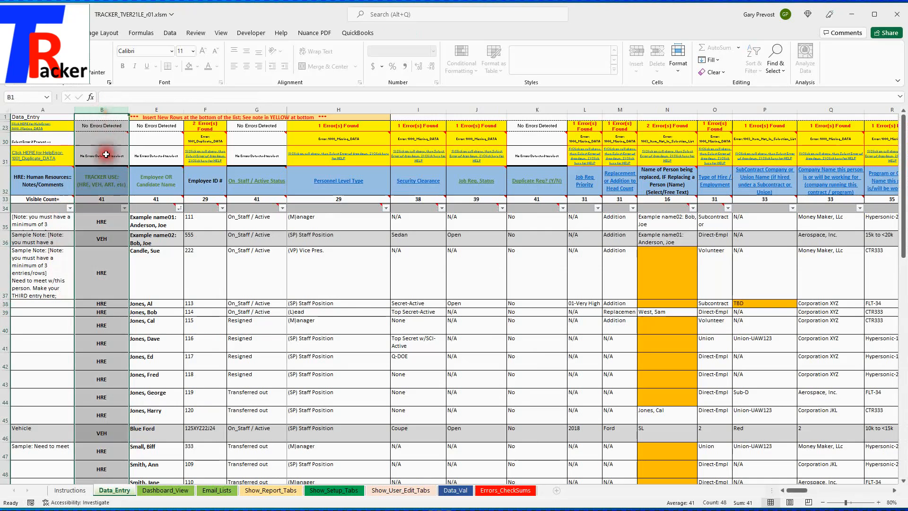
Examine the HRE, VEH, ART and CLI tracker-use codes across the Data_Entry rows.
{"action": "left_click", "coordinate": [97, 224]}
{"action": "left_click", "coordinate": [94, 241]}
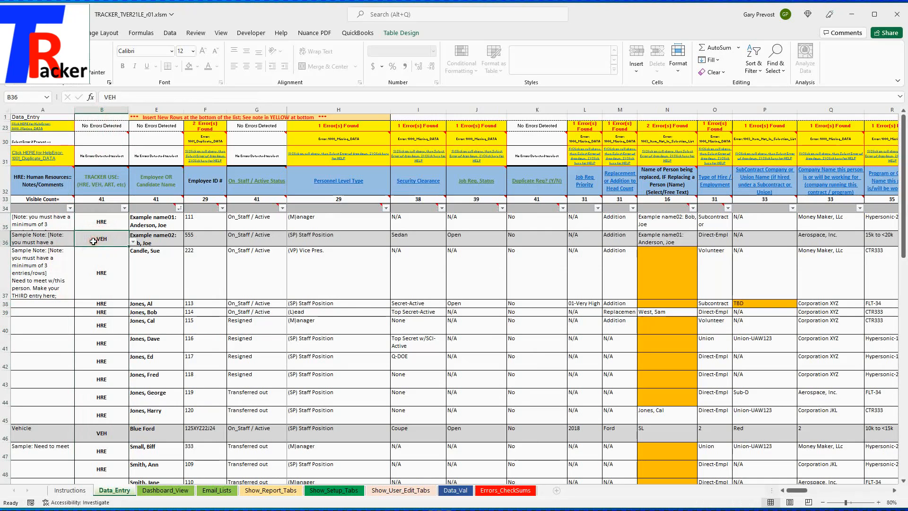
{"action": "left_click", "coordinate": [92, 276]}
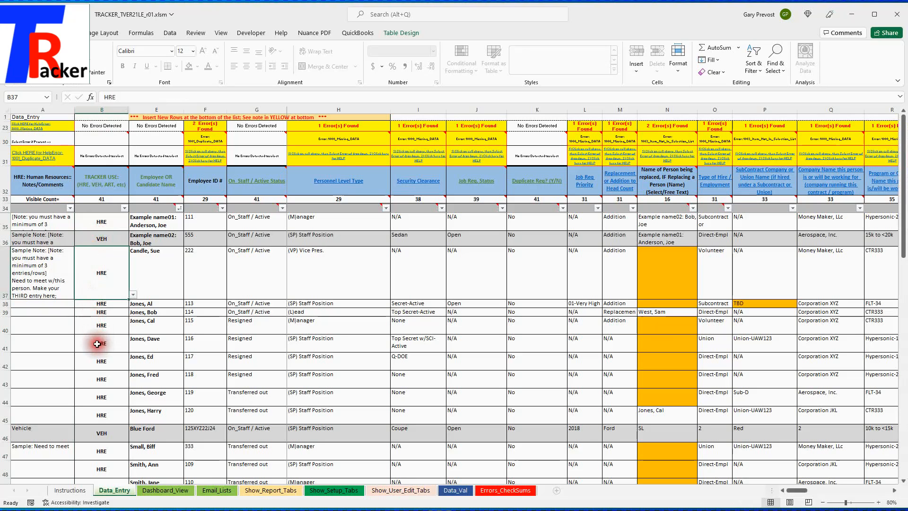
{"action": "scroll", "coordinate": [101, 432], "scroll_direction": "down", "scroll_amount": 4}
{"action": "scroll", "coordinate": [108, 439], "scroll_direction": "down", "scroll_amount": 1}
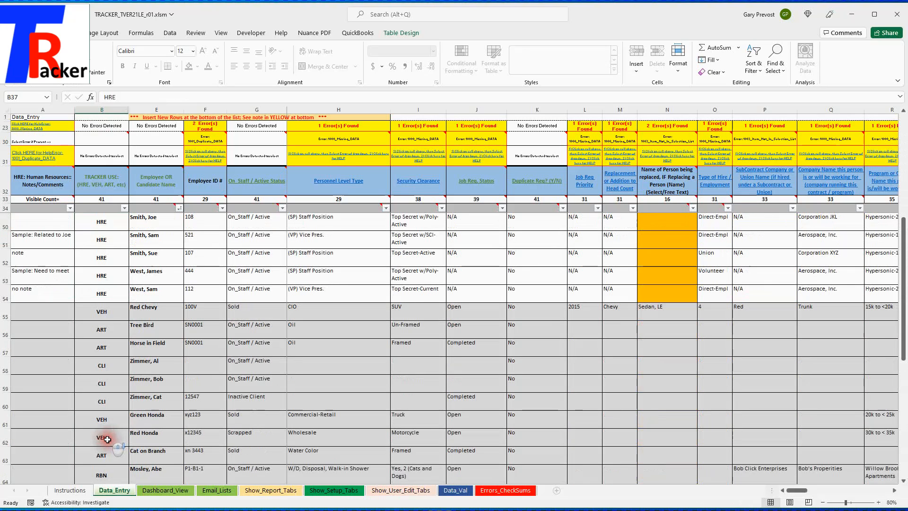
{"action": "left_click", "coordinate": [101, 331]}
{"action": "left_click", "coordinate": [104, 375]}
{"action": "left_click", "coordinate": [102, 367]}
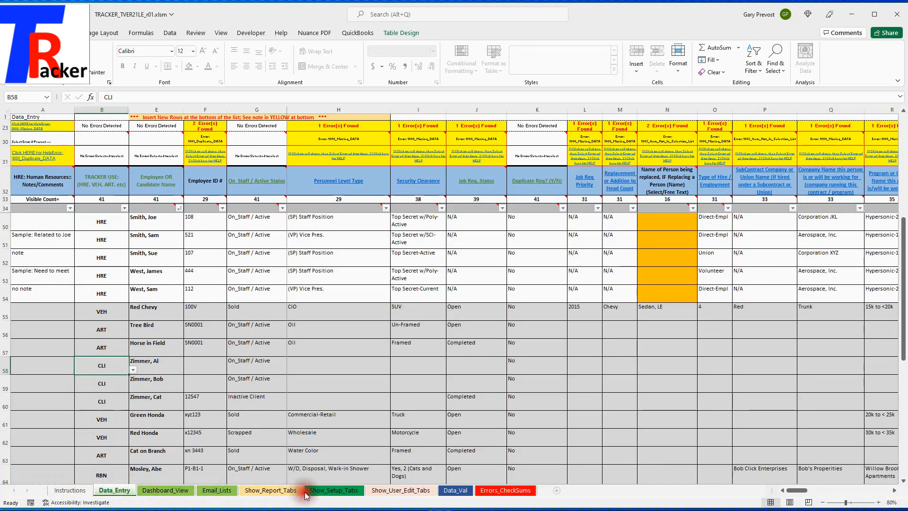
Show the setup sheets and review the "CLI: Clients" setup selection on the Table_Header_Converter sheet.
{"action": "left_click", "coordinate": [325, 492]}
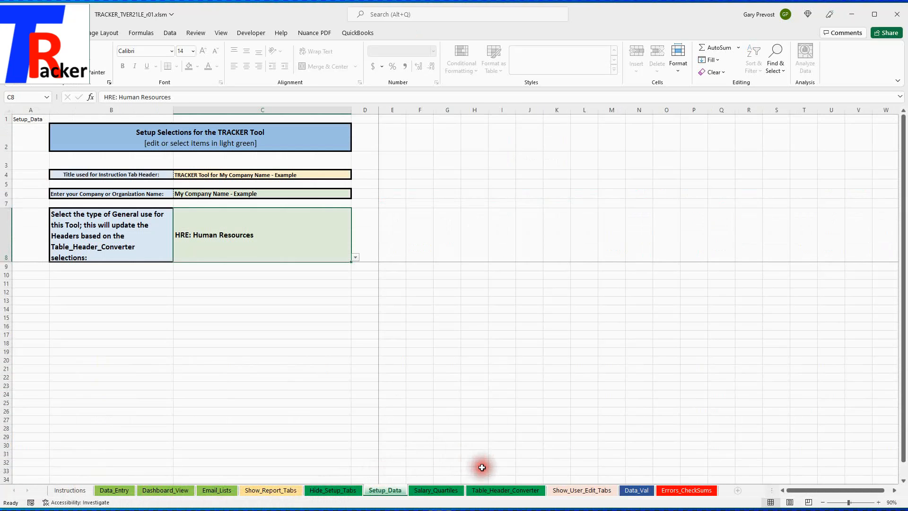
{"action": "left_click", "coordinate": [492, 493]}
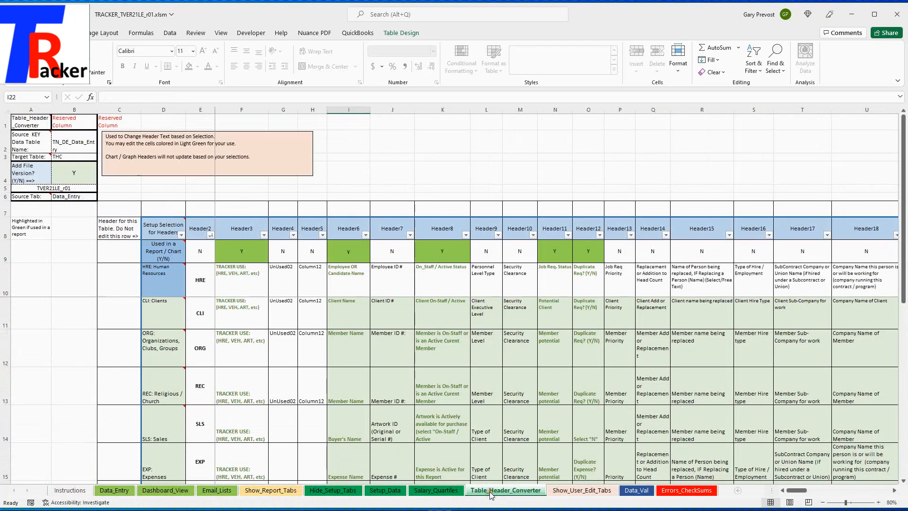
{"action": "left_click", "coordinate": [168, 323]}
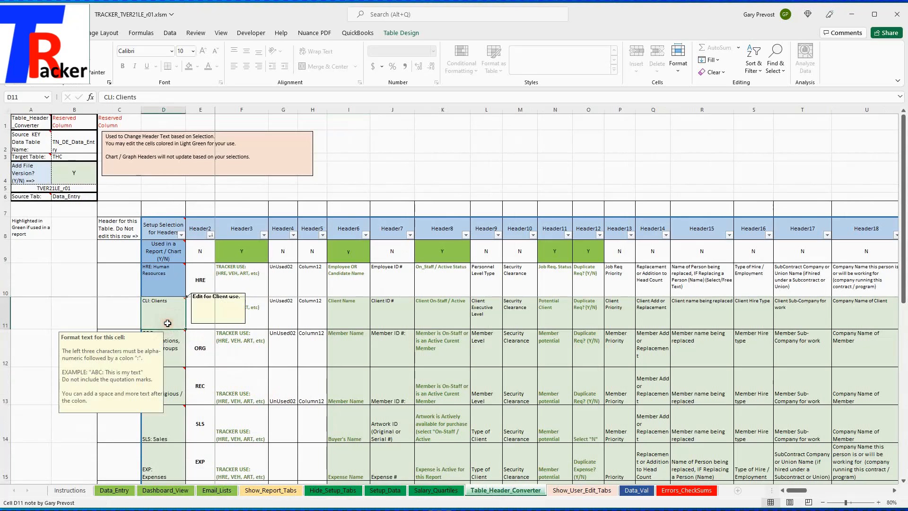
{"action": "left_click", "coordinate": [147, 308]}
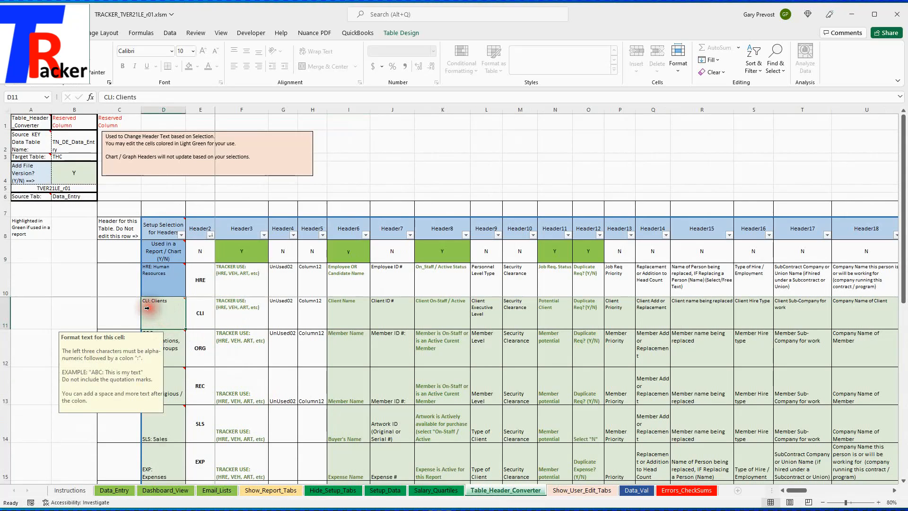
{"action": "left_click", "coordinate": [152, 312]}
{"action": "left_click", "coordinate": [155, 313]}
{"action": "left_click", "coordinate": [149, 309]}
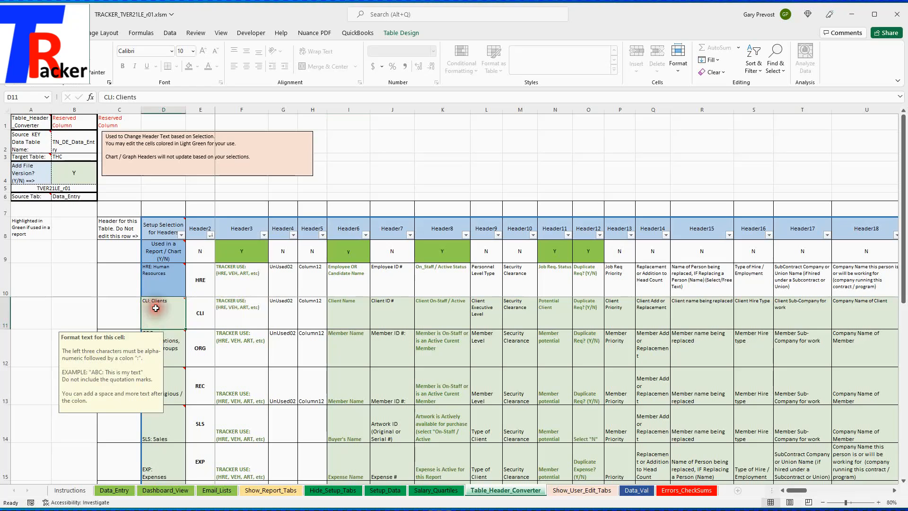
{"action": "left_click", "coordinate": [155, 308]}
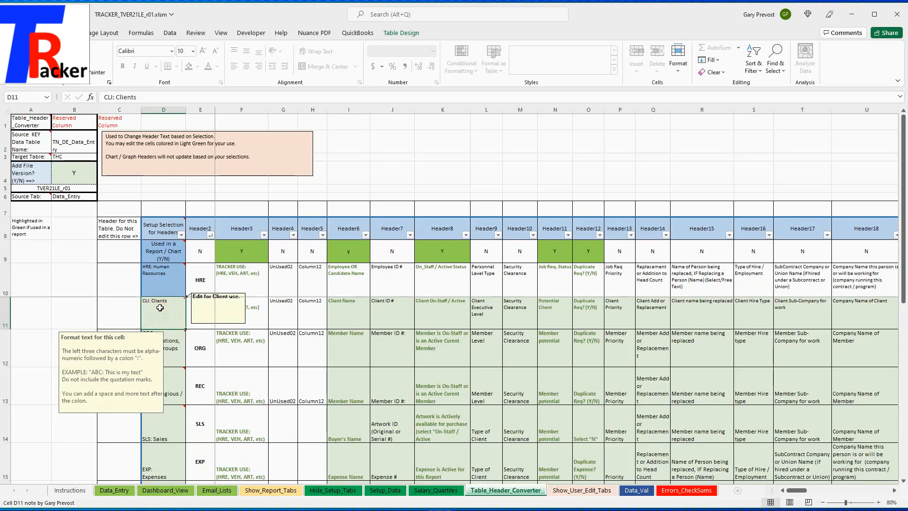
Examine the header texts defined for "ORG: Organizations, Clubs, Groups", from Member Name across to Member name being replaced.
{"action": "left_click", "coordinate": [169, 343]}
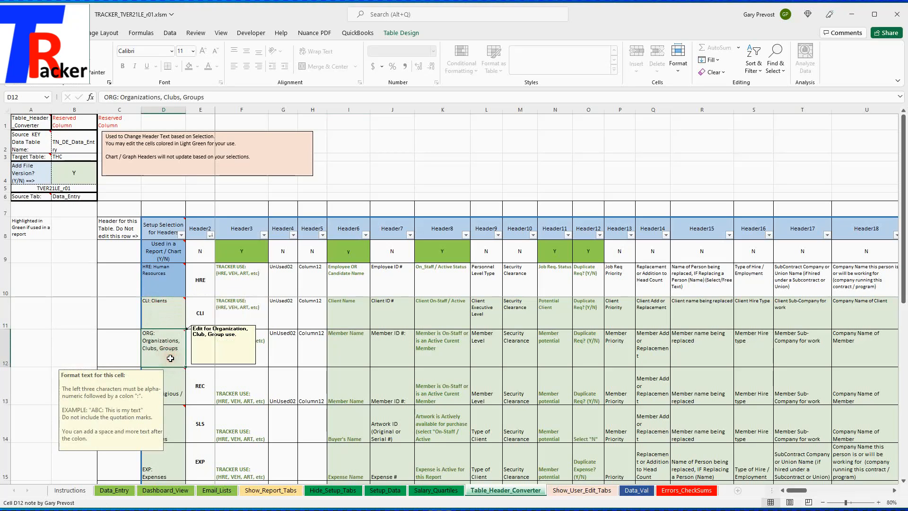
{"action": "left_click", "coordinate": [346, 342]}
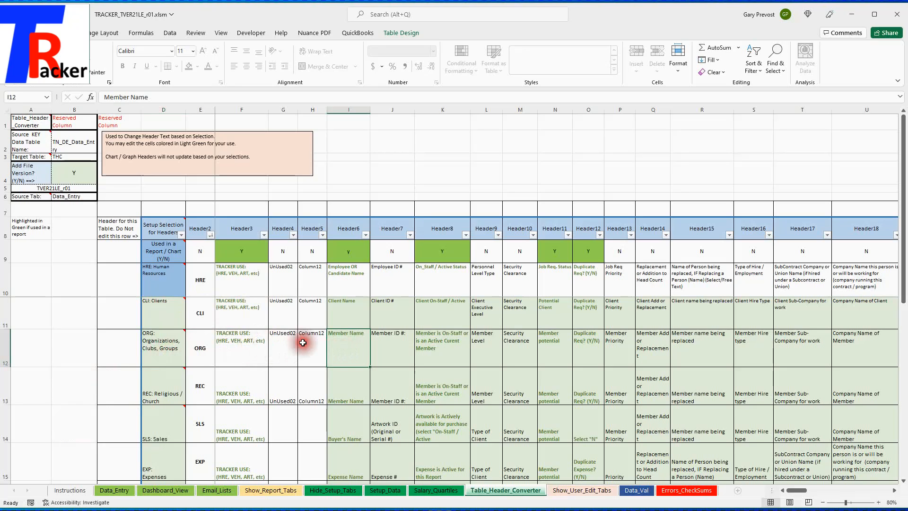
{"action": "left_click_drag", "start_coordinate": [346, 344], "coordinate": [732, 344]}
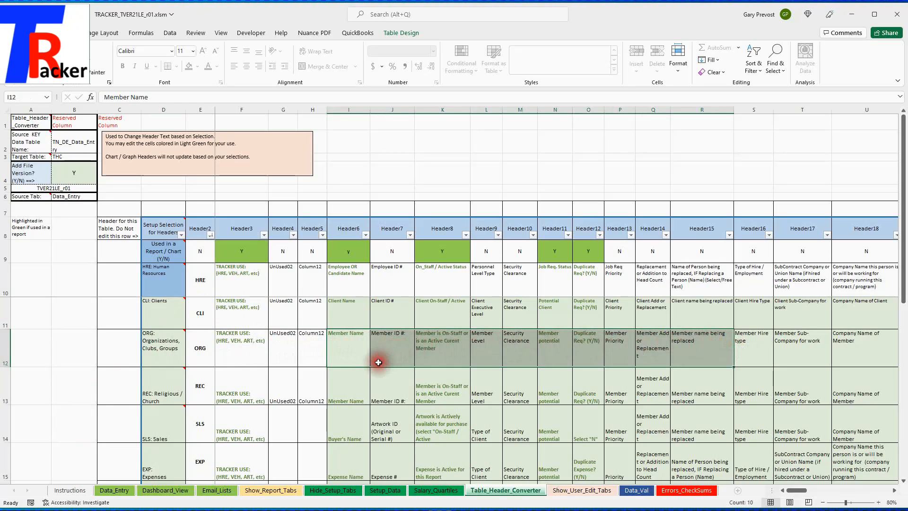
{"action": "left_click", "coordinate": [346, 364]}
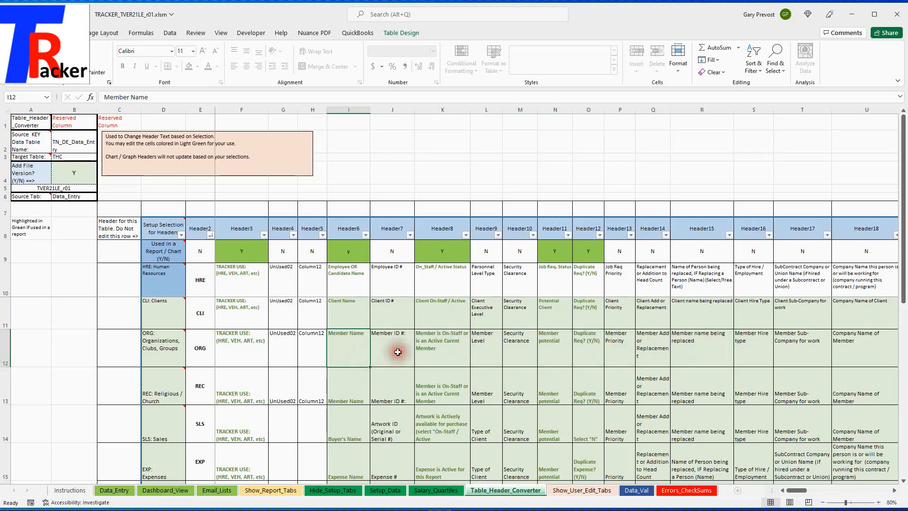
{"action": "left_click", "coordinate": [166, 348]}
{"action": "left_click", "coordinate": [354, 352]}
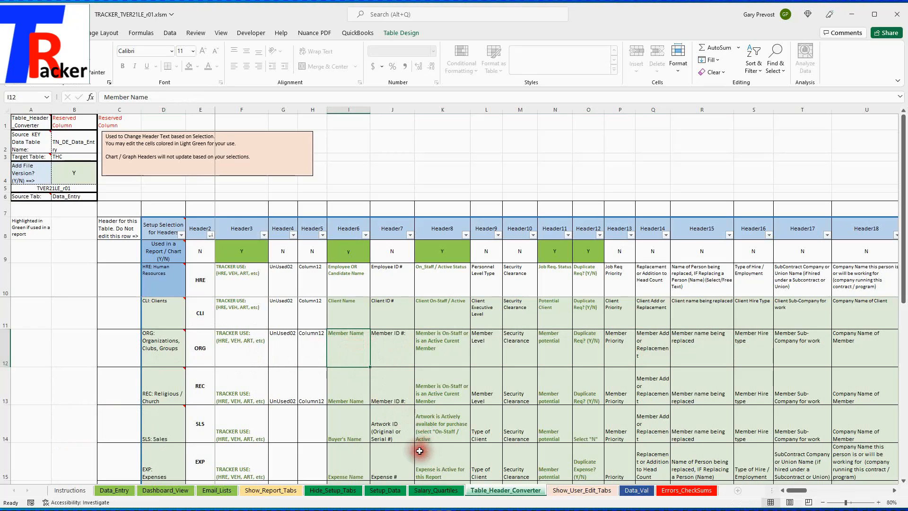
Set the general use type on the Setup_Data sheet to "VEH: Vehicles".
{"action": "left_click", "coordinate": [380, 491]}
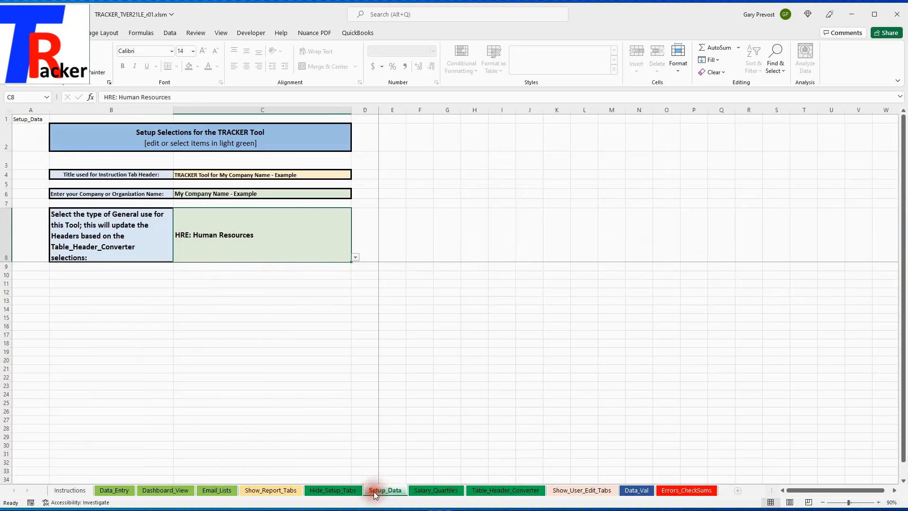
{"action": "left_click", "coordinate": [355, 257]}
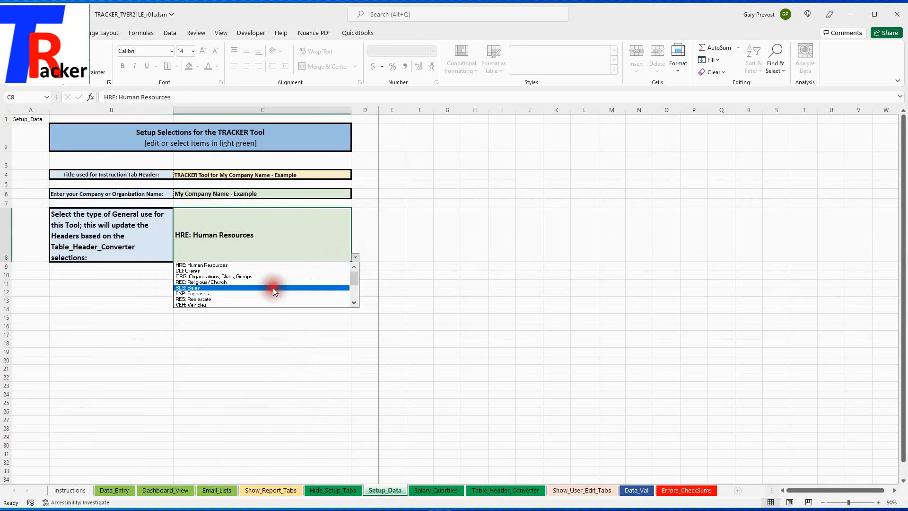
{"action": "left_click", "coordinate": [254, 304]}
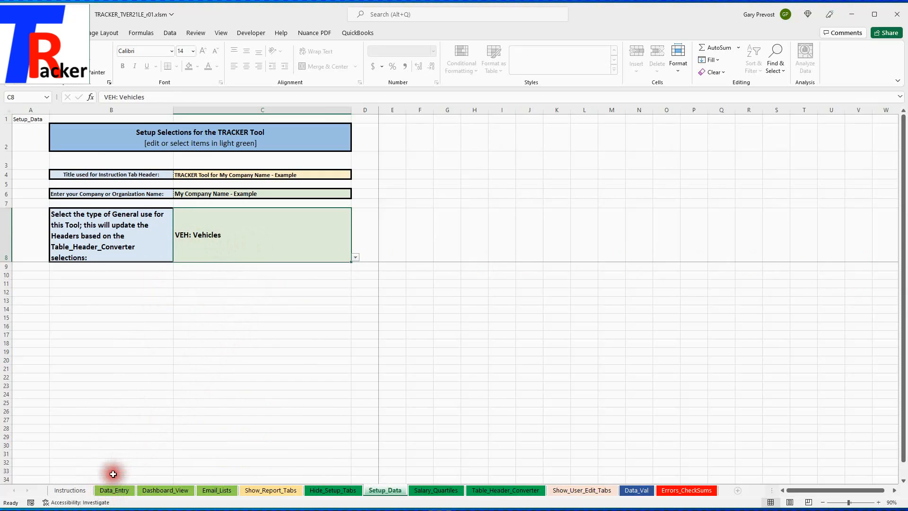
Check the column headers in row 32 of the Data_Entry sheet, from Notes/Comments through Model, for the vehicle wording.
{"action": "left_click", "coordinate": [114, 489]}
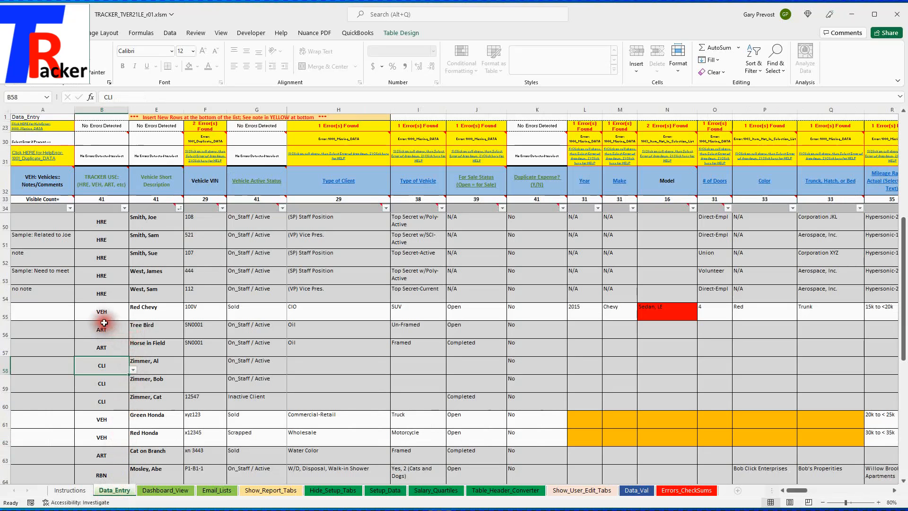
{"action": "left_click", "coordinate": [32, 183]}
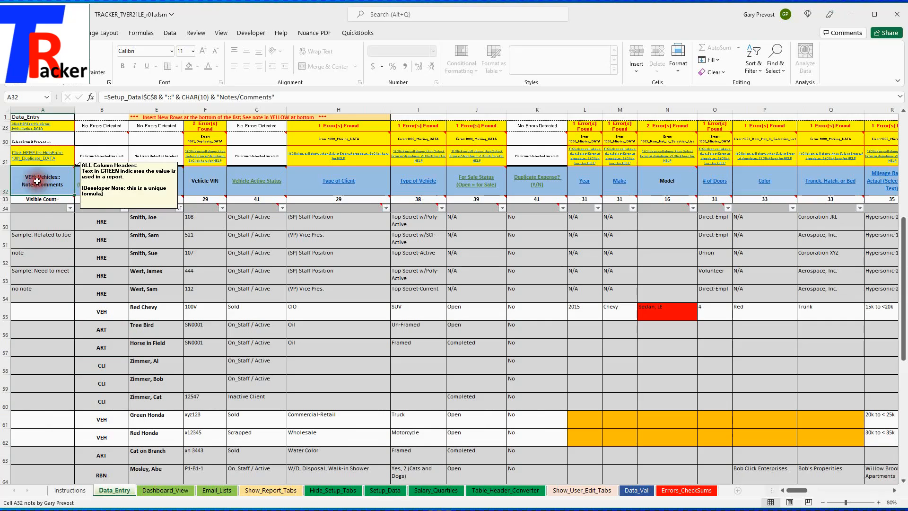
{"action": "left_click_drag", "start_coordinate": [102, 181], "coordinate": [659, 185]}
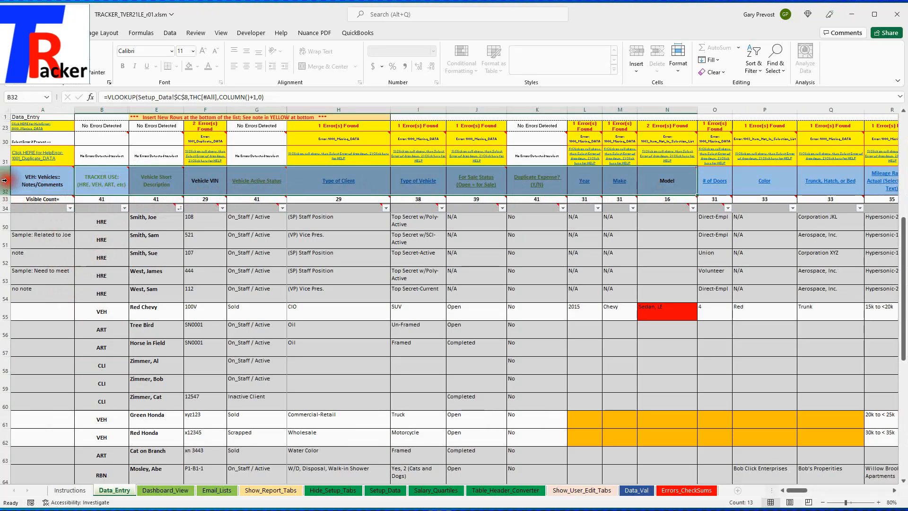
{"action": "left_click", "coordinate": [157, 188]}
{"action": "left_click", "coordinate": [208, 186]}
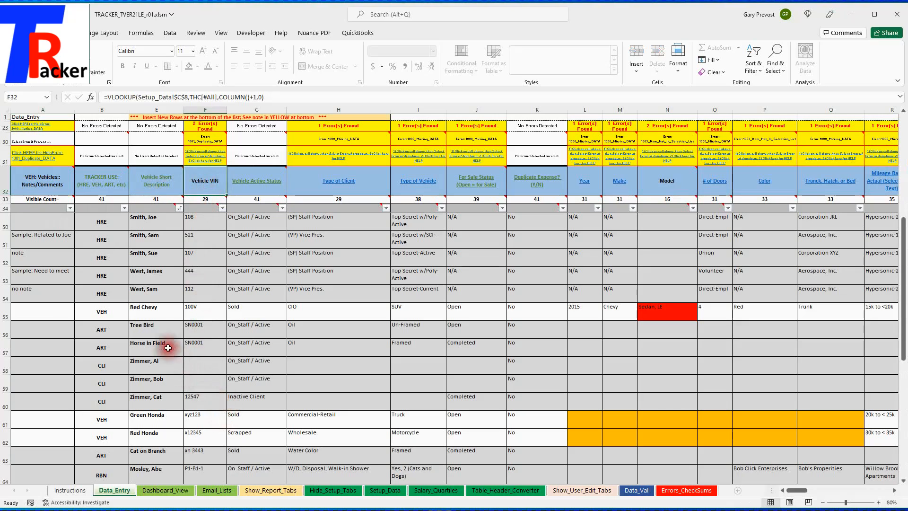
Filter the TRACKER USE column of Data_Entry to show only VEH entries.
{"action": "left_click", "coordinate": [125, 208]}
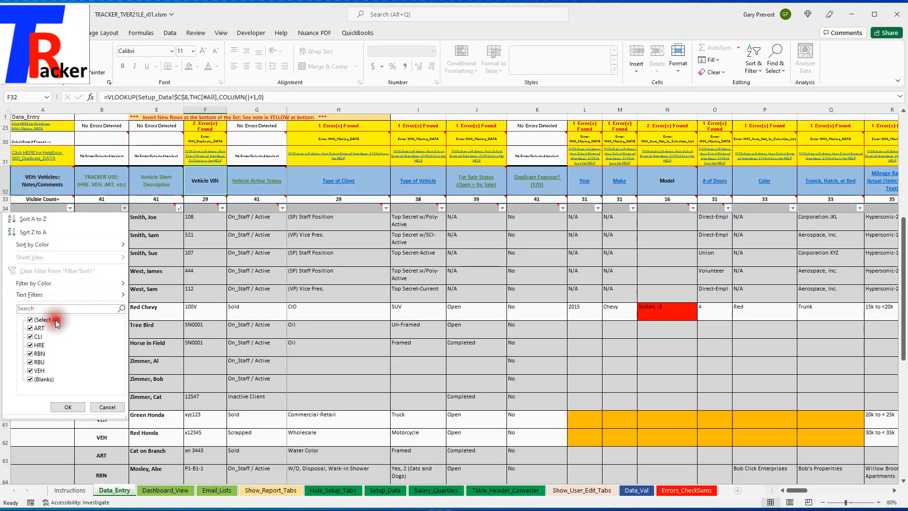
{"action": "left_click", "coordinate": [30, 320]}
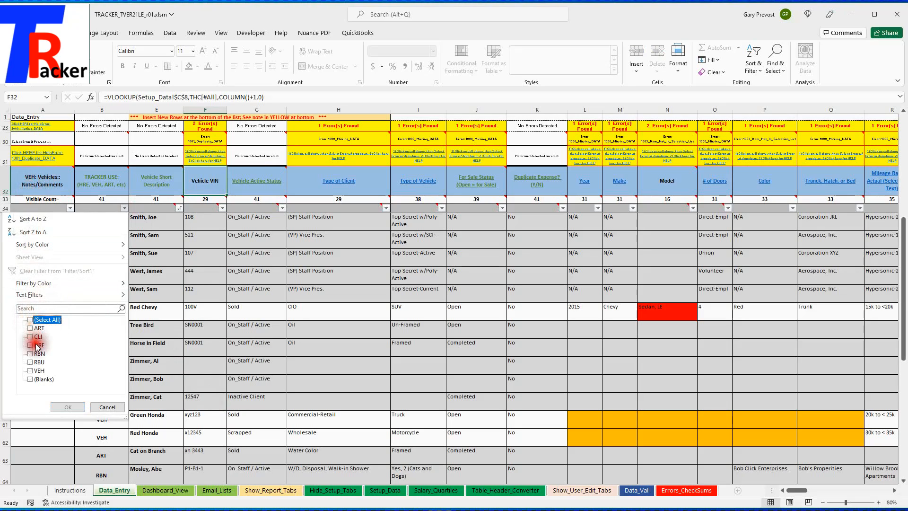
{"action": "left_click", "coordinate": [30, 371]}
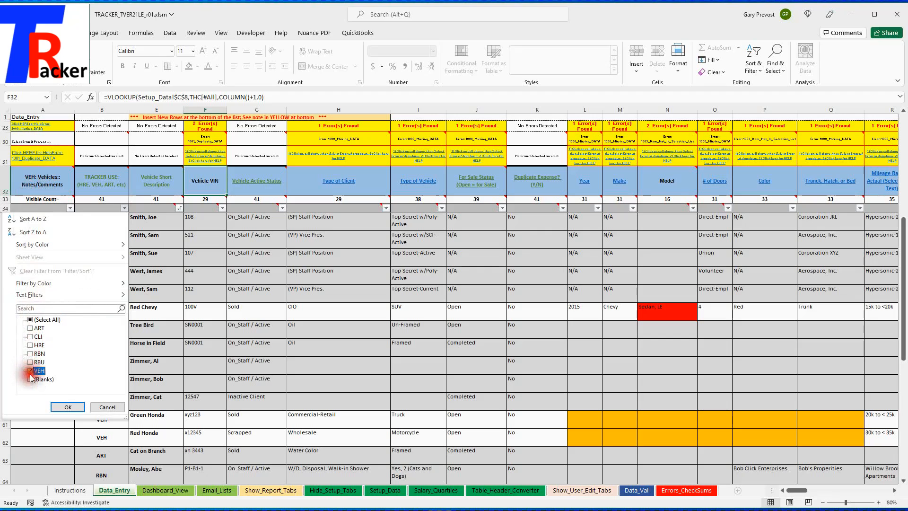
{"action": "left_click", "coordinate": [68, 407]}
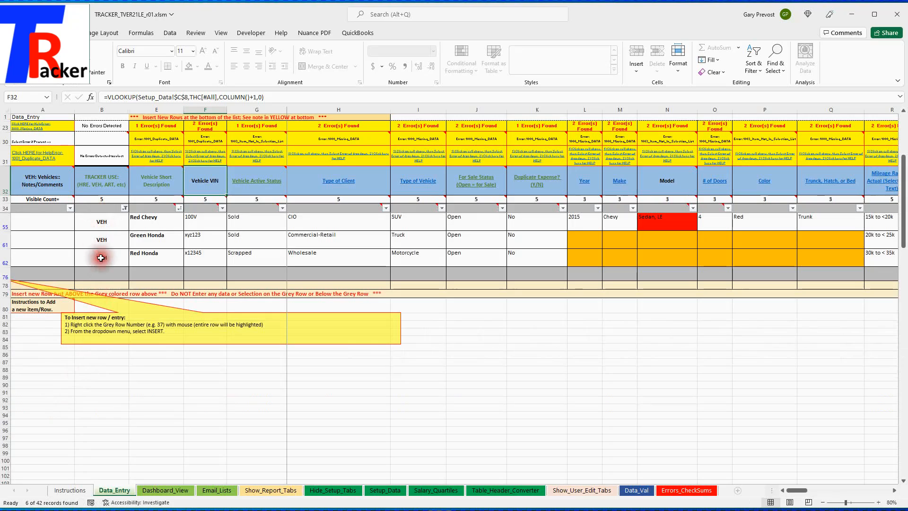
Set the Red Chevy's Type of Client to Private and pick an option for its Type of Vehicle.
{"action": "left_click", "coordinate": [338, 220]}
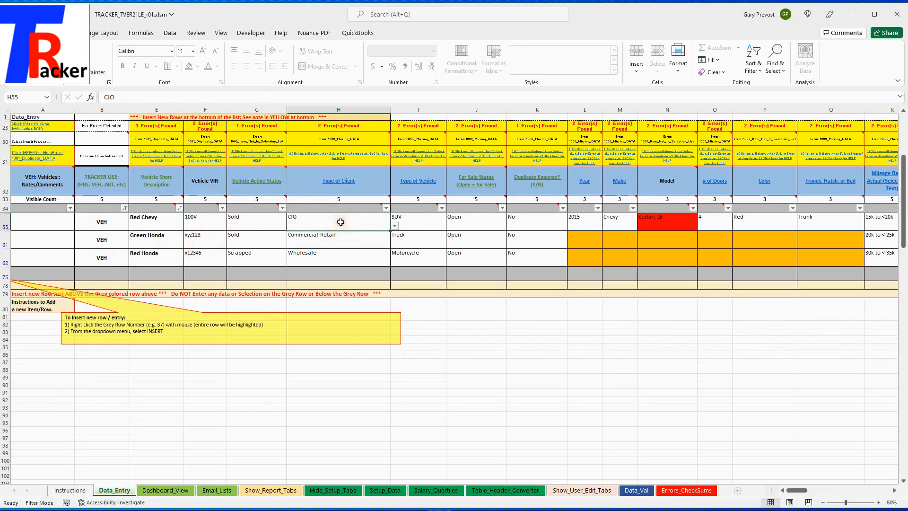
{"action": "left_click", "coordinate": [395, 227]}
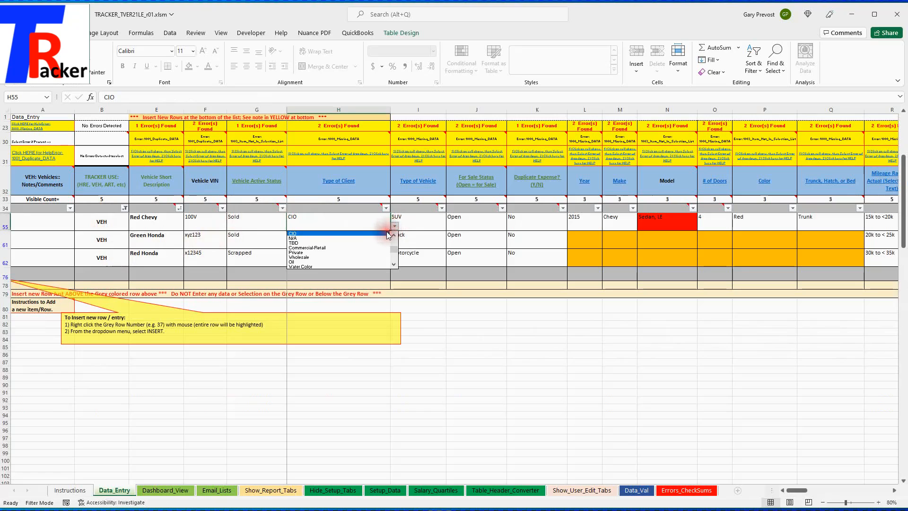
{"action": "left_click", "coordinate": [356, 251]}
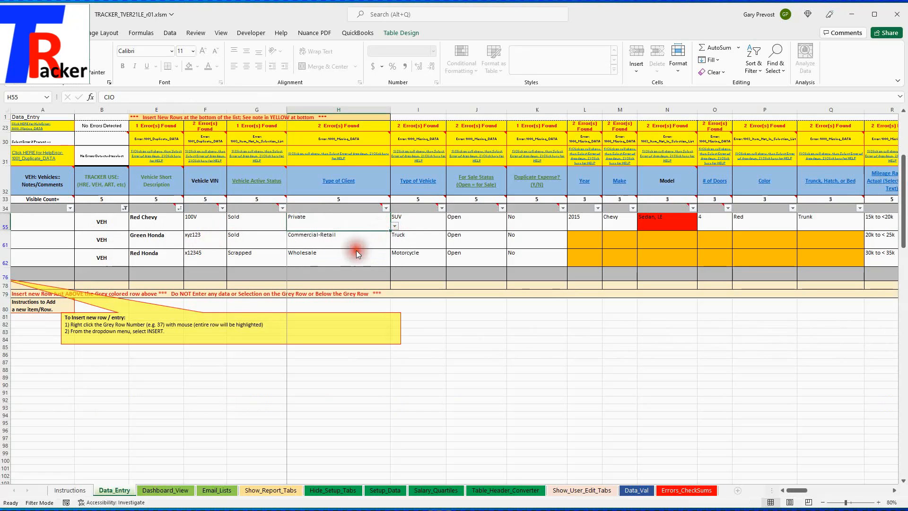
{"action": "left_click", "coordinate": [418, 220]}
{"action": "left_click", "coordinate": [451, 226]}
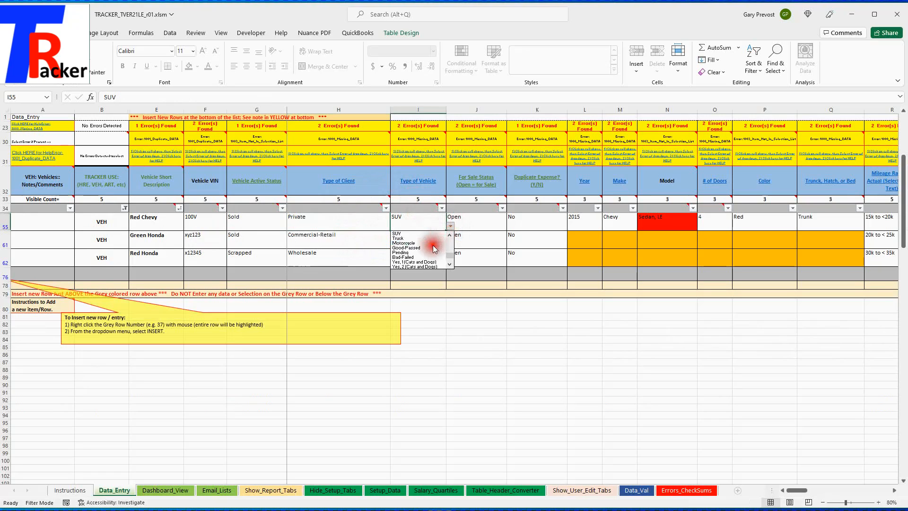
{"action": "left_click", "coordinate": [433, 247]}
{"action": "left_click", "coordinate": [251, 415]}
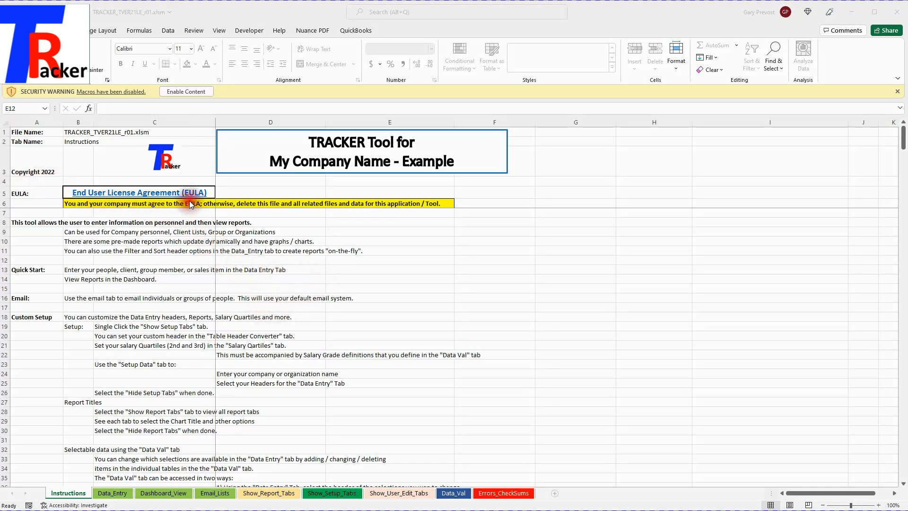
Enable the macro content in the reopened TRACKER_TVER21LE_r01.xlsm workbook and stay on its Instructions sheet.
{"action": "left_click", "coordinate": [183, 93]}
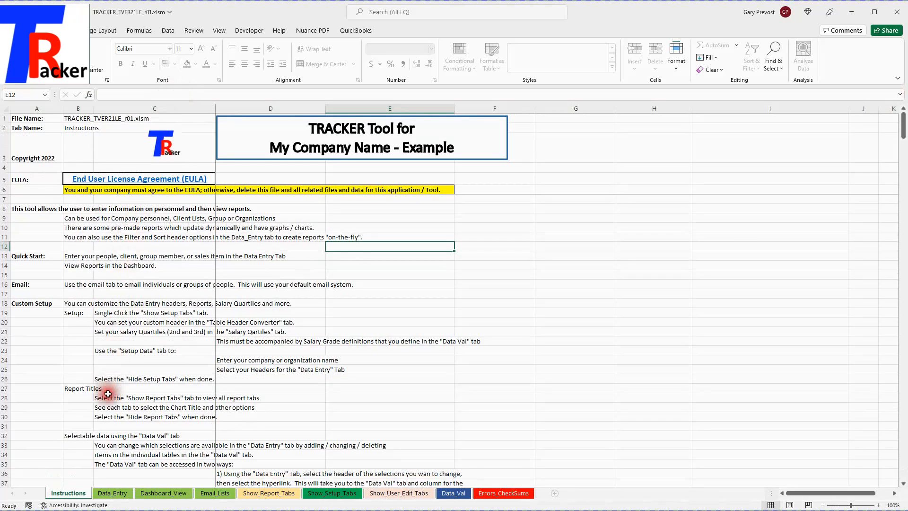
{"action": "left_click", "coordinate": [67, 492]}
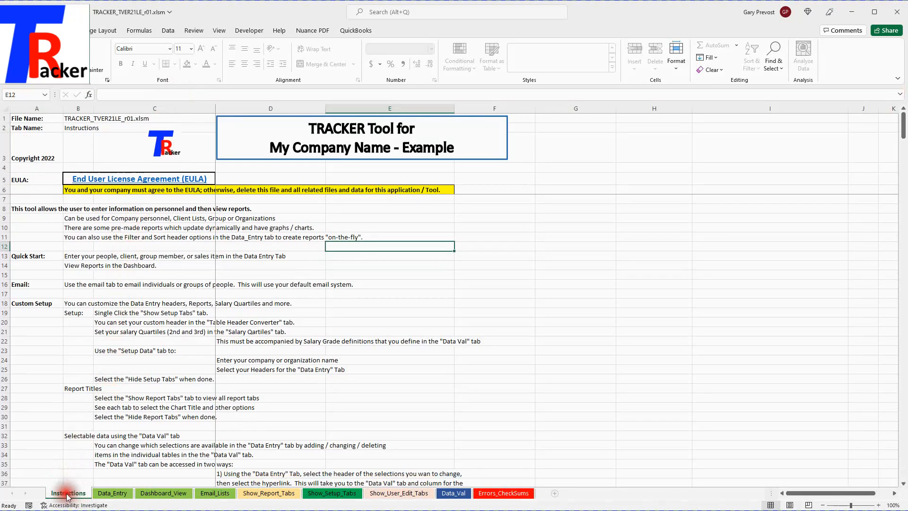
Open the Data_Entry sheet and review the first sample rows, their TRACKER USE codes and the note on the Notes/Comments header.
{"action": "left_click", "coordinate": [116, 494]}
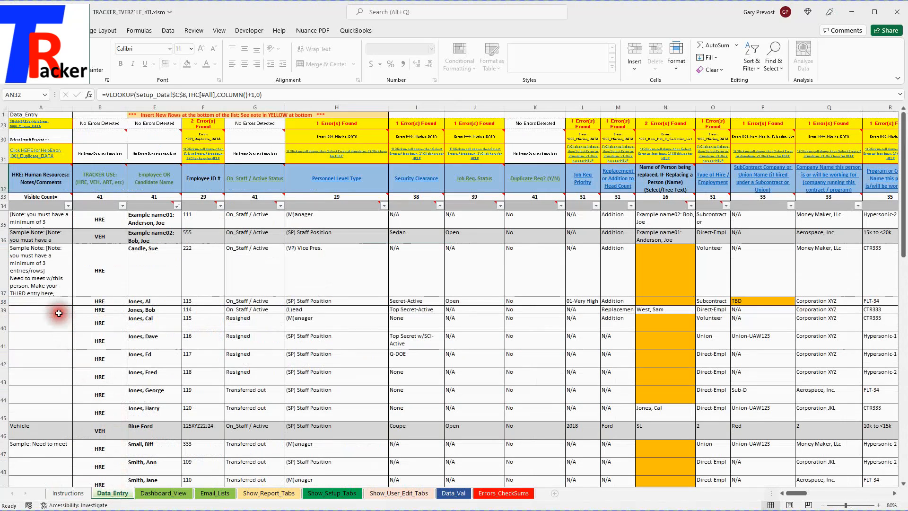
{"action": "left_click_drag", "start_coordinate": [1, 219], "coordinate": [8, 363]}
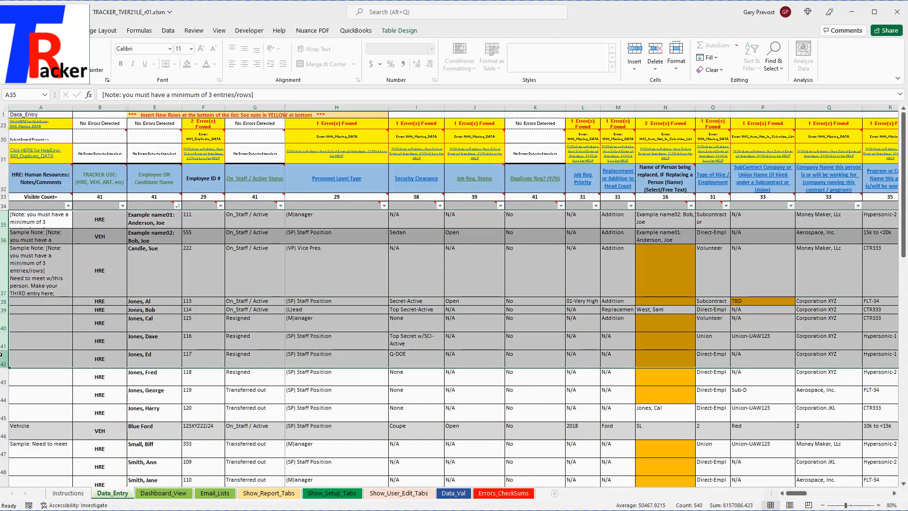
{"action": "left_click", "coordinate": [99, 277]}
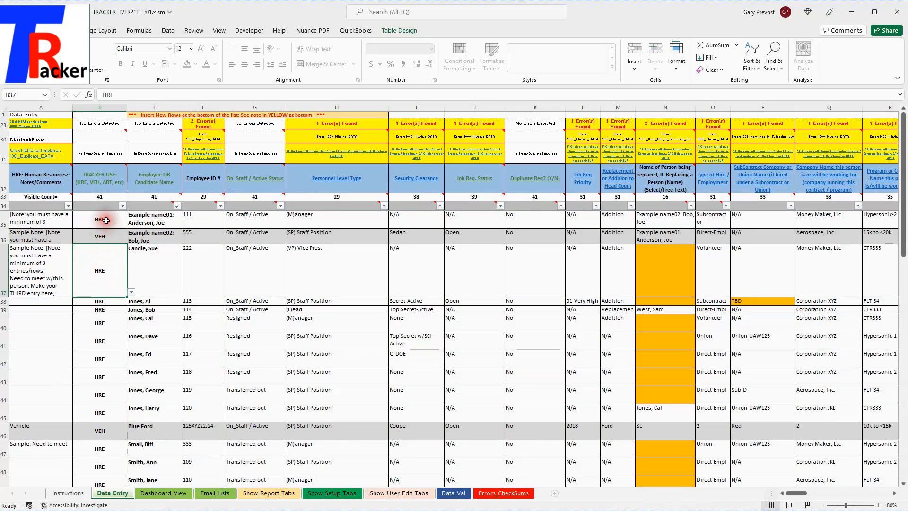
{"action": "left_click", "coordinate": [89, 239]}
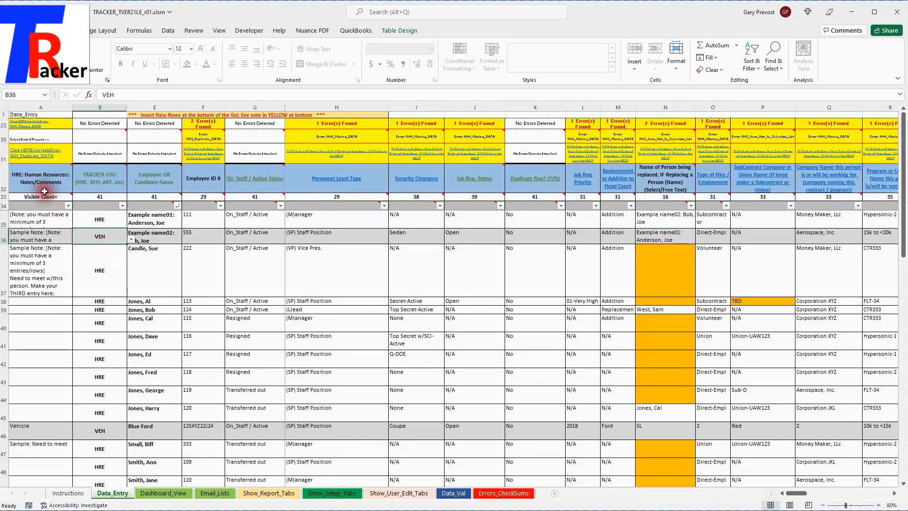
{"action": "mouse_move", "coordinate": [15, 179]}
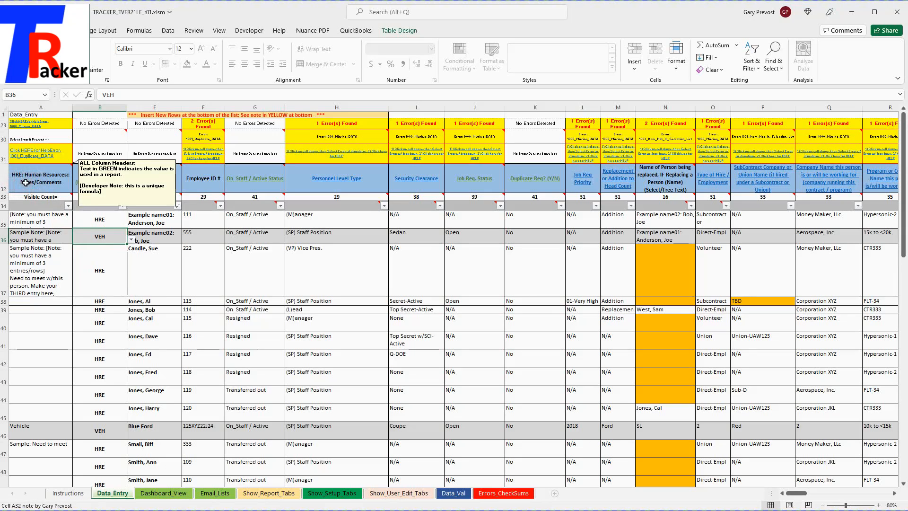
{"action": "left_click", "coordinate": [108, 266]}
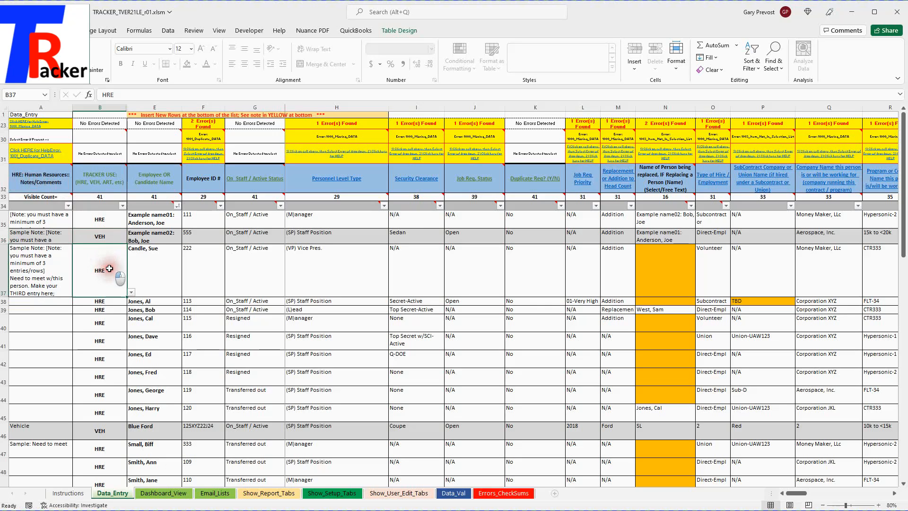
Examine the TRACKER USE codes down the list of sample entries and return to the first rows.
{"action": "left_click", "coordinate": [109, 106]}
{"action": "left_click", "coordinate": [96, 284]}
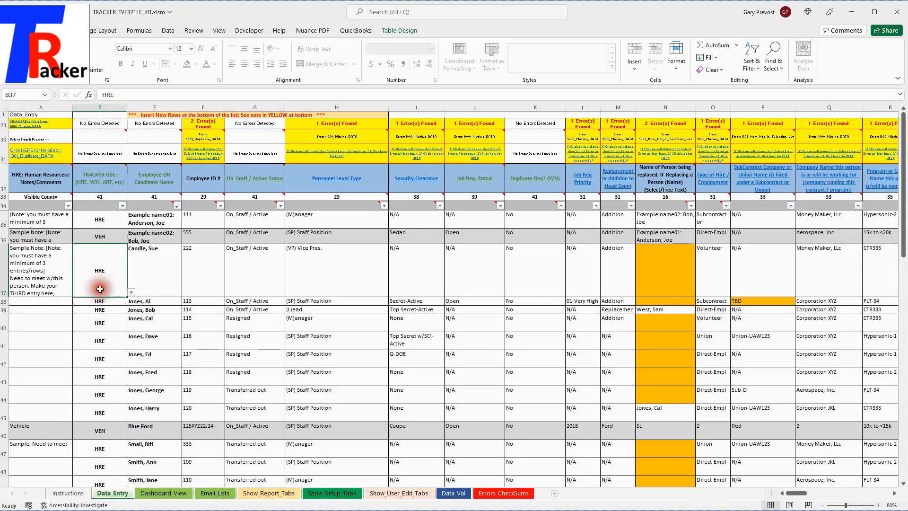
{"action": "scroll", "coordinate": [102, 433], "scroll_direction": "down", "scroll_amount": 5}
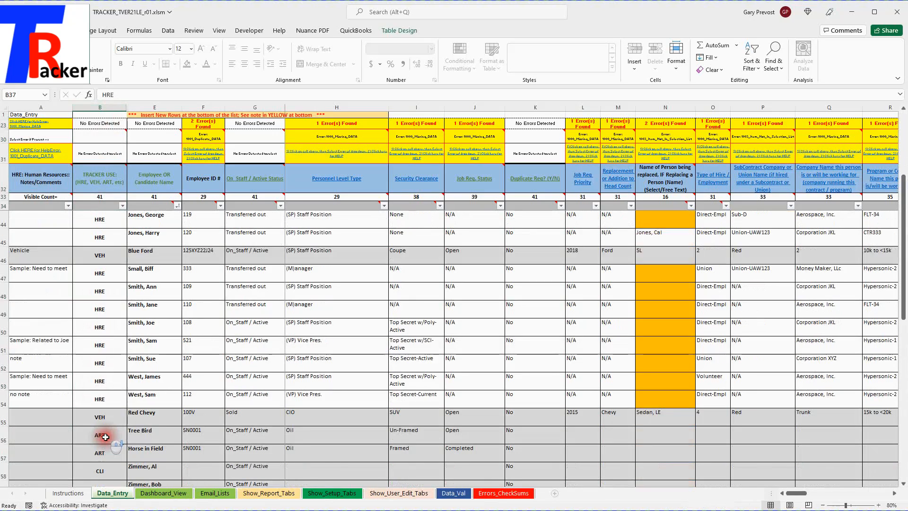
{"action": "scroll", "coordinate": [105, 437], "scroll_direction": "down", "scroll_amount": 2}
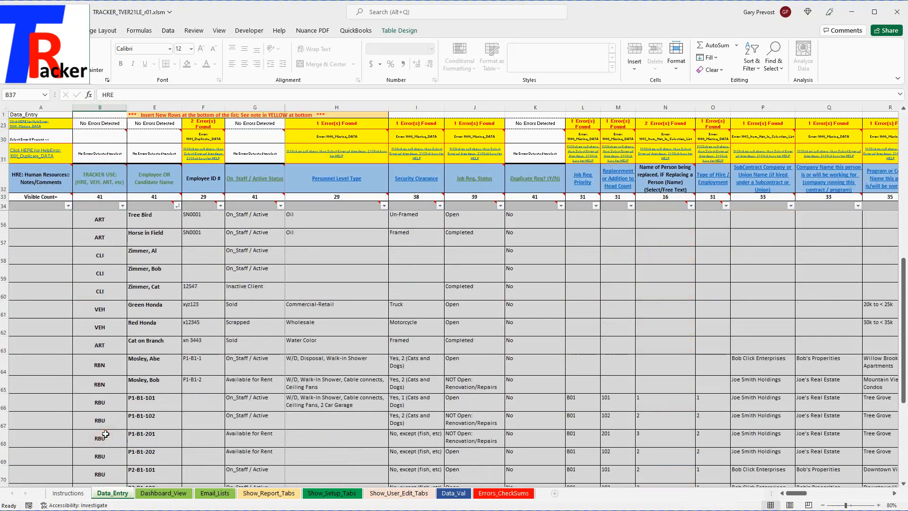
{"action": "scroll", "coordinate": [104, 434], "scroll_direction": "up", "scroll_amount": 6}
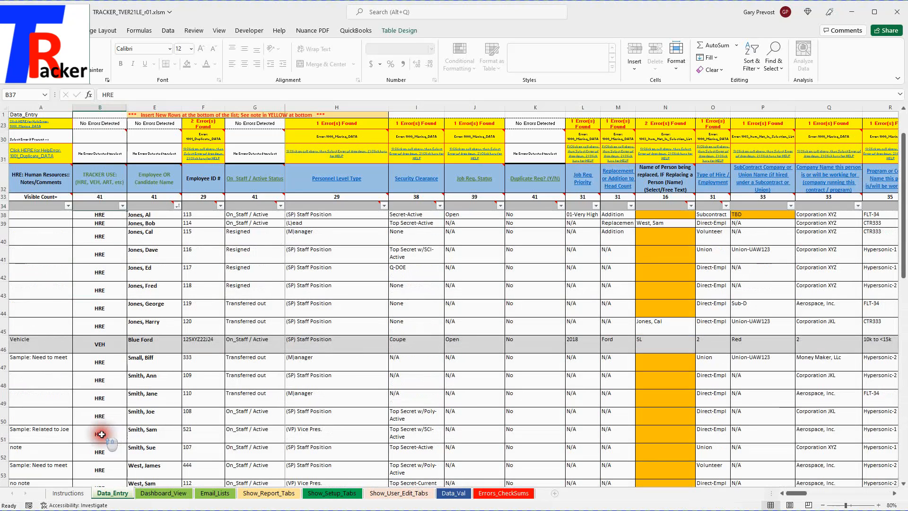
{"action": "scroll", "coordinate": [101, 433], "scroll_direction": "up", "scroll_amount": 1}
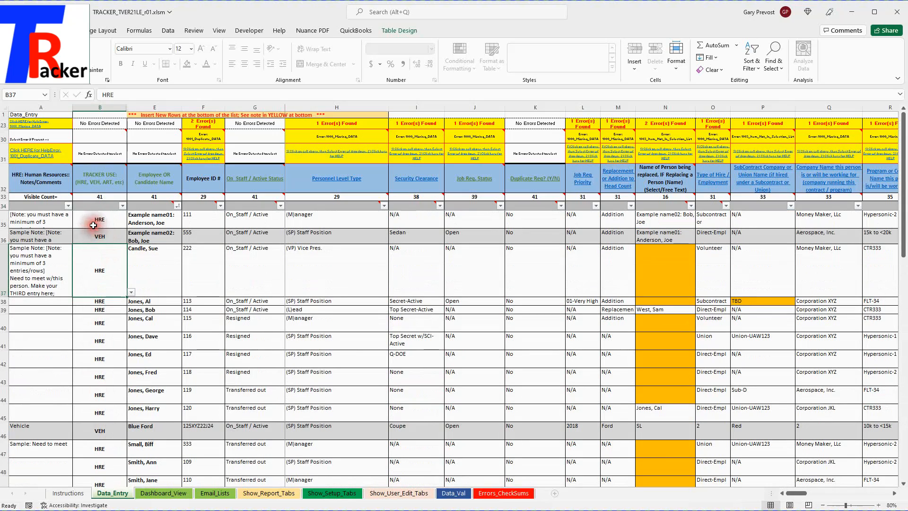
Read the note on the TRACKER USE header and inspect the row 32 headers from Notes/Comments through Security Clearance.
{"action": "mouse_move", "coordinate": [99, 181]}
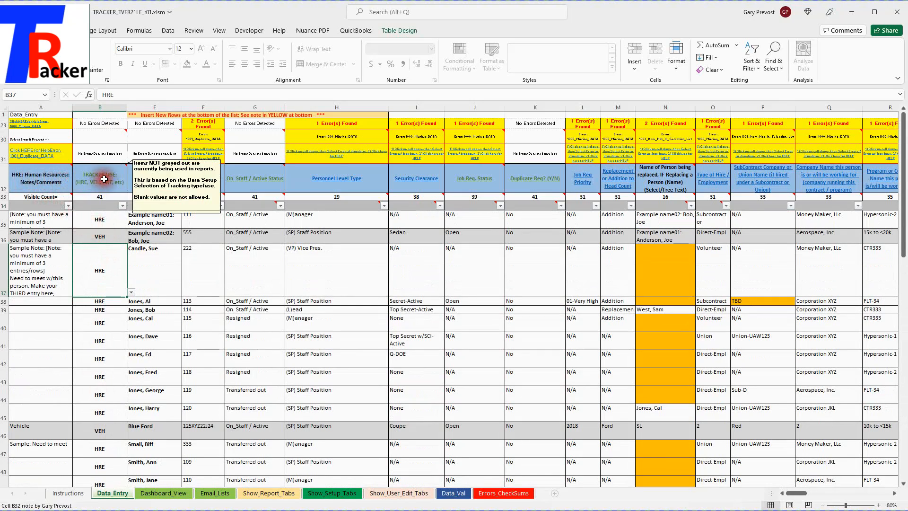
{"action": "left_click_drag", "start_coordinate": [102, 184], "coordinate": [478, 185]}
{"action": "left_click", "coordinate": [30, 185]}
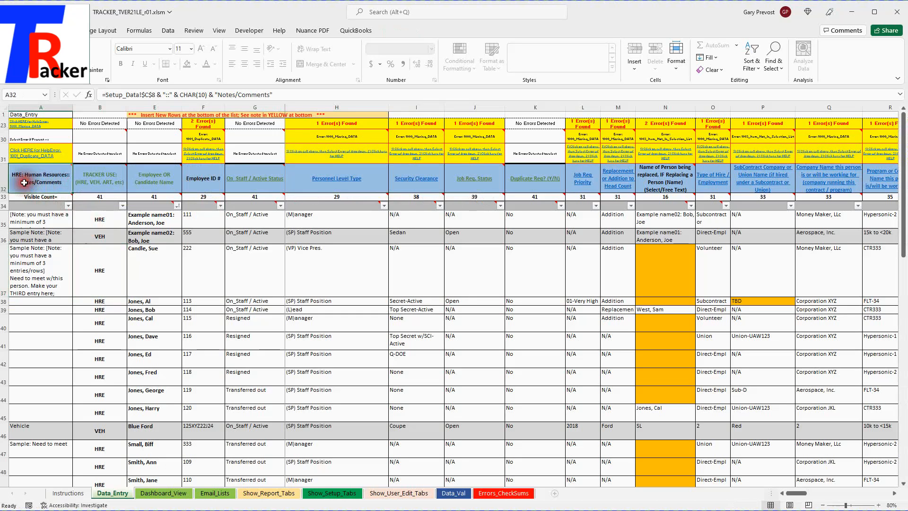
{"action": "left_click_drag", "start_coordinate": [101, 180], "coordinate": [425, 186]}
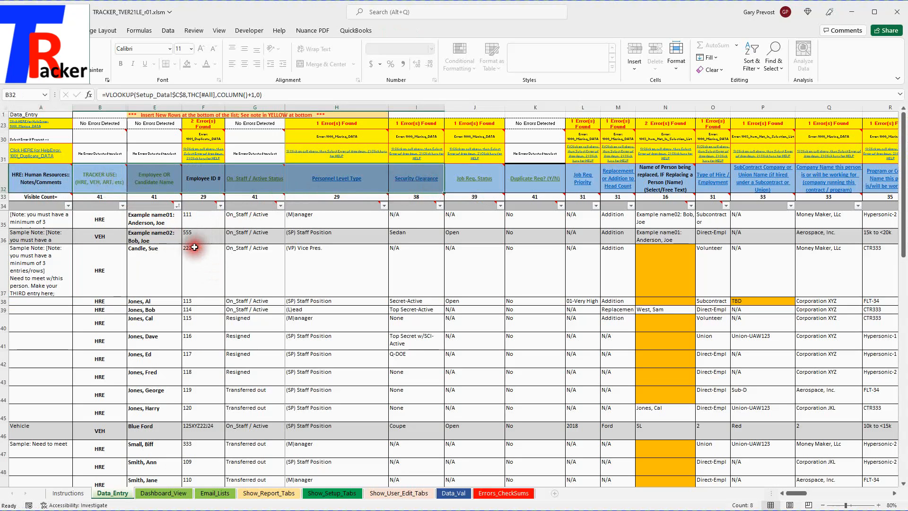
View the selectable names for the first sample entry in the Employee OR Candidate Name column, and close the list.
{"action": "left_click", "coordinate": [107, 222]}
{"action": "left_click", "coordinate": [151, 218]}
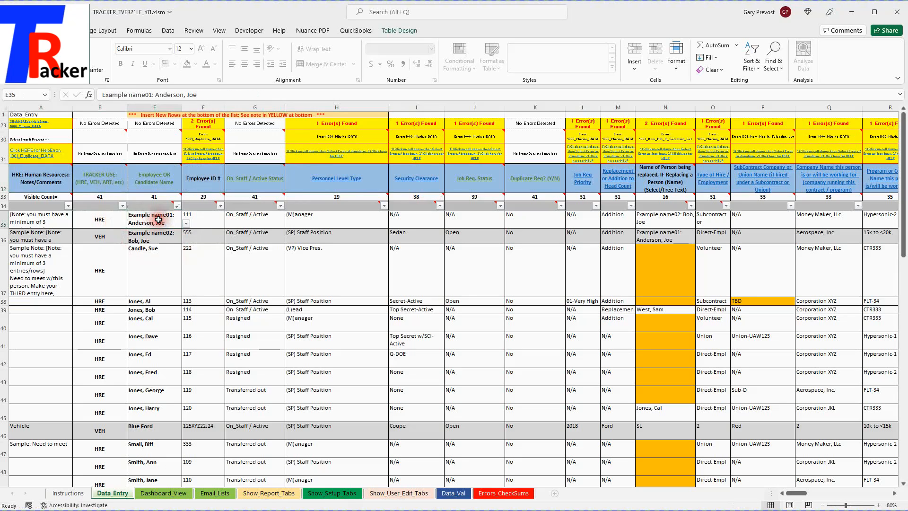
{"action": "left_click", "coordinate": [186, 224]}
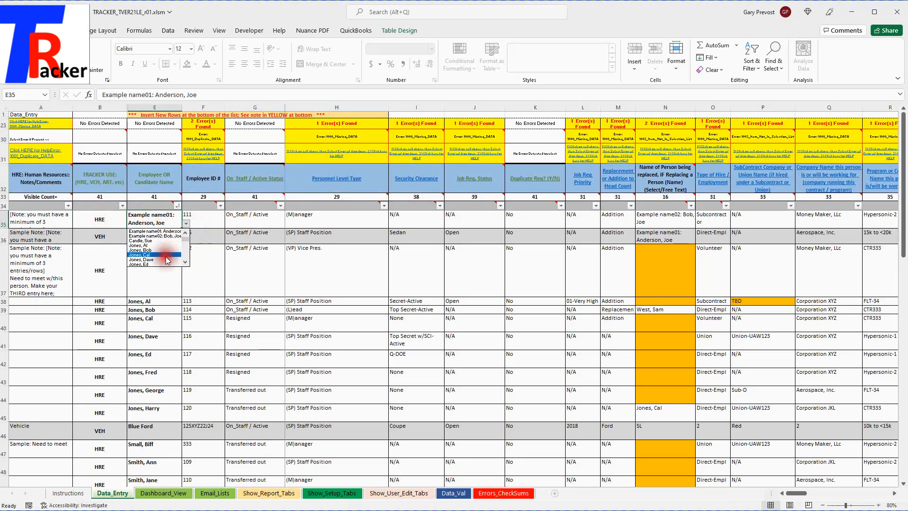
{"action": "left_click", "coordinate": [91, 236]}
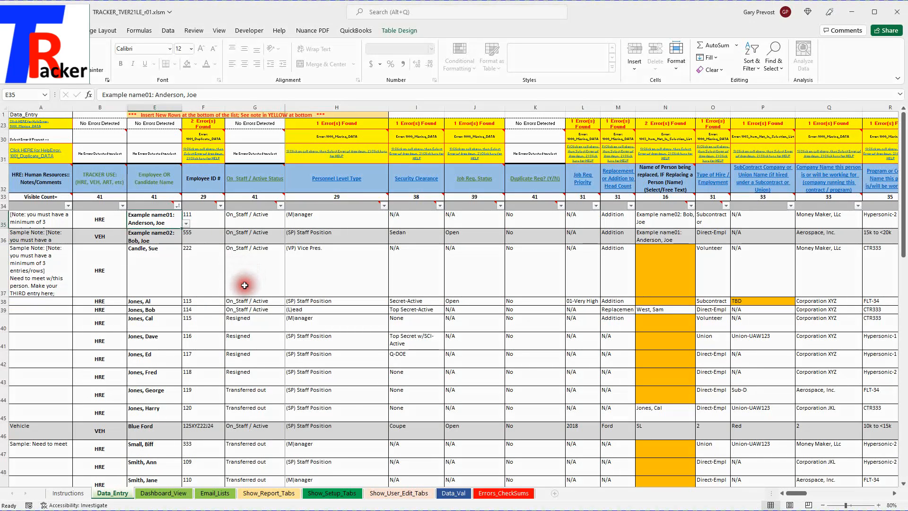
Check the TRACKER USE, Employee OR Candidate Name and Employee ID # headers up close, and reread the Notes/Comments header note.
{"action": "scroll", "coordinate": [182, 308], "scroll_direction": "up", "scroll_amount": 3}
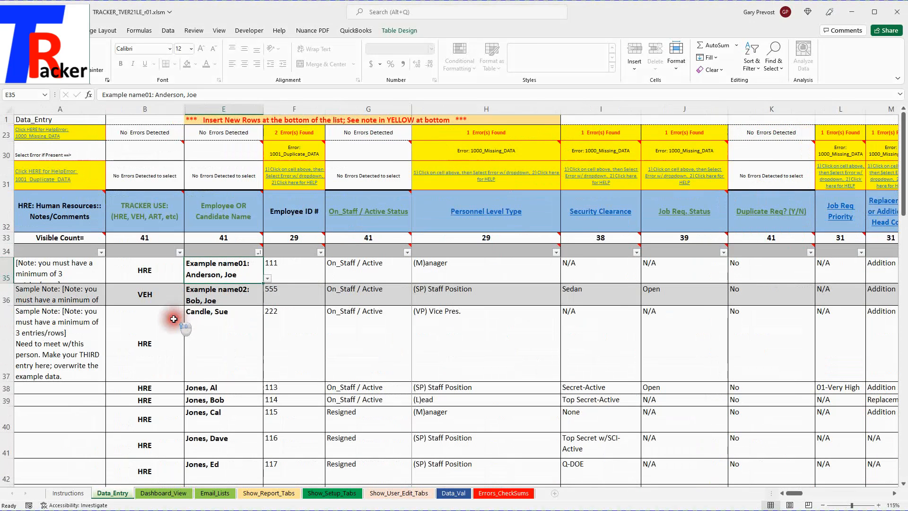
{"action": "scroll", "coordinate": [174, 317], "scroll_direction": "up", "scroll_amount": 1}
{"action": "mouse_move", "coordinate": [40, 232]}
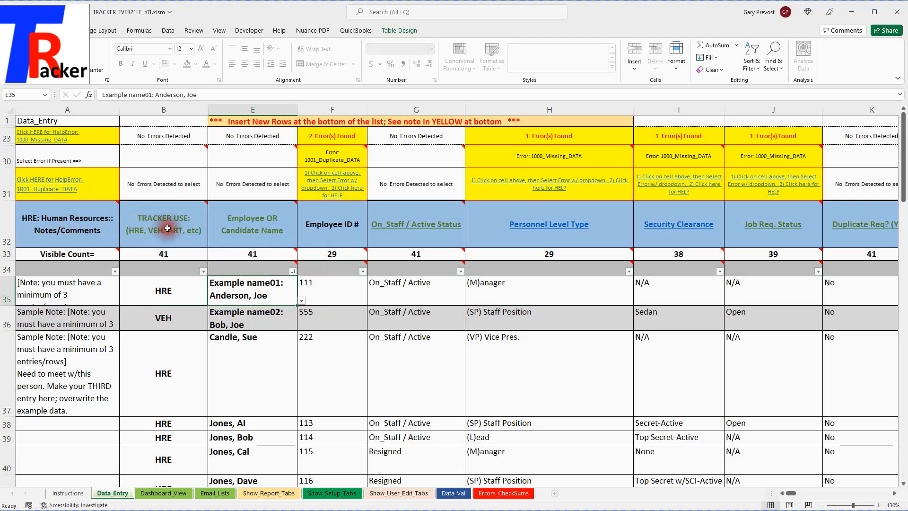
{"action": "left_click", "coordinate": [168, 229]}
{"action": "left_click", "coordinate": [240, 229]}
{"action": "left_click", "coordinate": [332, 221]}
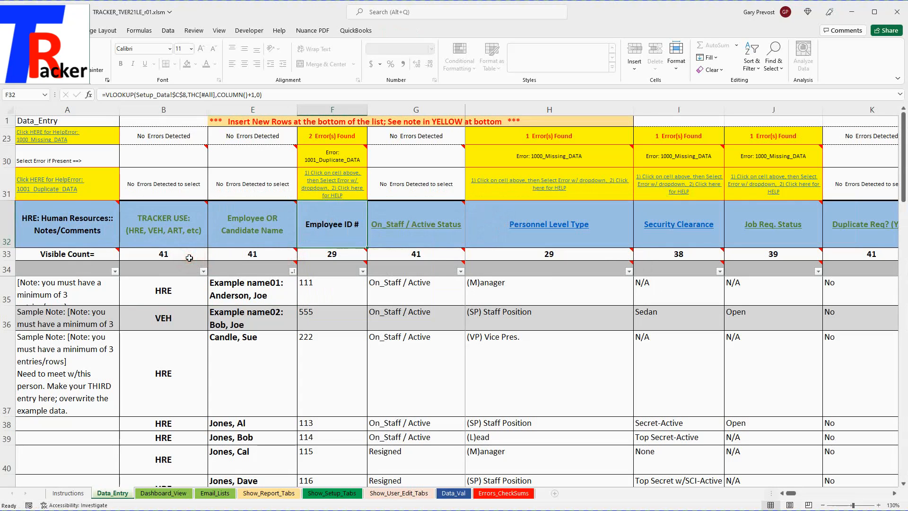
{"action": "mouse_move", "coordinate": [83, 232]}
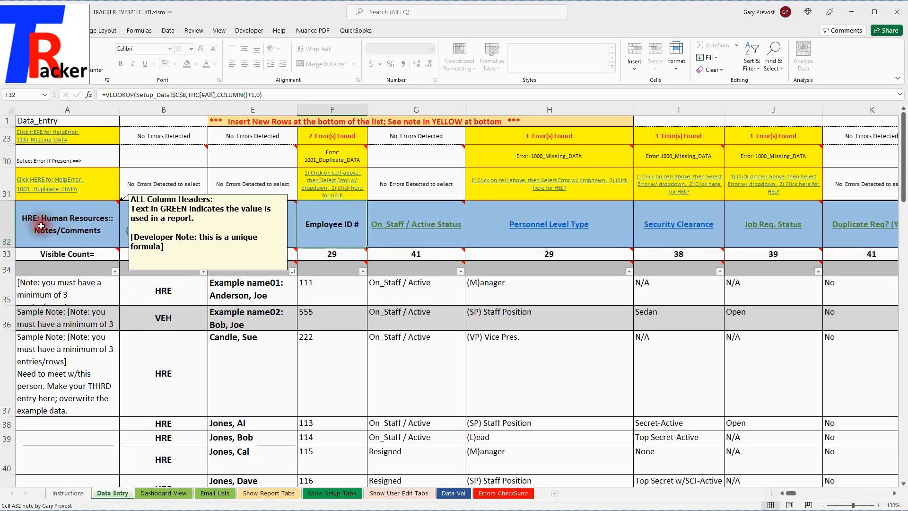
Filter the TRACKER USE column to HRE and blank entries only, and look through the filtered rows.
{"action": "left_click", "coordinate": [170, 294]}
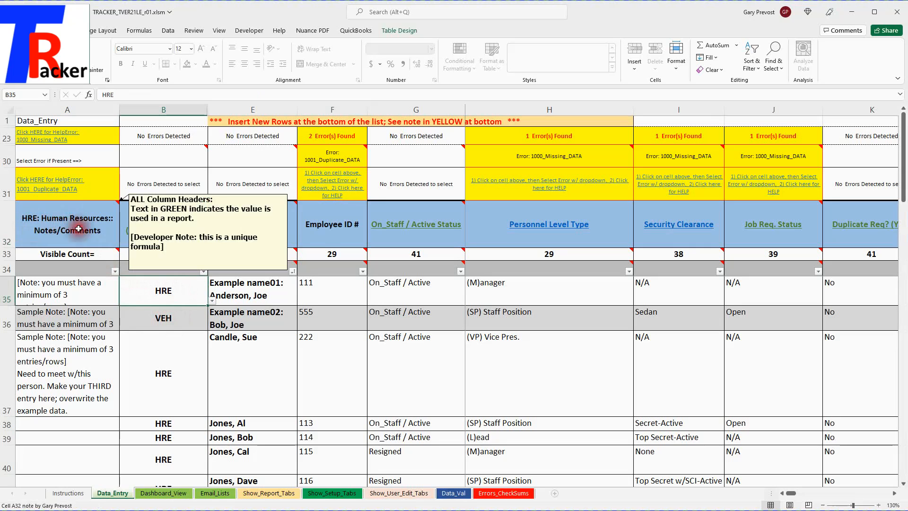
{"action": "left_click", "coordinate": [204, 272]}
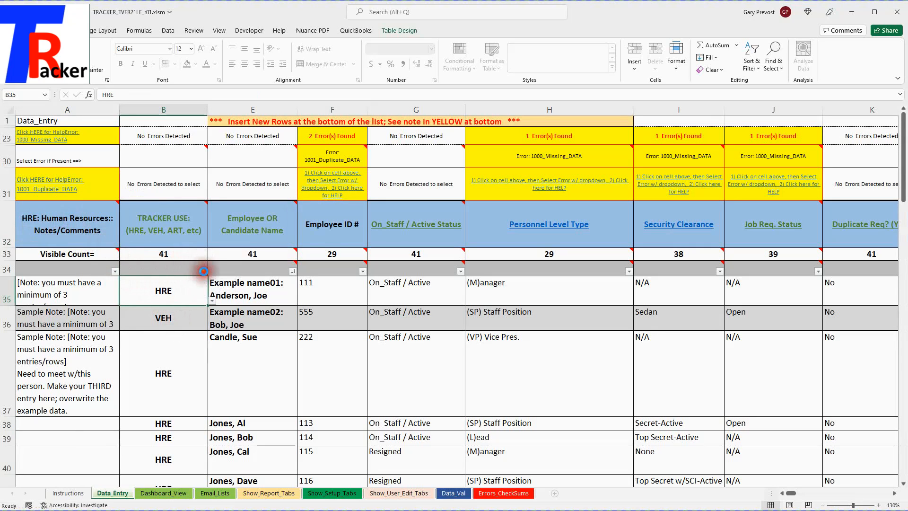
{"action": "left_click", "coordinate": [110, 383]}
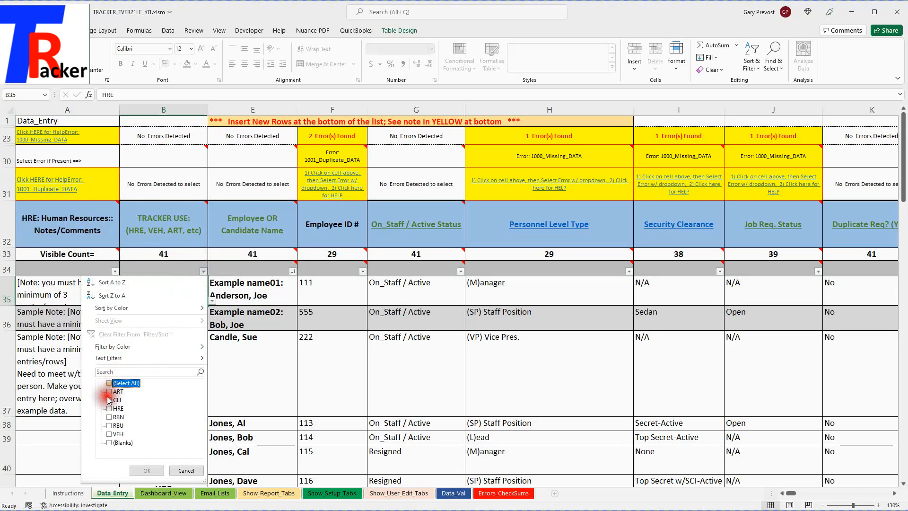
{"action": "left_click", "coordinate": [109, 408]}
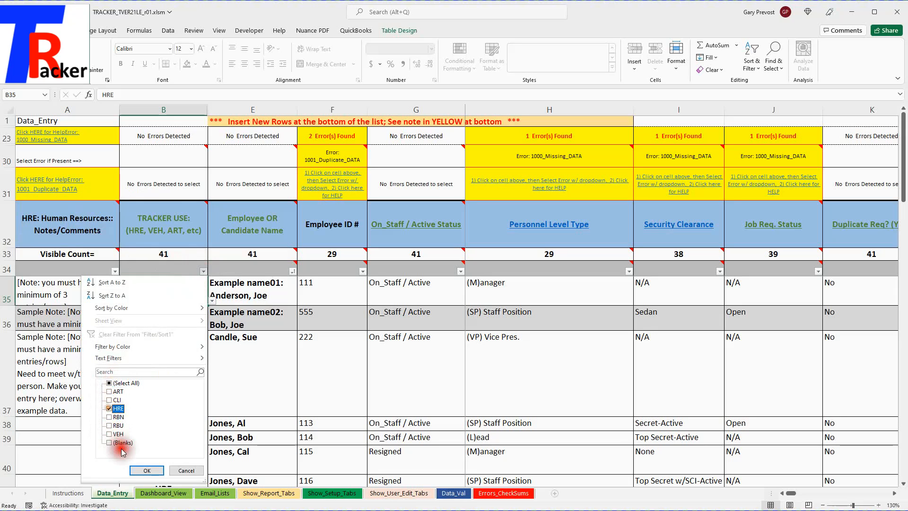
{"action": "left_click", "coordinate": [147, 470]}
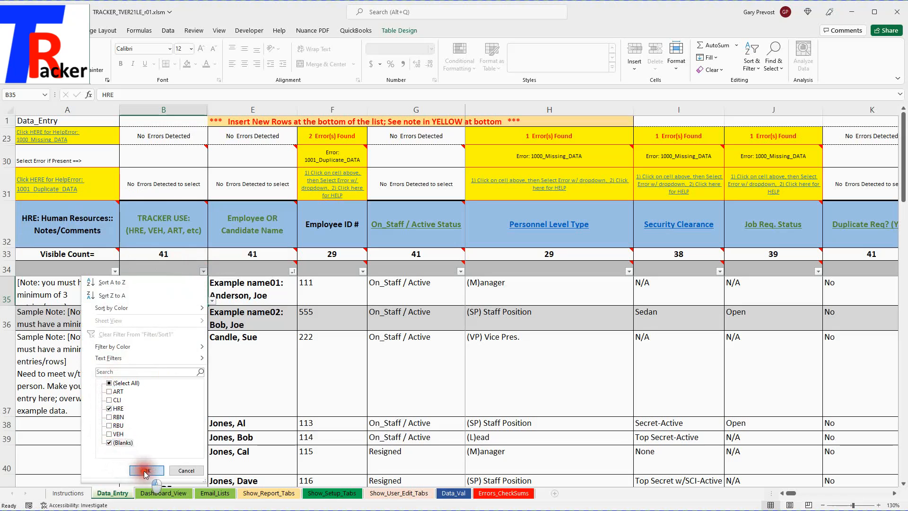
{"action": "scroll", "coordinate": [209, 375], "scroll_direction": "down", "scroll_amount": 4}
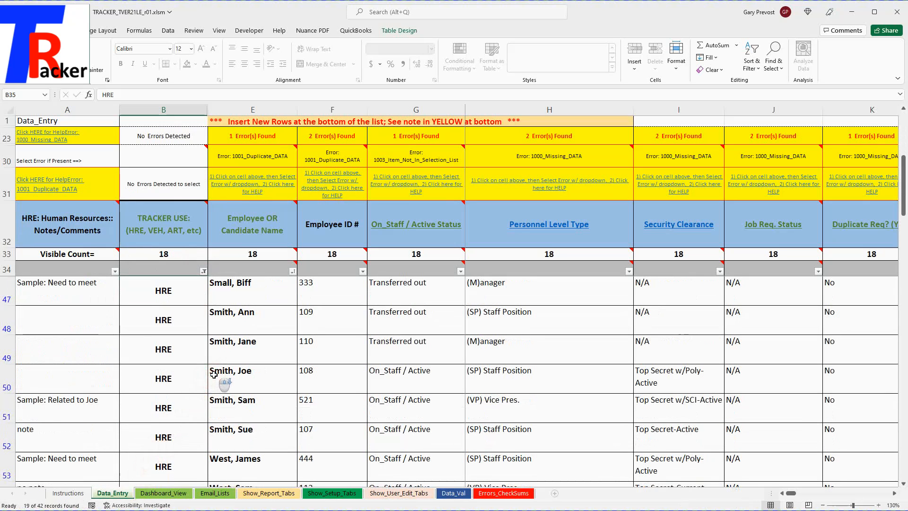
{"action": "scroll", "coordinate": [214, 374], "scroll_direction": "up", "scroll_amount": 4}
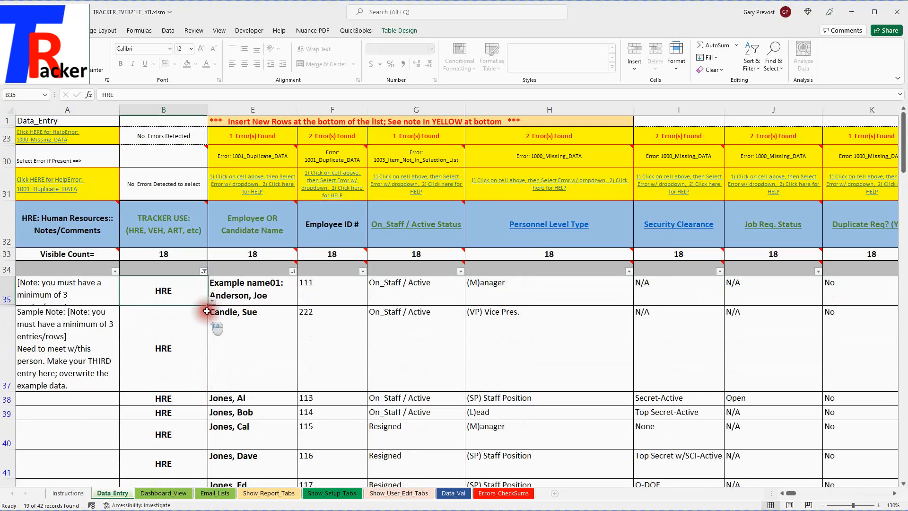
Reset the TRACKER USE filter to include all entry types.
{"action": "left_click", "coordinate": [204, 271]}
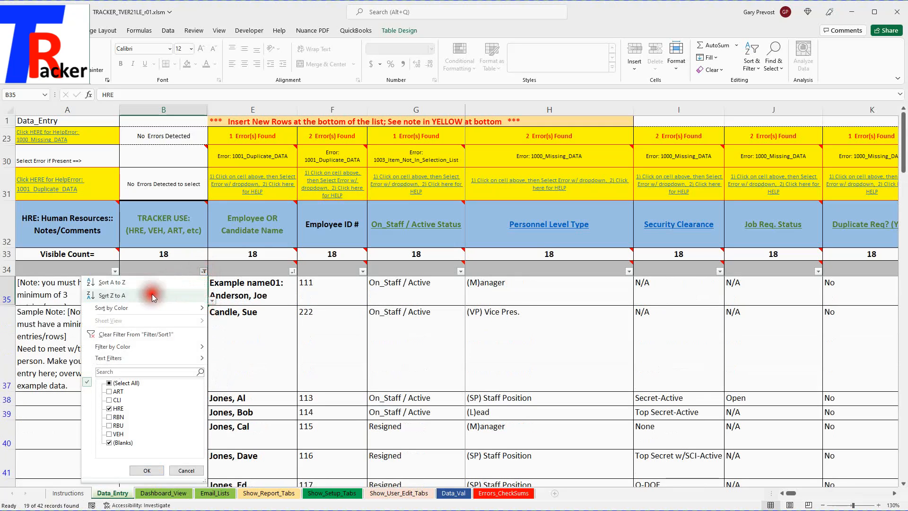
{"action": "left_click", "coordinate": [110, 383]}
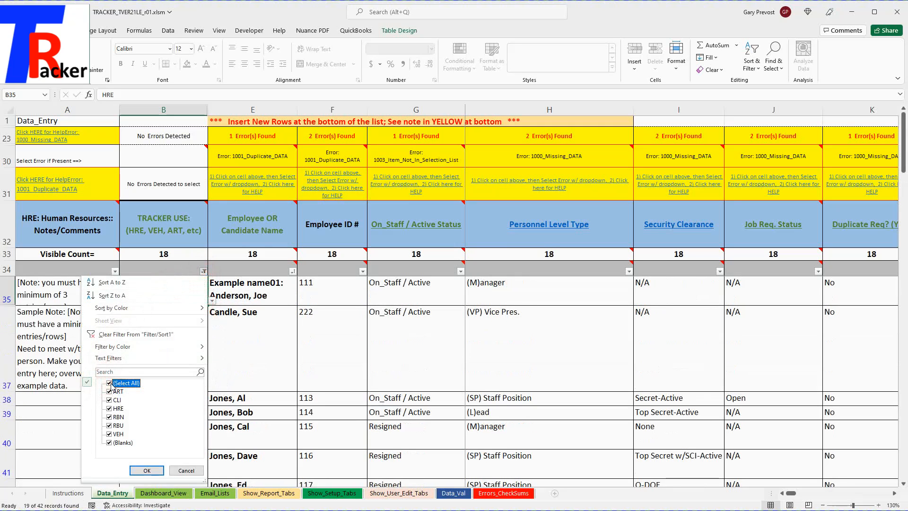
{"action": "left_click", "coordinate": [147, 470]}
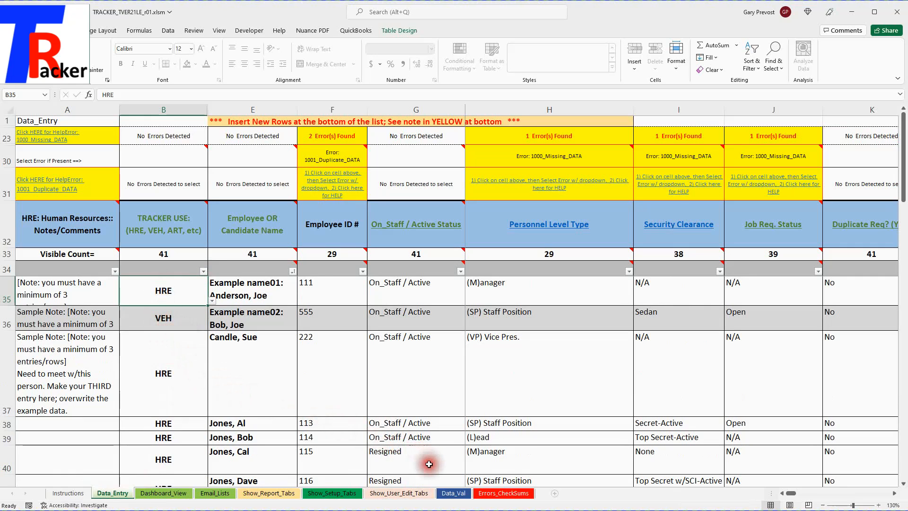
Show the hidden setup sheets and open the Table_Header_Converter sheet.
{"action": "left_click", "coordinate": [333, 494]}
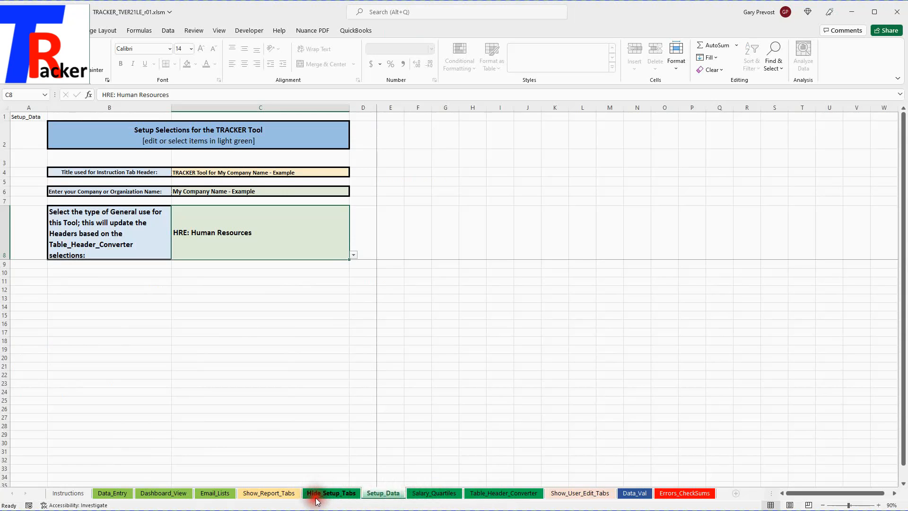
{"action": "left_click", "coordinate": [323, 495]}
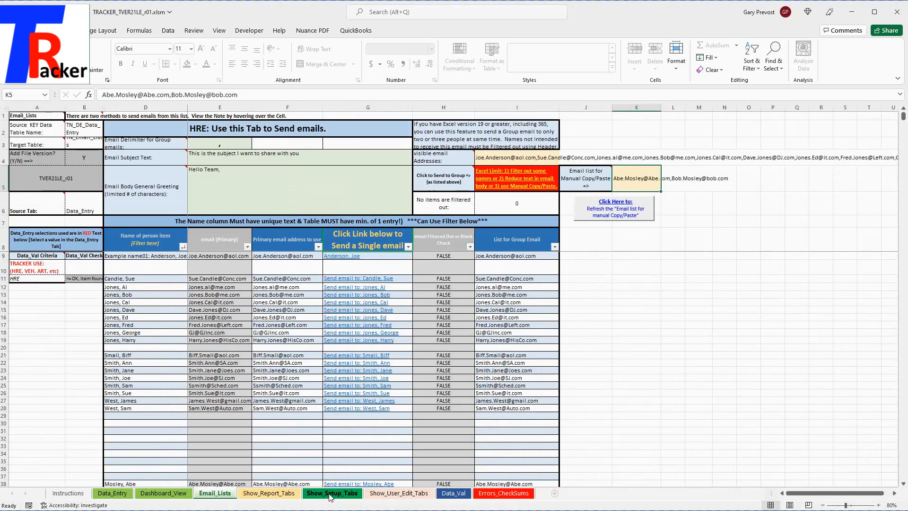
{"action": "left_click", "coordinate": [330, 494]}
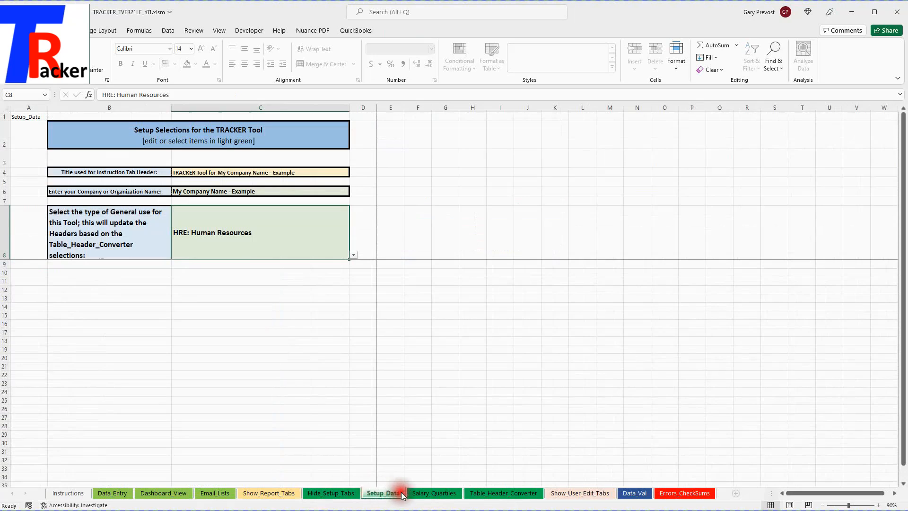
{"action": "left_click", "coordinate": [493, 494]}
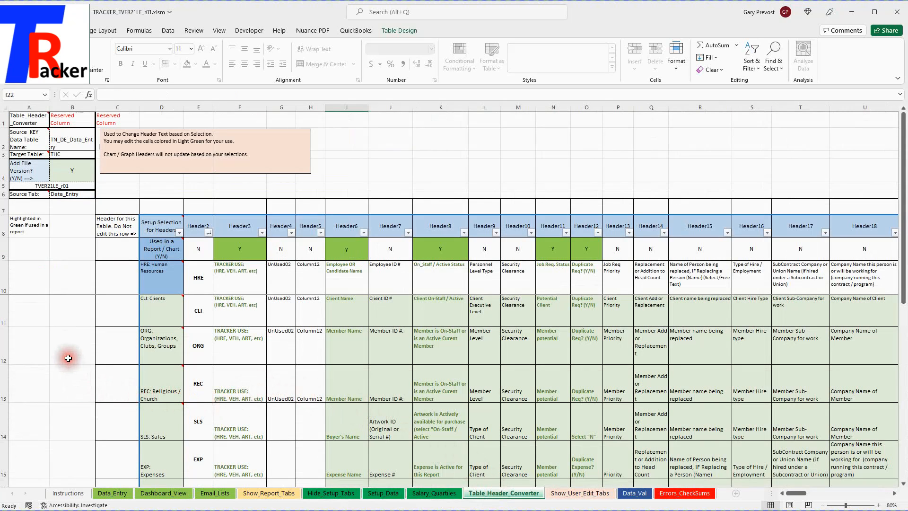
Examine the Setup Selection for Headers column, from the CLI: Clients entry and its format note through the ORG, REC and SLS entries.
{"action": "left_click", "coordinate": [158, 307]}
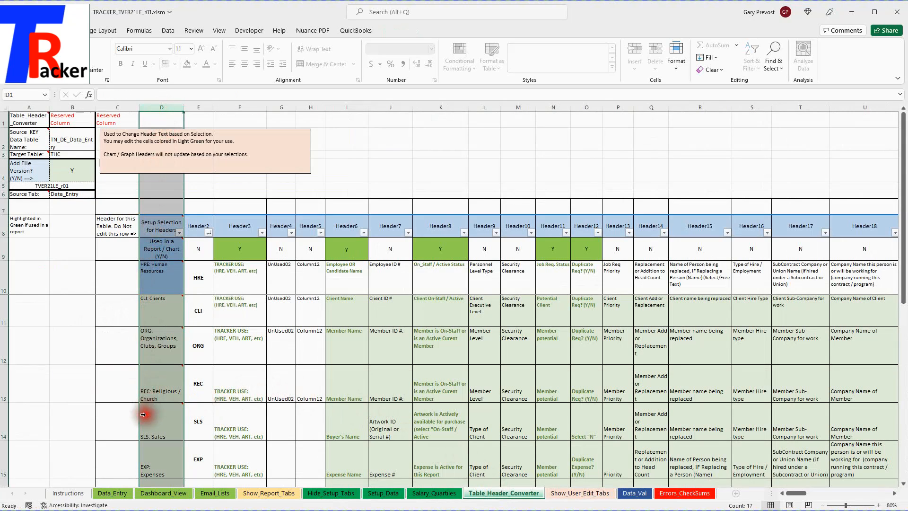
{"action": "left_click", "coordinate": [156, 336]}
{"action": "left_click", "coordinate": [147, 306]}
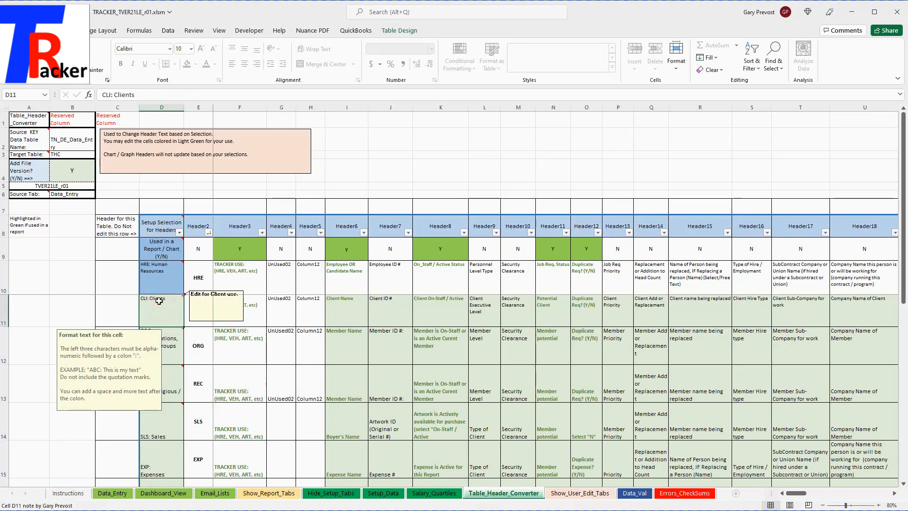
{"action": "left_click", "coordinate": [63, 298]}
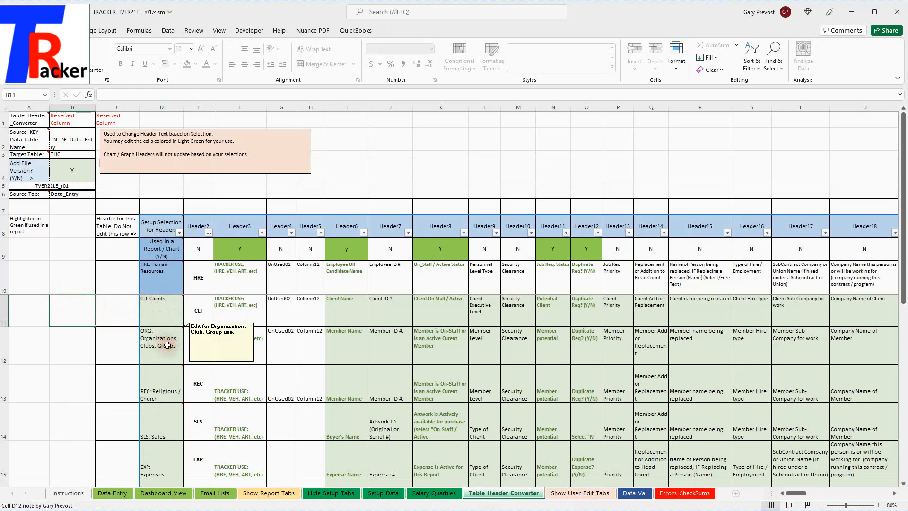
{"action": "mouse_move", "coordinate": [161, 392]}
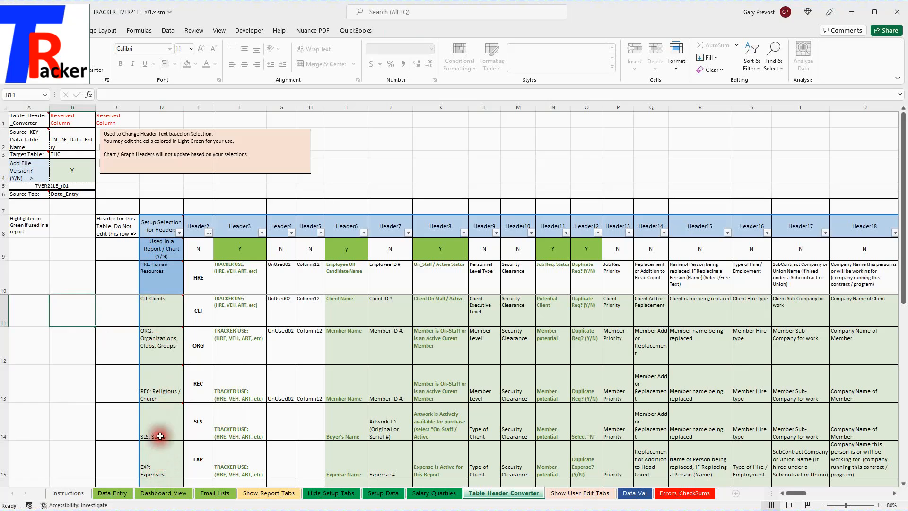
{"action": "left_click", "coordinate": [155, 315]}
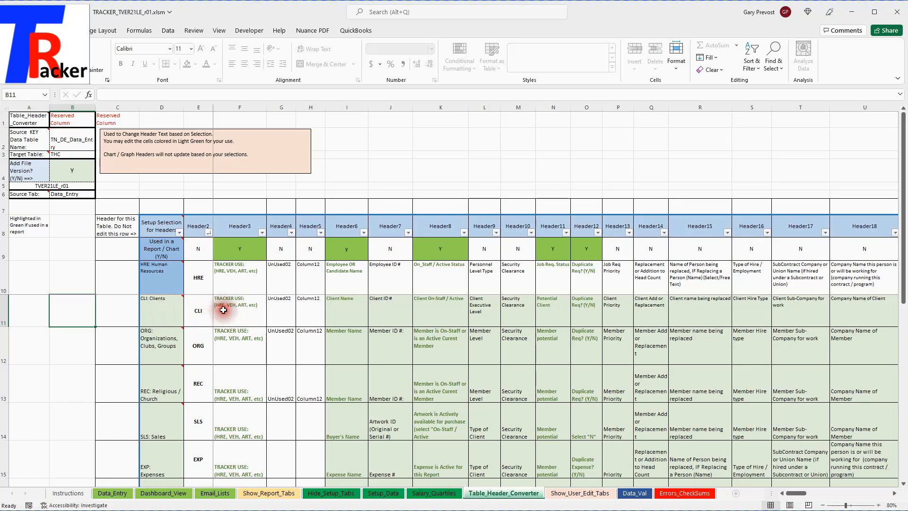
Review the Header6 text of the Clients, Organizations and Artwork groups, along with the Used in a Report / Chart row.
{"action": "mouse_move", "coordinate": [342, 311]}
{"action": "left_mouse_down"}
{"action": "mouse_move", "coordinate": [589, 318]}
{"action": "mouse_move", "coordinate": [349, 311]}
{"action": "left_mouse_up"}
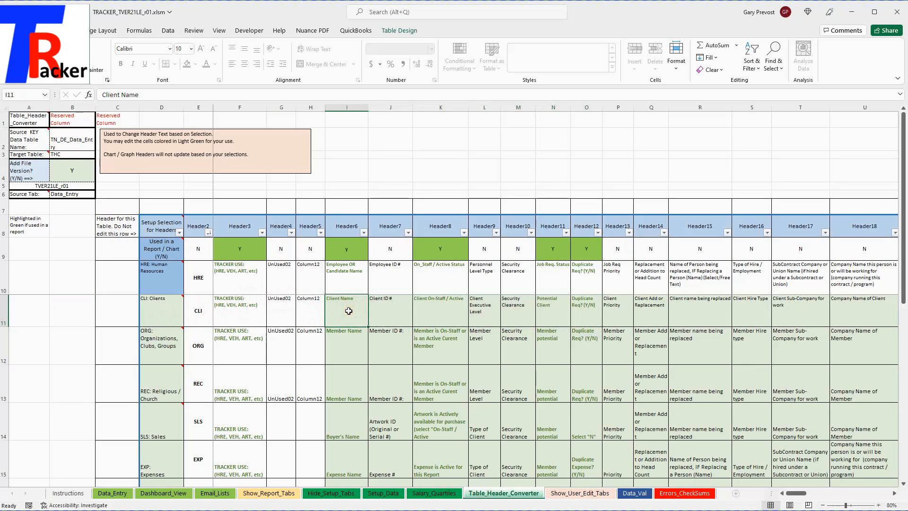
{"action": "left_click", "coordinate": [344, 319]}
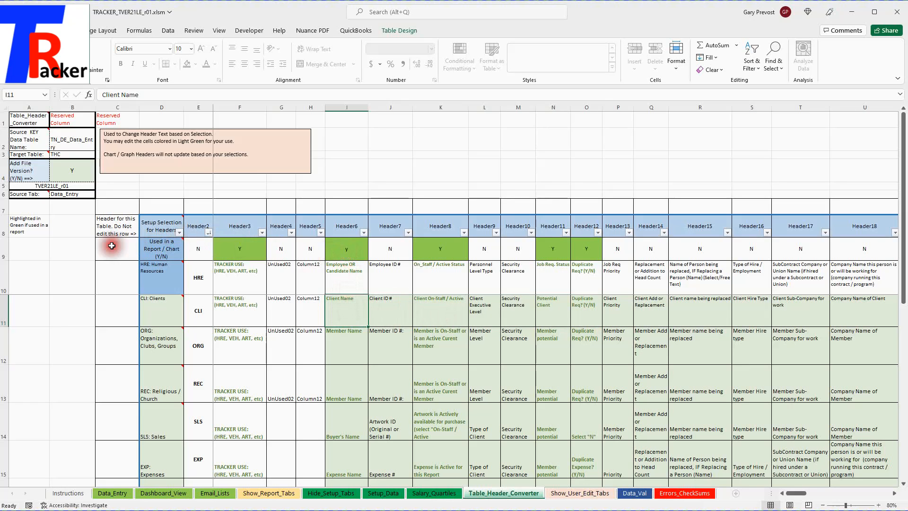
{"action": "left_click", "coordinate": [5, 248]}
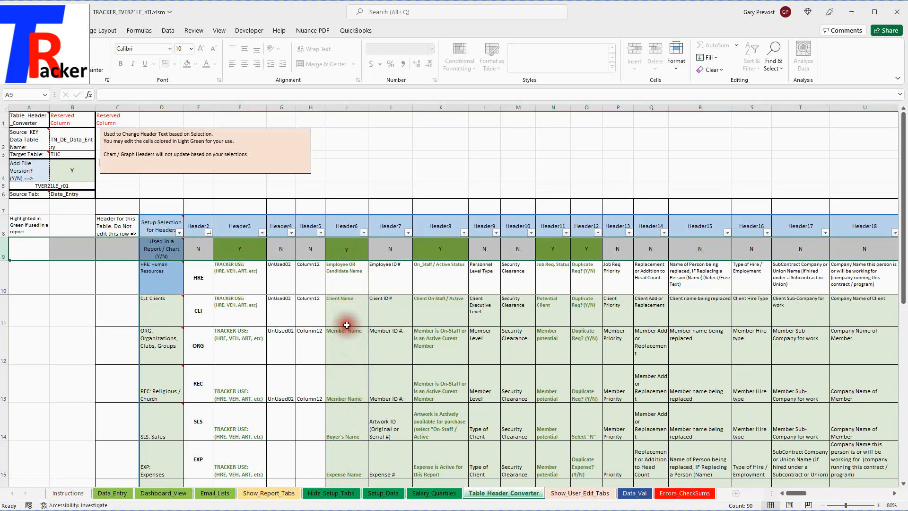
{"action": "left_click", "coordinate": [342, 350]}
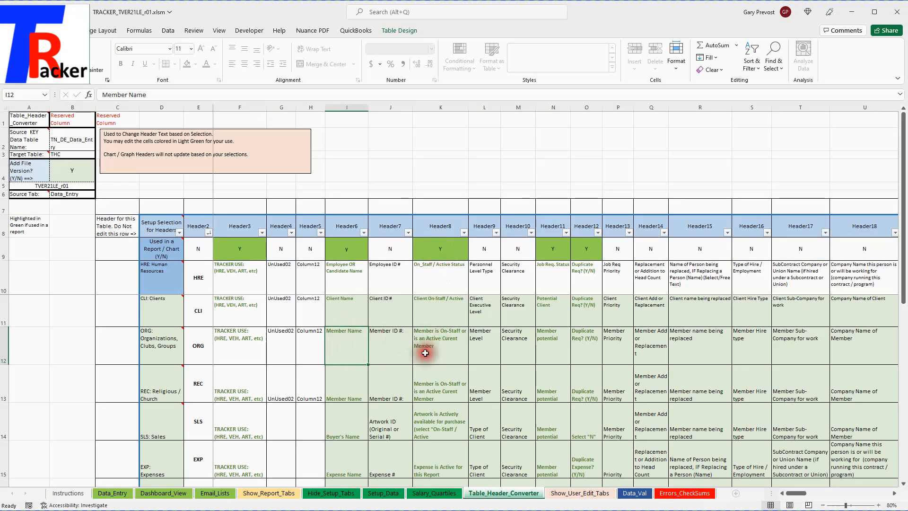
{"action": "mouse_move", "coordinate": [177, 351]}
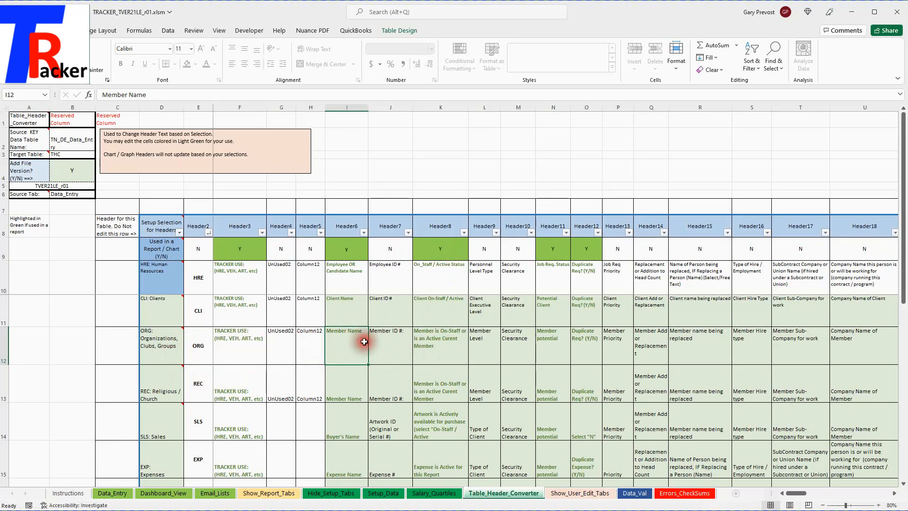
{"action": "scroll", "coordinate": [167, 350], "scroll_direction": "down", "scroll_amount": 2}
{"action": "left_click", "coordinate": [165, 359]}
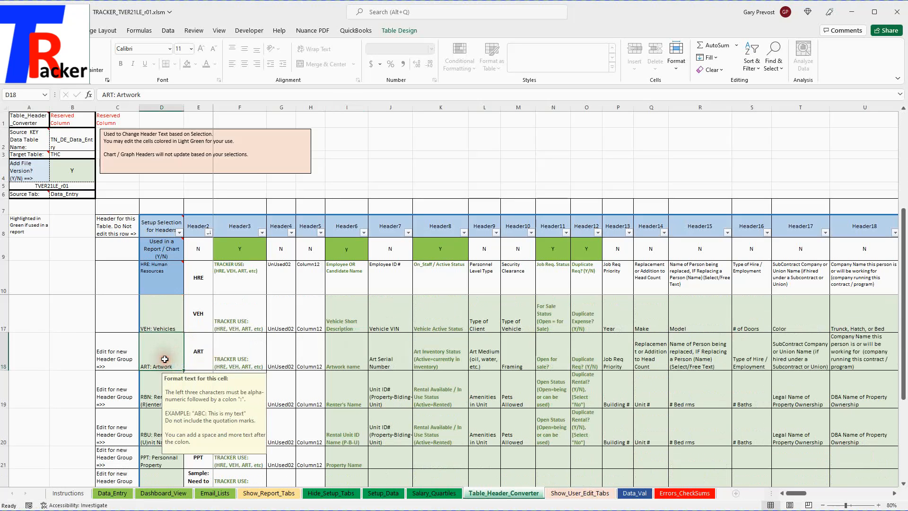
{"action": "left_click", "coordinate": [338, 359]}
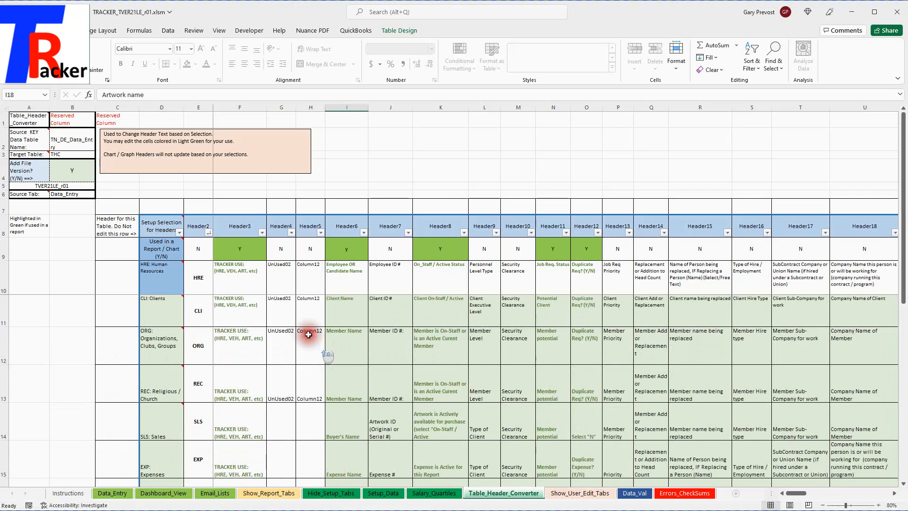
Try the text "Client Name I'm working on" as the Clients group's Header6, and undo that edit.
{"action": "left_click", "coordinate": [348, 307]}
{"action": "double_click", "coordinate": [349, 308]}
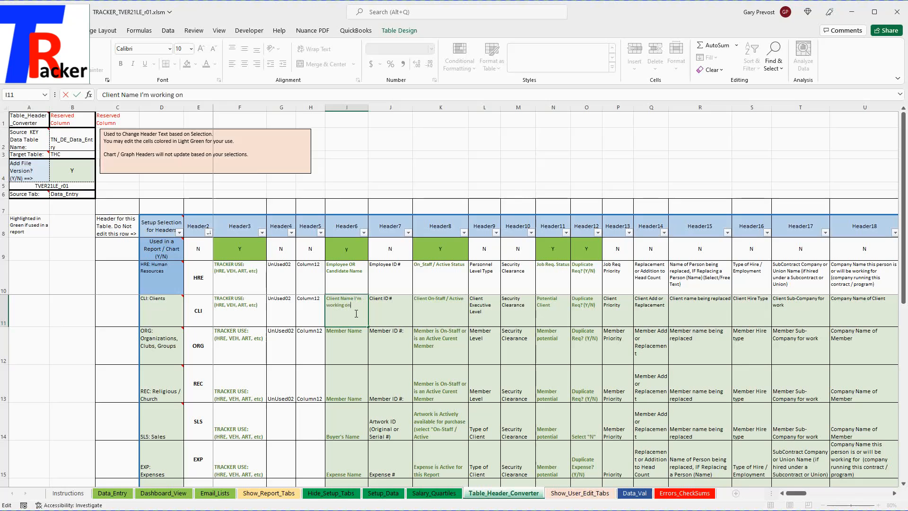
{"action": "key", "text": "Return"}
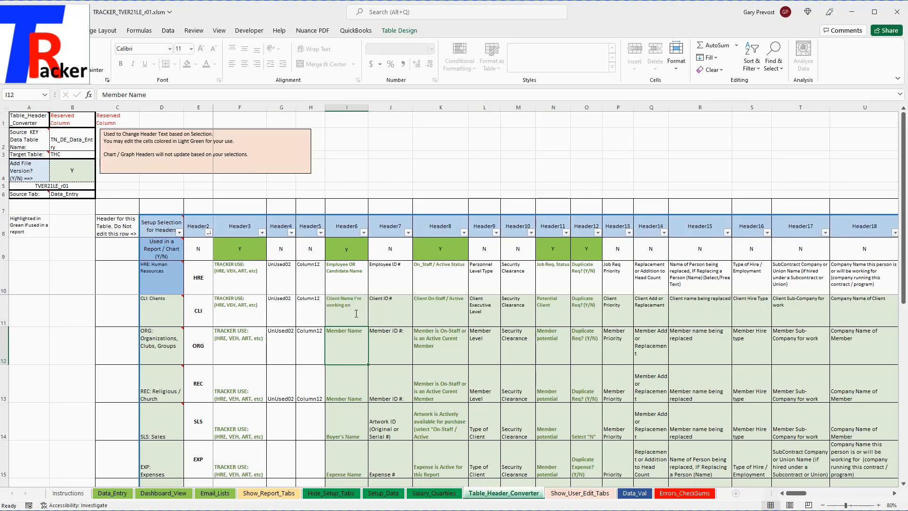
{"action": "key", "text": "ctrl+z"}
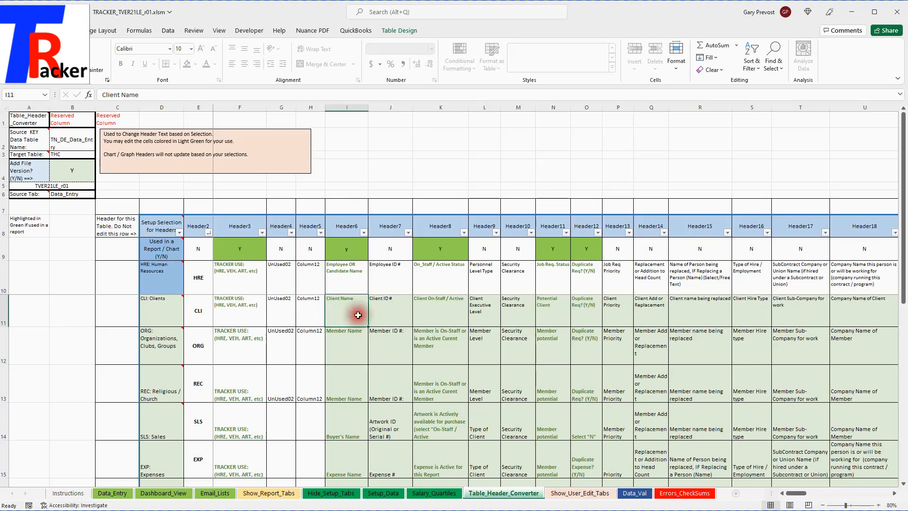
{"action": "left_click", "coordinate": [432, 307]}
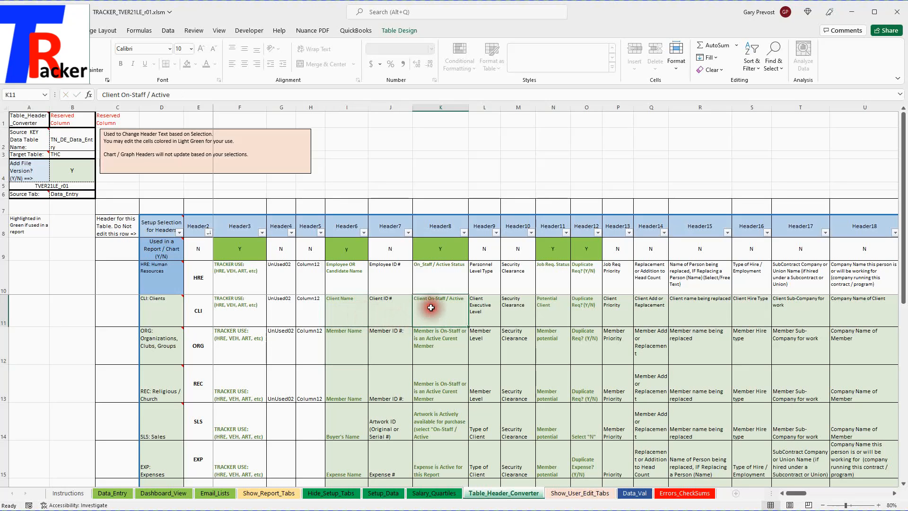
{"action": "left_click", "coordinate": [343, 305]}
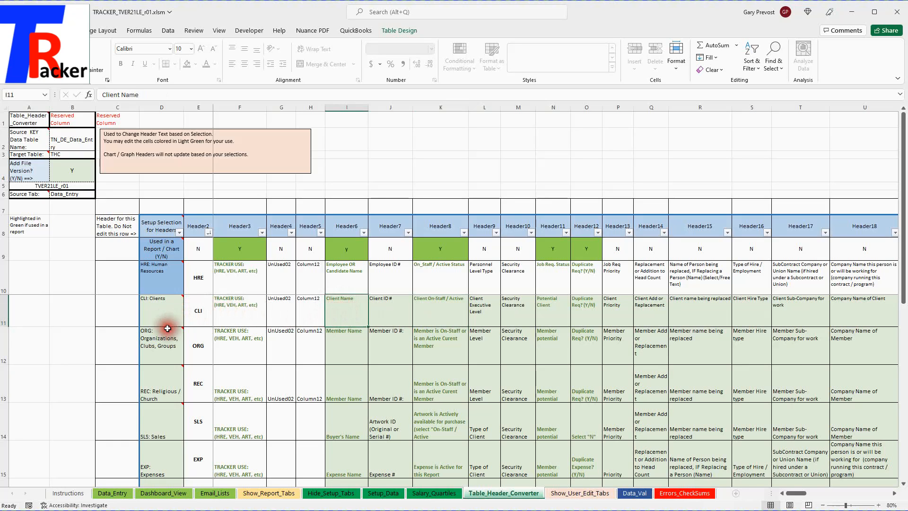
Change the three-letter code of the Personnal Property header group in D21 to MPT.
{"action": "scroll", "coordinate": [168, 328], "scroll_direction": "down", "scroll_amount": 3}
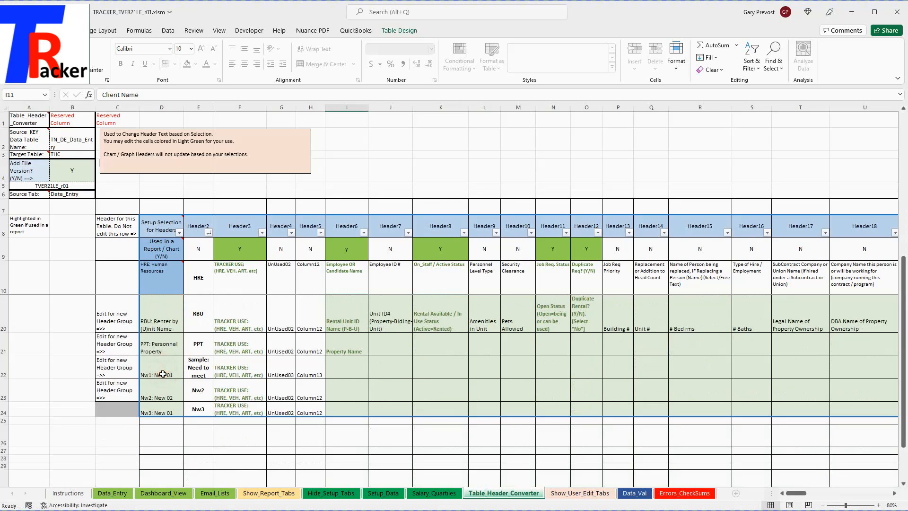
{"action": "left_click", "coordinate": [166, 348]}
{"action": "double_click", "coordinate": [150, 350]}
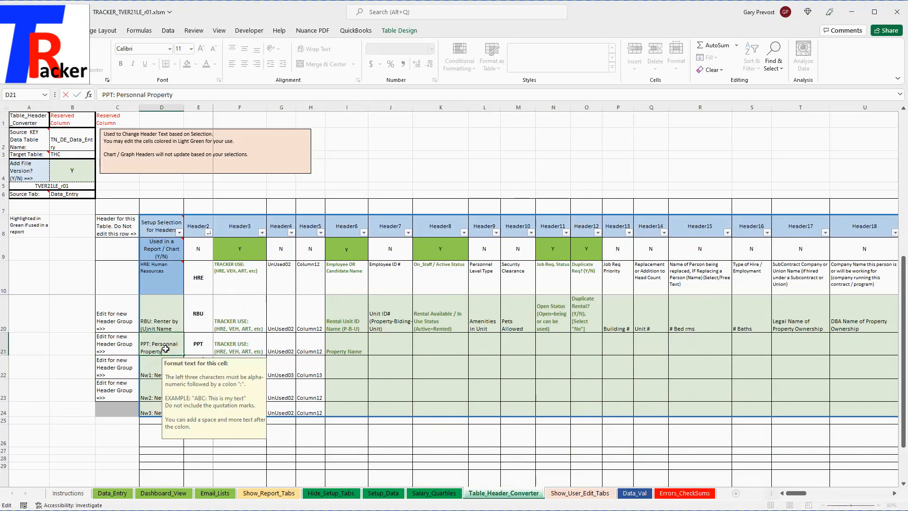
{"action": "left_click", "coordinate": [151, 346]}
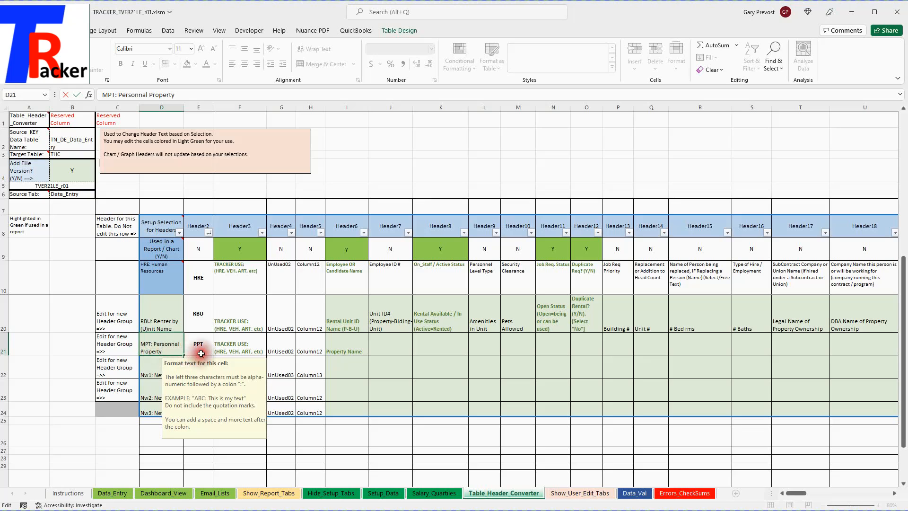
{"action": "key", "text": "Tab"}
{"action": "left_click", "coordinate": [237, 351]}
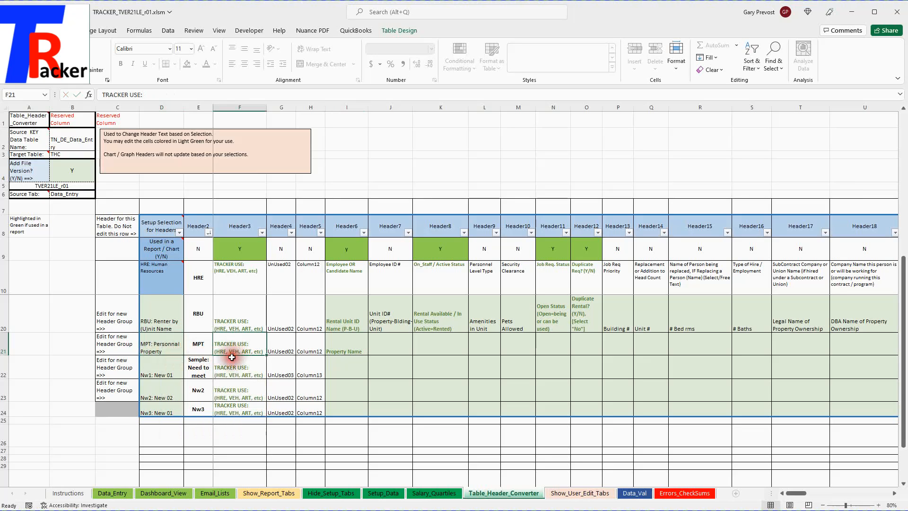
Fill the MPT row's headers with "My proproperty" for Header6, "x" for Header7 and "y" for Header8.
{"action": "left_click", "coordinate": [203, 348]}
{"action": "left_click_drag", "start_coordinate": [214, 349], "coordinate": [347, 349]}
{"action": "left_click", "coordinate": [348, 349]}
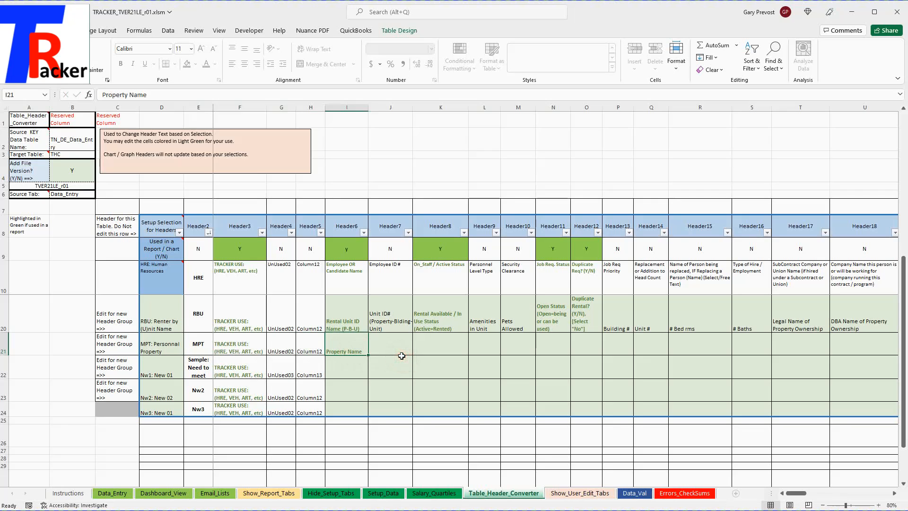
{"action": "type", "text": "My prop"}
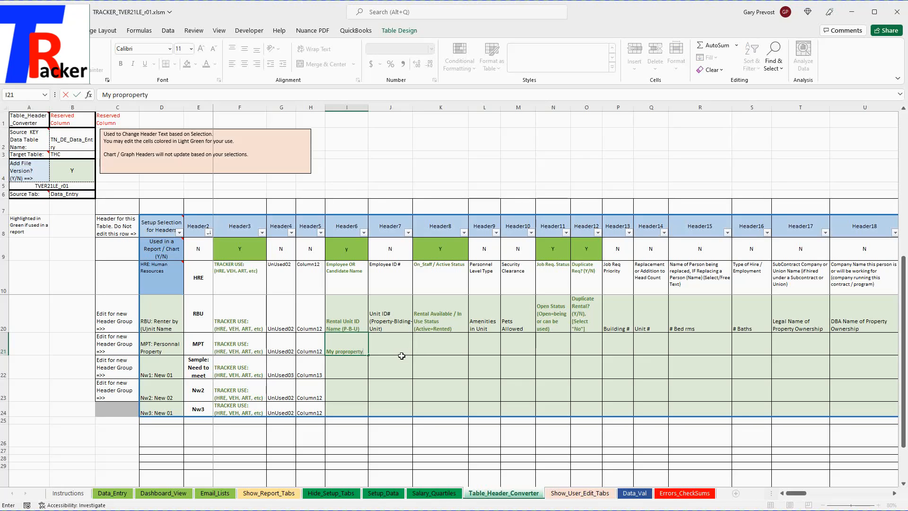
{"action": "left_click", "coordinate": [401, 356]}
{"action": "type", "text": "x"}
{"action": "key", "text": "Tab"}
{"action": "type", "text": "y"}
{"action": "key", "text": "Tab"}
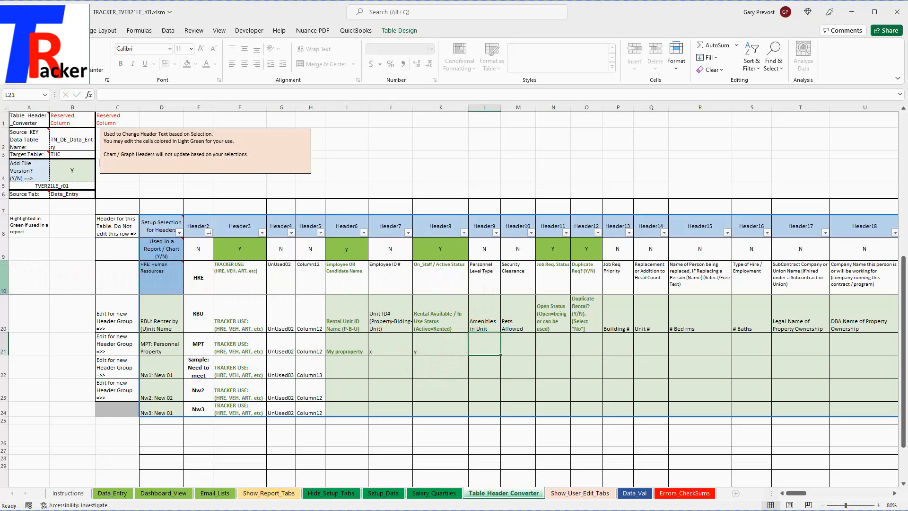
Compare the HRE reference header row with the other header groups' texts, viewing the sheet enlarged.
{"action": "left_click", "coordinate": [4, 275]}
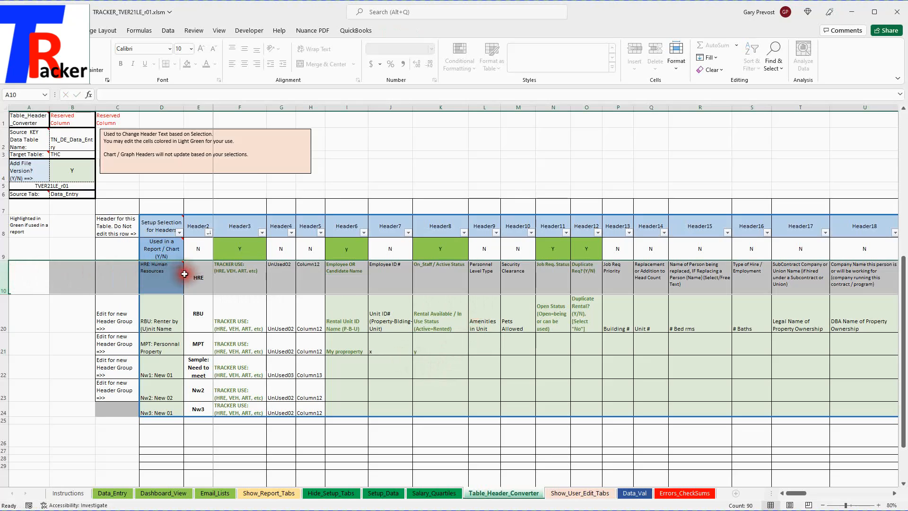
{"action": "left_click", "coordinate": [436, 280]}
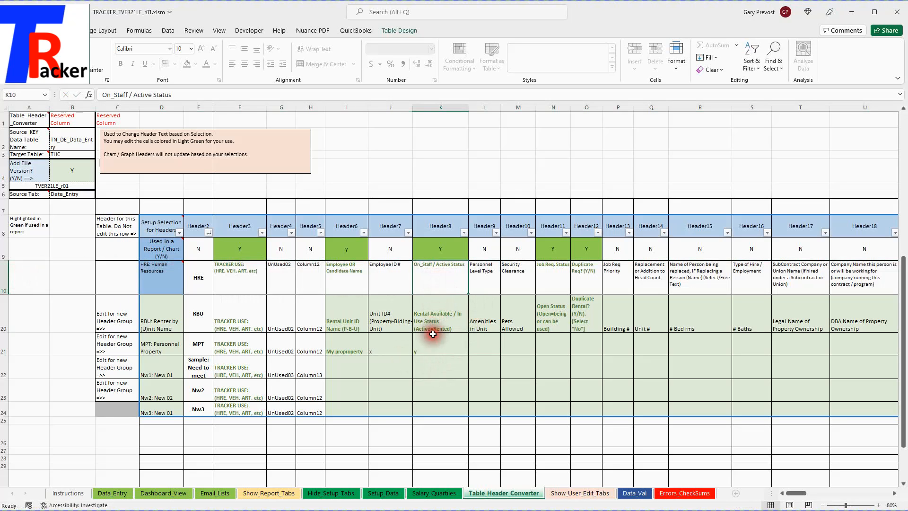
{"action": "scroll", "coordinate": [438, 342], "scroll_direction": "up", "scroll_amount": 3}
{"action": "scroll", "coordinate": [439, 350], "scroll_direction": "down", "scroll_amount": 3}
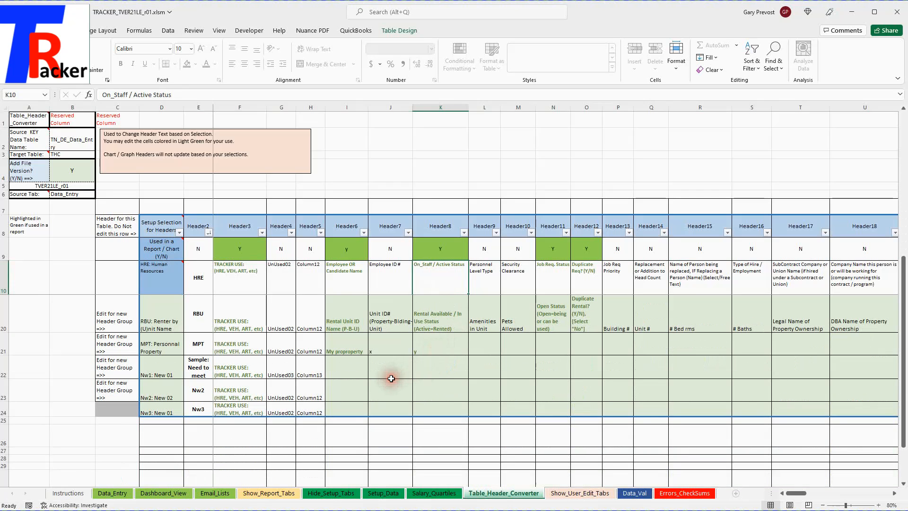
{"action": "scroll", "coordinate": [391, 378], "scroll_direction": "up", "scroll_amount": 3, "text": "ctrl"}
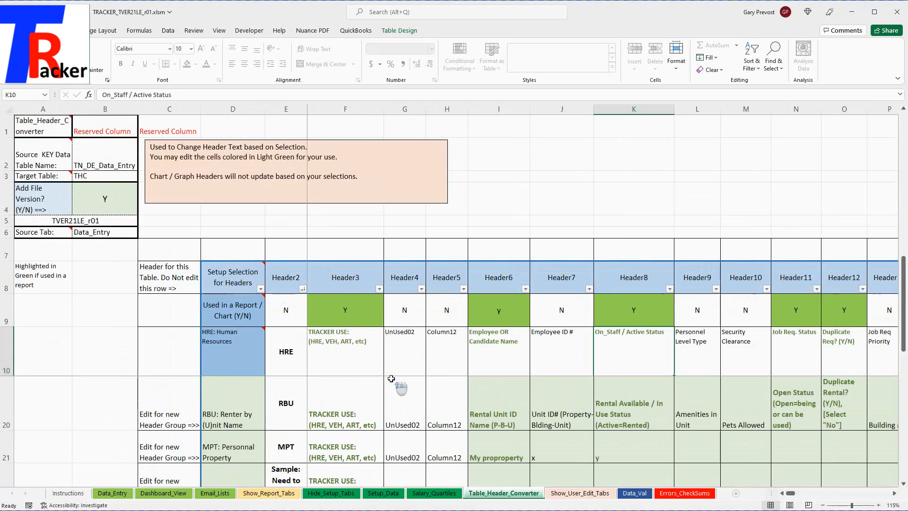
{"action": "scroll", "coordinate": [391, 378], "scroll_direction": "up", "scroll_amount": 1}
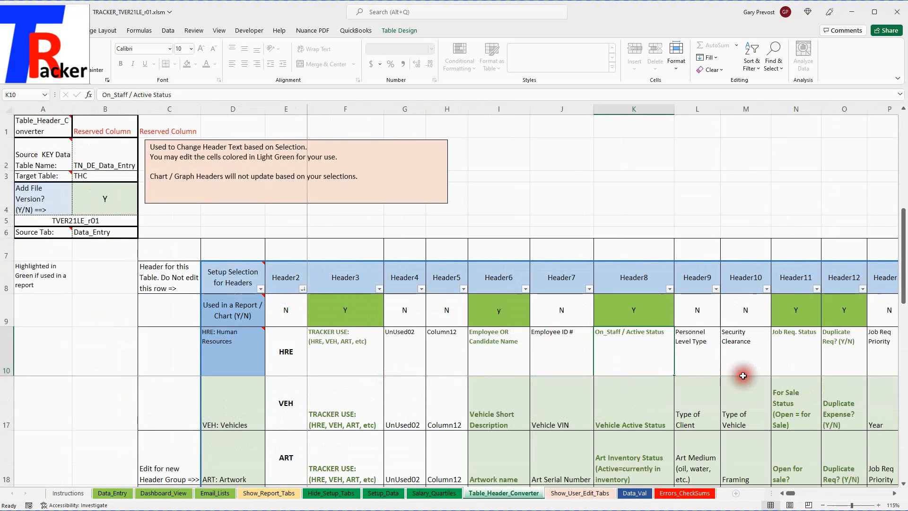
{"action": "left_click_drag", "start_coordinate": [904, 284], "coordinate": [903, 335]}
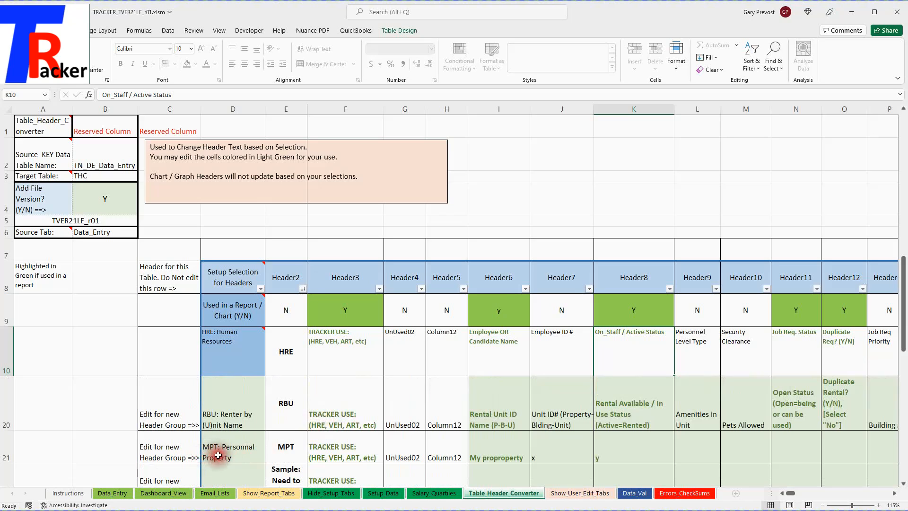
Check the MPT row's Header6 to Header8 texts and its setup selection entry, and return to the first header groups.
{"action": "left_click", "coordinate": [479, 444]}
{"action": "left_click", "coordinate": [547, 442]}
{"action": "left_click", "coordinate": [622, 444]}
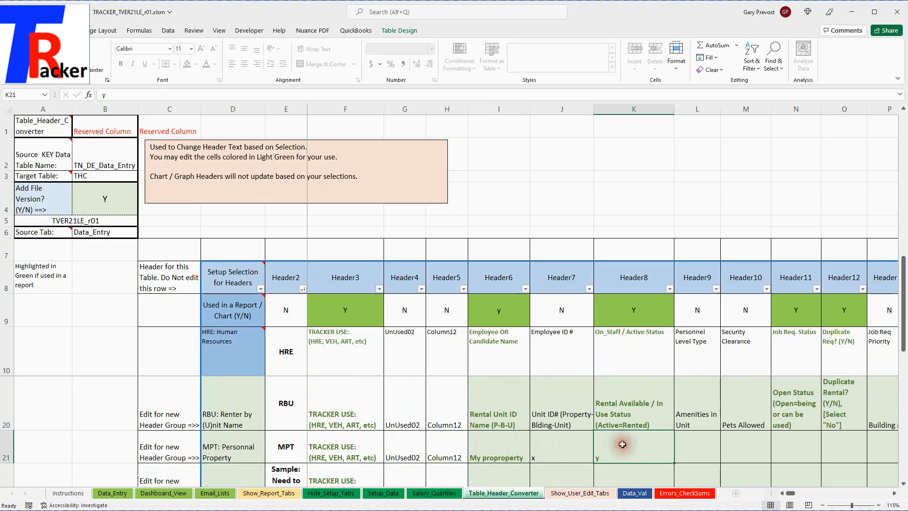
{"action": "left_click_drag", "start_coordinate": [505, 448], "coordinate": [614, 446]}
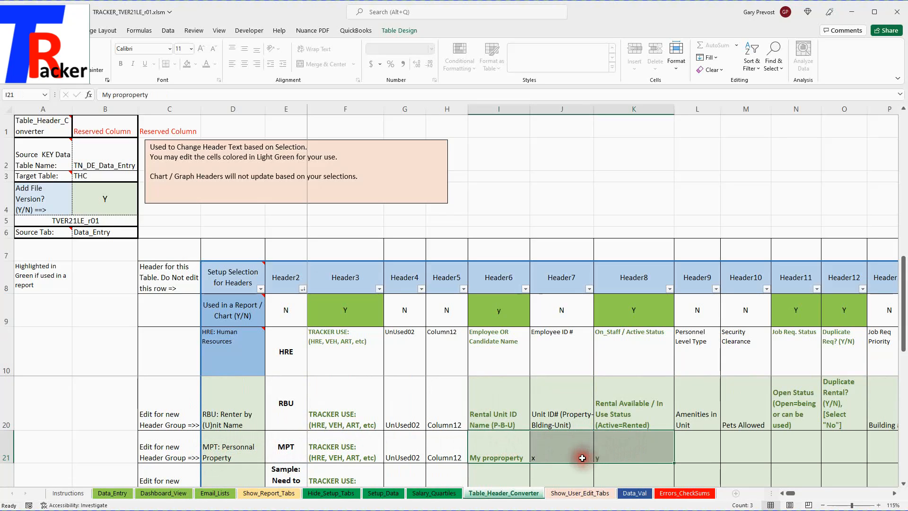
{"action": "left_click", "coordinate": [241, 449]}
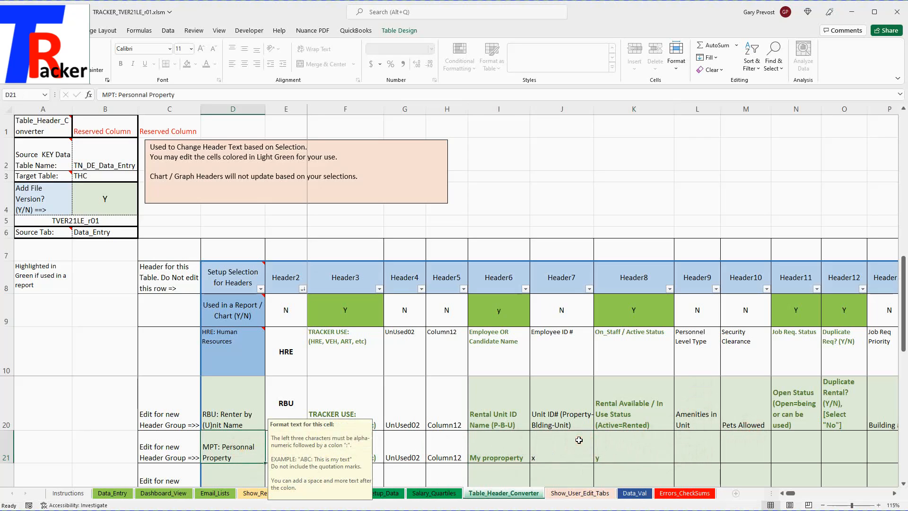
{"action": "scroll", "coordinate": [579, 439], "scroll_direction": "down", "scroll_amount": 1, "text": "ctrl"}
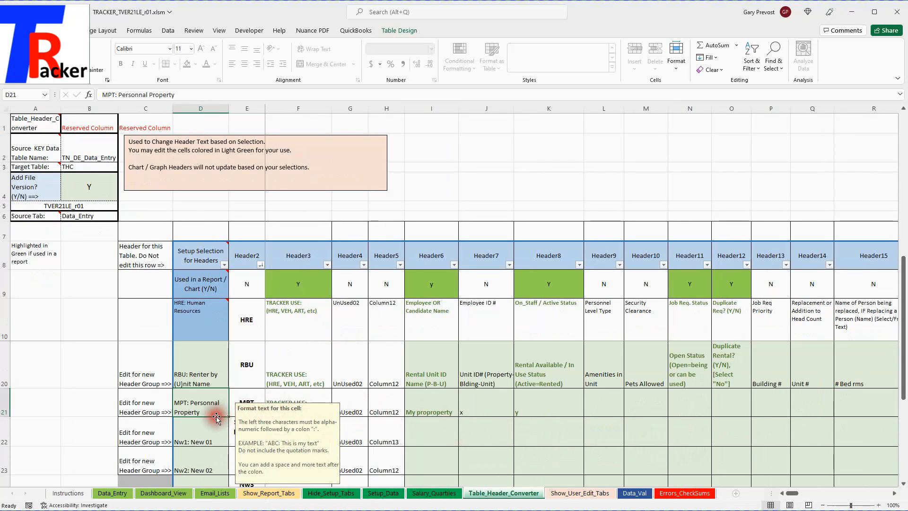
{"action": "scroll", "coordinate": [214, 417], "scroll_direction": "up", "scroll_amount": 1}
{"action": "scroll", "coordinate": [215, 418], "scroll_direction": "up", "scroll_amount": 2}
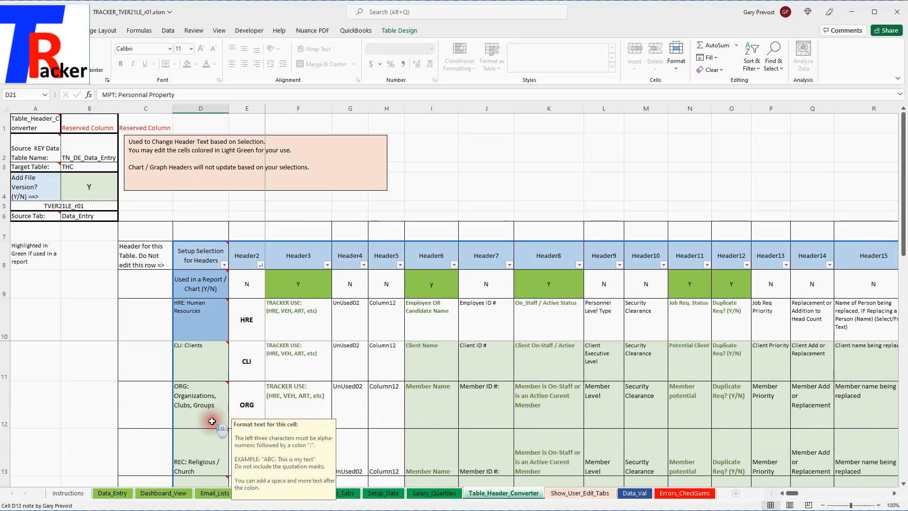
Examine the HRE and CLI setup selection entries and the editable client header texts from Header6 onward, comparing them with the ORG group.
{"action": "left_click", "coordinate": [5, 314]}
{"action": "left_click", "coordinate": [194, 314]}
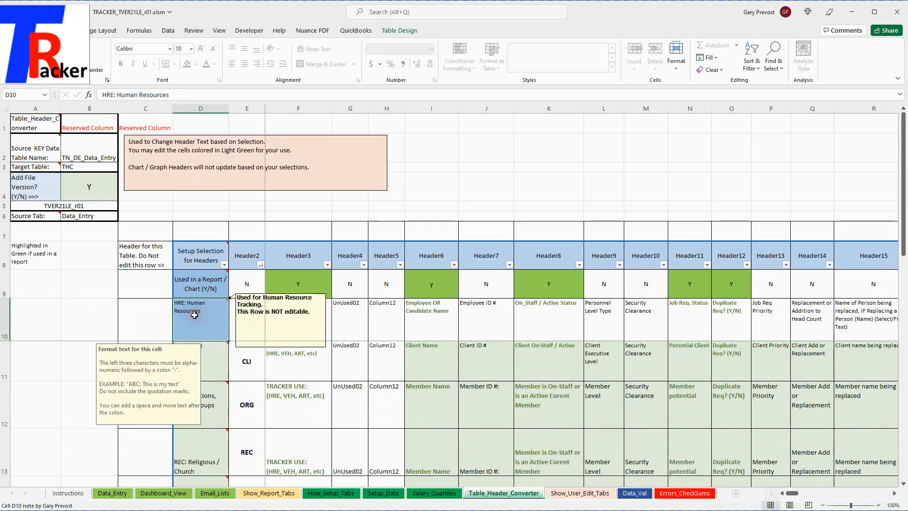
{"action": "left_click", "coordinate": [283, 334]}
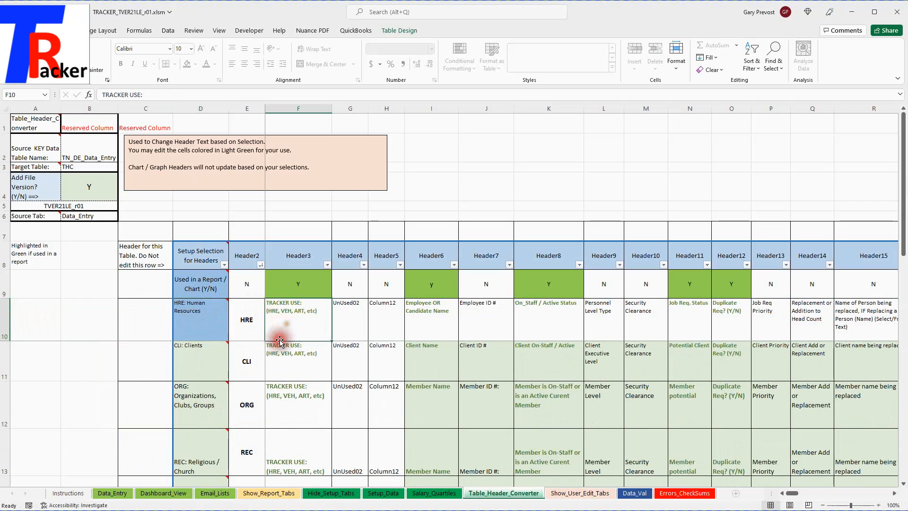
{"action": "left_click", "coordinate": [208, 366]}
{"action": "left_click", "coordinate": [212, 385]}
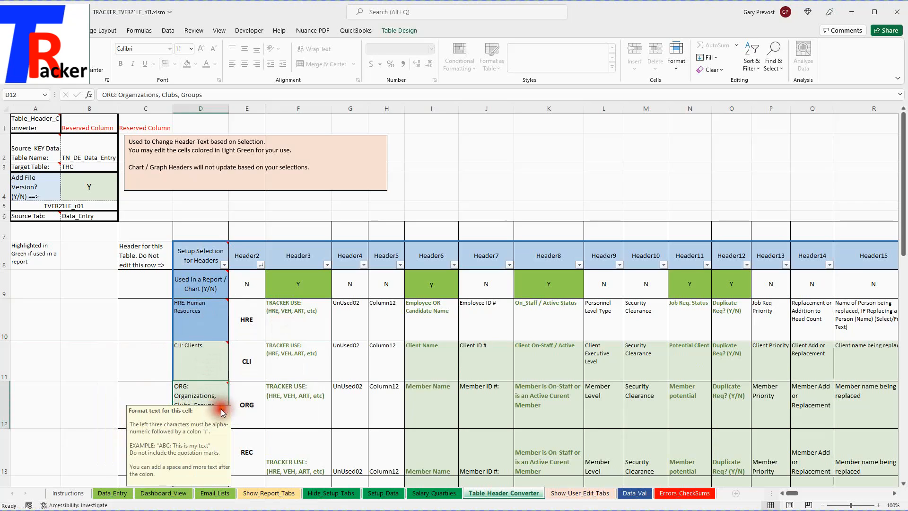
{"action": "left_click", "coordinate": [213, 364]}
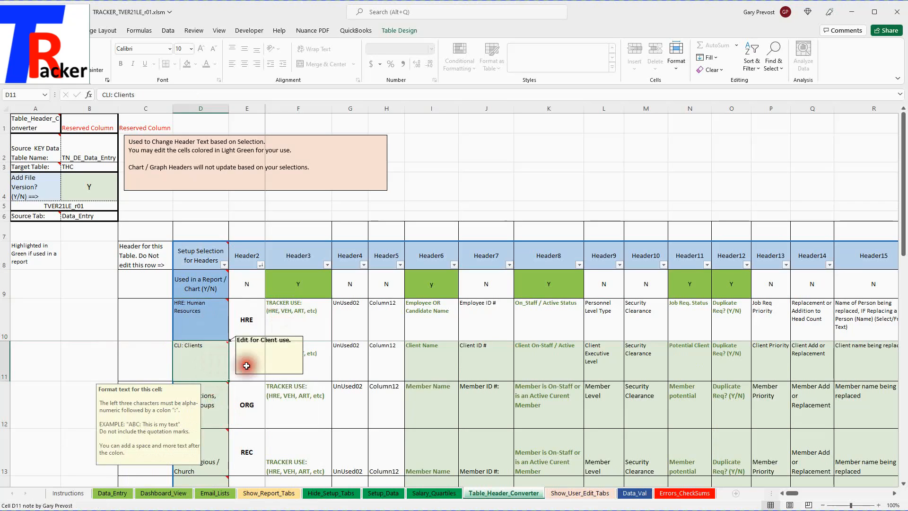
{"action": "left_click", "coordinate": [293, 357]}
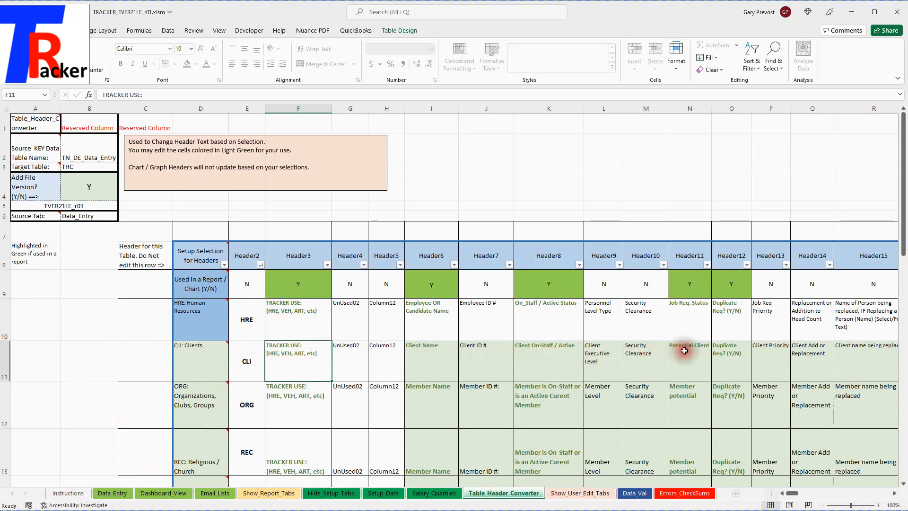
{"action": "left_click_drag", "start_coordinate": [426, 362], "coordinate": [751, 361]}
{"action": "left_click", "coordinate": [417, 361]}
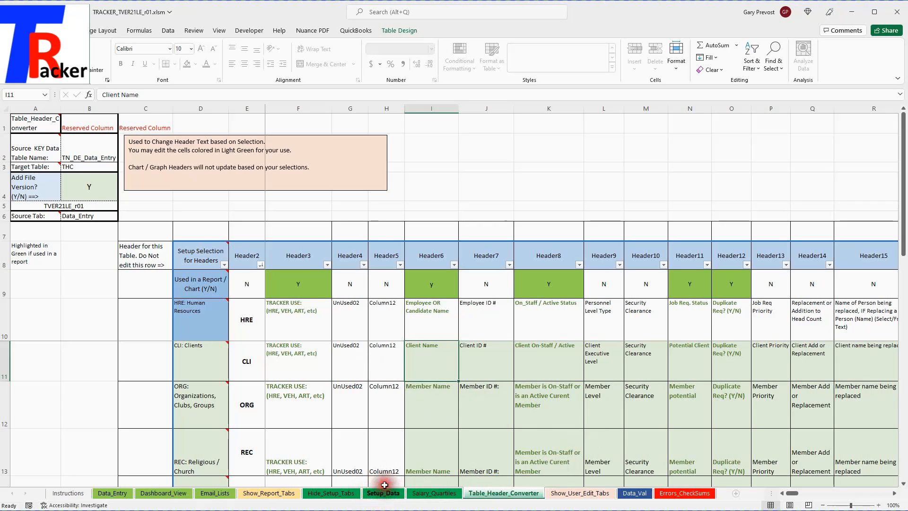
Review the CLI, HRE, ORG and REC setup entries with their cell notes, ending on the whole ORG row.
{"action": "left_click", "coordinate": [204, 370]}
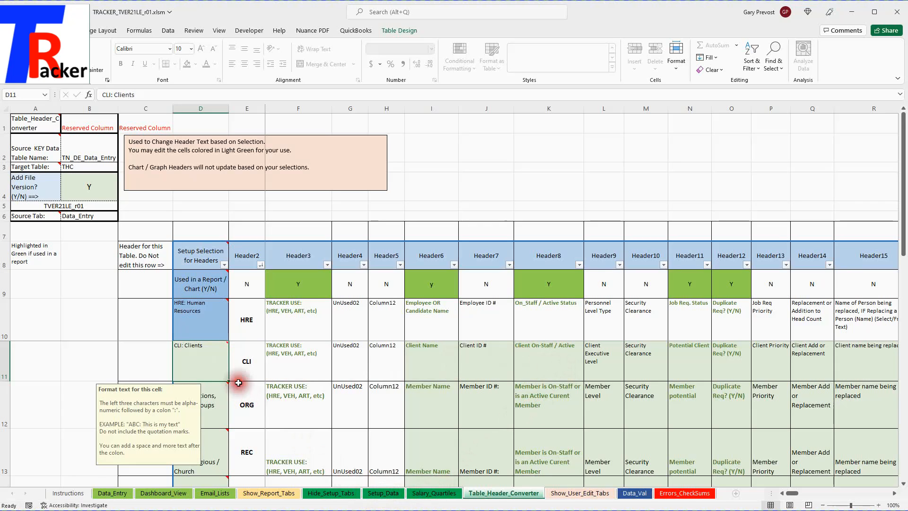
{"action": "left_click", "coordinate": [188, 312]}
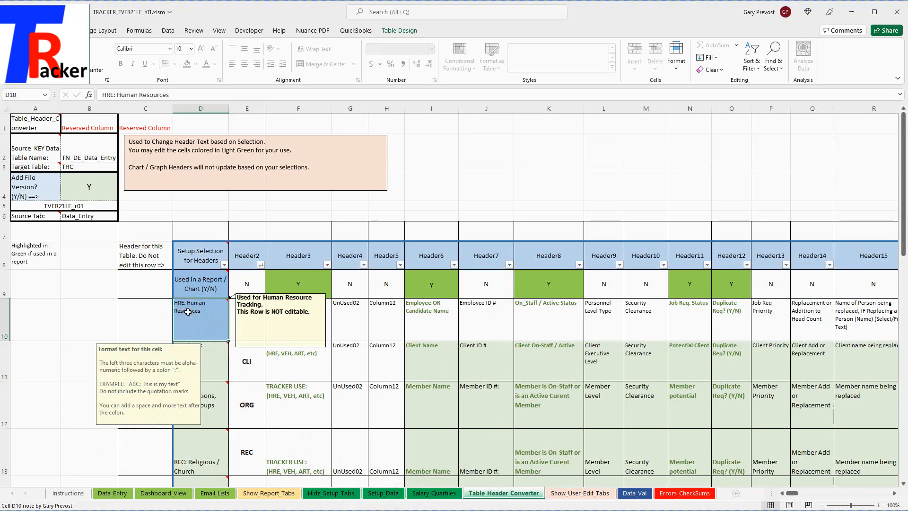
{"action": "left_click", "coordinate": [93, 318]}
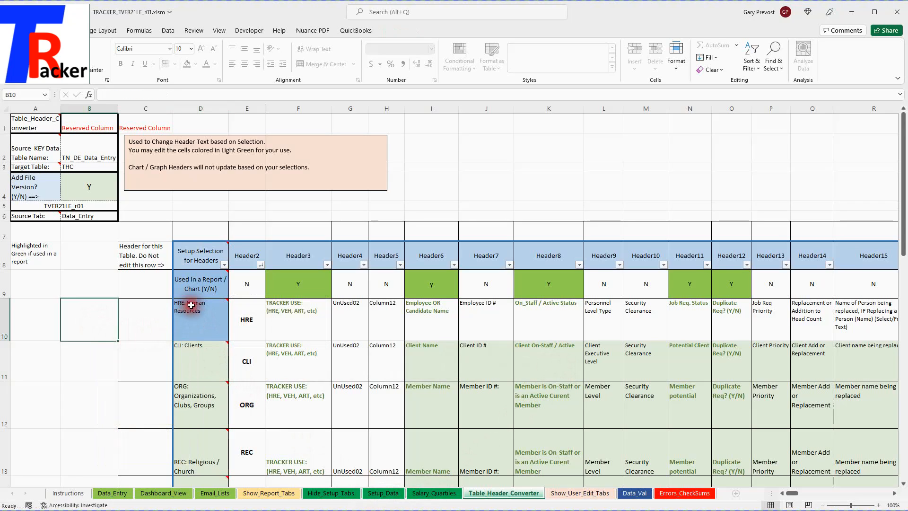
{"action": "mouse_move", "coordinate": [187, 396]}
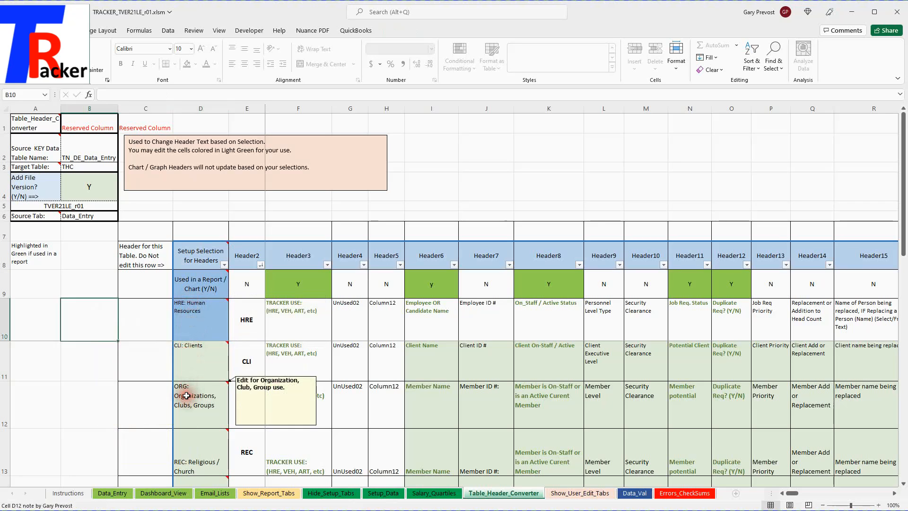
{"action": "mouse_move", "coordinate": [185, 452]}
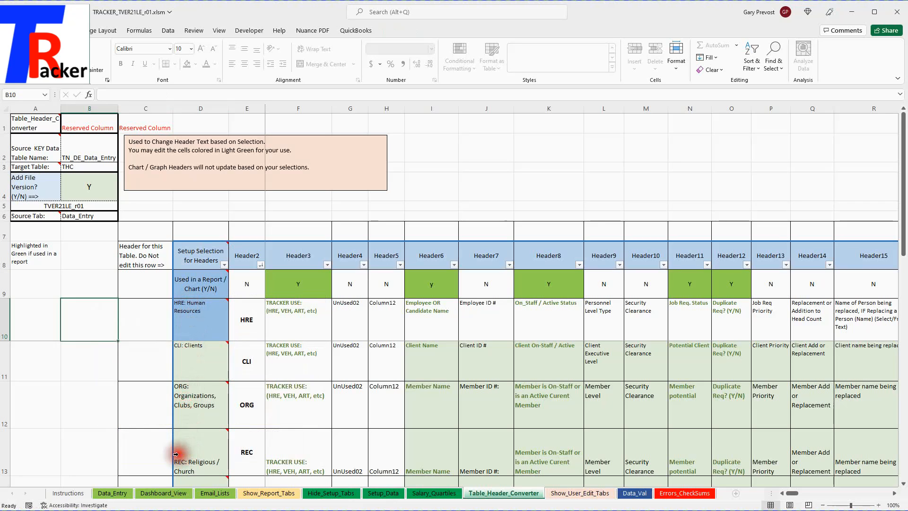
{"action": "left_click", "coordinate": [4, 402]}
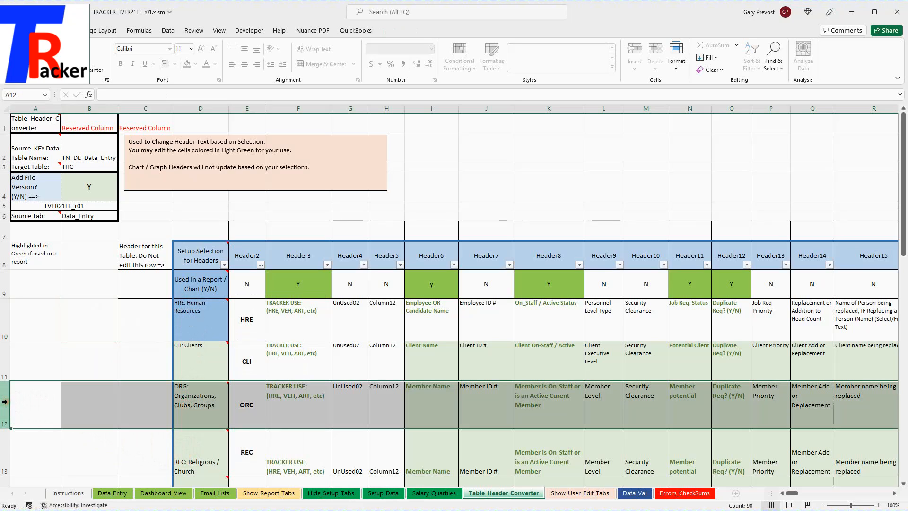
Set the general use type on the Setup_Data sheet to "CLI: Clients".
{"action": "left_click", "coordinate": [378, 493]}
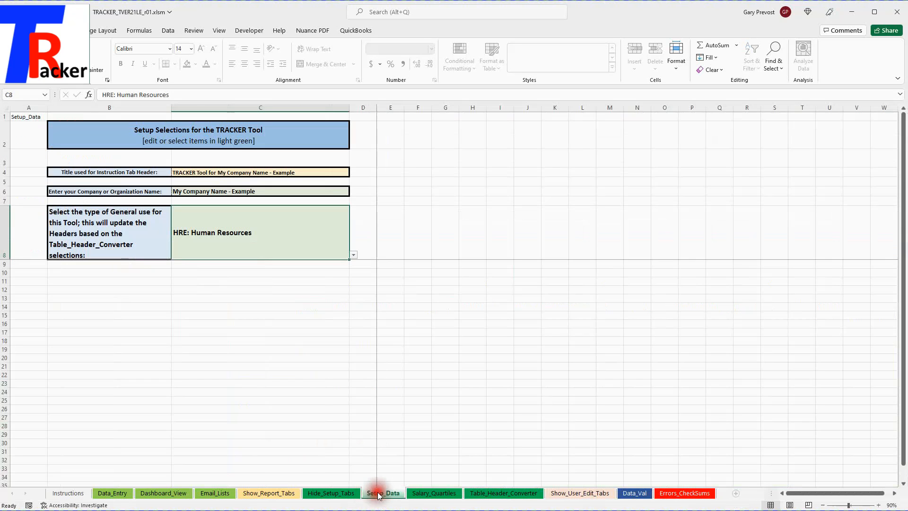
{"action": "left_click", "coordinate": [354, 256]}
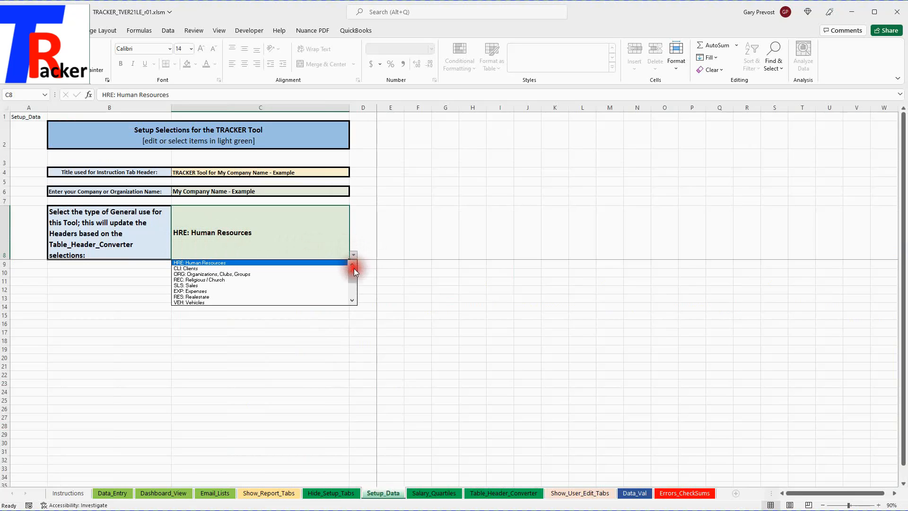
{"action": "mouse_move", "coordinate": [353, 276]}
{"action": "left_mouse_down"}
{"action": "mouse_move", "coordinate": [356, 291]}
{"action": "mouse_move", "coordinate": [354, 271]}
{"action": "left_mouse_up"}
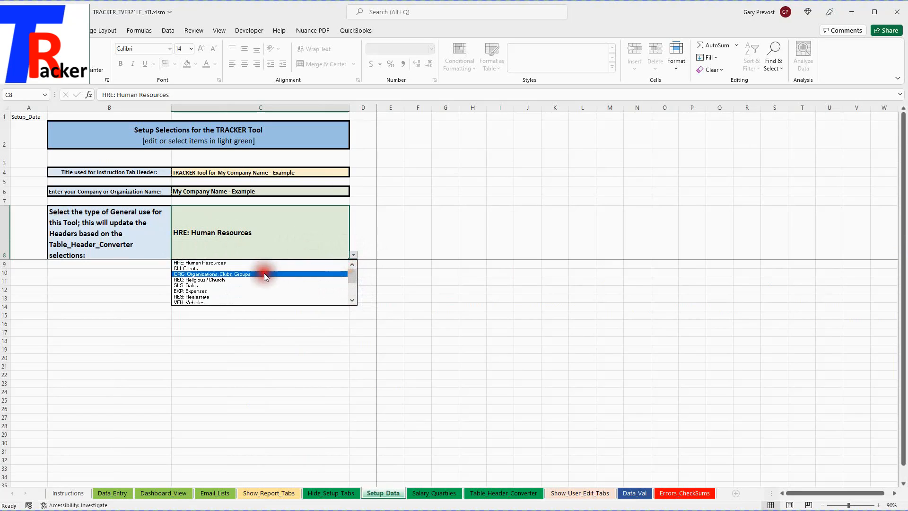
{"action": "left_click", "coordinate": [219, 268]}
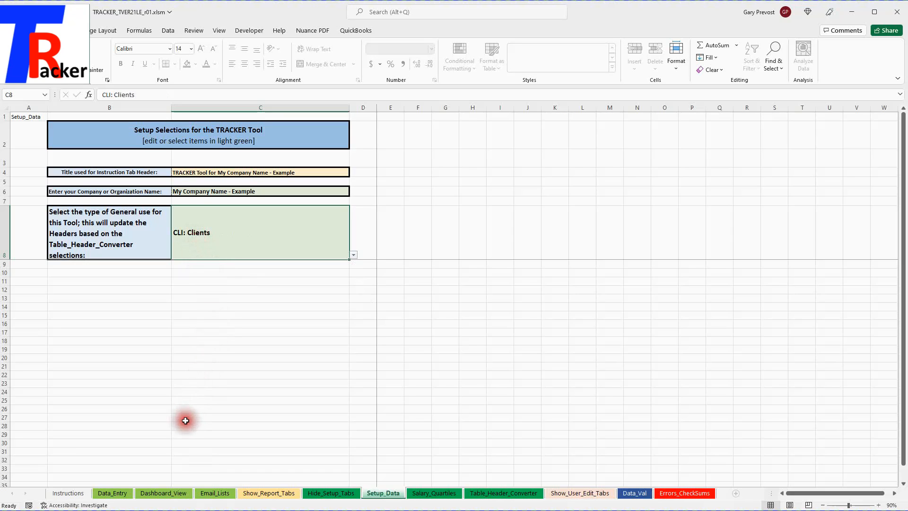
Examine the client headers in row 32 of the Data_Entry sheet, including the formula behind the Notes/Comments header.
{"action": "left_click", "coordinate": [111, 494]}
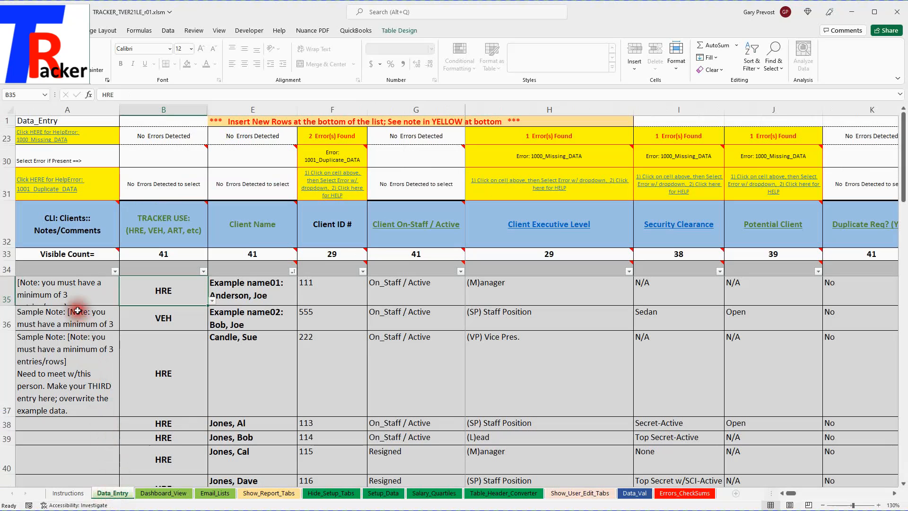
{"action": "mouse_move", "coordinate": [44, 227]}
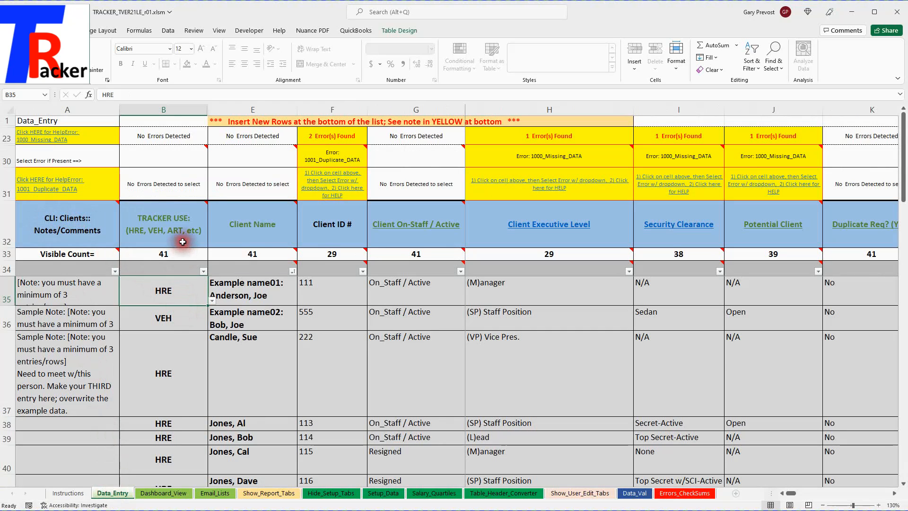
{"action": "mouse_move", "coordinate": [185, 237]}
{"action": "left_click_drag", "start_coordinate": [185, 237], "coordinate": [592, 250]}
{"action": "left_click", "coordinate": [322, 288]}
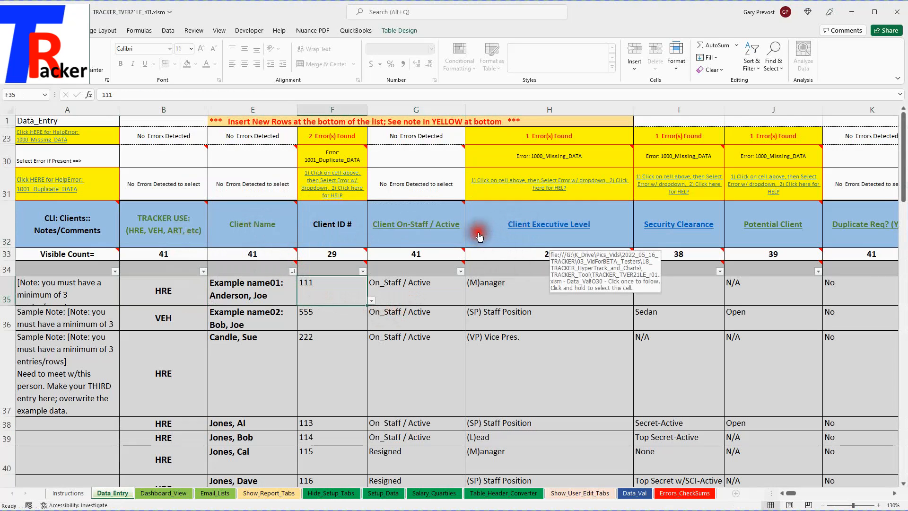
{"action": "mouse_move", "coordinate": [110, 243]}
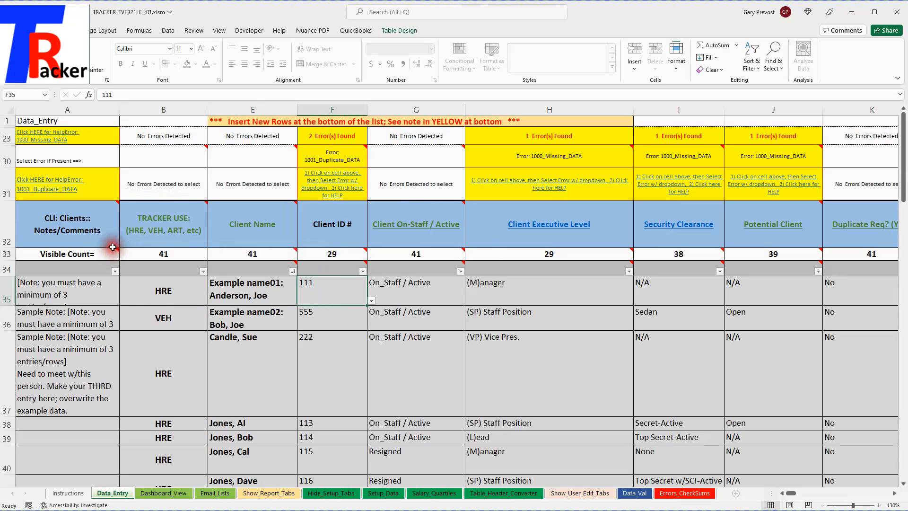
{"action": "left_click", "coordinate": [92, 236]}
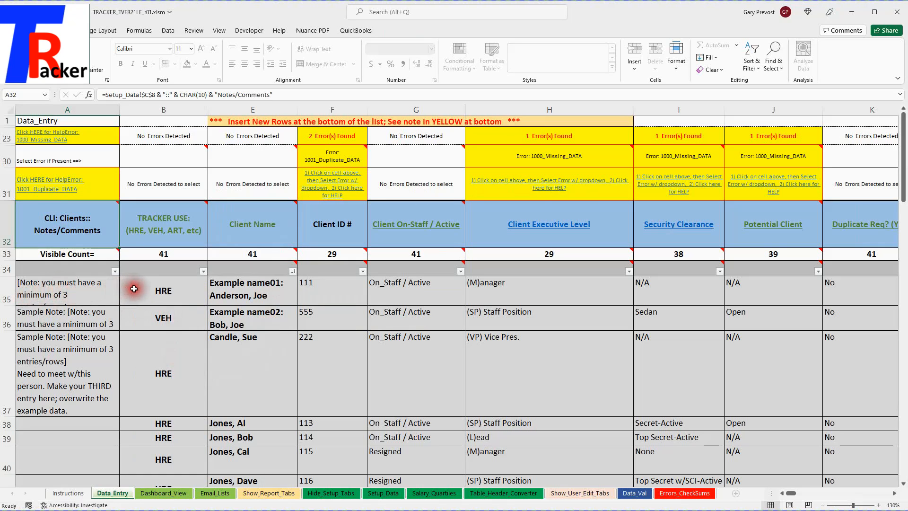
Look through the Data_Entry rows, comparing the shading of the CLI entries with the rows for other TRACKER USE codes.
{"action": "left_click", "coordinate": [7, 293]}
{"action": "left_click_drag", "start_coordinate": [6, 293], "coordinate": [7, 316]}
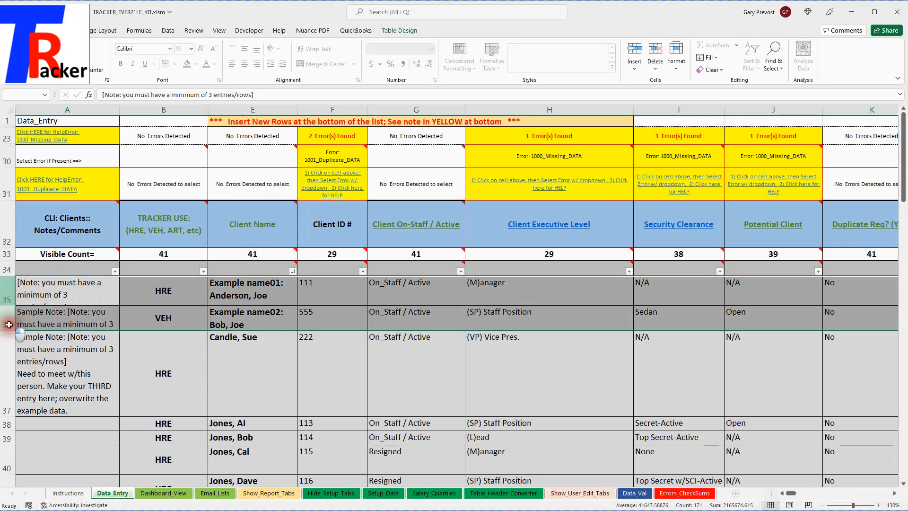
{"action": "left_click", "coordinate": [160, 376]}
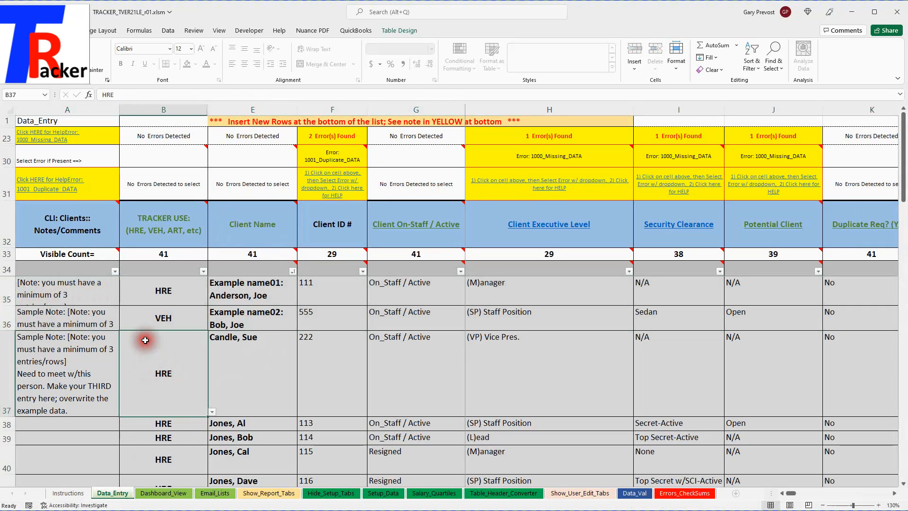
{"action": "scroll", "coordinate": [203, 343], "scroll_direction": "down", "scroll_amount": 3}
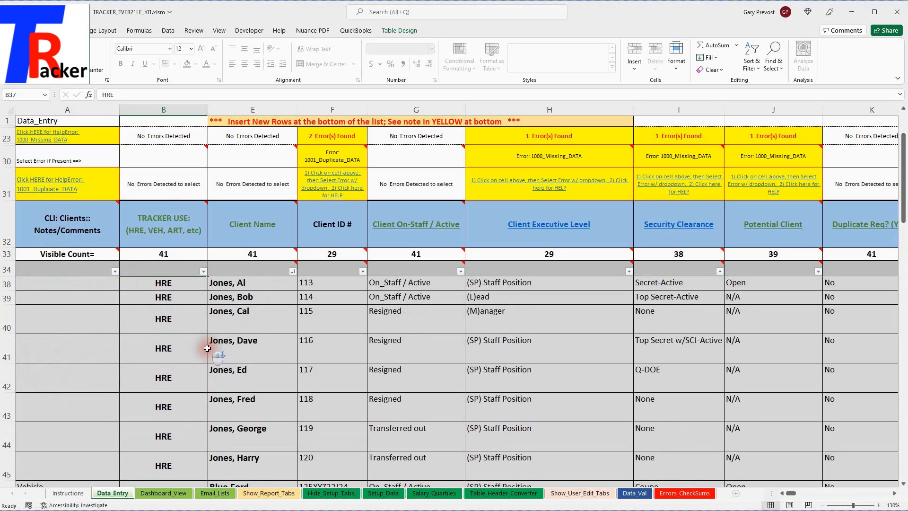
{"action": "scroll", "coordinate": [210, 356], "scroll_direction": "down", "scroll_amount": 4}
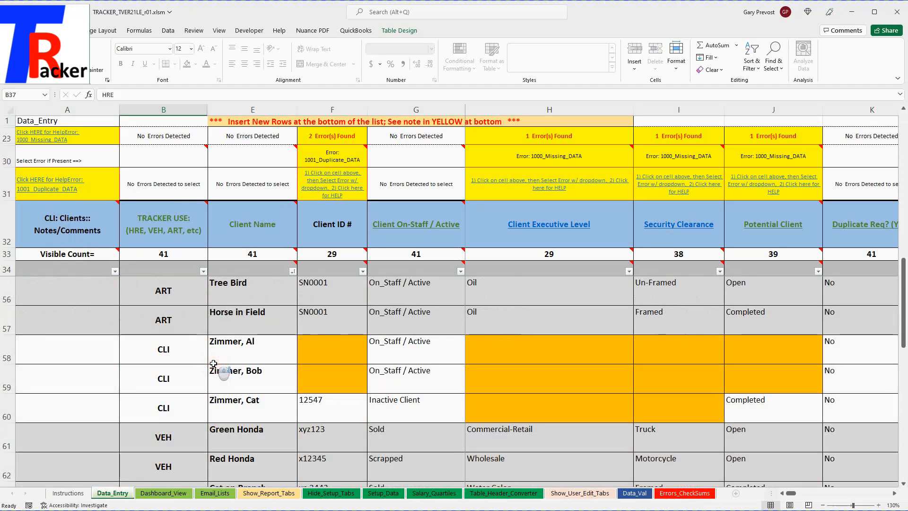
{"action": "left_click", "coordinate": [66, 351]}
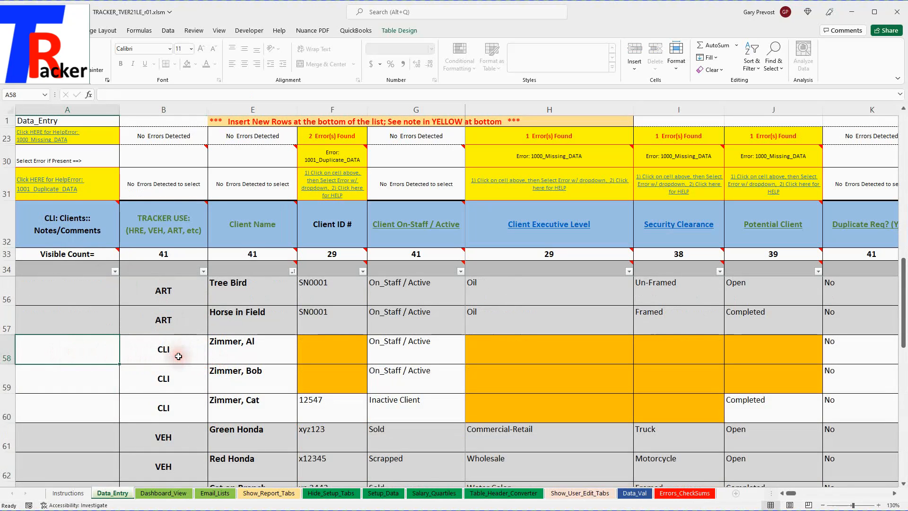
{"action": "left_click", "coordinate": [169, 354]}
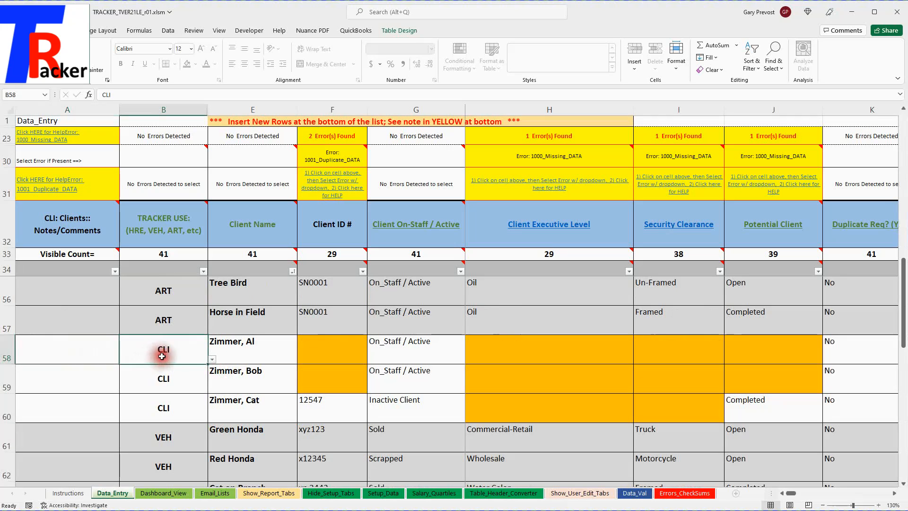
{"action": "scroll", "coordinate": [193, 418], "scroll_direction": "down", "scroll_amount": 6}
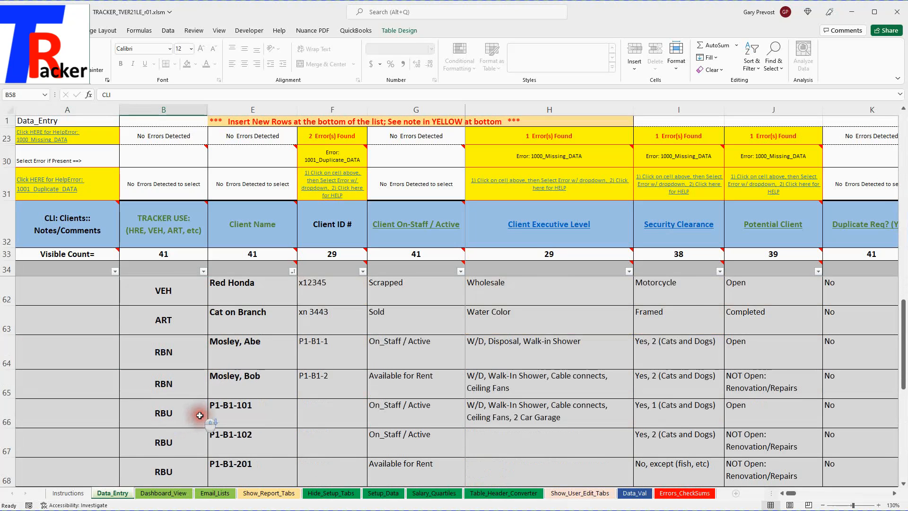
{"action": "scroll", "coordinate": [199, 416], "scroll_direction": "up", "scroll_amount": 6}
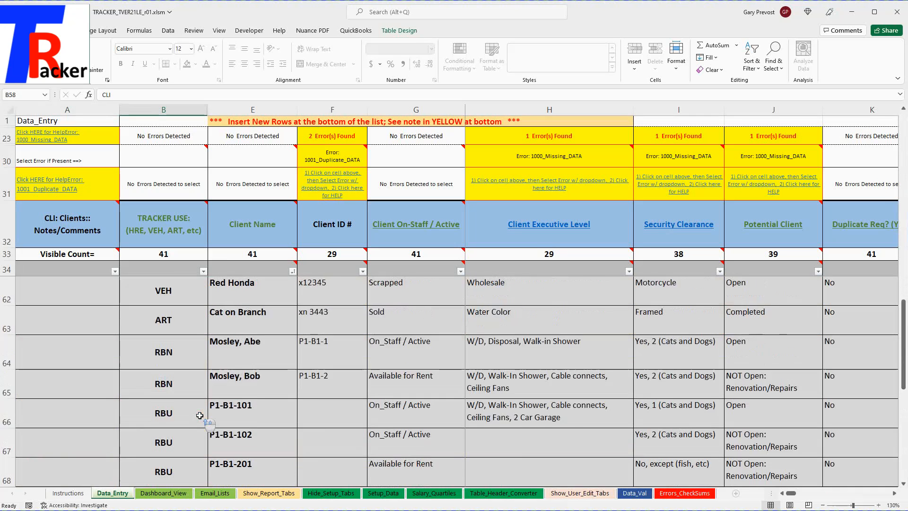
Filter the TRACKER USE column to show only CLI entries and blanks.
{"action": "left_click", "coordinate": [203, 272]}
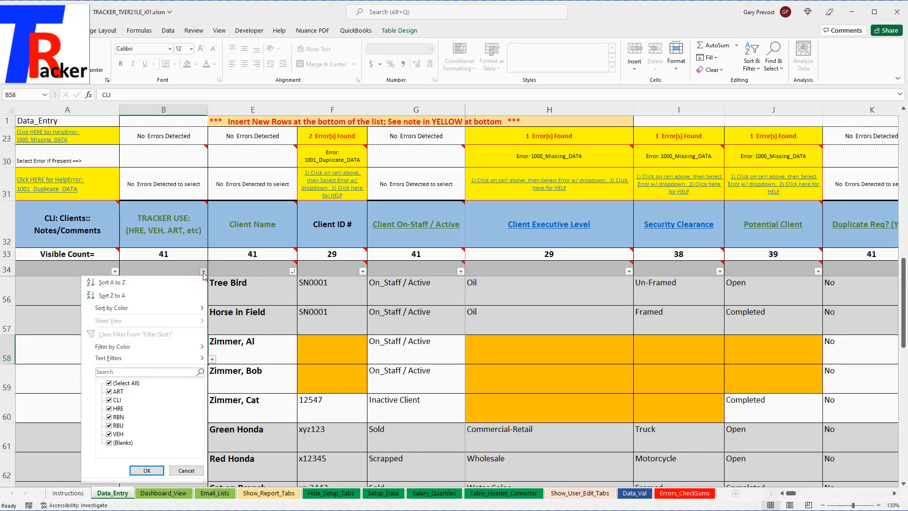
{"action": "left_click", "coordinate": [109, 383]}
{"action": "left_click", "coordinate": [111, 400]}
{"action": "left_click", "coordinate": [109, 445]}
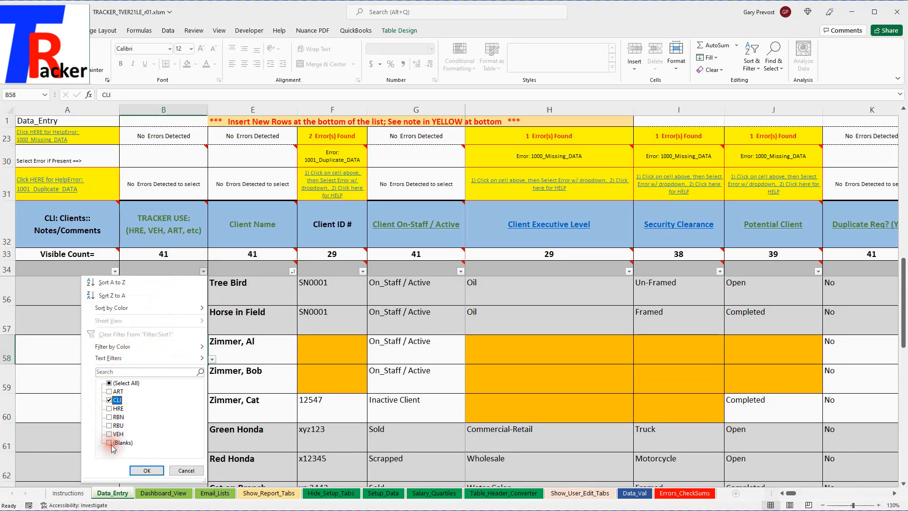
{"action": "left_click", "coordinate": [145, 471]}
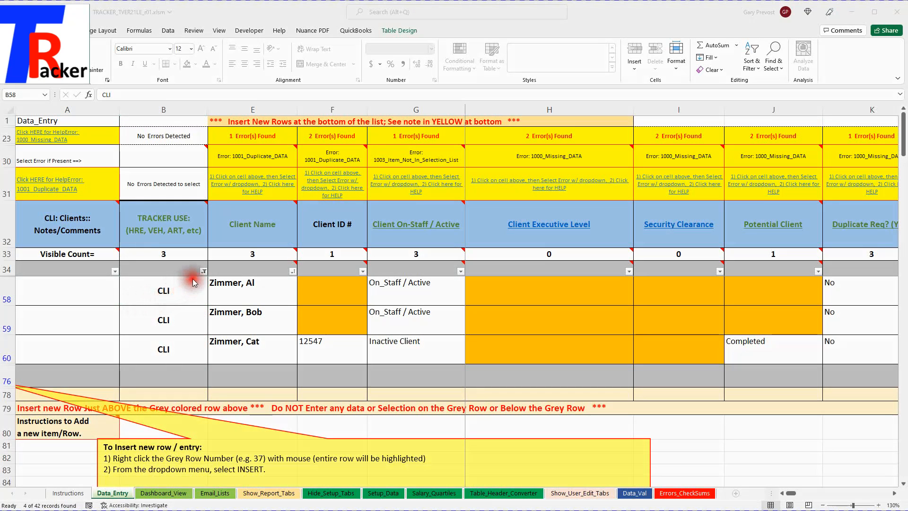
Reset the TRACKER USE column filter so that all codes and blanks are included.
{"action": "left_click", "coordinate": [204, 272]}
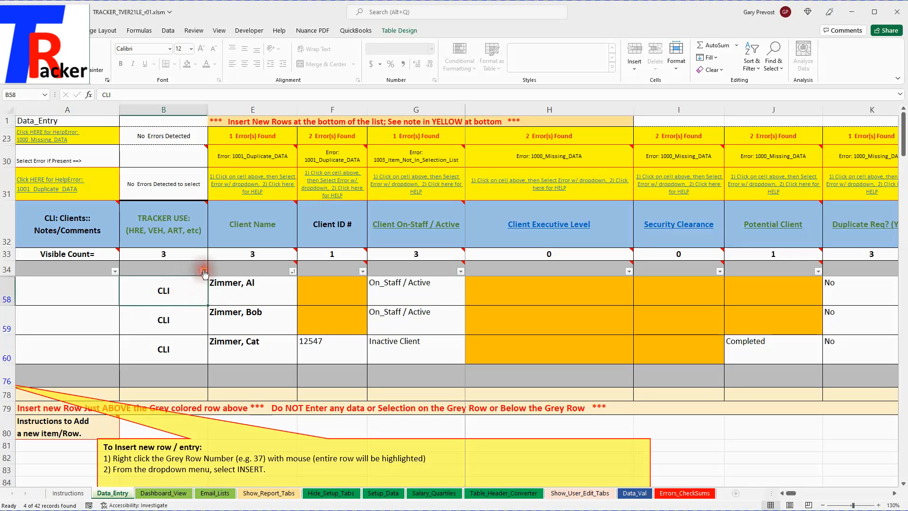
{"action": "left_click", "coordinate": [204, 273]}
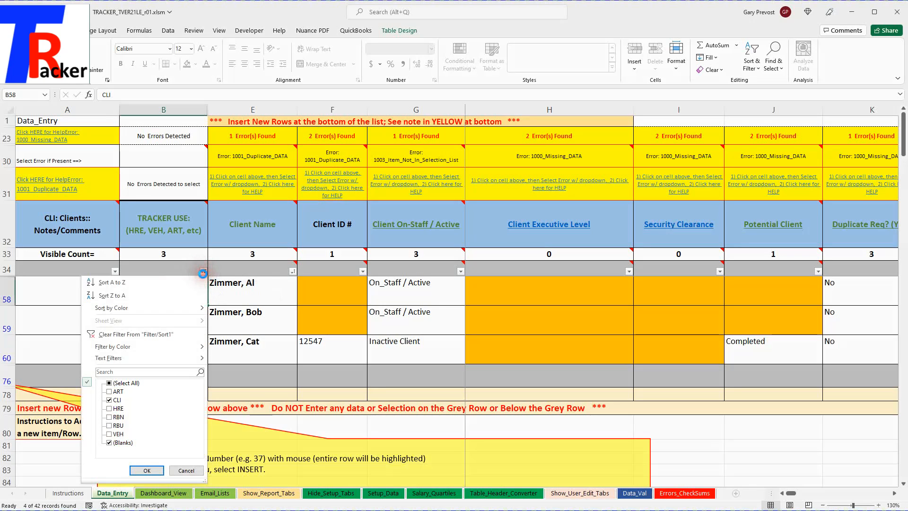
{"action": "left_click", "coordinate": [110, 383]}
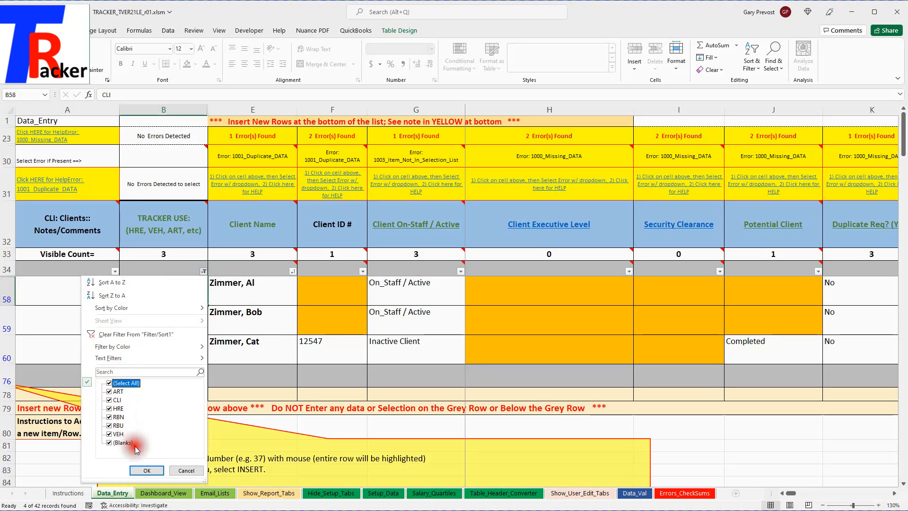
{"action": "left_click", "coordinate": [146, 470]}
Look over the Data_Entry header rows 1 to 34 and the sample entries in rows 35 to 37.
{"action": "scroll", "coordinate": [173, 358], "scroll_direction": "down", "scroll_amount": 5}
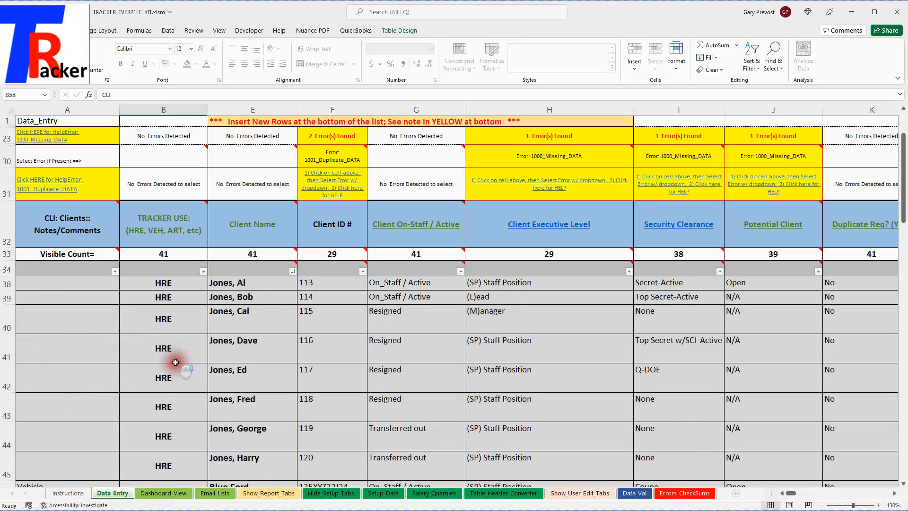
{"action": "scroll", "coordinate": [176, 371], "scroll_direction": "up", "scroll_amount": 5}
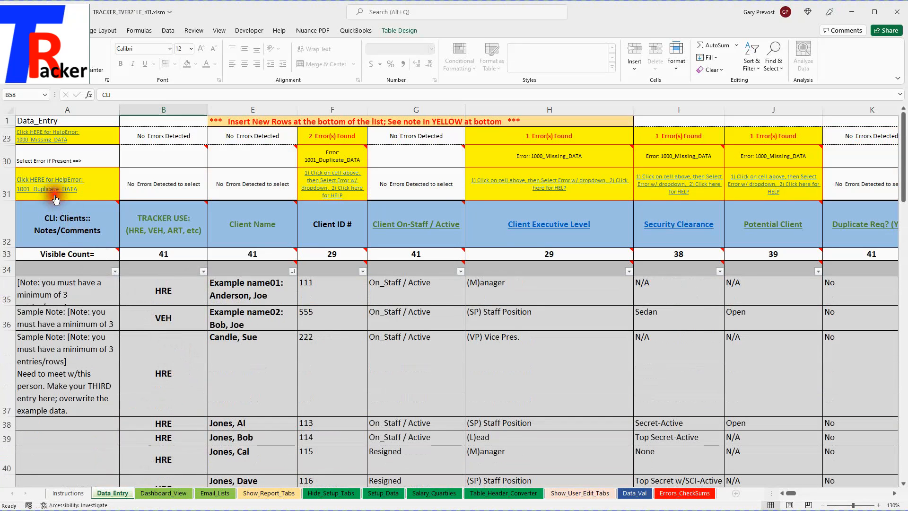
{"action": "left_click_drag", "start_coordinate": [6, 121], "coordinate": [2, 225]}
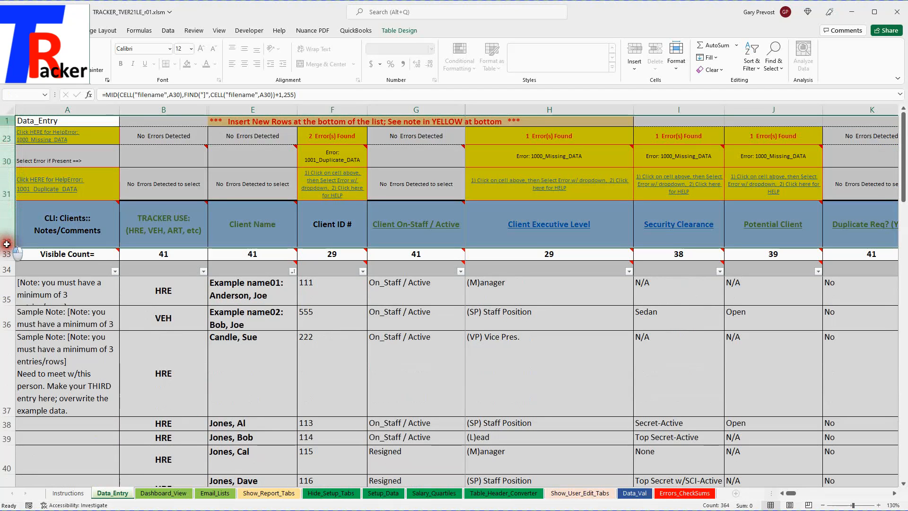
{"action": "left_click_drag", "start_coordinate": [7, 243], "coordinate": [6, 269]}
{"action": "left_click", "coordinate": [155, 296]}
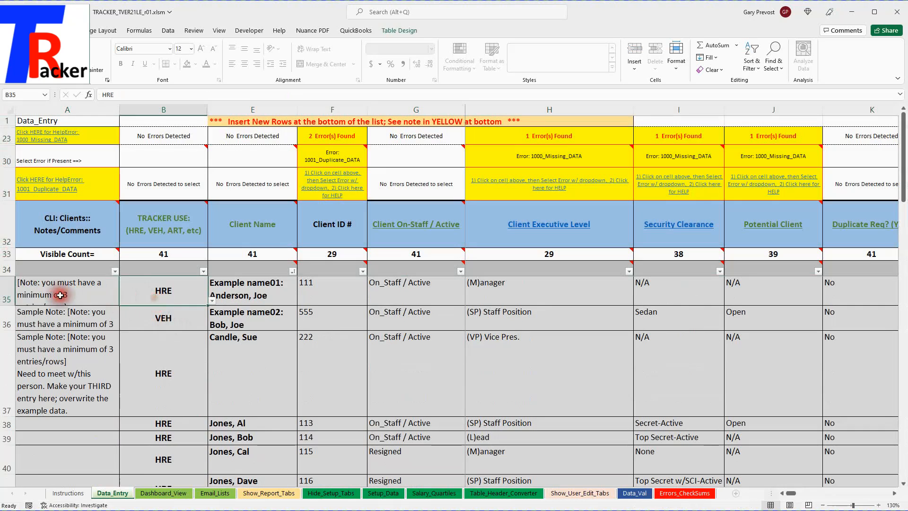
{"action": "left_click", "coordinate": [7, 292]}
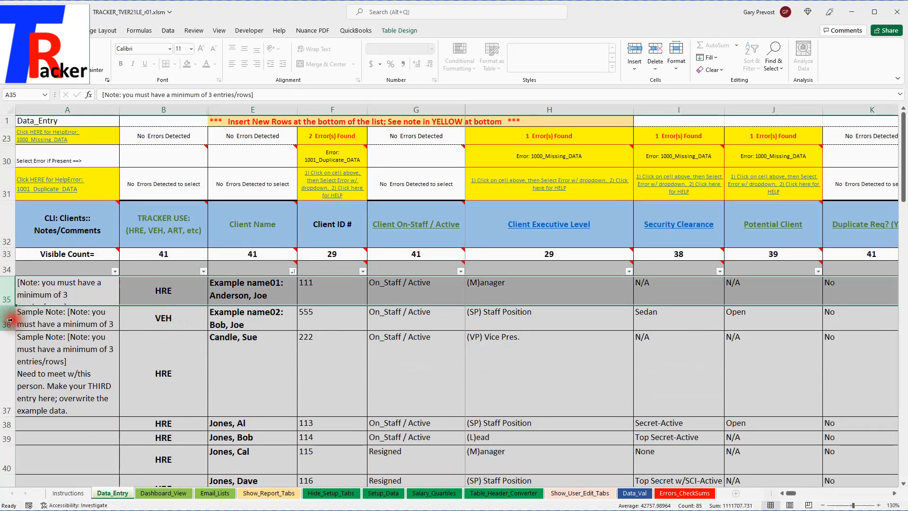
{"action": "left_click", "coordinate": [1, 318]}
{"action": "left_click", "coordinate": [182, 385]}
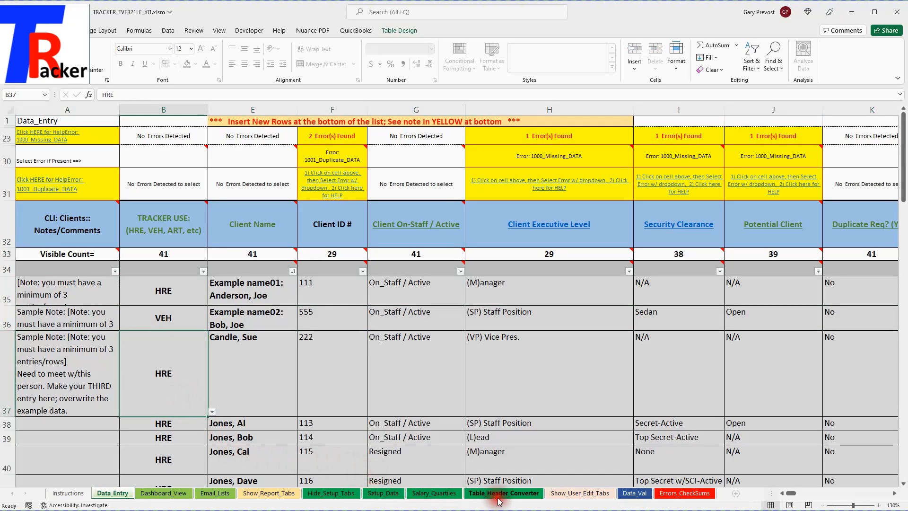
Set the general use type on the Setup_Data sheet to "VEH: Vehicles".
{"action": "left_click", "coordinate": [383, 493]}
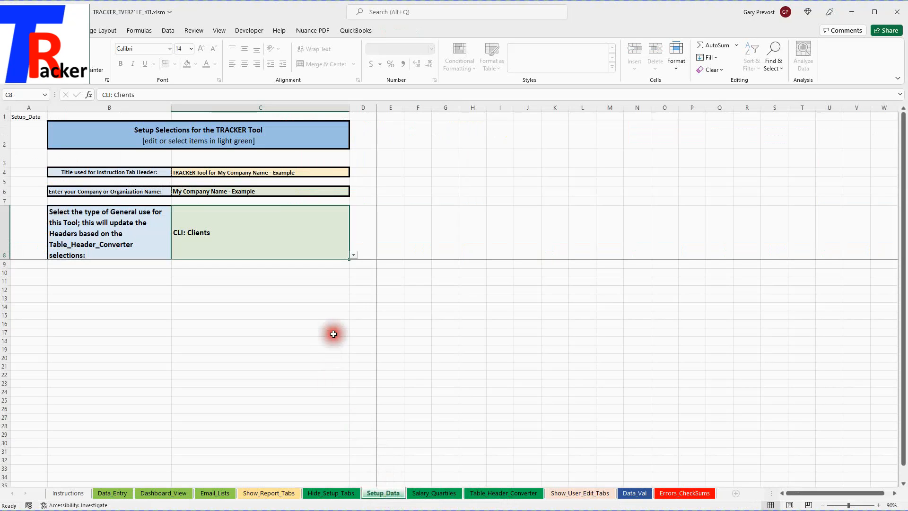
{"action": "left_click", "coordinate": [353, 255]}
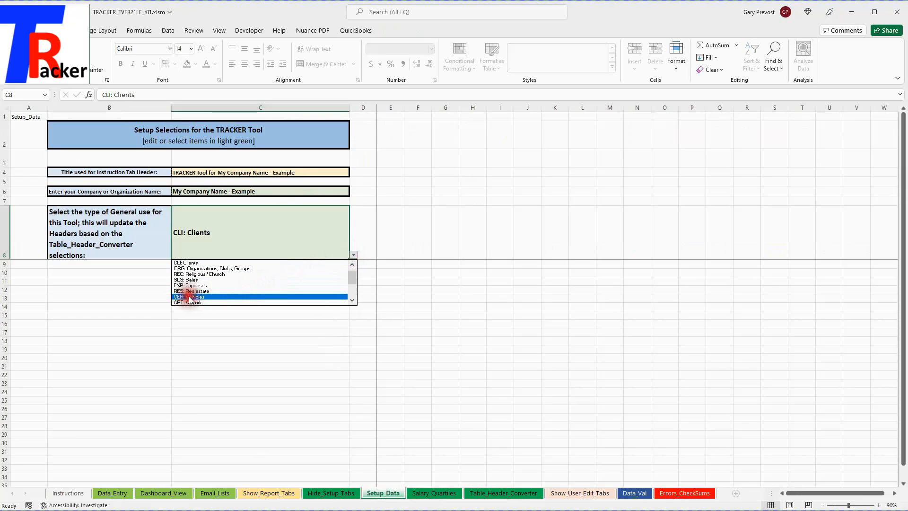
{"action": "left_click", "coordinate": [354, 254]}
{"action": "left_click", "coordinate": [353, 254]}
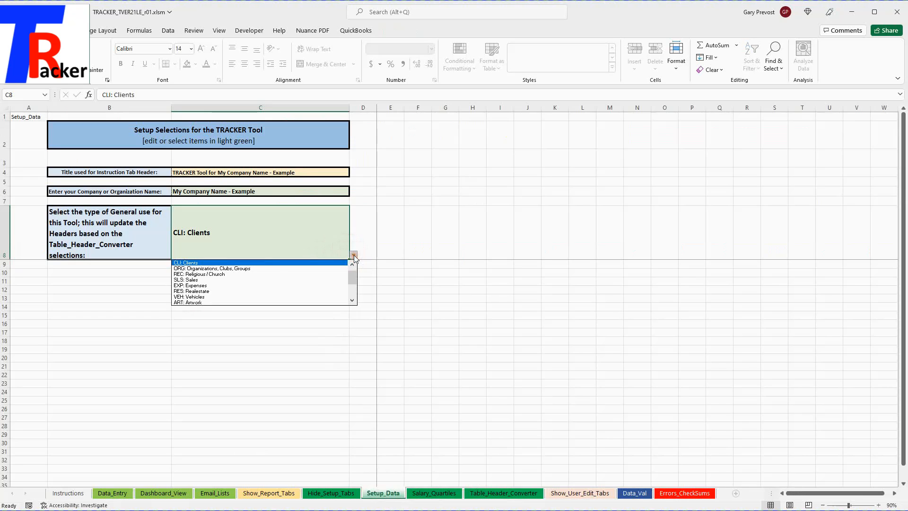
{"action": "left_click", "coordinate": [218, 296]}
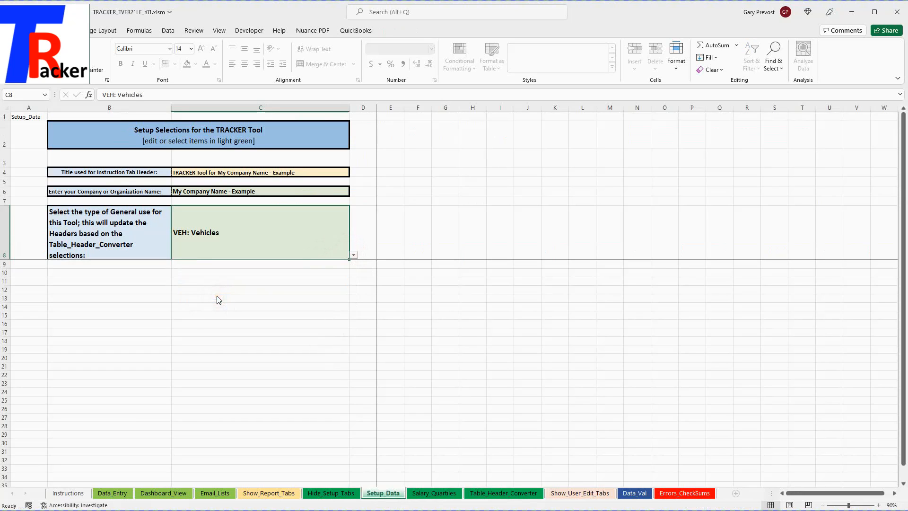
Examine the vehicle headers on the Data_Entry sheet and compare the shading of VEH rows with the other TRACKER USE codes.
{"action": "left_click", "coordinate": [113, 493]}
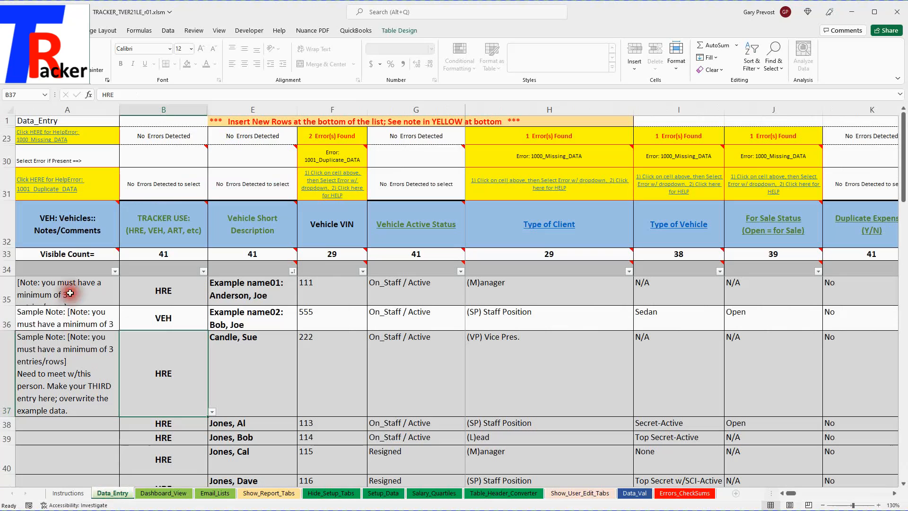
{"action": "mouse_move", "coordinate": [54, 211]}
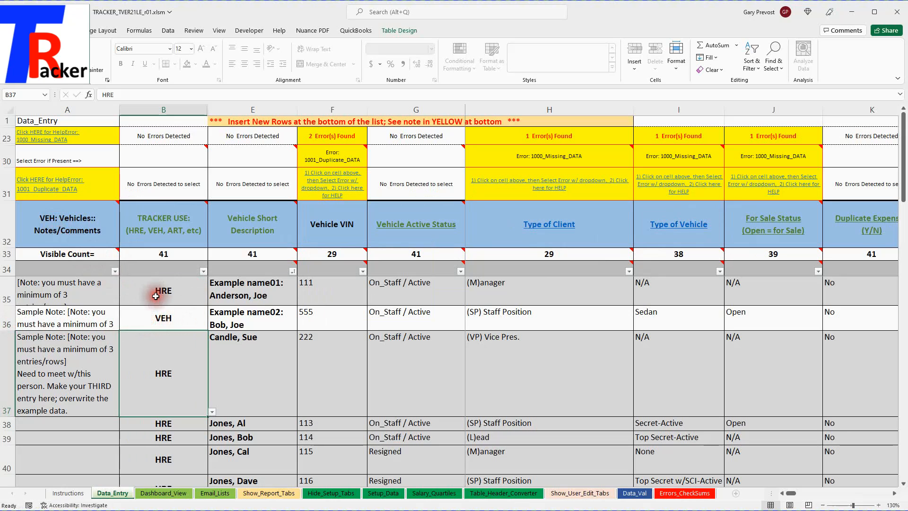
{"action": "scroll", "coordinate": [188, 360], "scroll_direction": "down", "scroll_amount": 4}
{"action": "scroll", "coordinate": [188, 359], "scroll_direction": "down", "scroll_amount": 9}
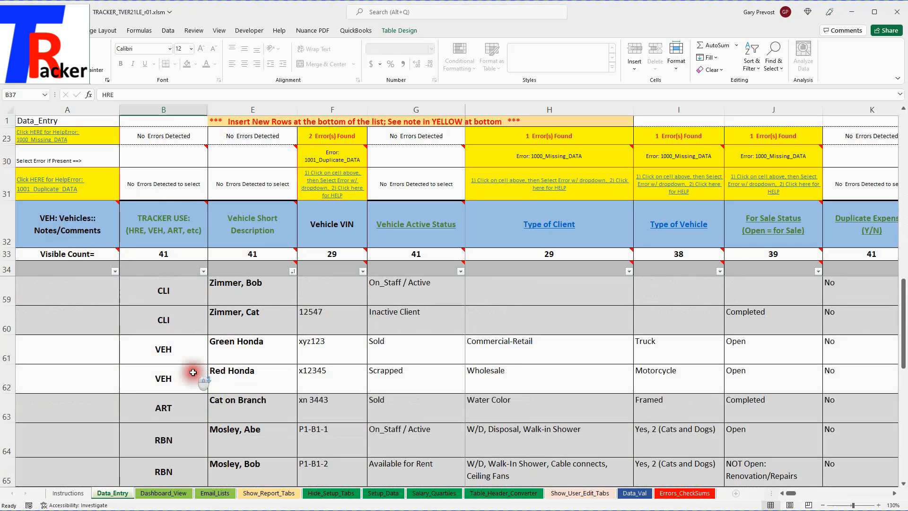
{"action": "scroll", "coordinate": [196, 381], "scroll_direction": "up", "scroll_amount": 6}
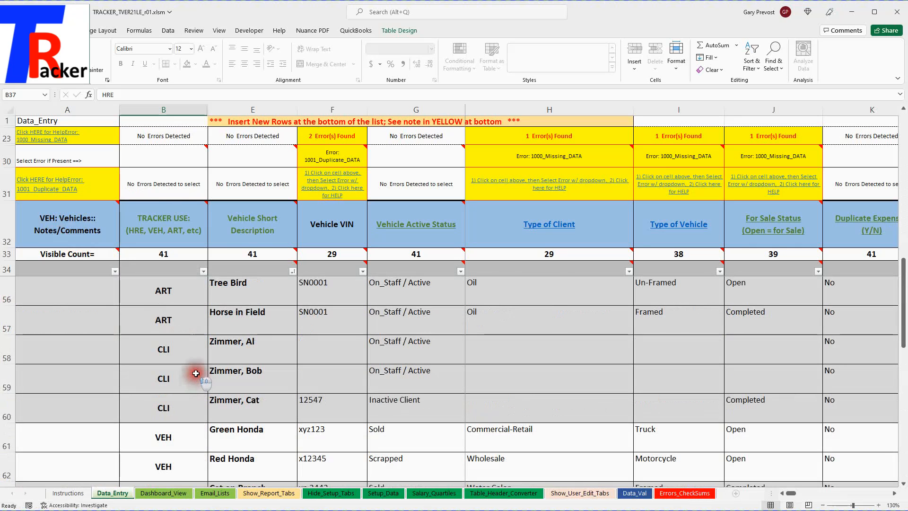
{"action": "scroll", "coordinate": [128, 377], "scroll_direction": "down", "scroll_amount": 7}
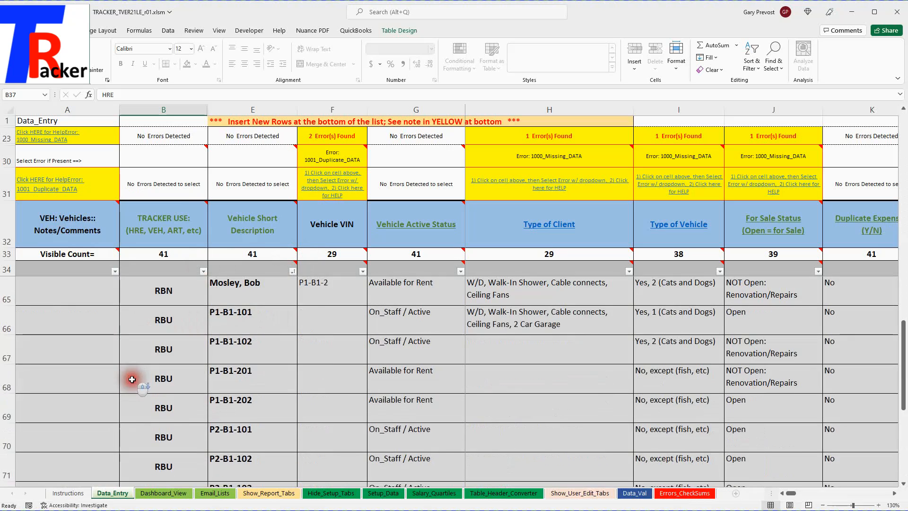
{"action": "scroll", "coordinate": [134, 384], "scroll_direction": "up", "scroll_amount": 1}
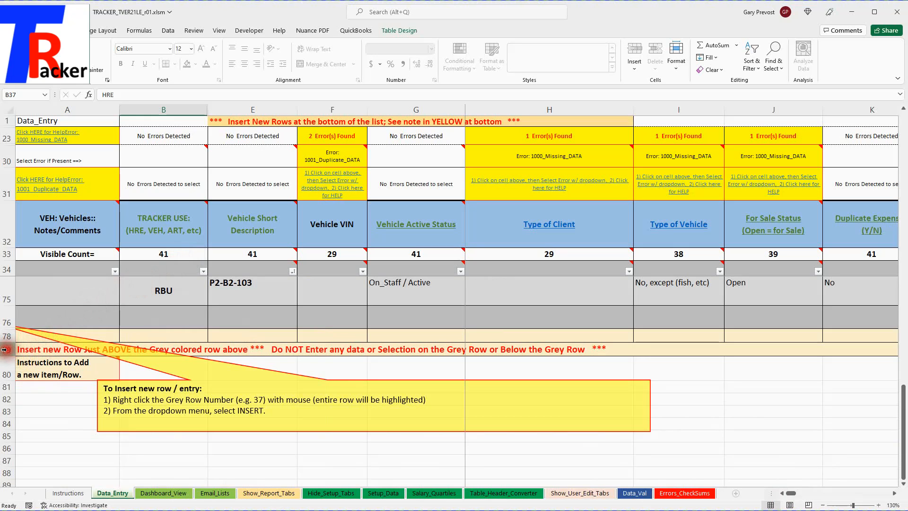
{"action": "scroll", "coordinate": [223, 327], "scroll_direction": "down", "scroll_amount": 6}
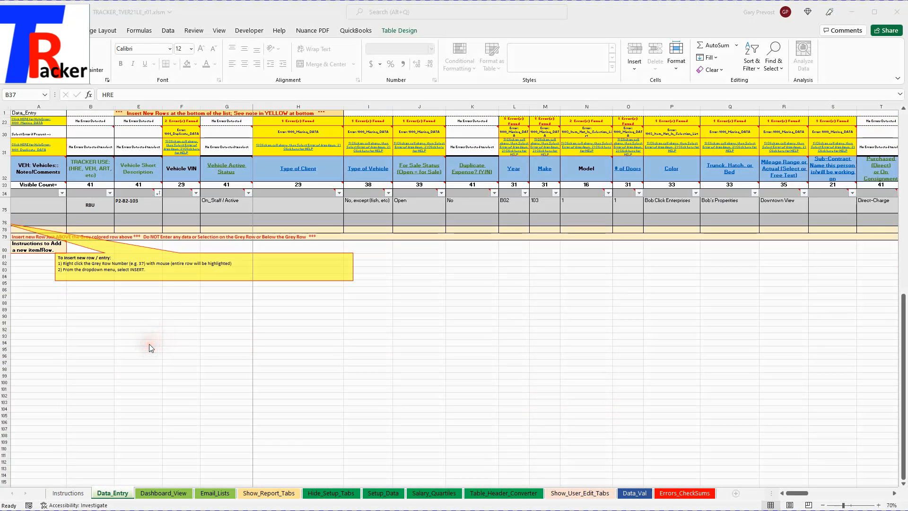
Insert a new row at grey row 76 on the Data_Entry sheet and set its TRACKER USE to VEH.
{"action": "right_click", "coordinate": [6, 221]}
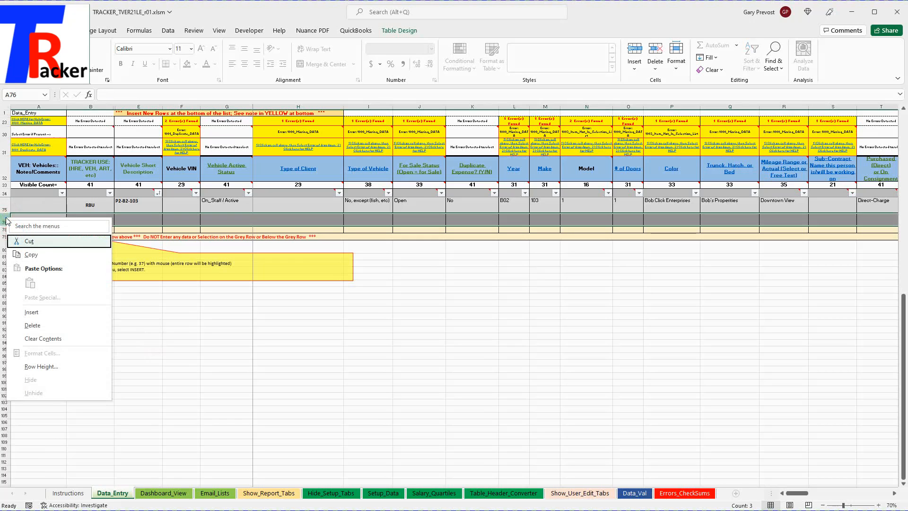
{"action": "left_click", "coordinate": [32, 313]}
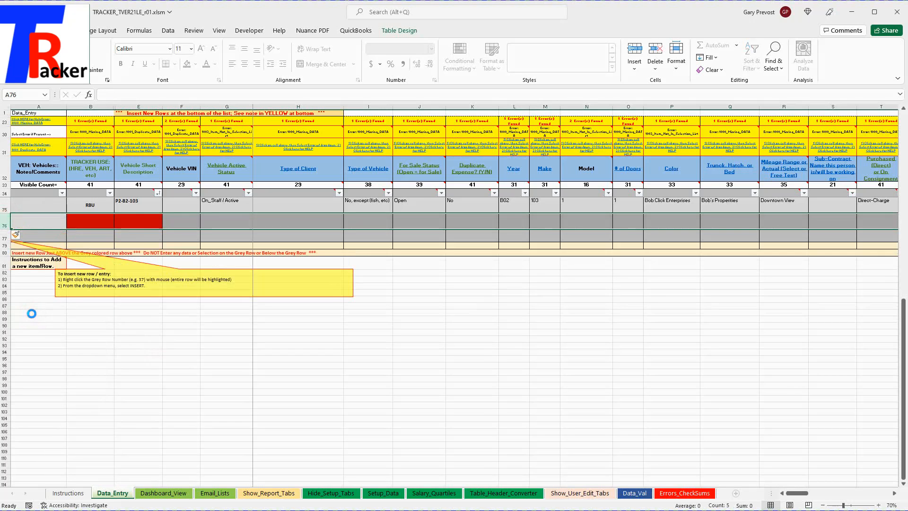
{"action": "left_click", "coordinate": [82, 220]}
{"action": "left_click", "coordinate": [142, 220]}
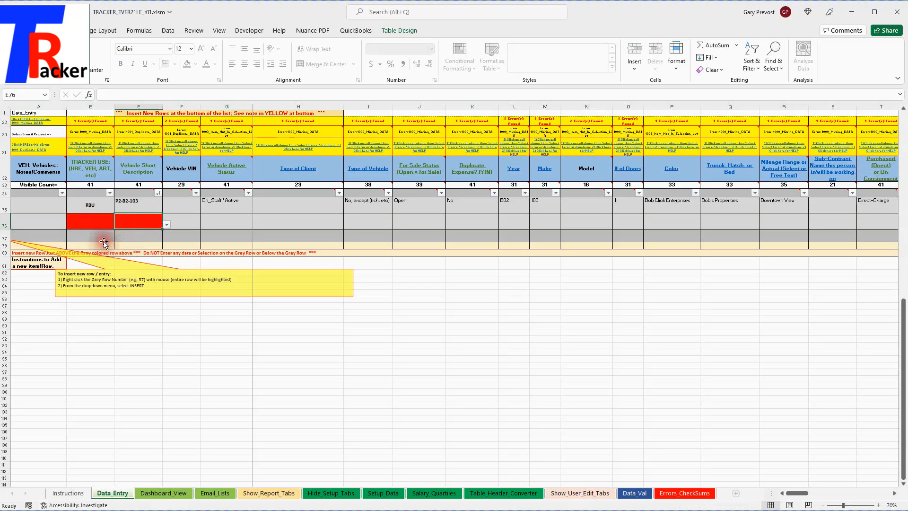
{"action": "left_click", "coordinate": [104, 216]}
{"action": "left_click", "coordinate": [119, 224]}
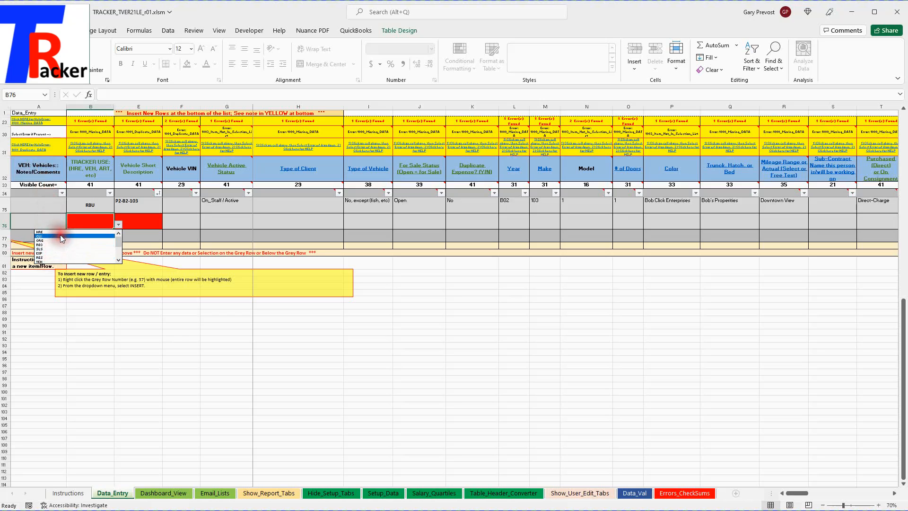
{"action": "left_click", "coordinate": [47, 262]}
Enter "my car" as the Vehicle Short Description of the new VEH row.
{"action": "left_click", "coordinate": [144, 222]}
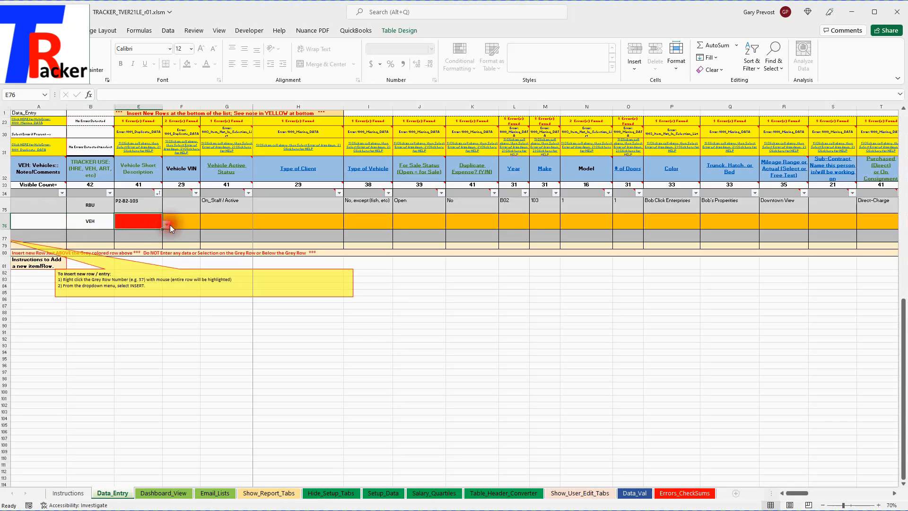
{"action": "left_click", "coordinate": [166, 225]}
{"action": "left_click", "coordinate": [145, 223]}
{"action": "type", "text": "my vehcile"}
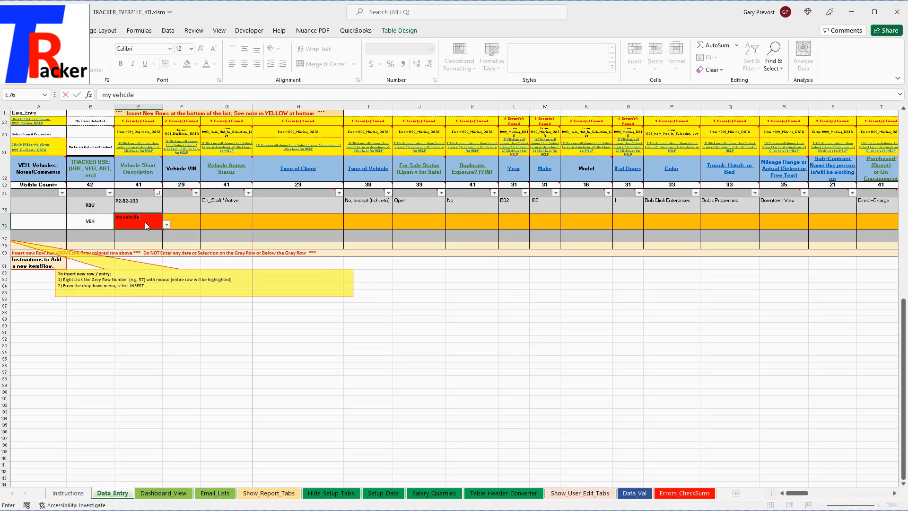
{"action": "key", "text": "BackSpace"}
{"action": "key", "text": "BackSpace"}
{"action": "type", "text": "car"}
{"action": "key", "text": "Return"}
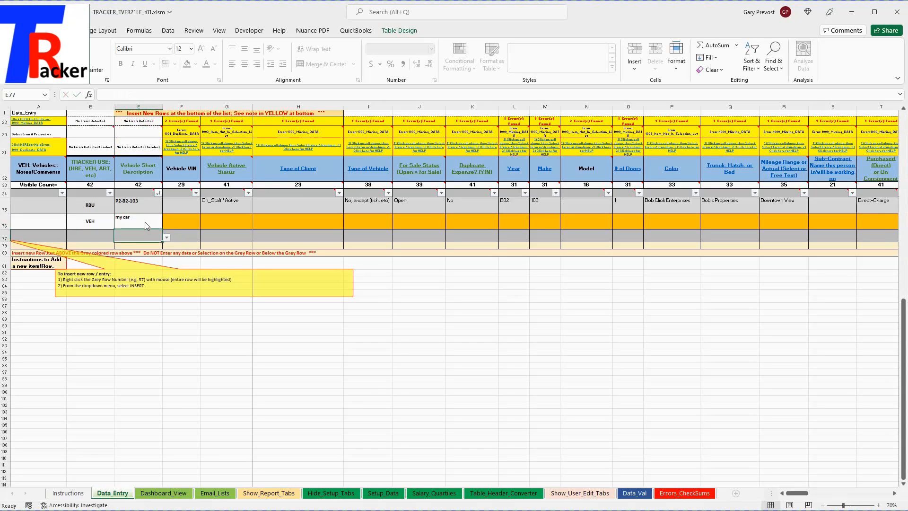
Extend the new row's Vehicle Short Description to "my car 01".
{"action": "scroll", "coordinate": [159, 354], "scroll_direction": "up", "scroll_amount": 2}
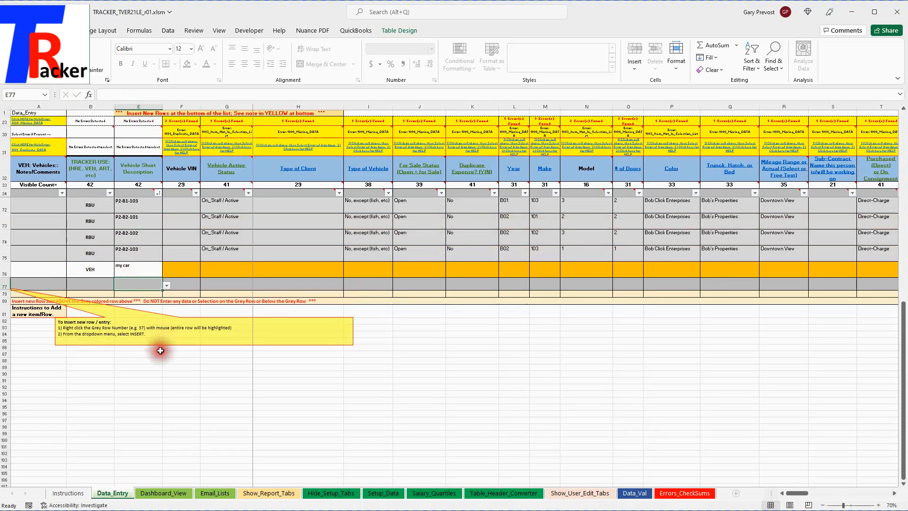
{"action": "left_click", "coordinate": [143, 317]}
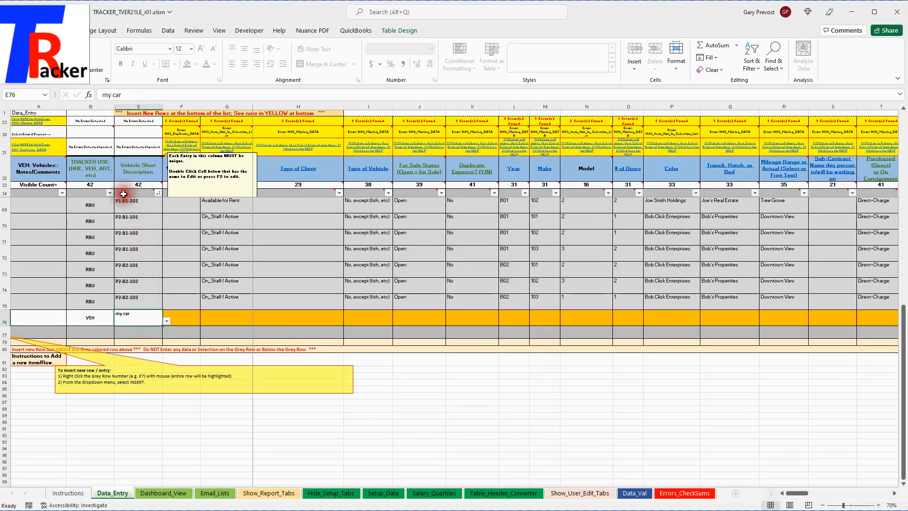
{"action": "double_click", "coordinate": [138, 319]}
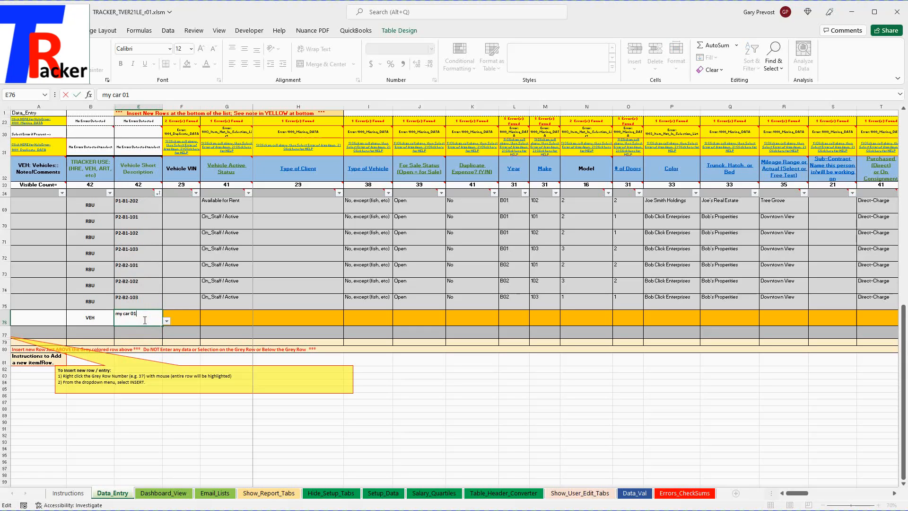
{"action": "type", "text": "01"}
{"action": "key", "text": "Return"}
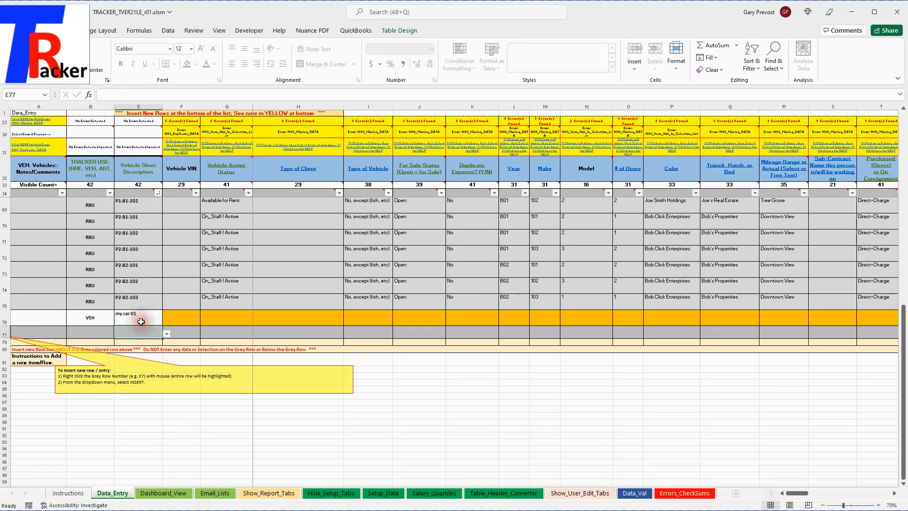
Check the new VEH row's empty cells from Vehicle VIN to For Sale Status and compare the row with the entries above.
{"action": "left_click", "coordinate": [178, 317]}
{"action": "left_click", "coordinate": [204, 322]}
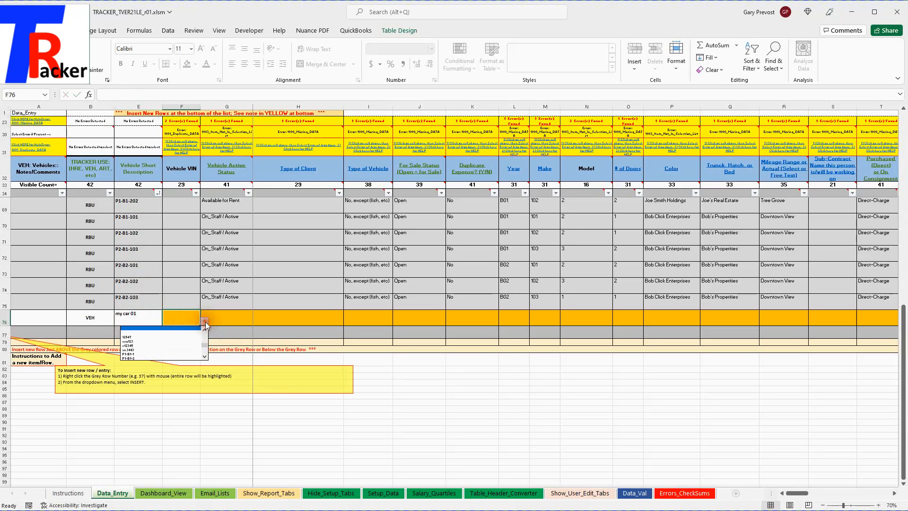
{"action": "left_click", "coordinate": [235, 312]}
{"action": "left_click", "coordinate": [233, 313]}
{"action": "left_click", "coordinate": [297, 326]}
{"action": "left_click", "coordinate": [365, 318]}
{"action": "left_click", "coordinate": [420, 317]}
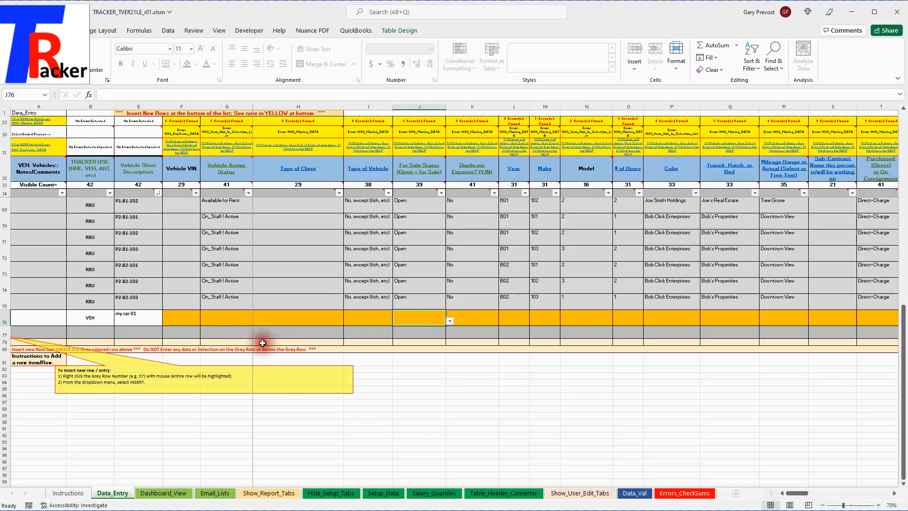
{"action": "scroll", "coordinate": [211, 448], "scroll_direction": "up", "scroll_amount": 3}
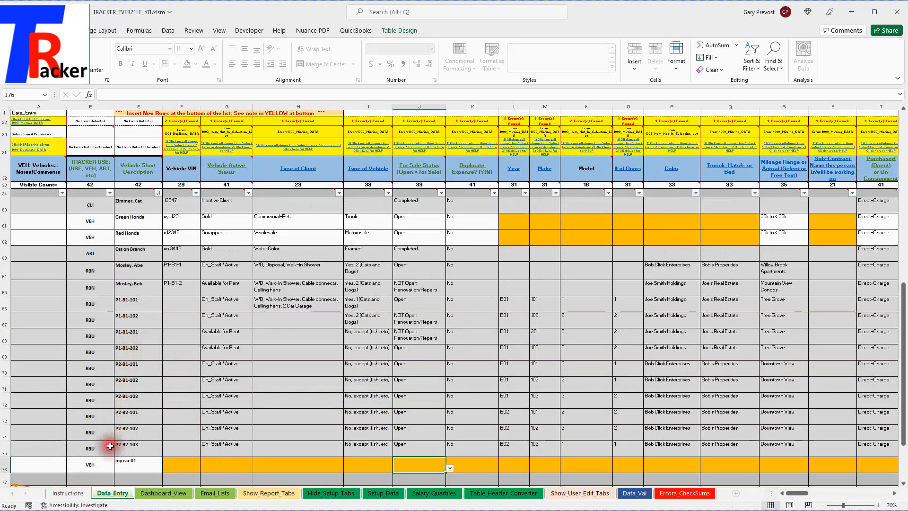
{"action": "mouse_move", "coordinate": [29, 170]}
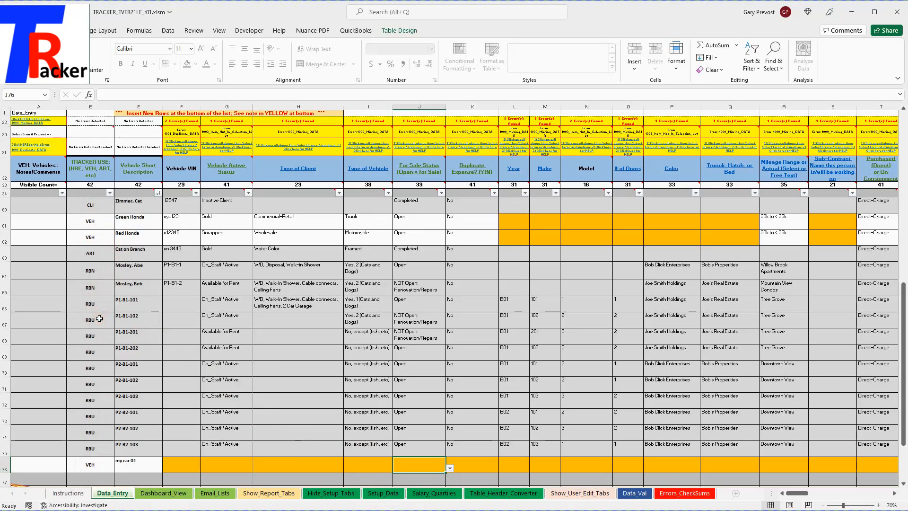
Check the Type of Vehicle choices available for the P1-B1-102 rental unit row on Data_Entry.
{"action": "left_click", "coordinate": [234, 318]}
{"action": "left_click", "coordinate": [257, 323]}
{"action": "left_click", "coordinate": [258, 325]}
{"action": "left_click", "coordinate": [357, 318]}
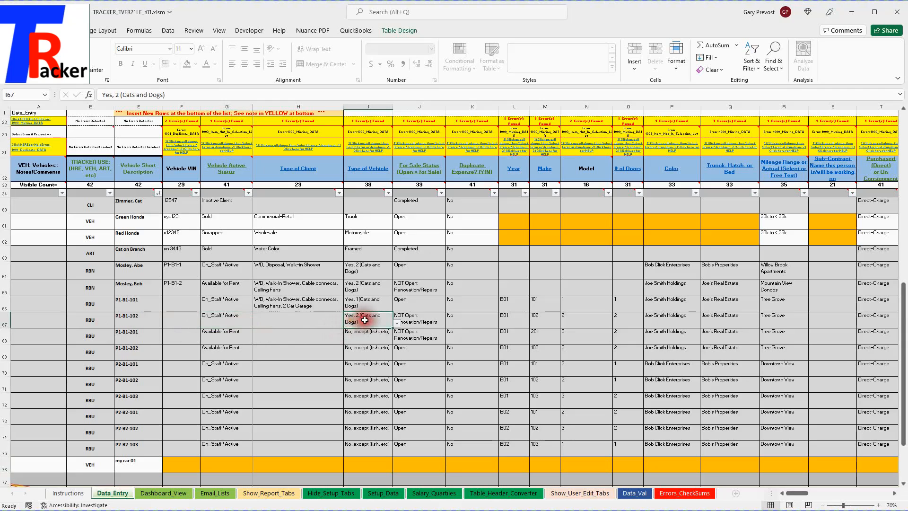
{"action": "left_click", "coordinate": [396, 324]}
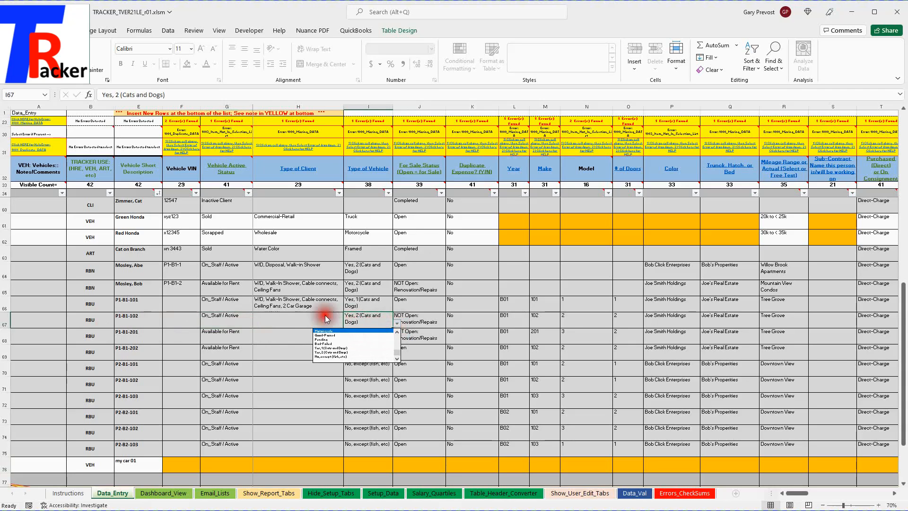
{"action": "left_click", "coordinate": [276, 325]}
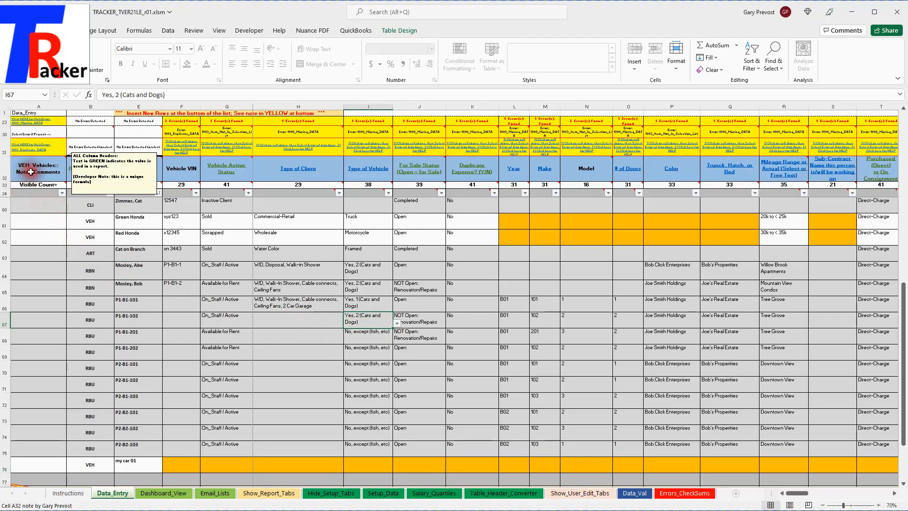
Filter the Data_Entry table by TRACKER USE to keep only the VEH and blank rows.
{"action": "scroll", "coordinate": [143, 388], "scroll_direction": "up", "scroll_amount": 4}
{"action": "scroll", "coordinate": [143, 388], "scroll_direction": "up", "scroll_amount": 4}
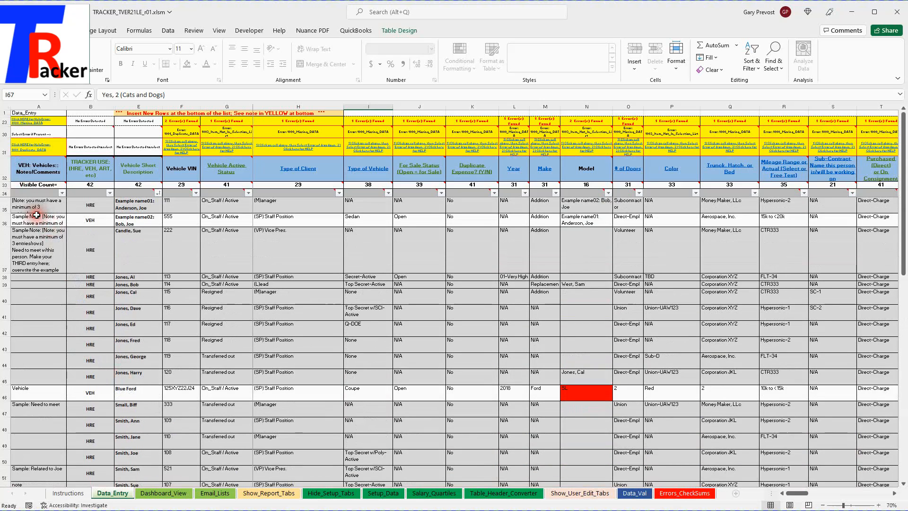
{"action": "left_click", "coordinate": [33, 218]}
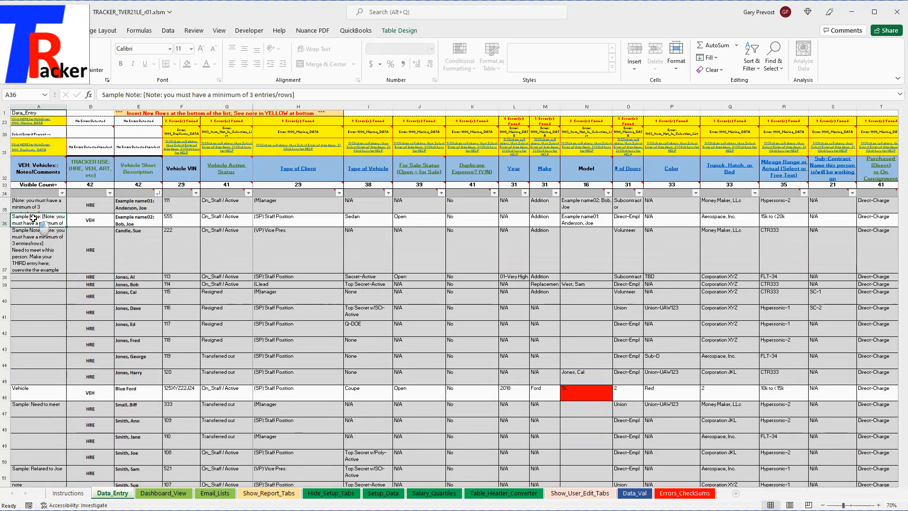
{"action": "left_click", "coordinate": [110, 193]}
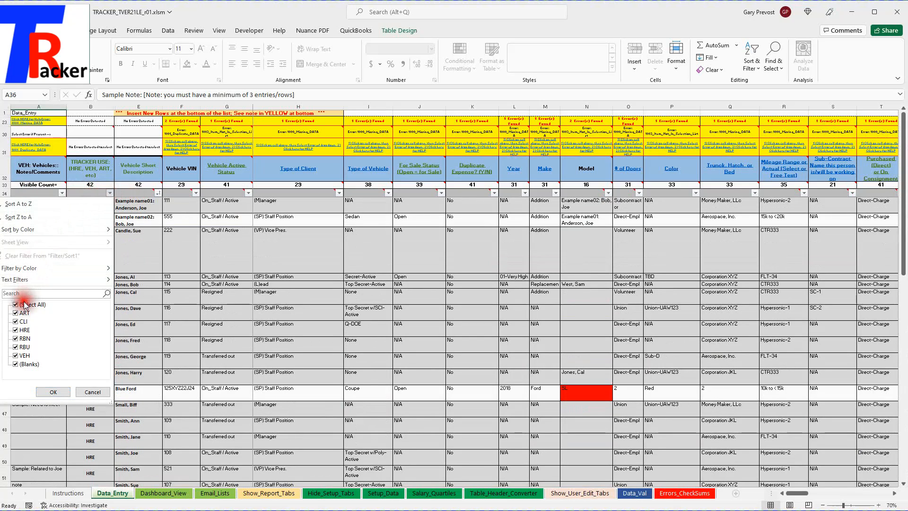
{"action": "left_click", "coordinate": [15, 359]}
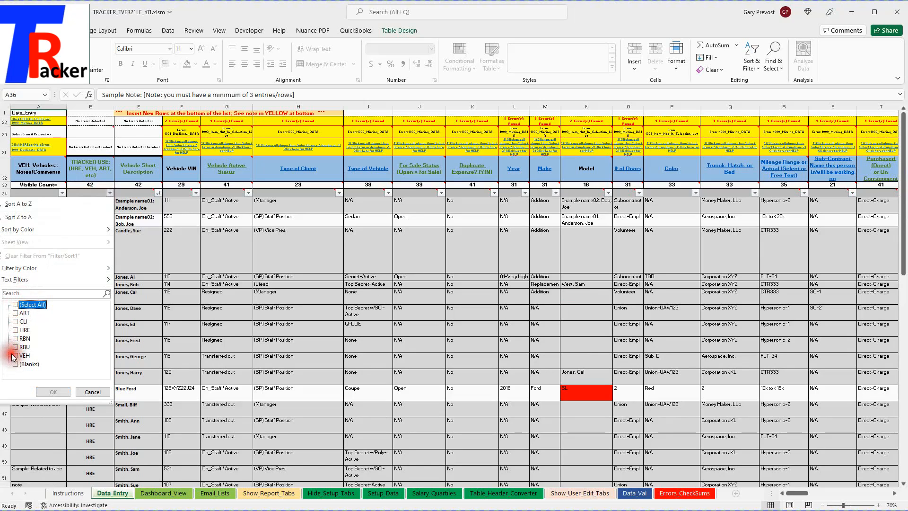
{"action": "left_click", "coordinate": [16, 355]}
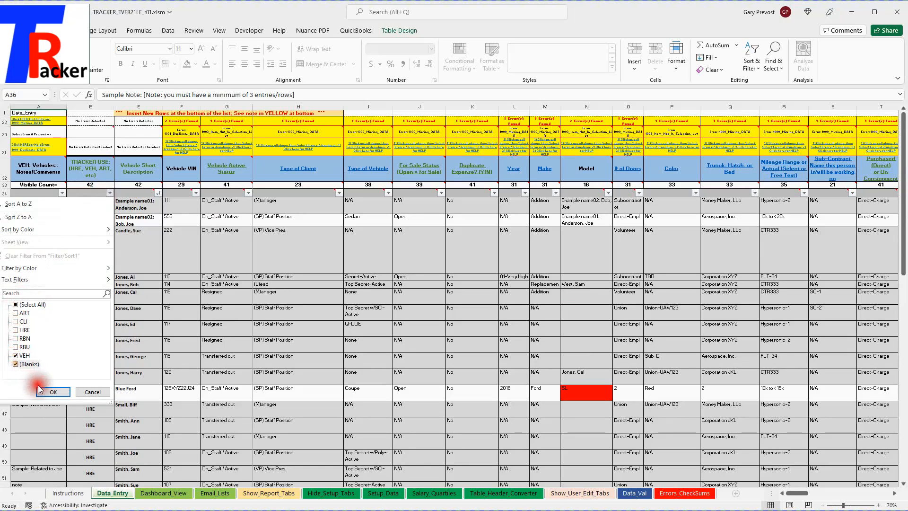
{"action": "left_click", "coordinate": [52, 392]}
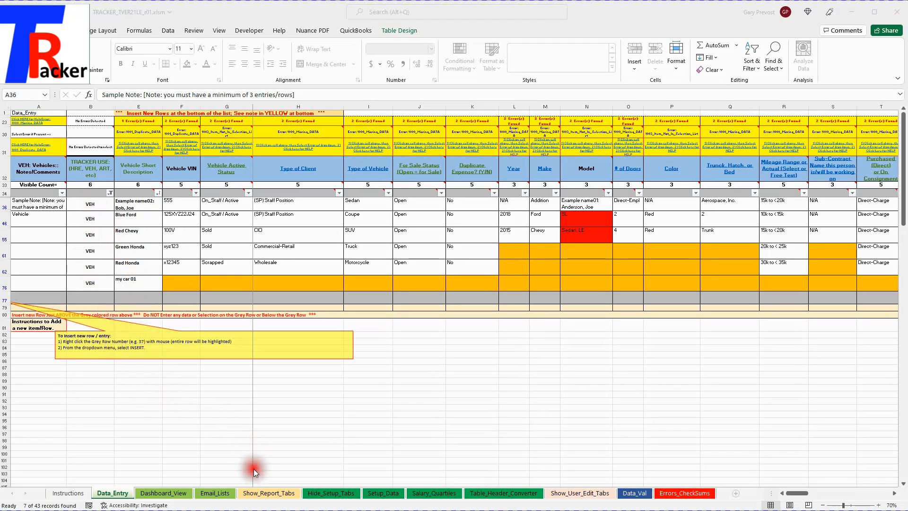
Review the vehicle statistics and totals on the Dashboard_View sheet.
{"action": "left_click", "coordinate": [158, 493]}
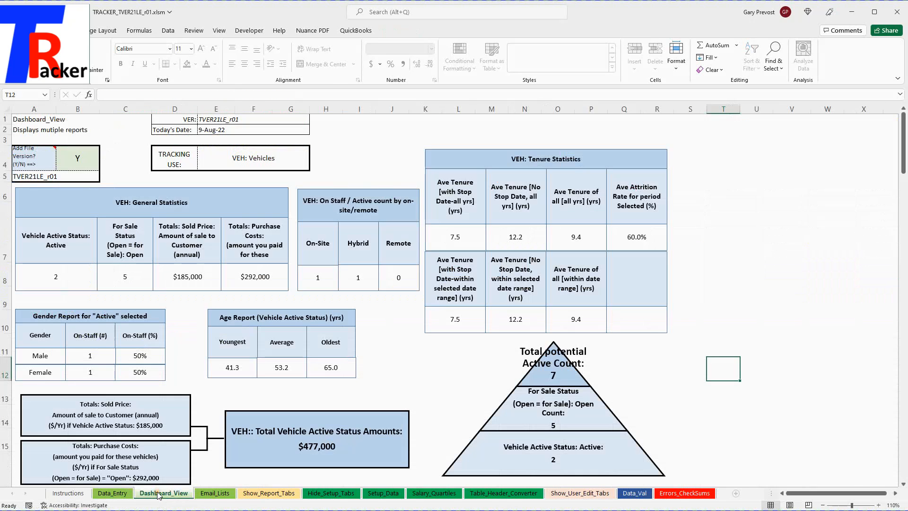
{"action": "scroll", "coordinate": [196, 353], "scroll_direction": "down", "scroll_amount": 1}
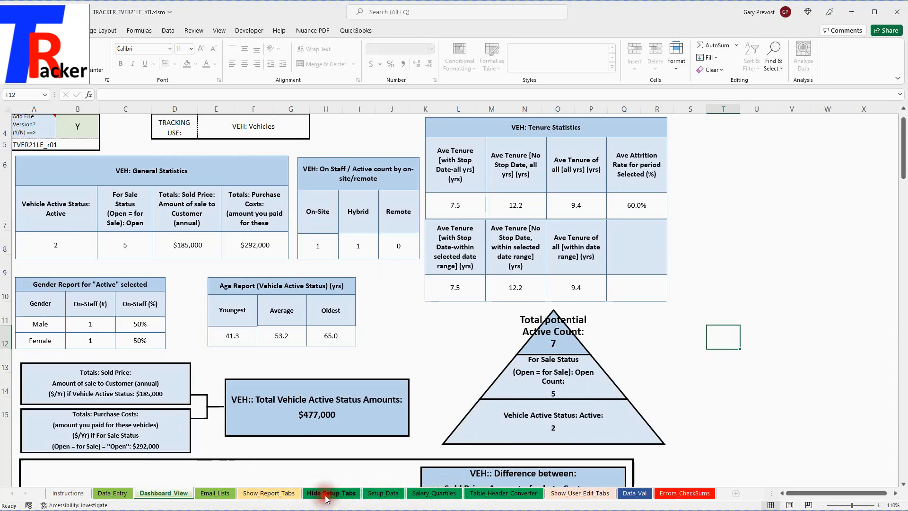
Show the report sheets to view Report_01_Staffing, and hide them again.
{"action": "left_click", "coordinate": [261, 493]}
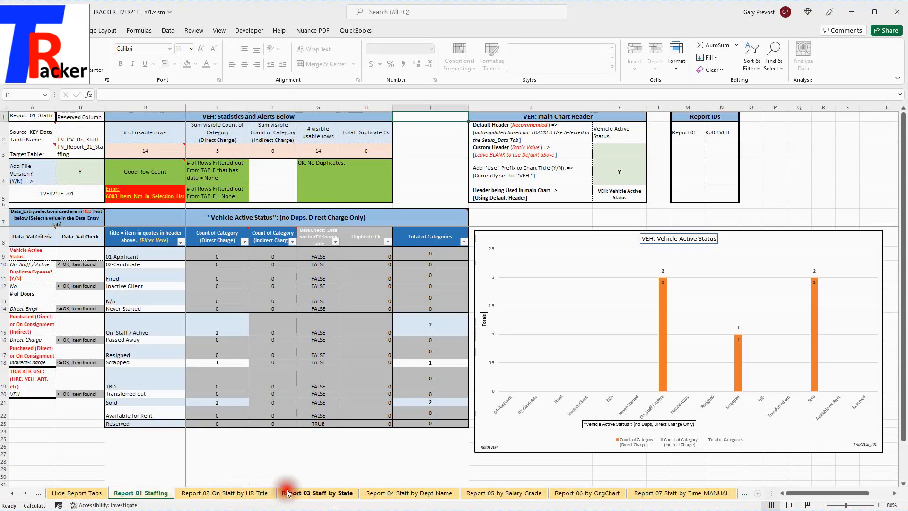
{"action": "left_click", "coordinate": [39, 496]}
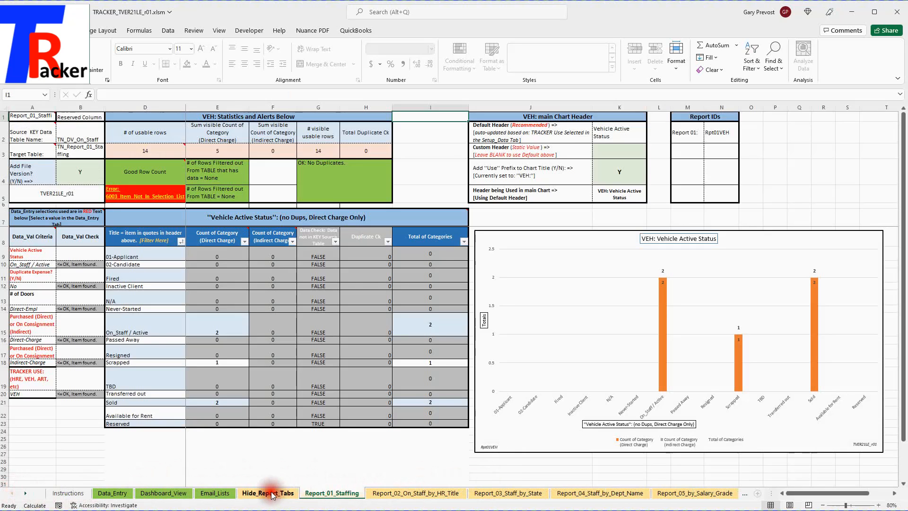
{"action": "left_click", "coordinate": [260, 495]}
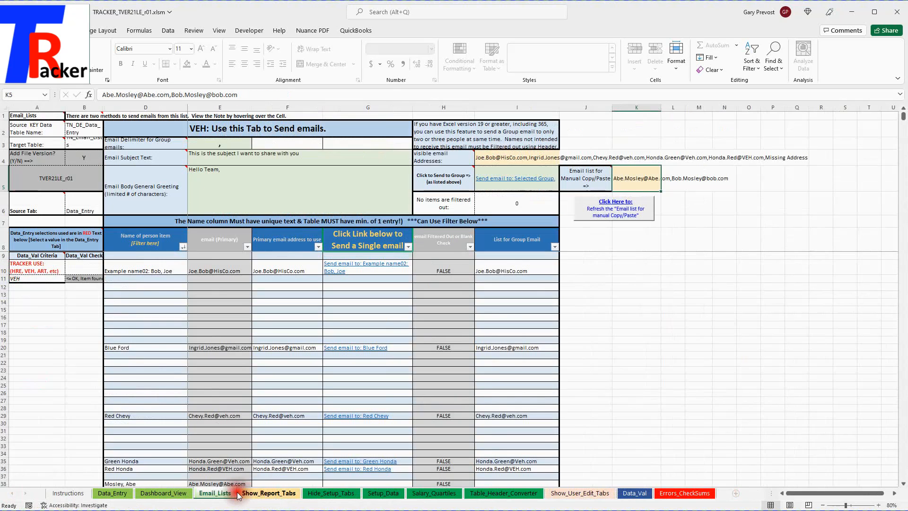
Return to the Data_Entry sheet and read the notes on the Visible Count and Notes/Comments header cells.
{"action": "left_click", "coordinate": [161, 495]}
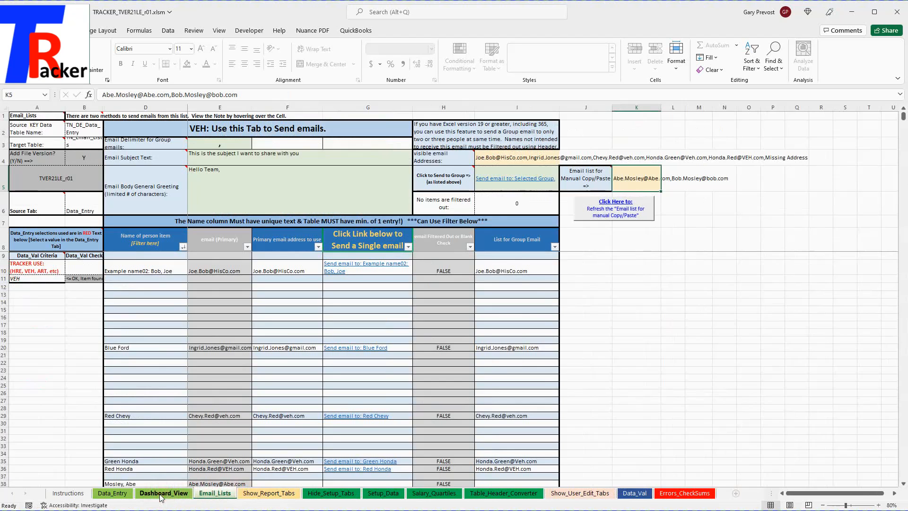
{"action": "left_click", "coordinate": [103, 495]}
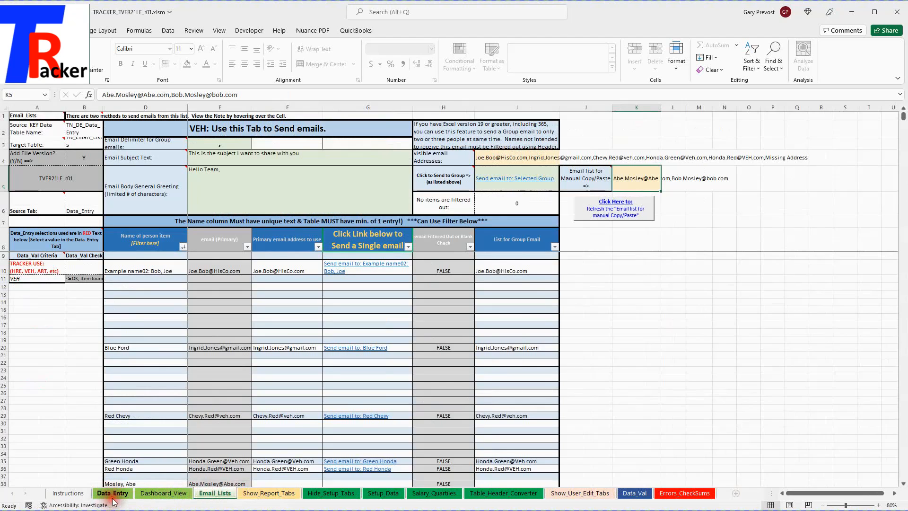
{"action": "left_click", "coordinate": [112, 495]}
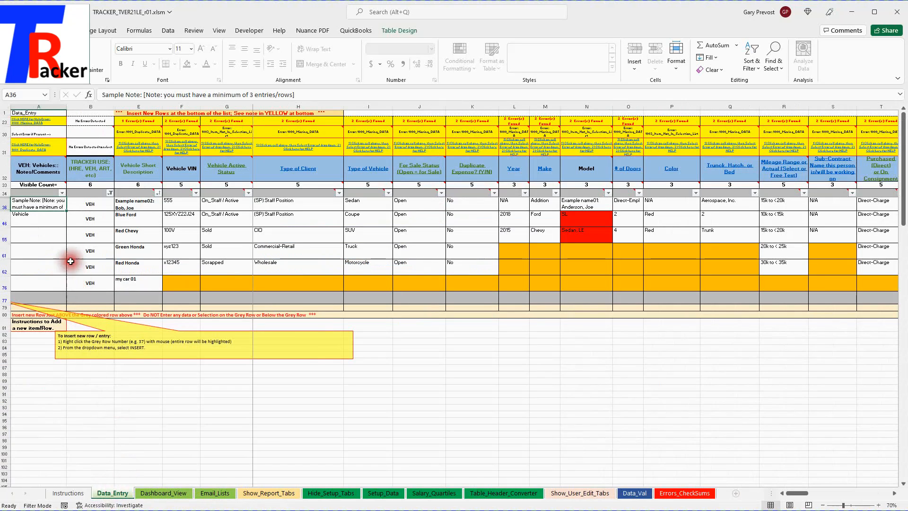
{"action": "mouse_move", "coordinate": [39, 186]}
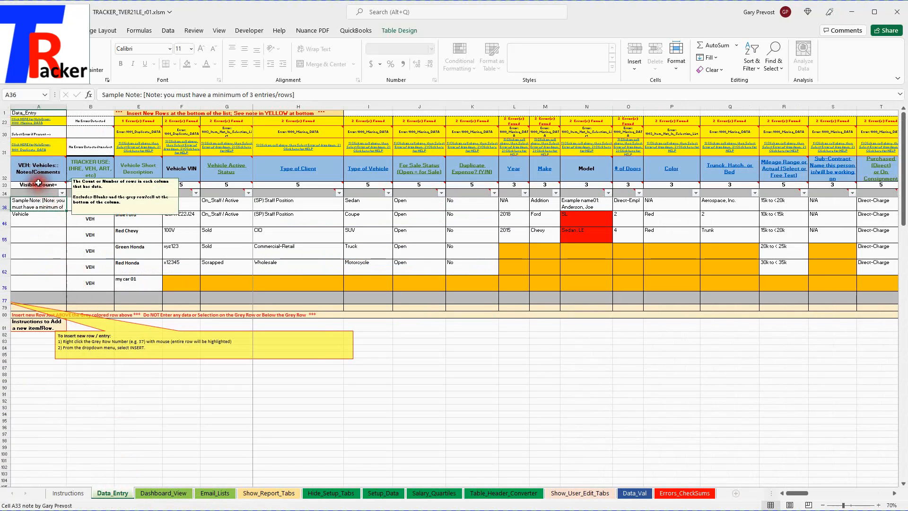
{"action": "mouse_move", "coordinate": [35, 169]}
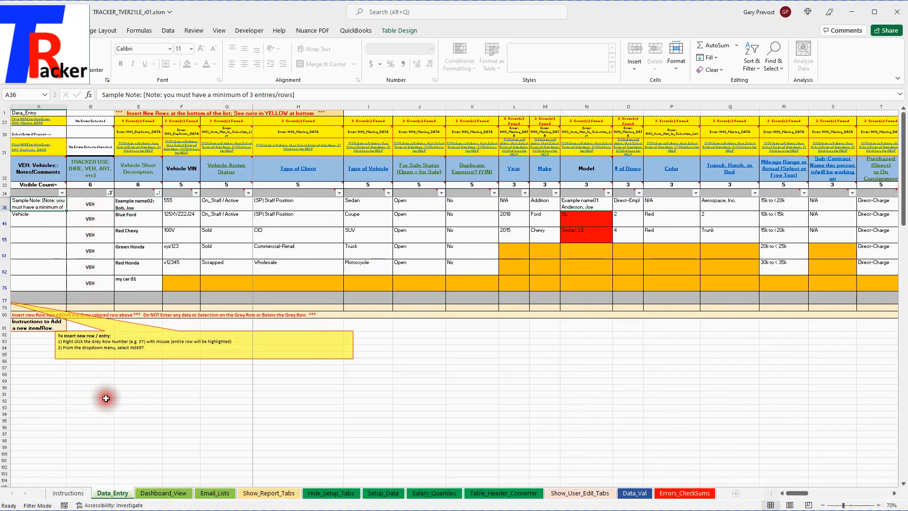
Examine the Dashboard_View summary tables, the sold price and purchase cost comparison, and the date and Vehicle Active Status charts.
{"action": "left_click", "coordinate": [157, 493]}
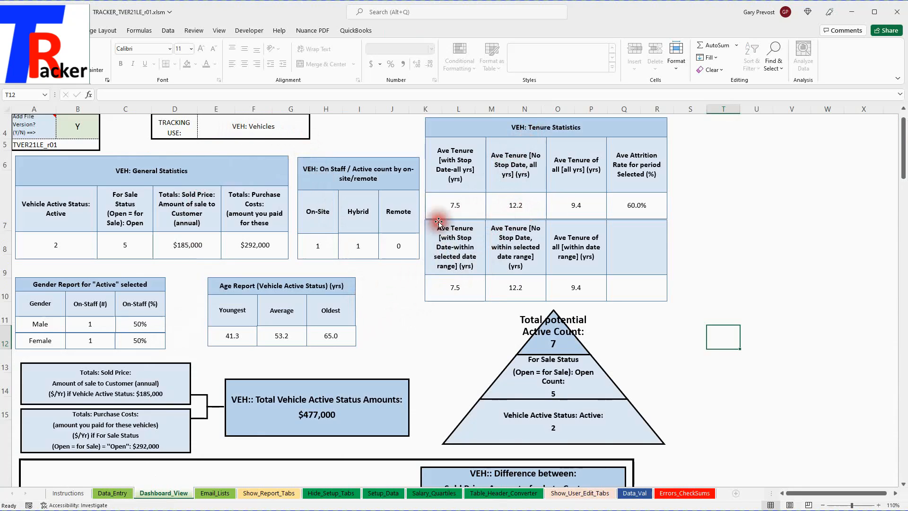
{"action": "scroll", "coordinate": [350, 361], "scroll_direction": "down", "scroll_amount": 5}
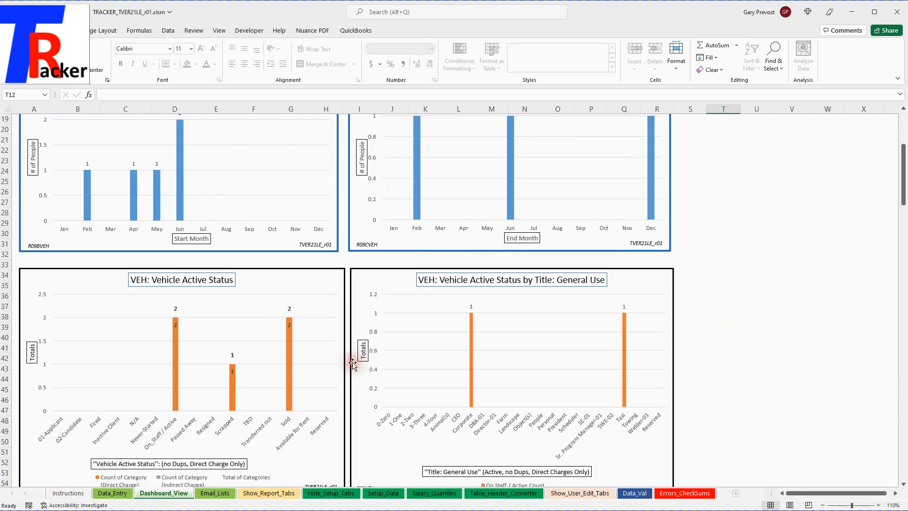
{"action": "scroll", "coordinate": [352, 363], "scroll_direction": "down", "scroll_amount": 2}
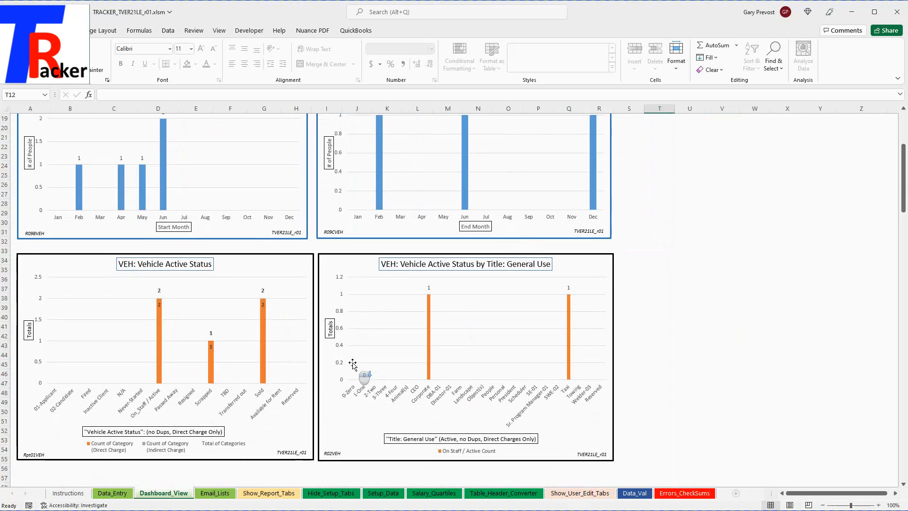
{"action": "scroll", "coordinate": [352, 363], "scroll_direction": "down", "scroll_amount": 3}
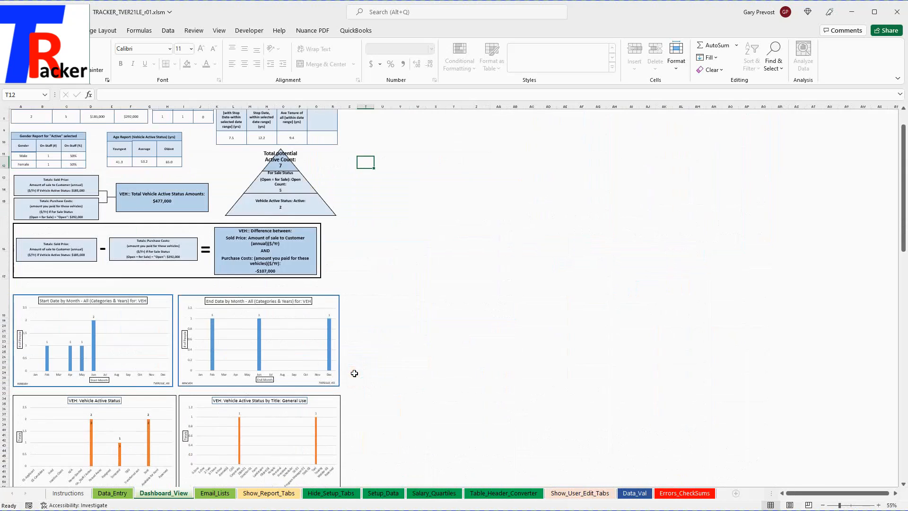
{"action": "scroll", "coordinate": [354, 373], "scroll_direction": "up", "scroll_amount": 1}
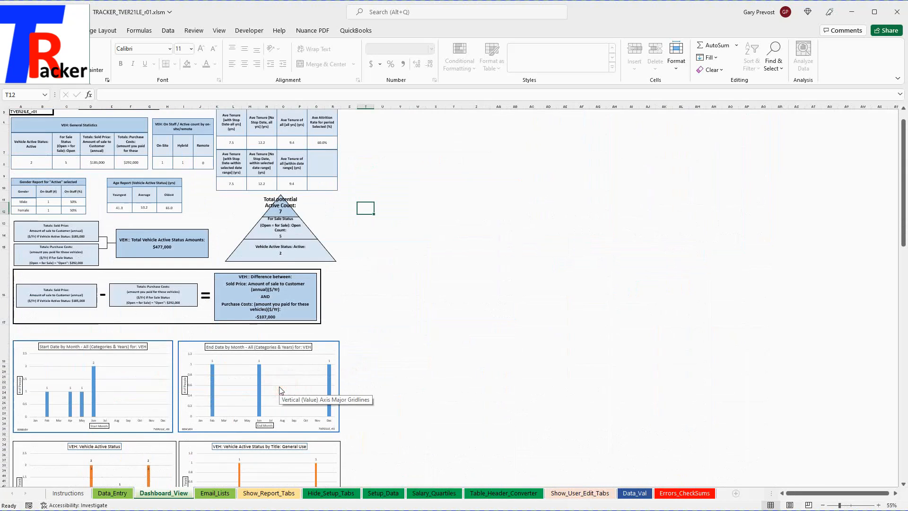
{"action": "scroll", "coordinate": [279, 389], "scroll_direction": "up", "scroll_amount": 1}
{"action": "scroll", "coordinate": [279, 388], "scroll_direction": "up", "scroll_amount": 1}
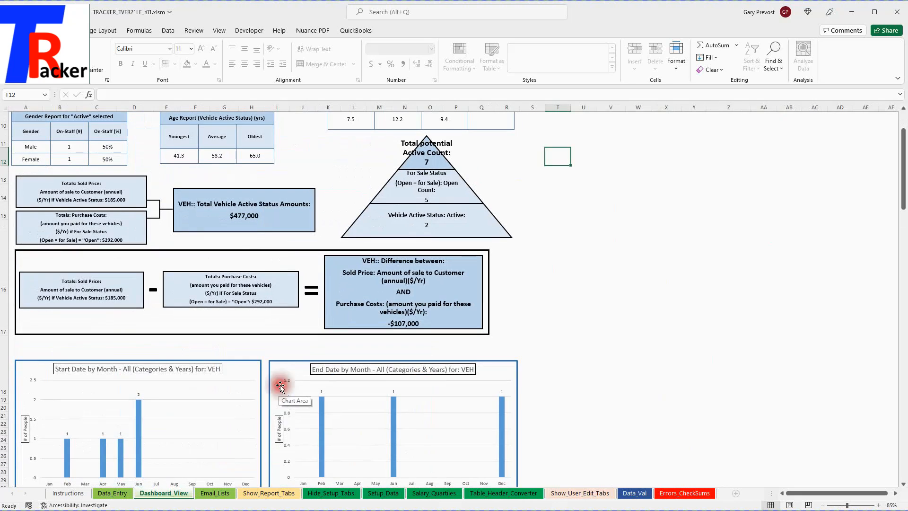
{"action": "scroll", "coordinate": [385, 403], "scroll_direction": "down", "scroll_amount": 2}
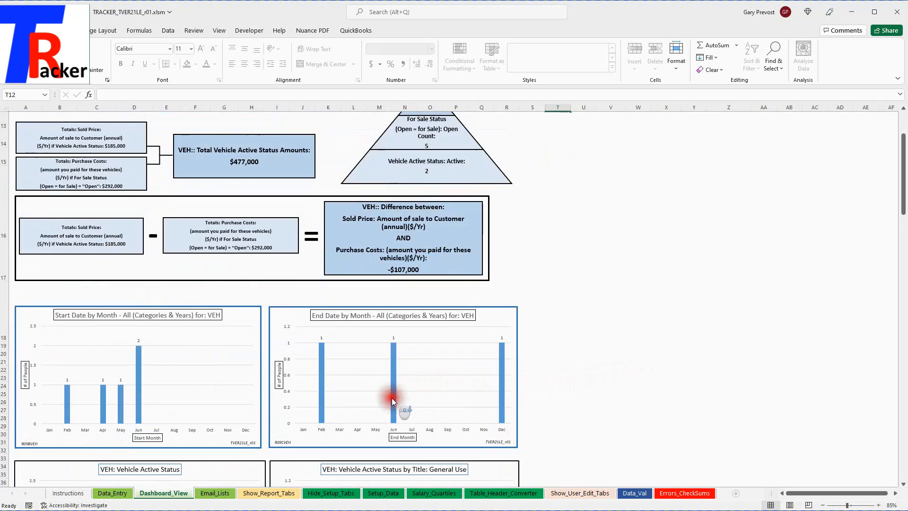
{"action": "scroll", "coordinate": [385, 403], "scroll_direction": "down", "scroll_amount": 2}
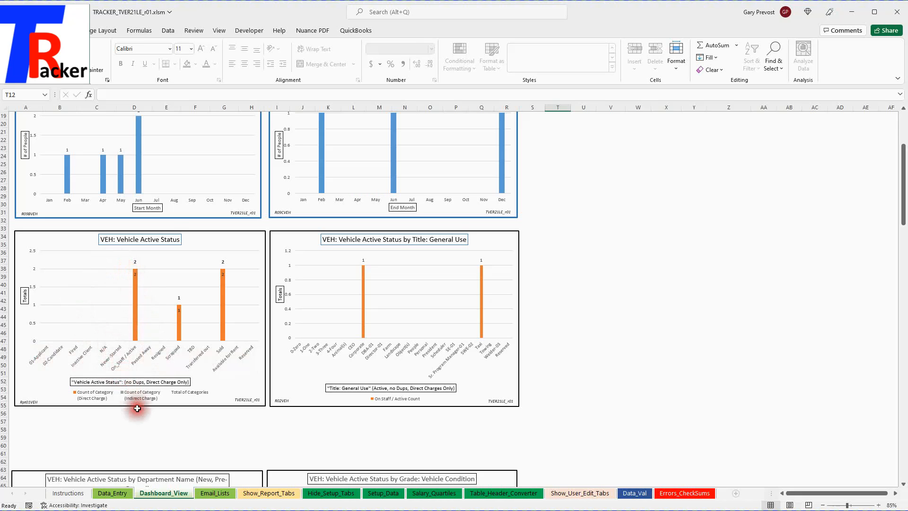
{"action": "scroll", "coordinate": [143, 429], "scroll_direction": "up", "scroll_amount": 5}
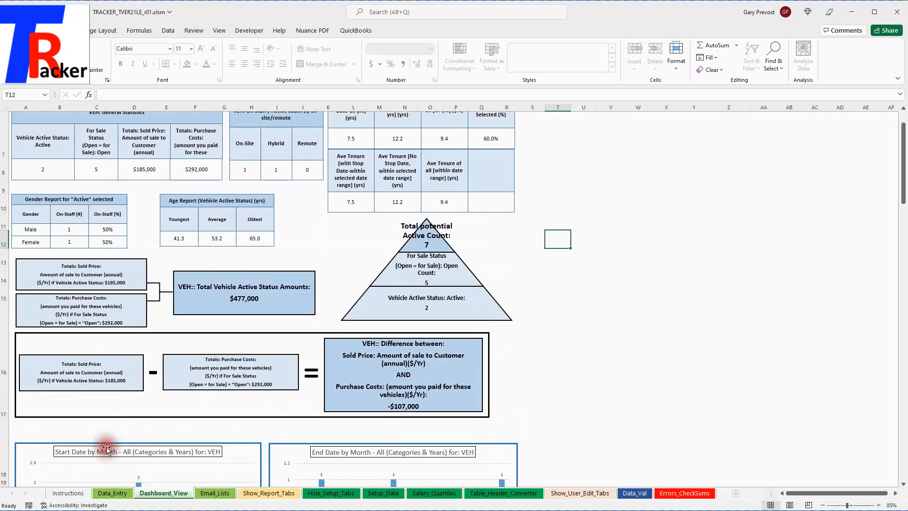
{"action": "scroll", "coordinate": [137, 431], "scroll_direction": "down", "scroll_amount": 3}
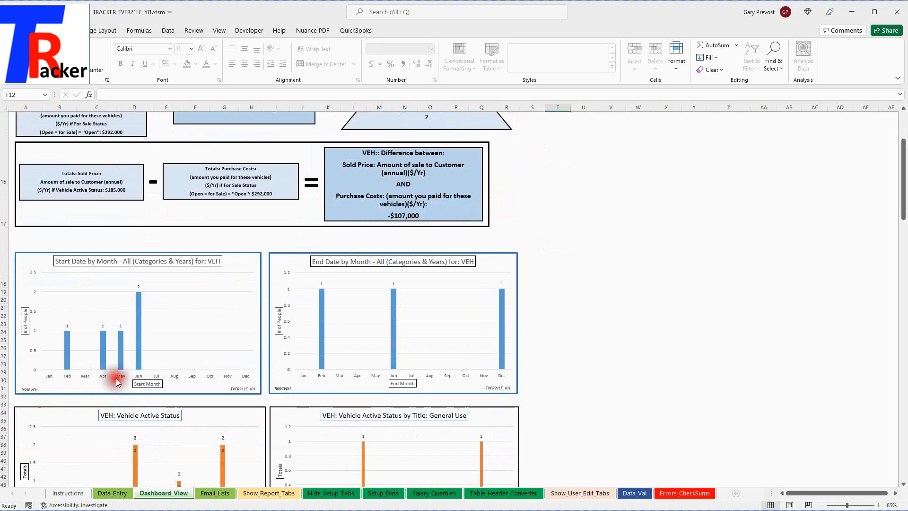
{"action": "scroll", "coordinate": [150, 439], "scroll_direction": "down", "scroll_amount": 3}
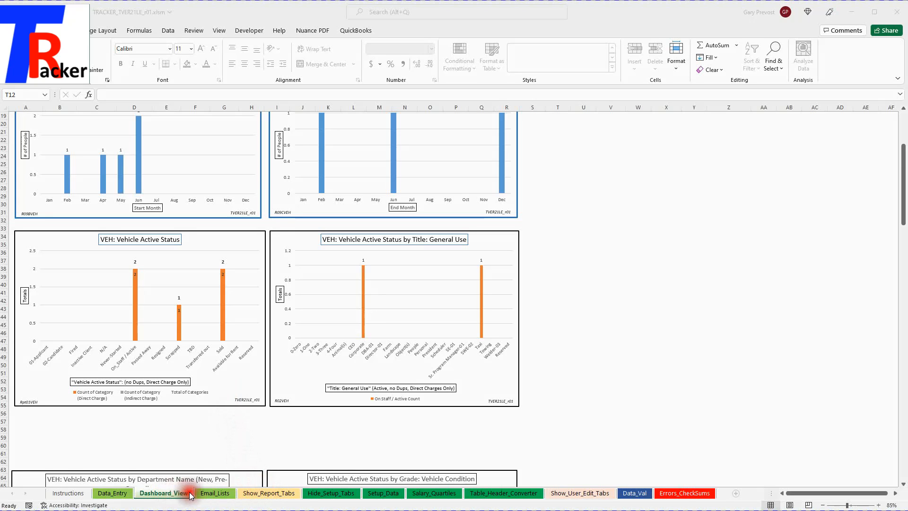
Show the report sheets and view the Vehicle Active Status chart on Report_01_Staffing.
{"action": "left_click", "coordinate": [260, 493]}
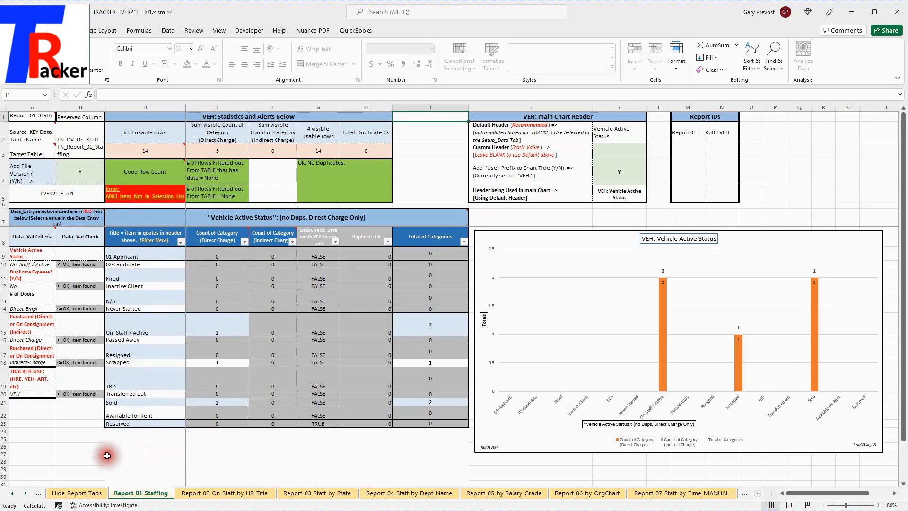
Switch the general use type on the Setup_Data sheet to HRE: Human Resources.
{"action": "left_click", "coordinate": [26, 493]}
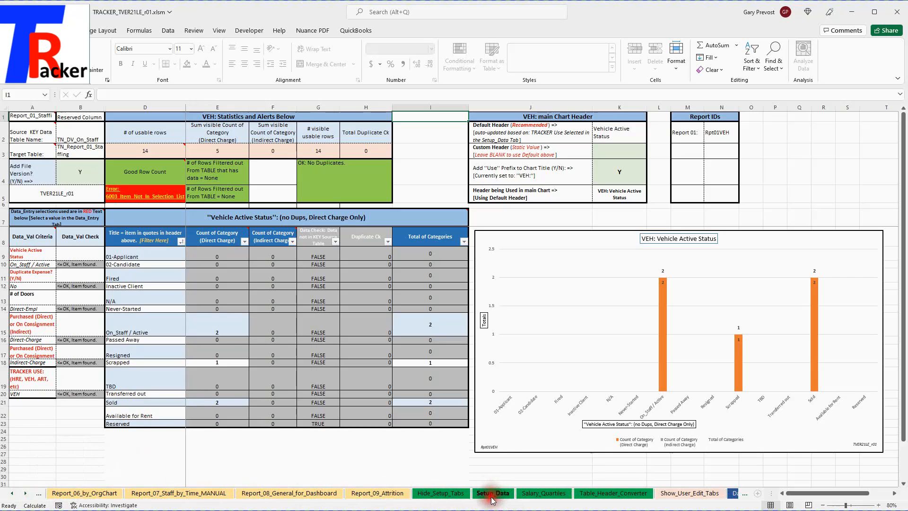
{"action": "left_click", "coordinate": [493, 493]}
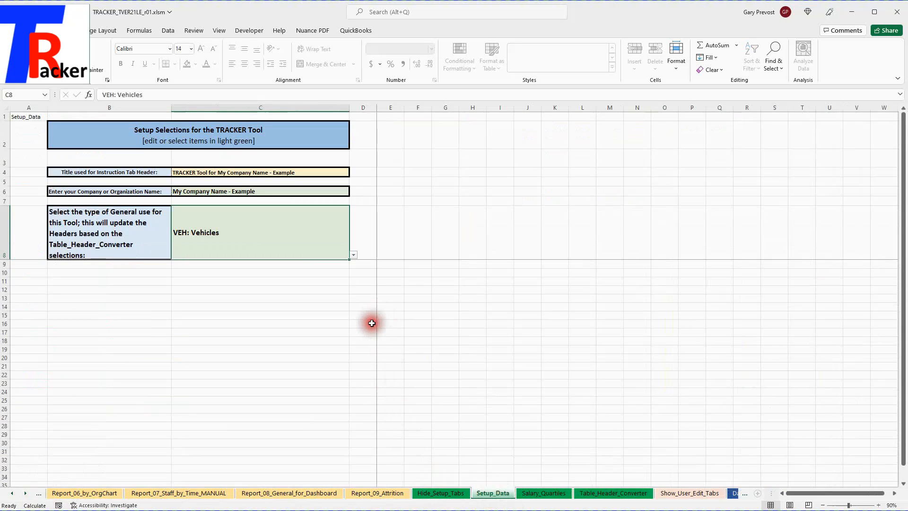
{"action": "left_click", "coordinate": [352, 255]}
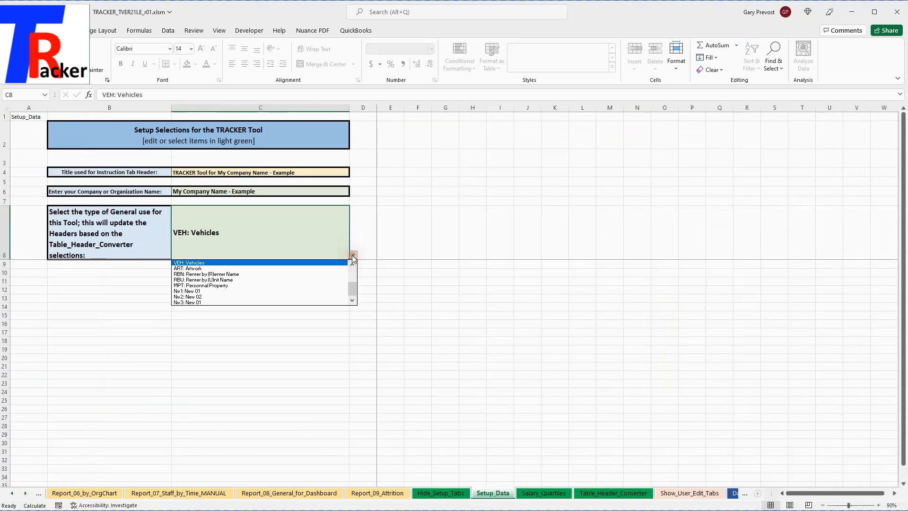
{"action": "left_click_drag", "start_coordinate": [352, 285], "coordinate": [353, 270]}
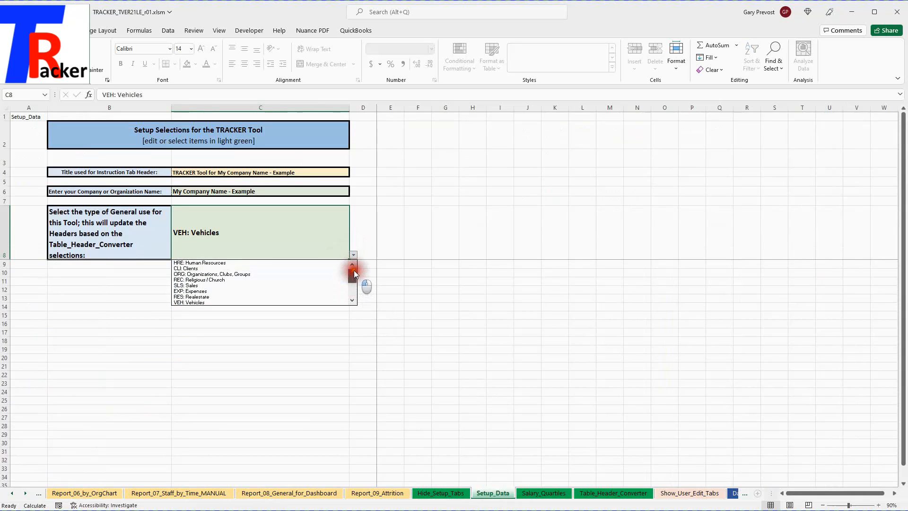
{"action": "left_click", "coordinate": [262, 263]}
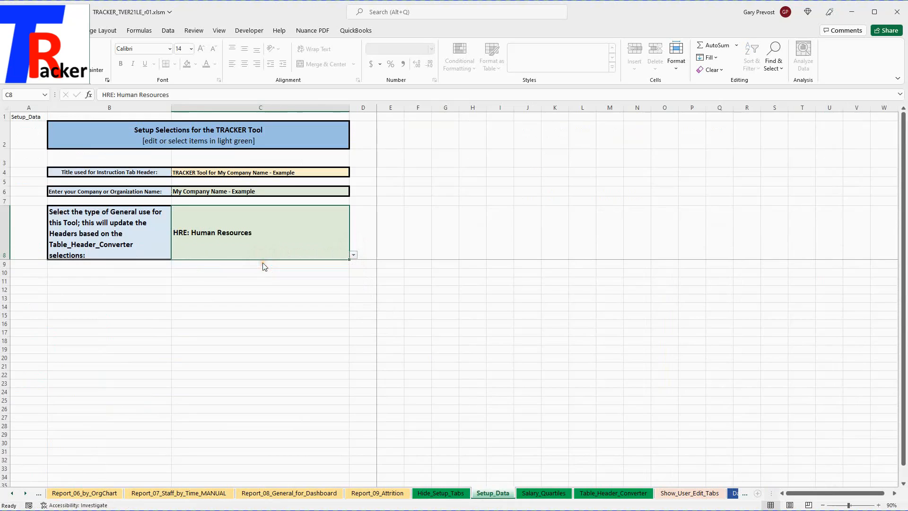
On Report_01_Staffing, filter the status title column to exclude 01-Applicant, 02-Candidate, Available for Rent, Fired and Inactive Client.
{"action": "left_click", "coordinate": [12, 495]}
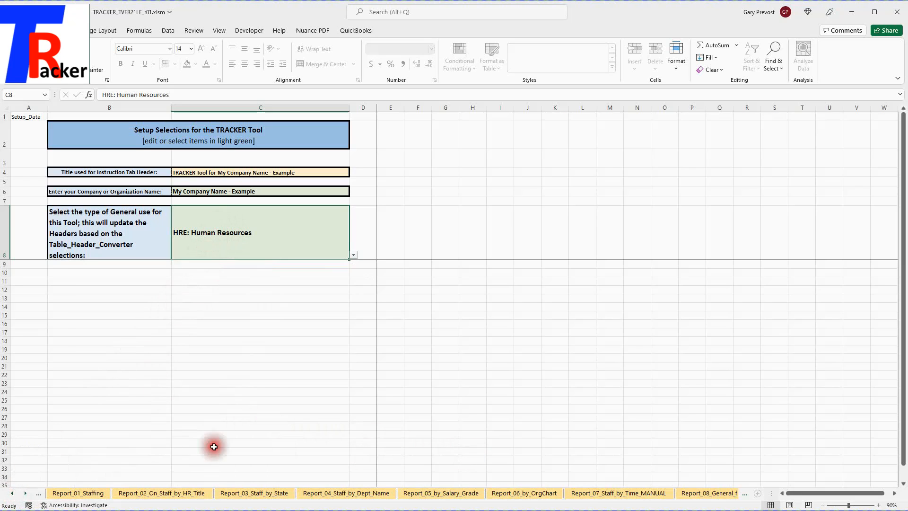
{"action": "left_click", "coordinate": [65, 494]}
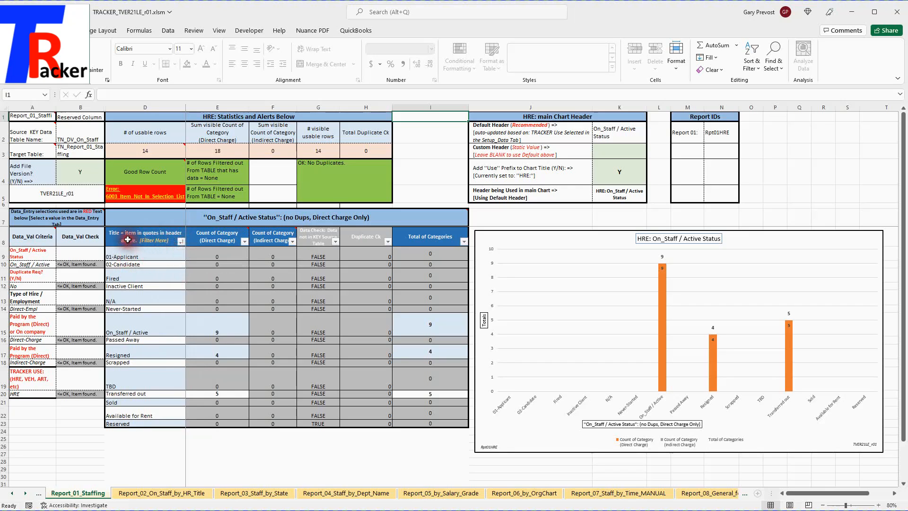
{"action": "left_click", "coordinate": [180, 242]}
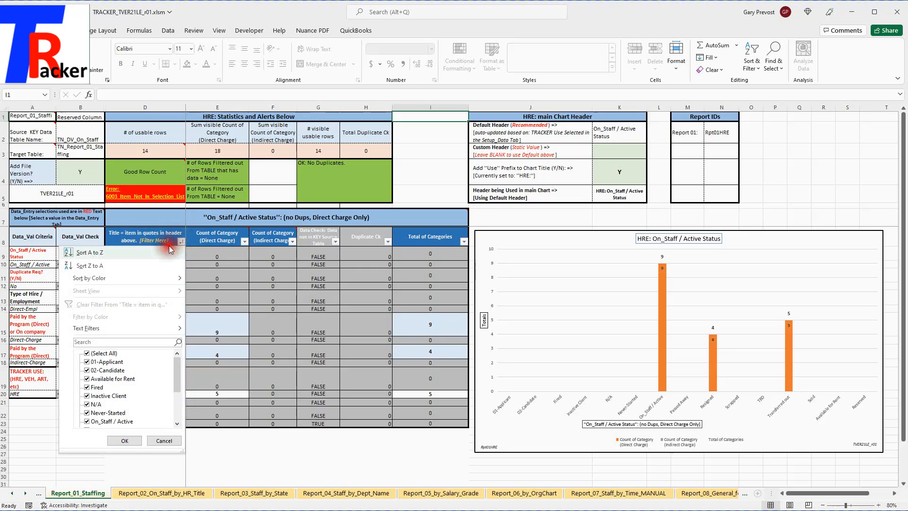
{"action": "left_click", "coordinate": [87, 363]}
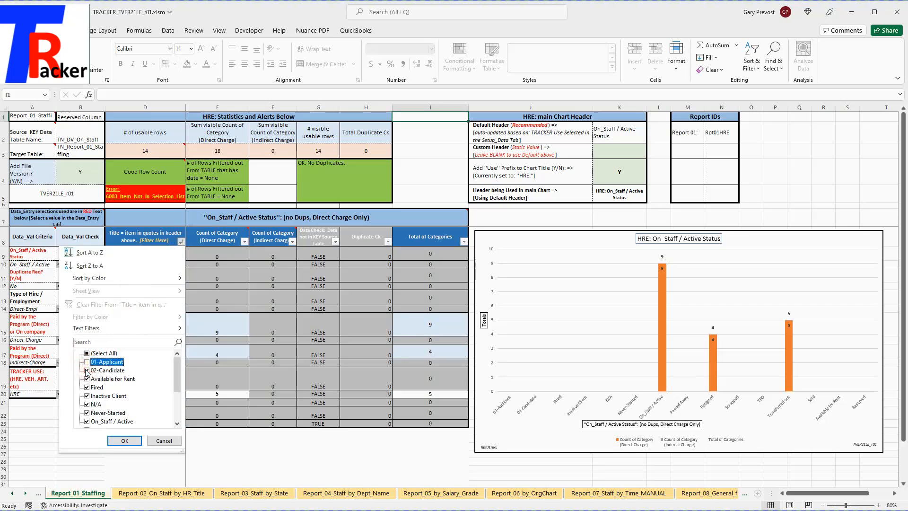
{"action": "left_click", "coordinate": [87, 371]}
{"action": "left_click", "coordinate": [87, 378]}
{"action": "left_click", "coordinate": [87, 388]}
{"action": "left_click", "coordinate": [87, 395]}
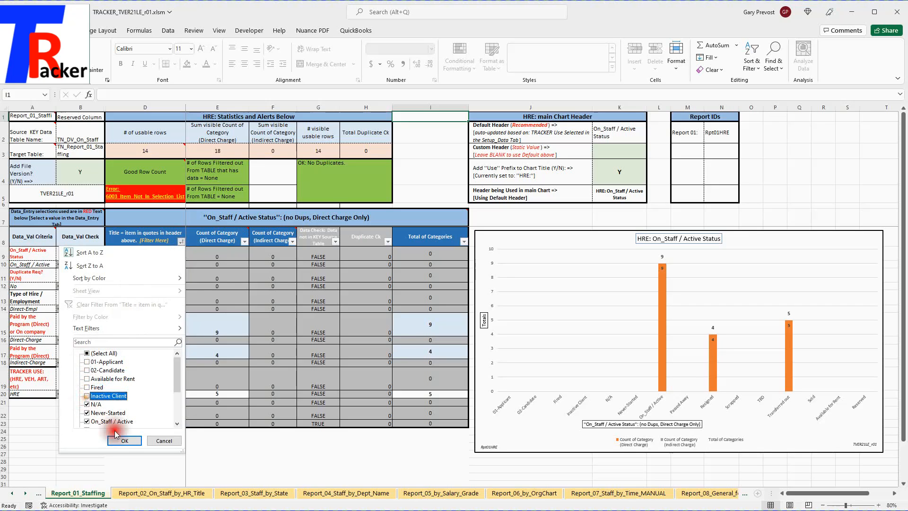
{"action": "left_click", "coordinate": [125, 440]}
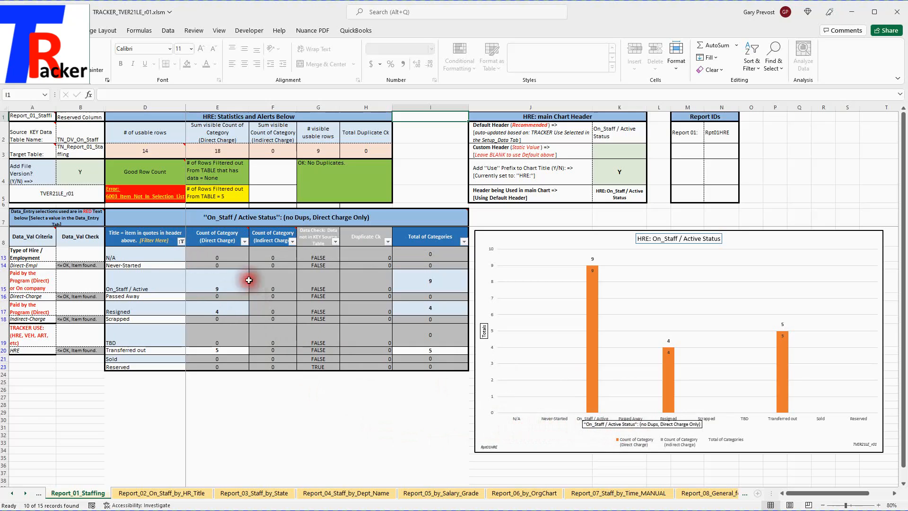
Filter N/A, Never-Started and Passed Away out of the title column in the Report_01_Staffing table.
{"action": "left_click", "coordinate": [182, 242]}
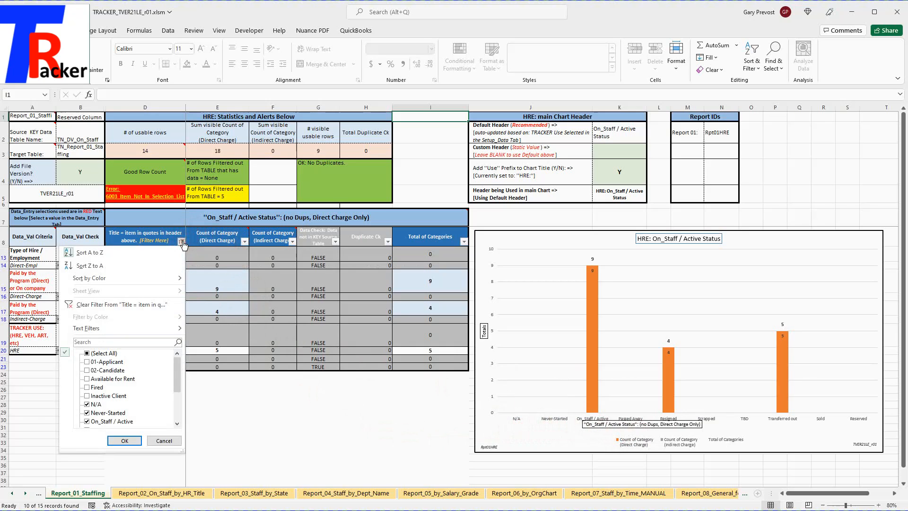
{"action": "left_click", "coordinate": [87, 404]}
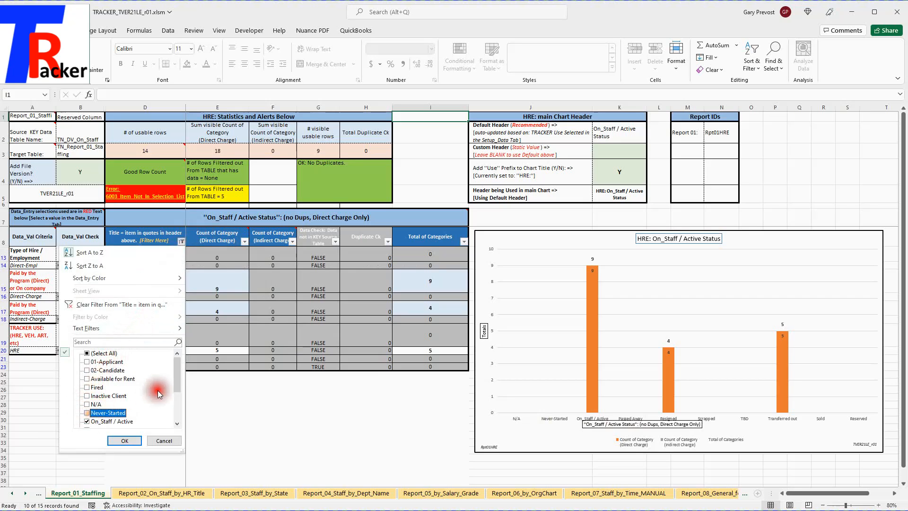
{"action": "left_click_drag", "start_coordinate": [178, 371], "coordinate": [176, 389]}
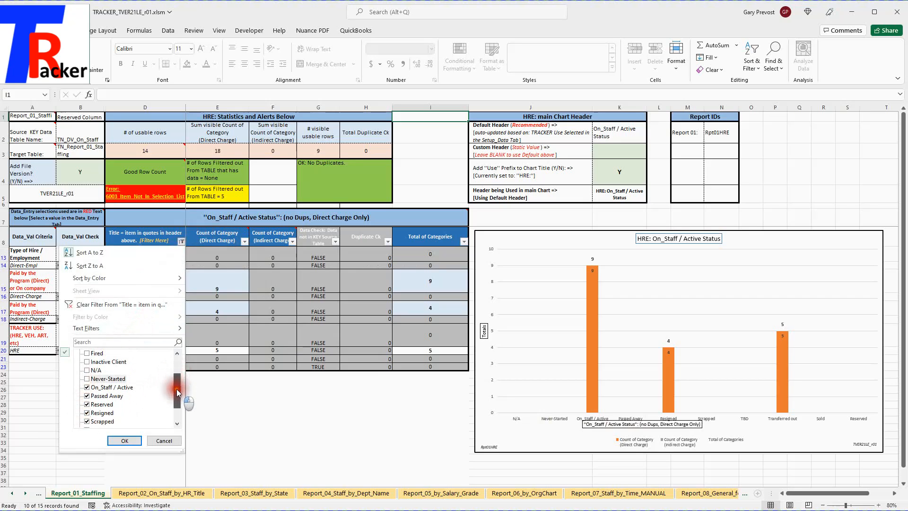
{"action": "left_click", "coordinate": [124, 396]}
{"action": "left_click", "coordinate": [125, 441]}
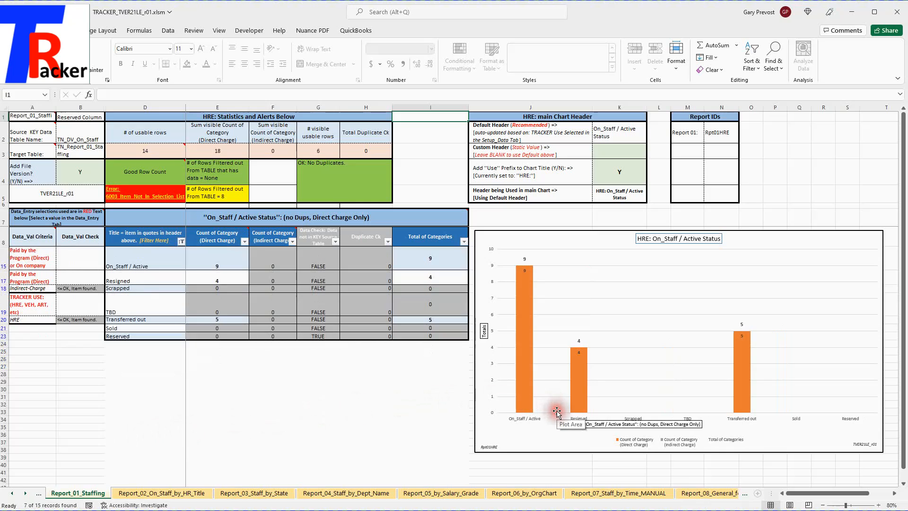
Move the horizontal axis title of the On_Staff / Active Status chart slightly right and down, clear of the category labels.
{"action": "left_click", "coordinate": [652, 421]}
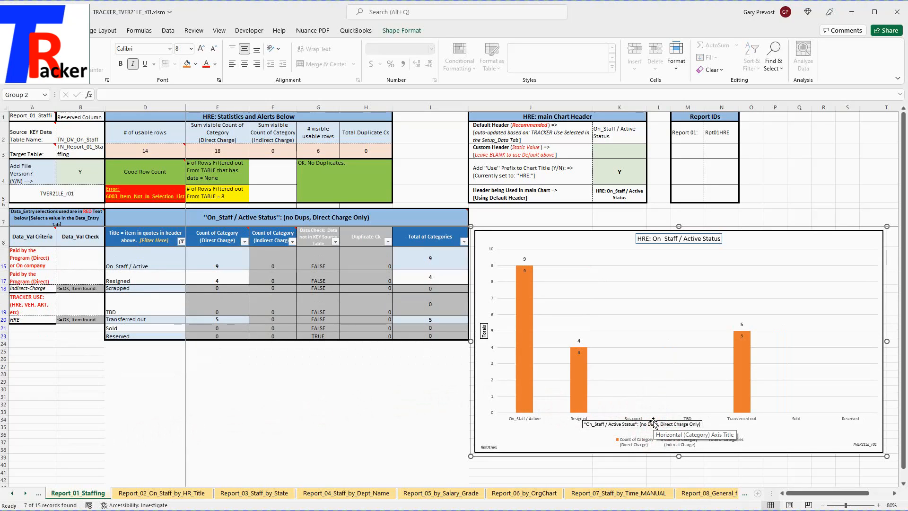
{"action": "left_click", "coordinate": [654, 422]}
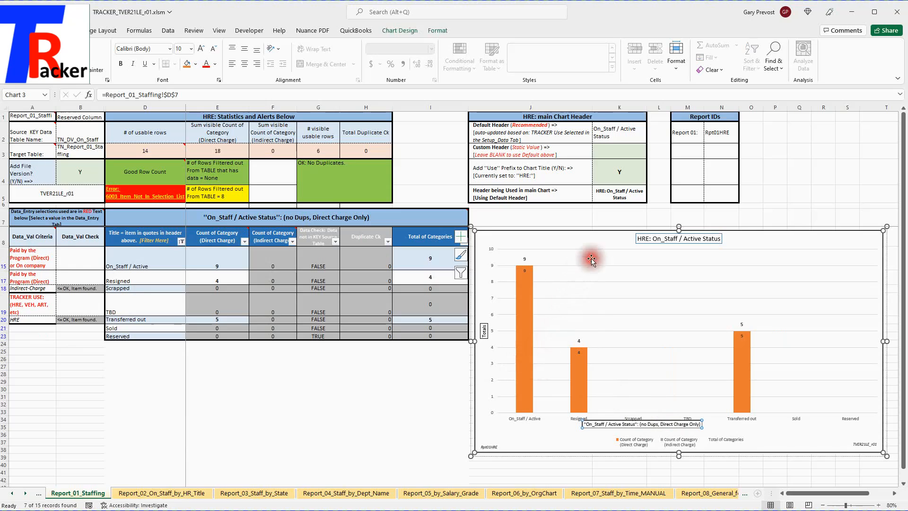
{"action": "left_click", "coordinate": [797, 206]}
{"action": "left_click", "coordinate": [658, 420]}
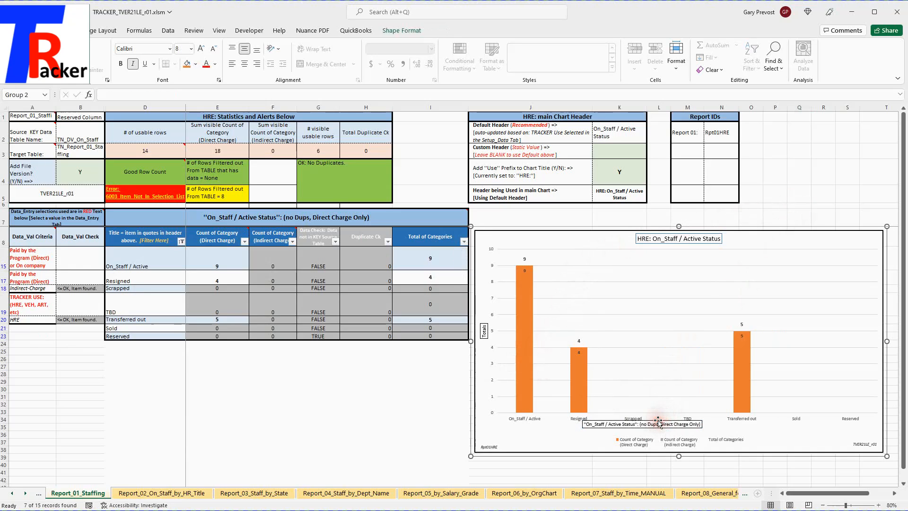
{"action": "left_click", "coordinate": [658, 421]}
{"action": "left_click_drag", "start_coordinate": [658, 421], "coordinate": [667, 423]}
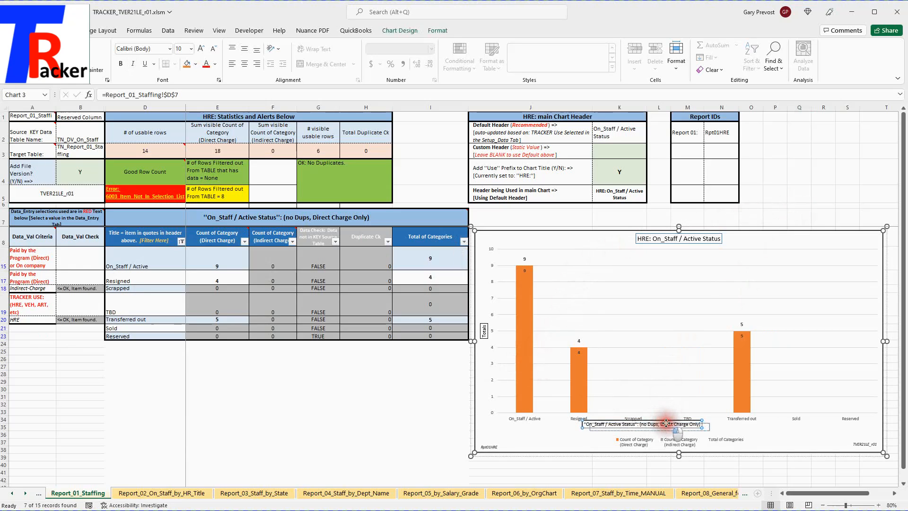
{"action": "left_click", "coordinate": [406, 427]}
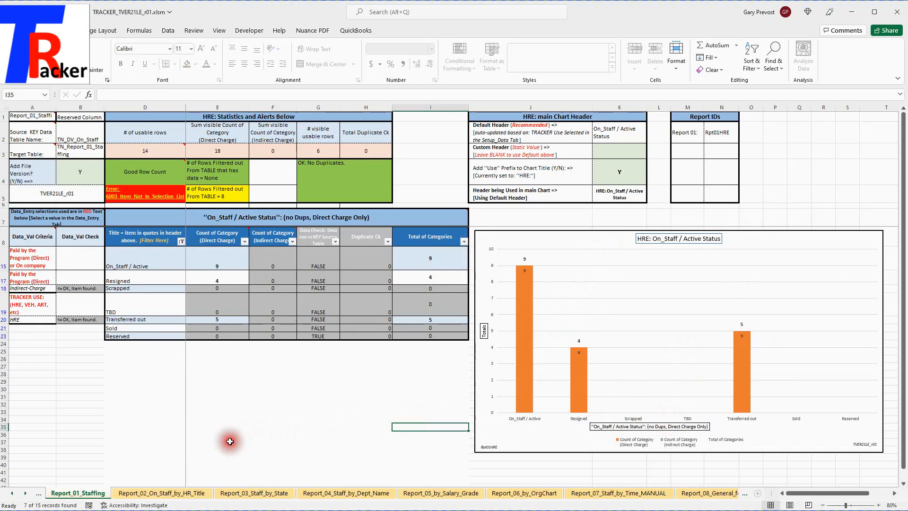
Examine the On_Staff / Active Status chart on the Dashboard_View sheet and compare it with the source chart on Report_01_Staffing.
{"action": "left_click", "coordinate": [12, 493]}
{"action": "left_click", "coordinate": [12, 493]}
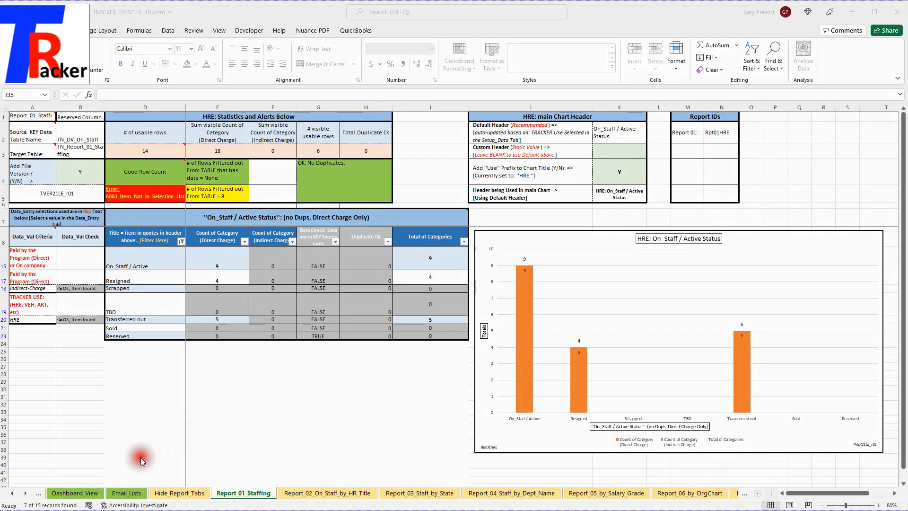
{"action": "left_click", "coordinate": [12, 495]}
{"action": "left_click", "coordinate": [11, 494]}
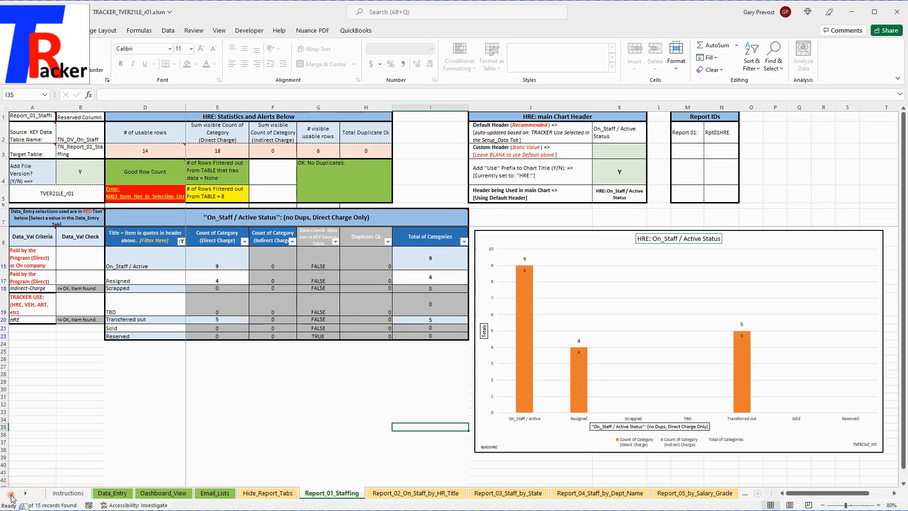
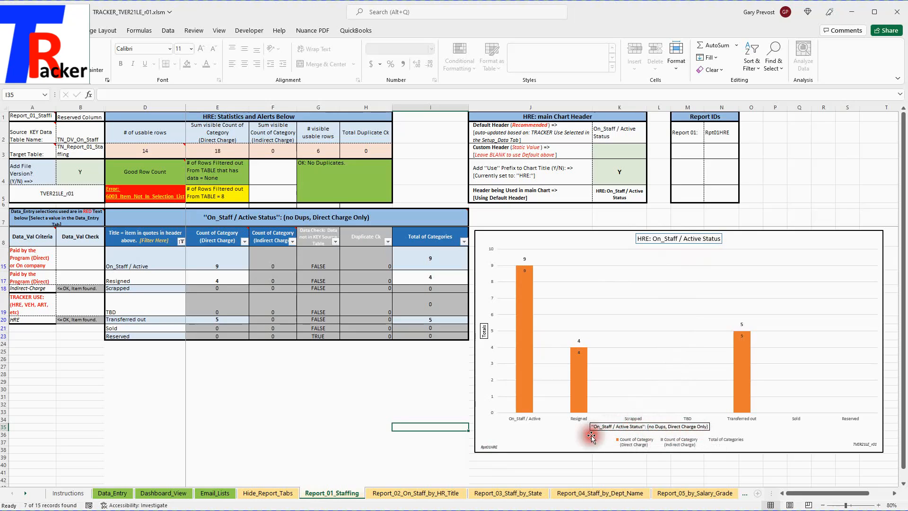
{"action": "left_click", "coordinate": [164, 493]}
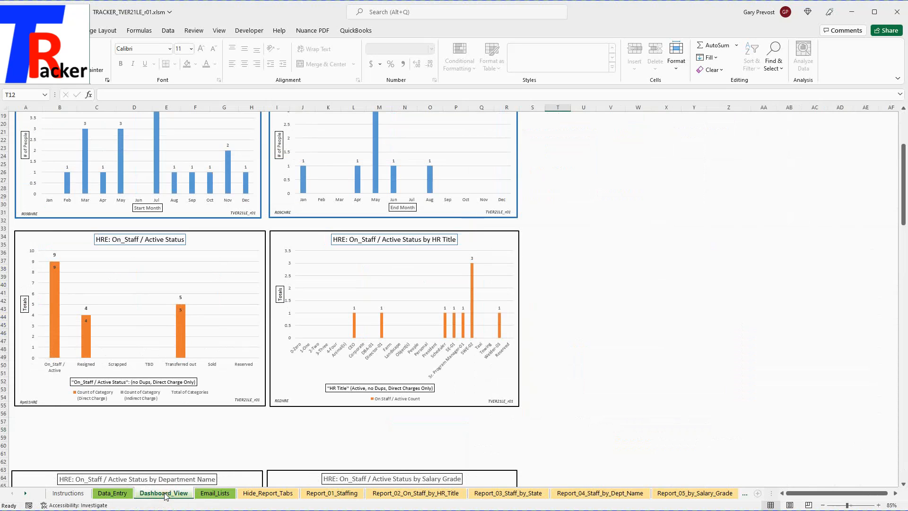
{"action": "scroll", "coordinate": [162, 408], "scroll_direction": "down", "scroll_amount": 4}
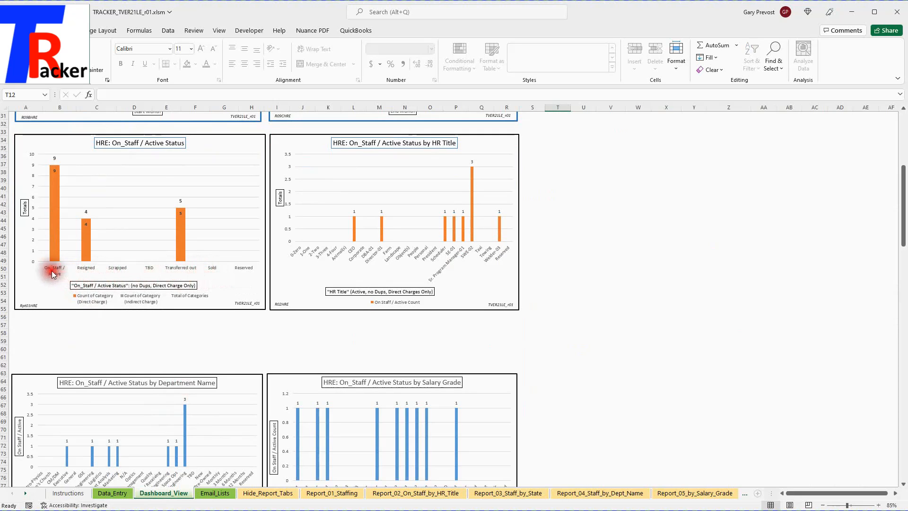
{"action": "scroll", "coordinate": [97, 277], "scroll_direction": "up", "scroll_amount": 1}
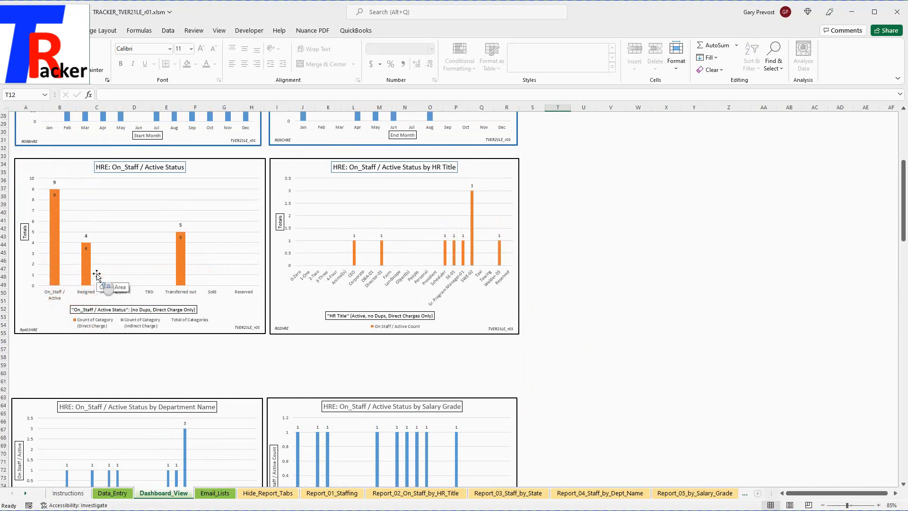
{"action": "left_click", "coordinate": [320, 495]}
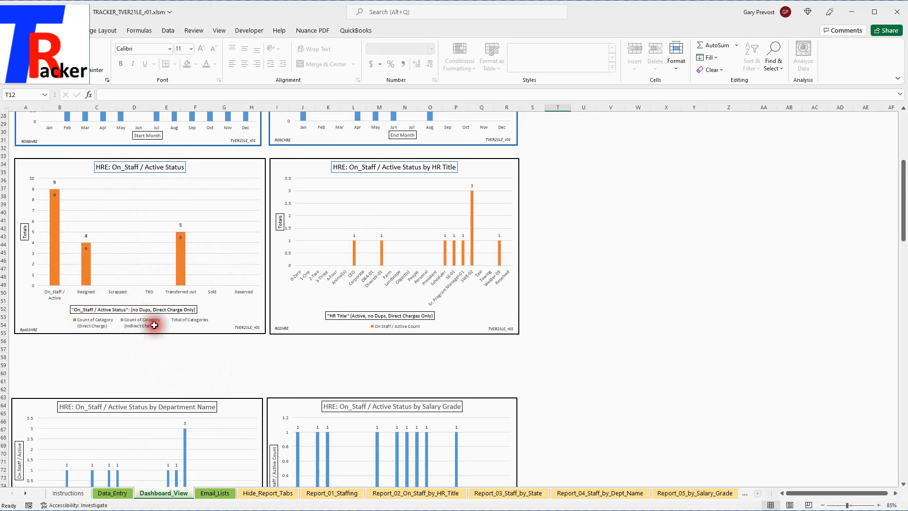
{"action": "left_click", "coordinate": [319, 496]}
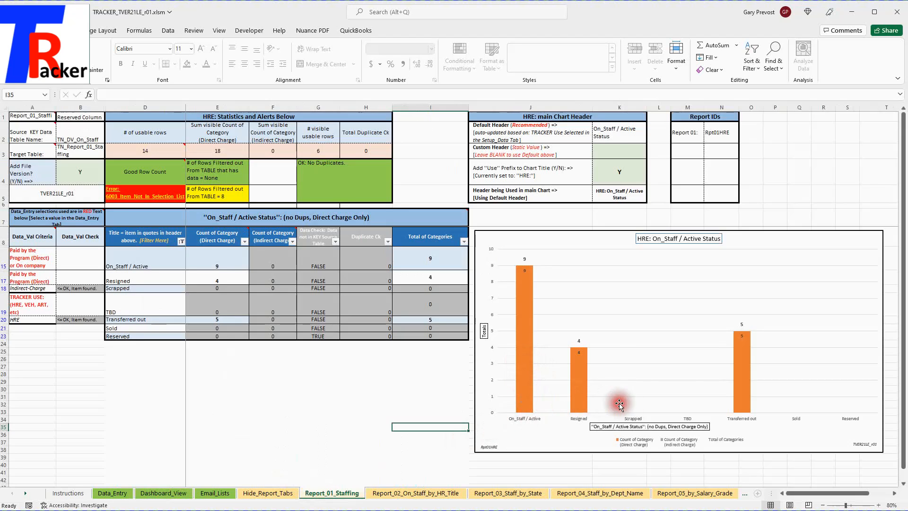
{"action": "left_click", "coordinate": [166, 493]}
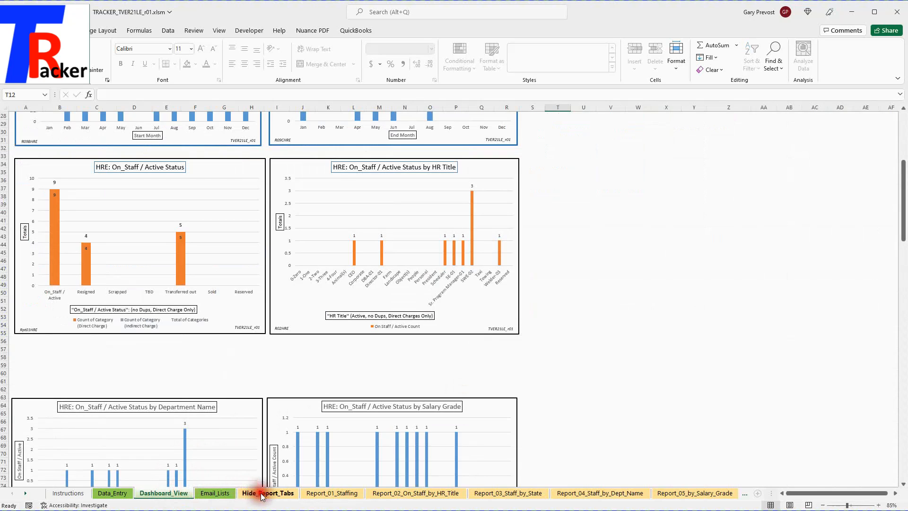
On Report_02_On_Staff_by_HR_Title, filter 0-Zero, 1-One, 2-Two, 3-Three, 4-Four and Animal(s) out of the title column.
{"action": "left_click", "coordinate": [397, 492]}
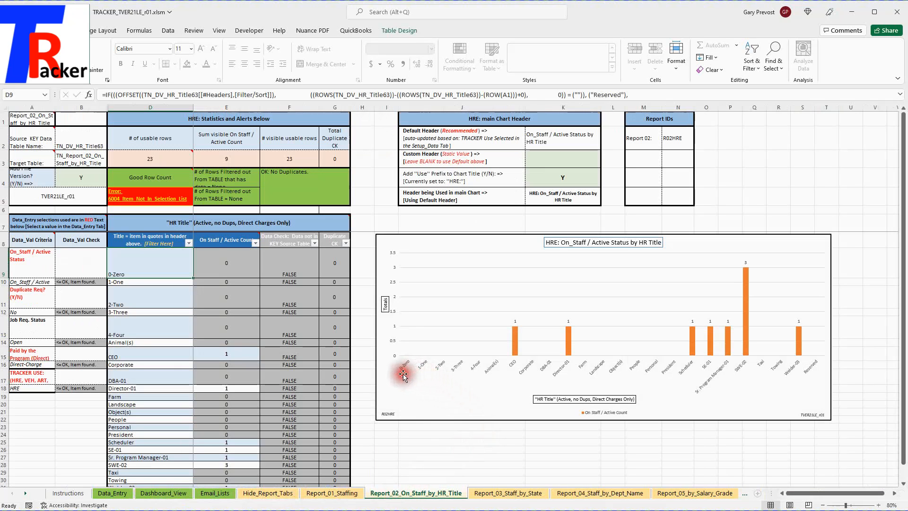
{"action": "left_click", "coordinate": [188, 243]}
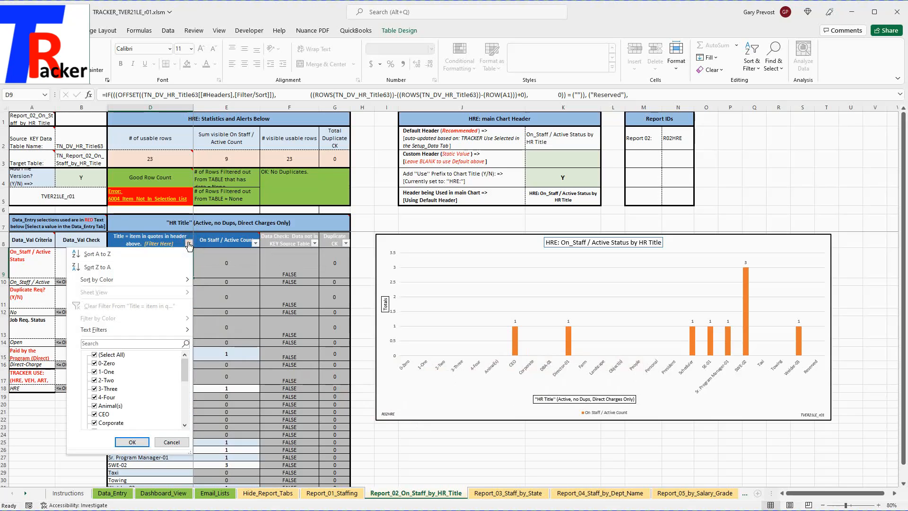
{"action": "left_click", "coordinate": [99, 373]}
{"action": "left_click", "coordinate": [95, 381]}
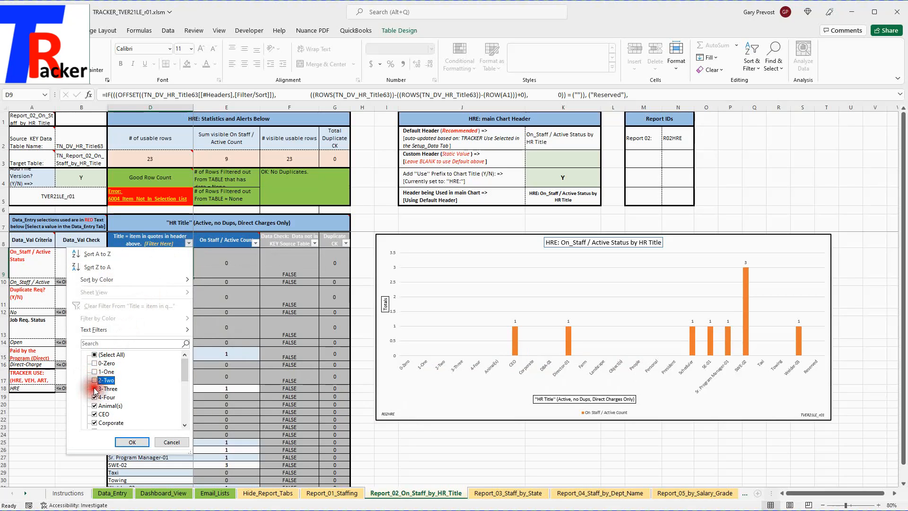
{"action": "left_click", "coordinate": [95, 397]}
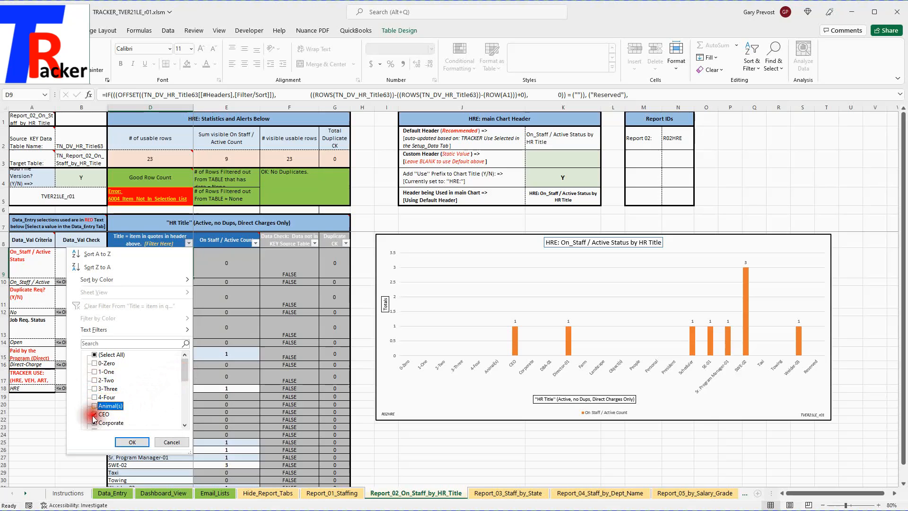
{"action": "left_click", "coordinate": [126, 442]}
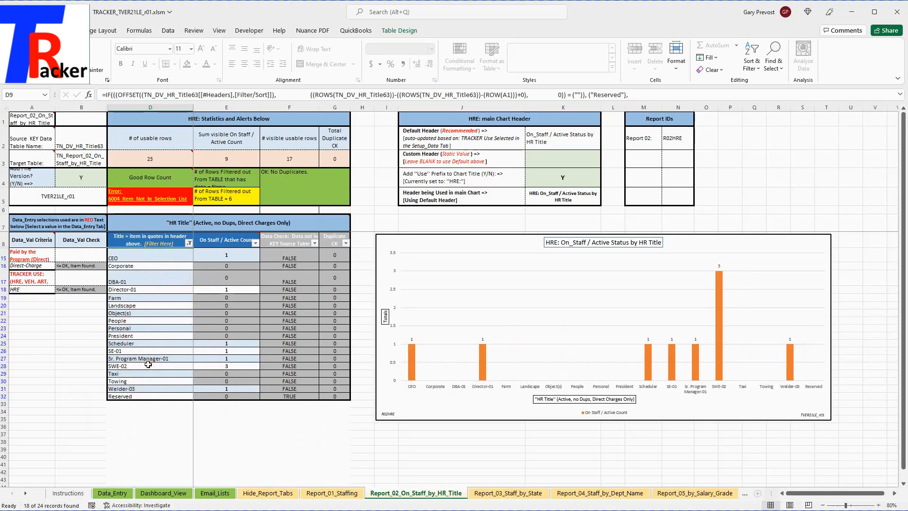
{"action": "left_click", "coordinate": [172, 434]}
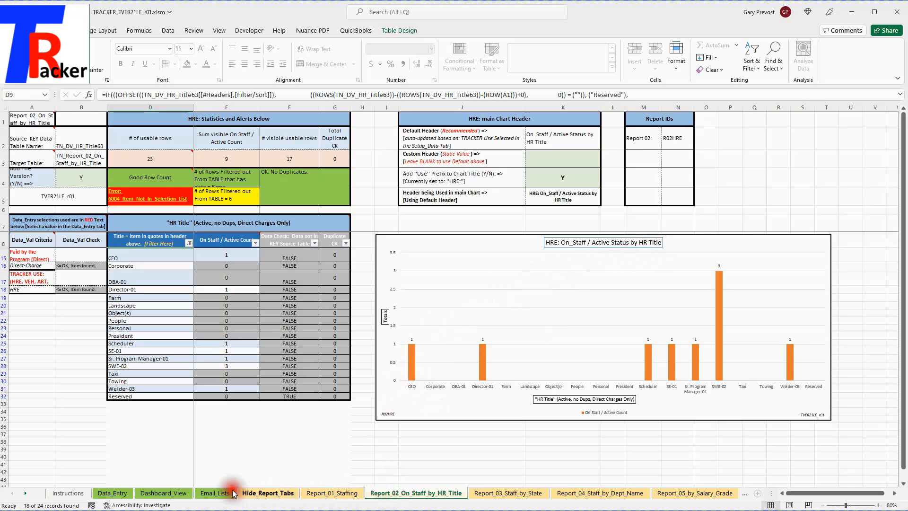
Examine the On_Staff / Active Status by HR Title chart on the Dashboard_View sheet at 115% zoom.
{"action": "left_click", "coordinate": [163, 494]}
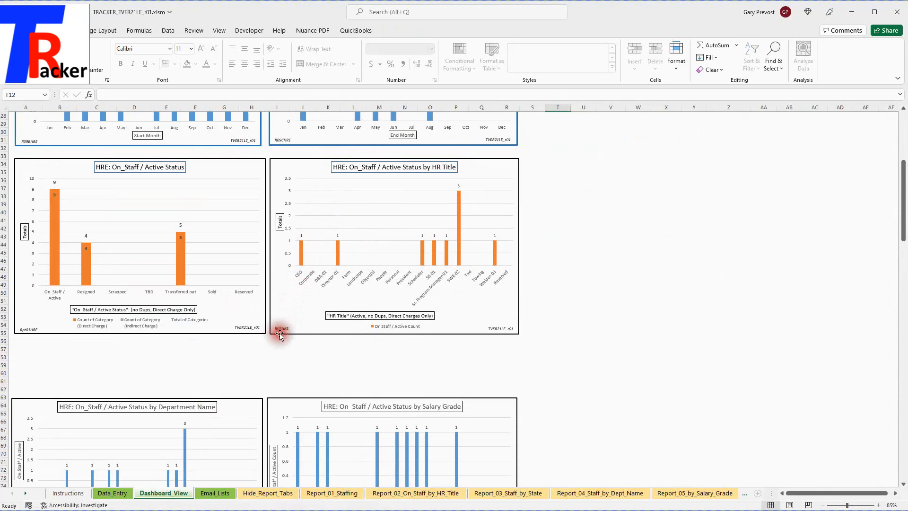
{"action": "mouse_move", "coordinate": [302, 245]}
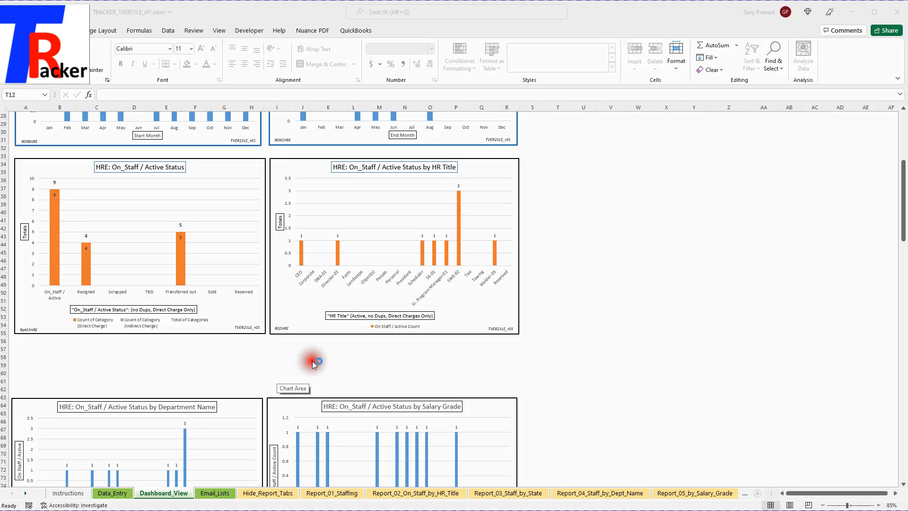
{"action": "scroll", "coordinate": [314, 360], "scroll_direction": "up", "scroll_amount": 1}
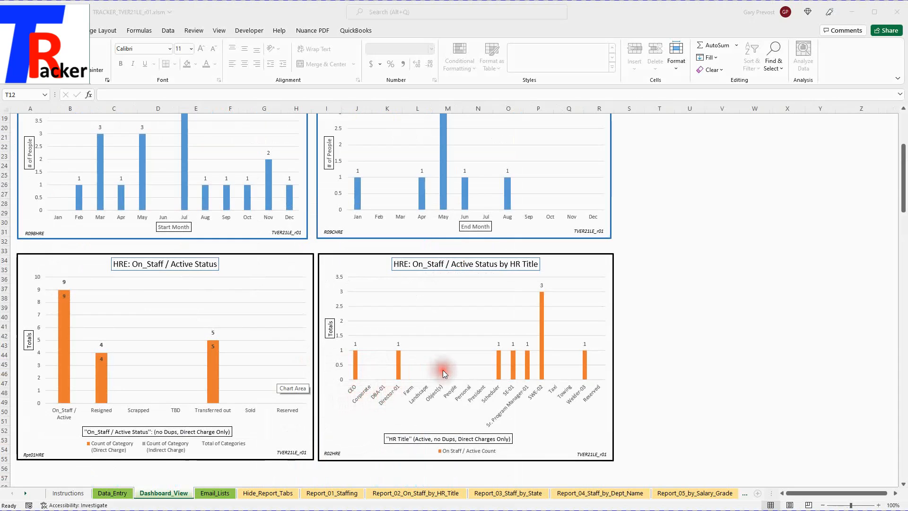
{"action": "scroll", "coordinate": [442, 370], "scroll_direction": "down", "scroll_amount": 3}
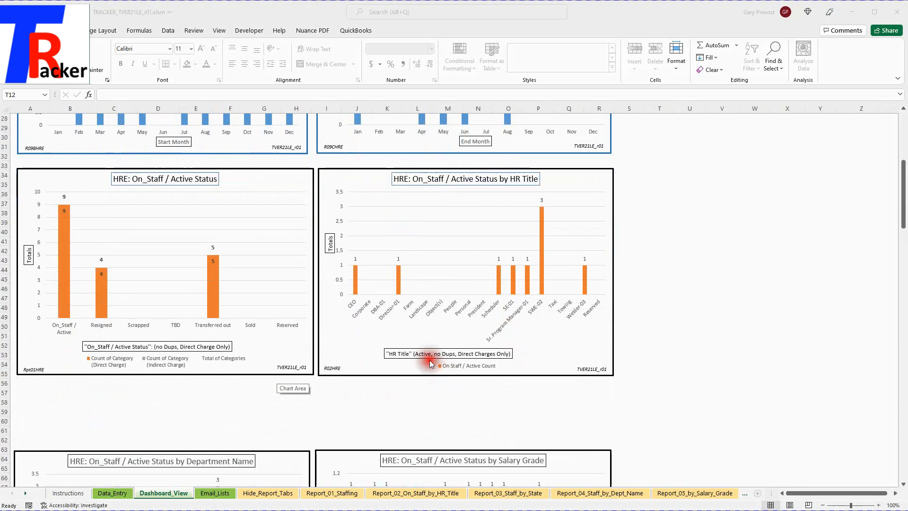
{"action": "scroll", "coordinate": [428, 358], "scroll_direction": "up", "scroll_amount": 1}
{"action": "scroll", "coordinate": [429, 356], "scroll_direction": "down", "scroll_amount": 2}
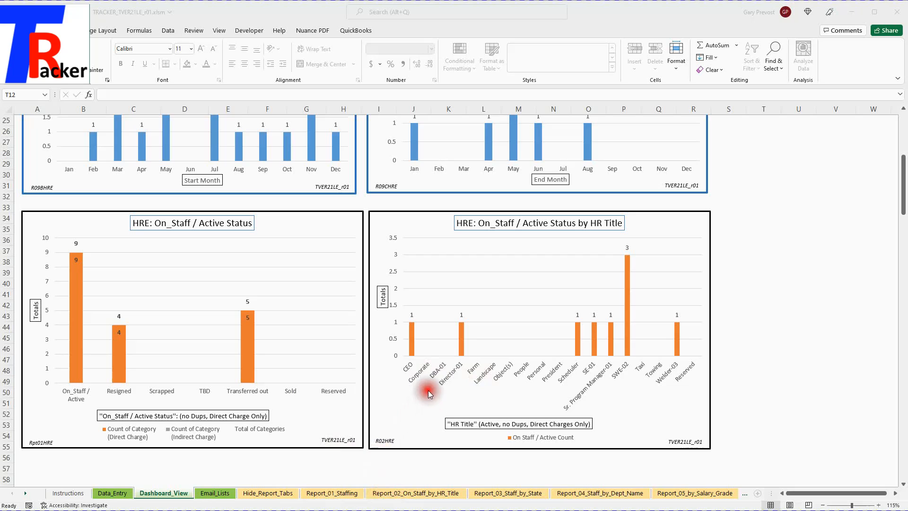
Filter Corporate and DBA-01 out of the title column on Report_02_On_Staff_by_HR_Title and check the HR Title chart on Dashboard_View.
{"action": "left_click", "coordinate": [387, 492]}
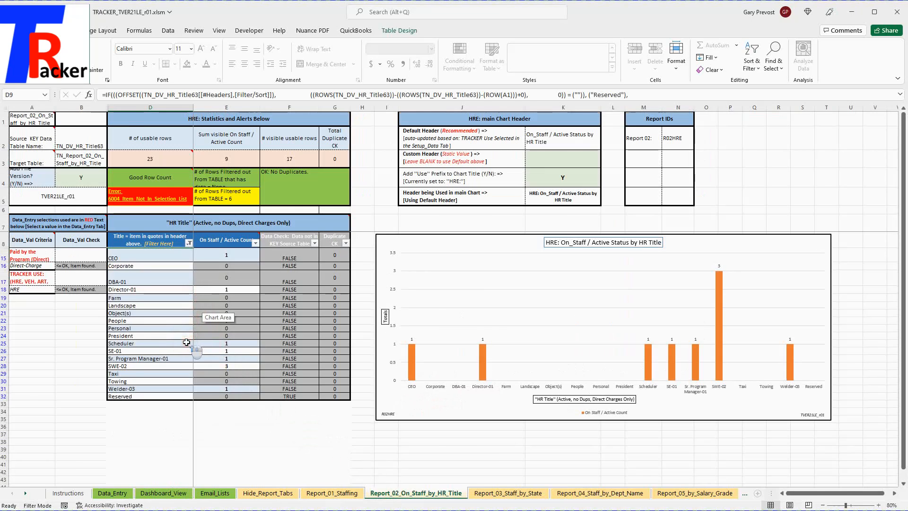
{"action": "scroll", "coordinate": [187, 342], "scroll_direction": "up", "scroll_amount": 3}
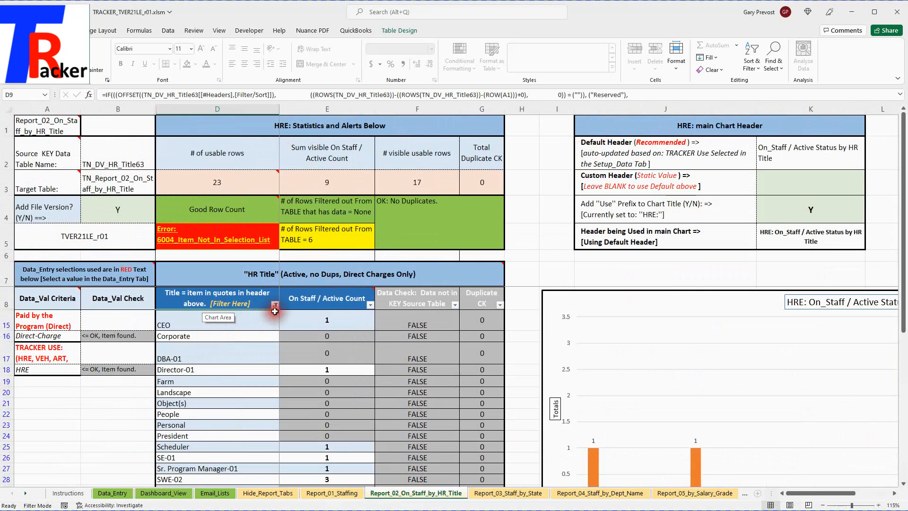
{"action": "left_click", "coordinate": [275, 306]}
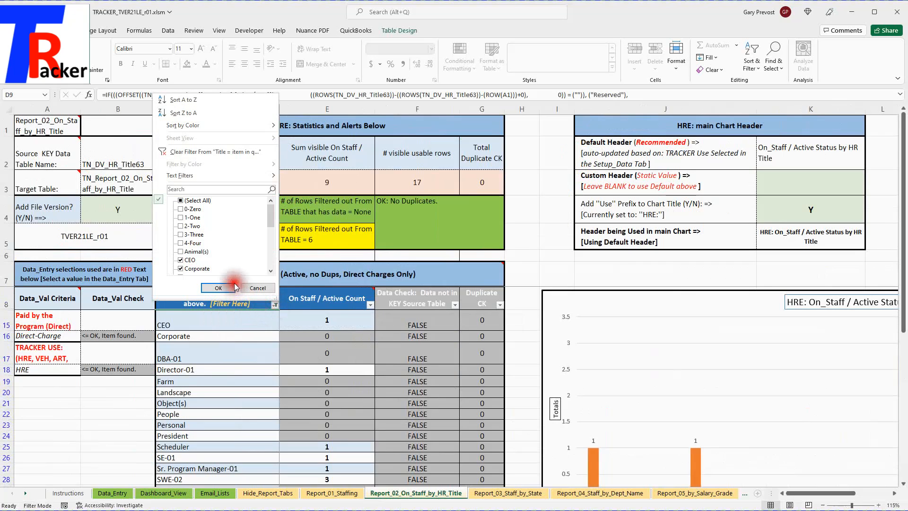
{"action": "scroll", "coordinate": [202, 254], "scroll_direction": "down", "scroll_amount": 1}
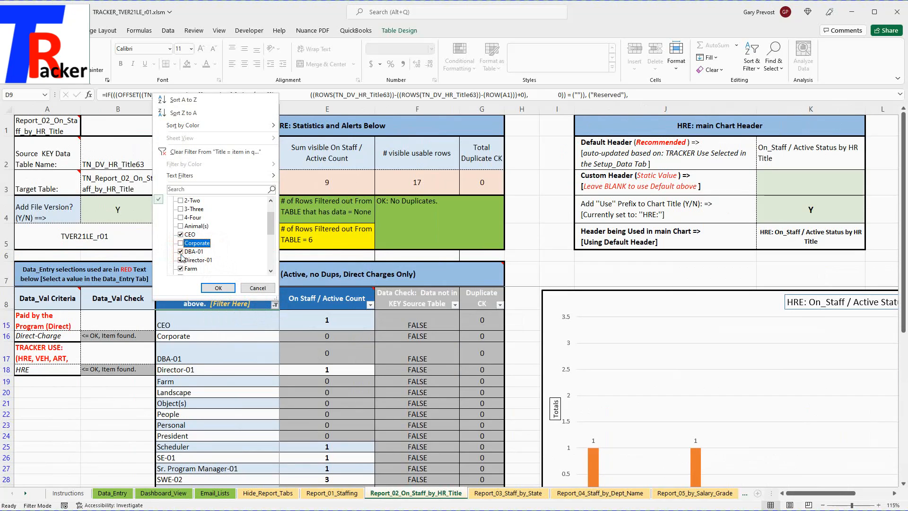
{"action": "scroll", "coordinate": [222, 265], "scroll_direction": "down", "scroll_amount": 1}
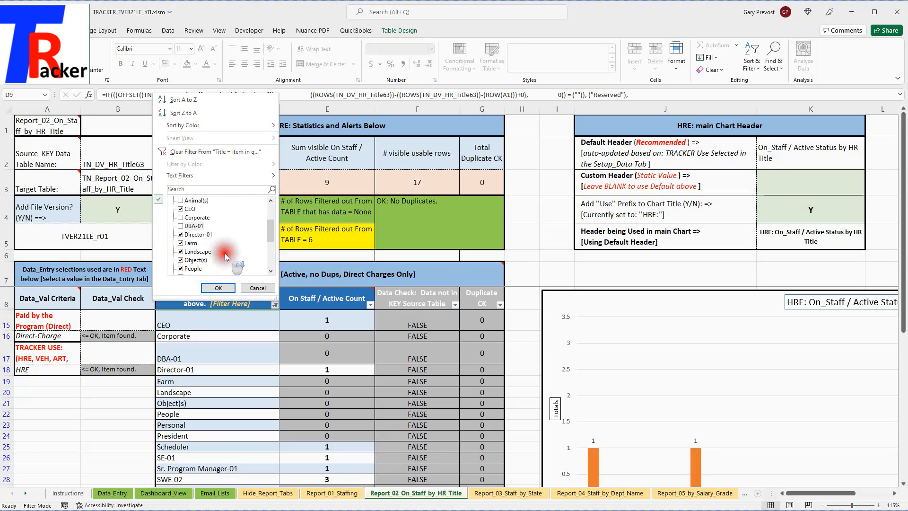
{"action": "scroll", "coordinate": [223, 258], "scroll_direction": "down", "scroll_amount": 3}
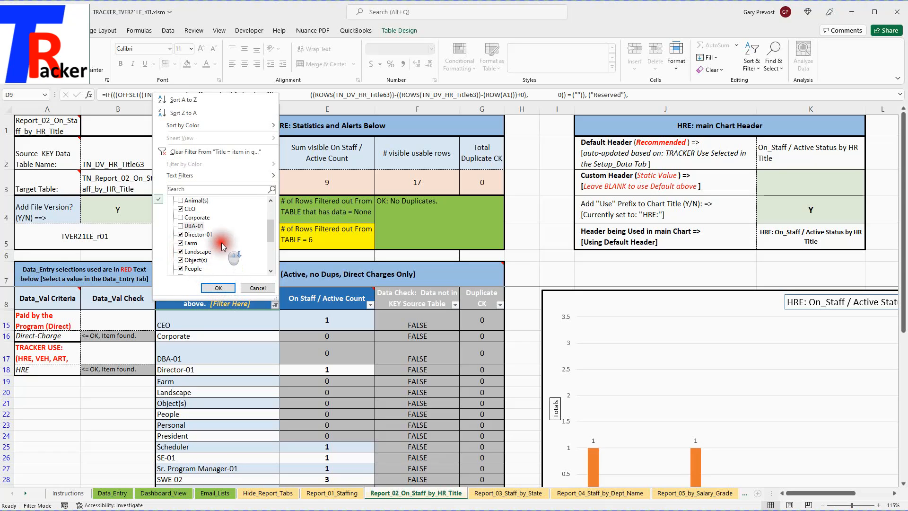
{"action": "left_click", "coordinate": [217, 288]}
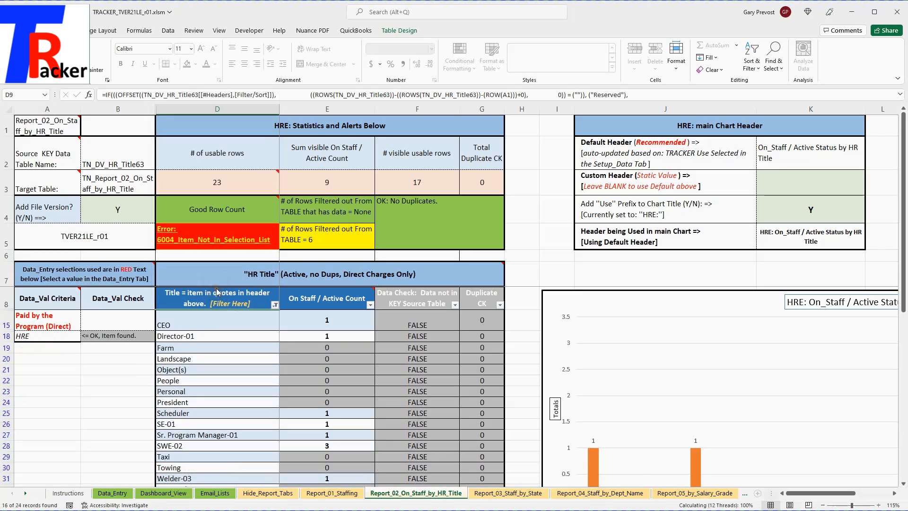
{"action": "scroll", "coordinate": [580, 399], "scroll_direction": "down", "scroll_amount": 4}
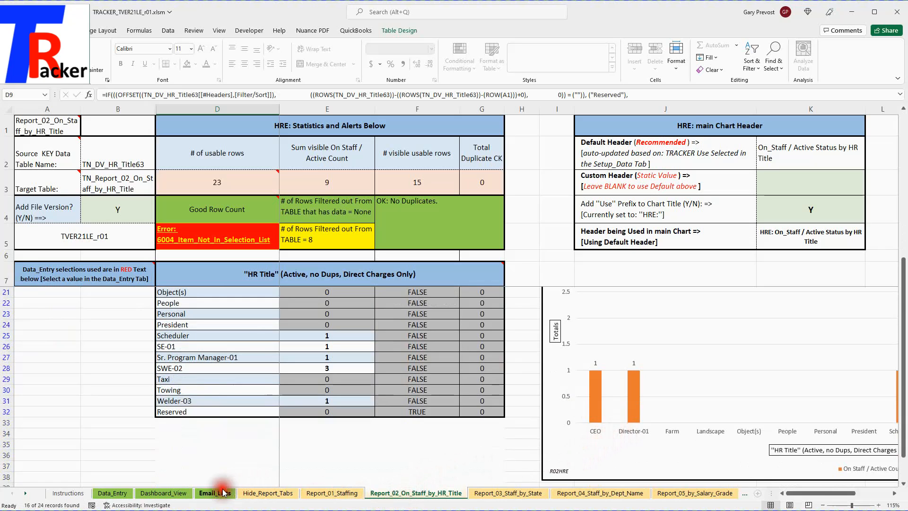
{"action": "left_click", "coordinate": [159, 494]}
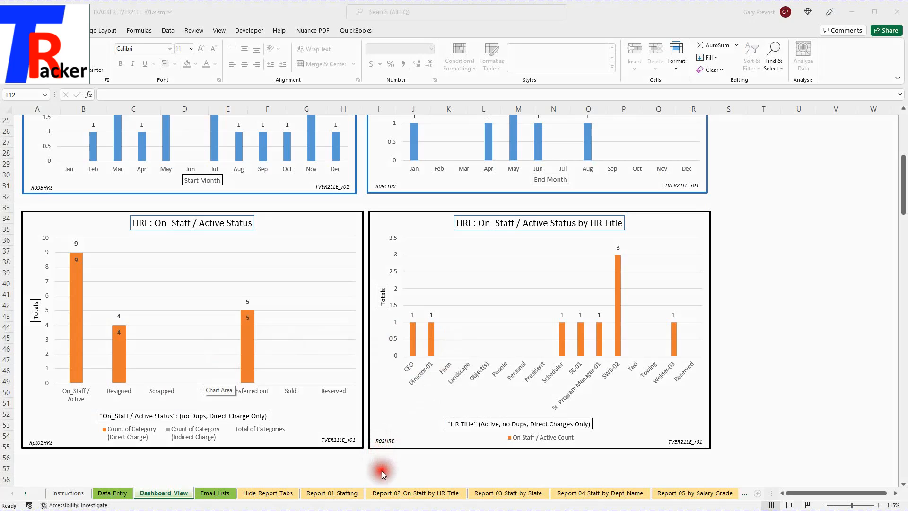
On Report_02_On_Staff_by_HR_Title, reselect all items in the title column filter so every HR title row shows.
{"action": "left_click", "coordinate": [387, 494]}
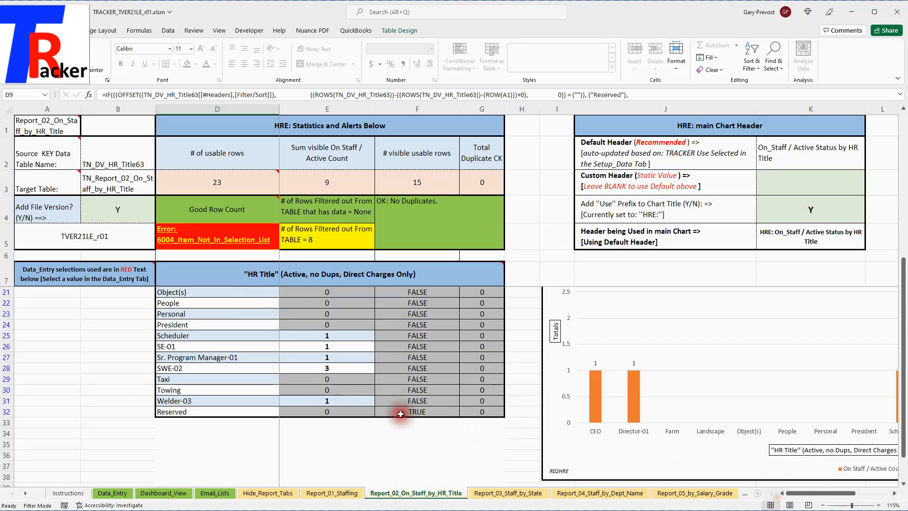
{"action": "scroll", "coordinate": [378, 406], "scroll_direction": "up", "scroll_amount": 2}
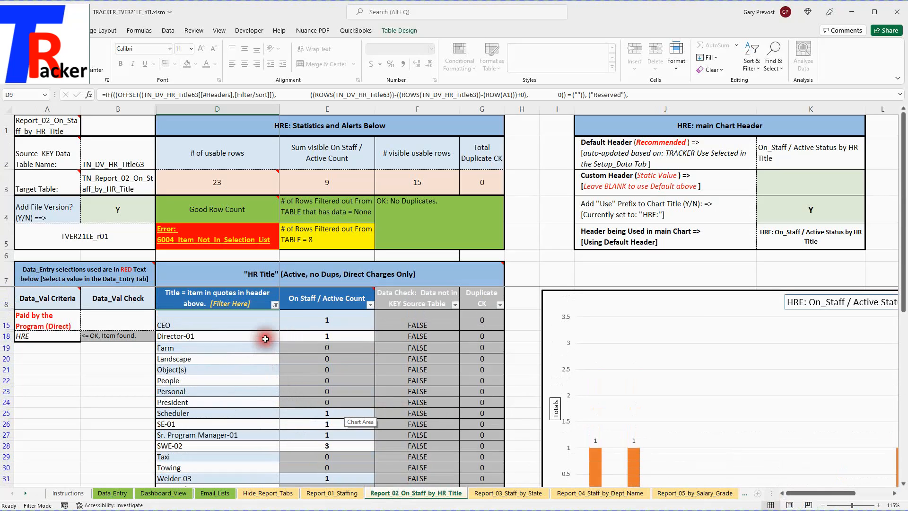
{"action": "left_click", "coordinate": [274, 305]}
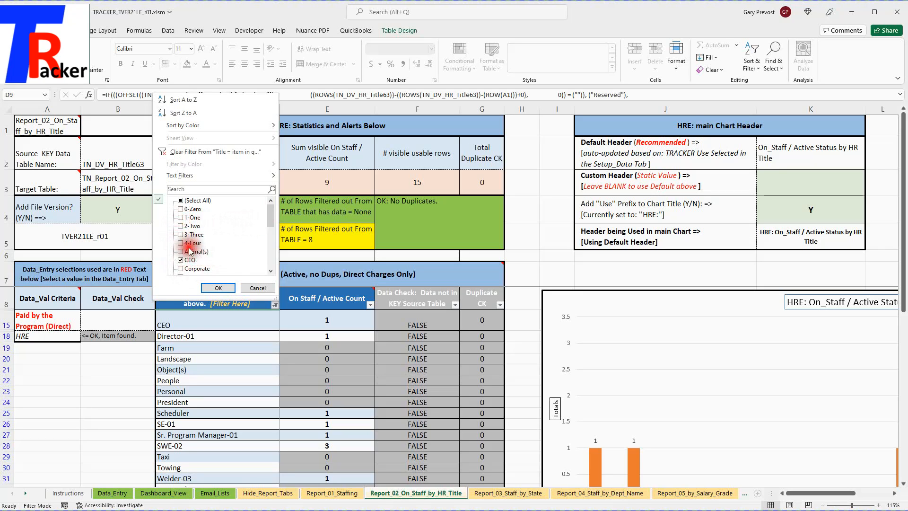
{"action": "mouse_move", "coordinate": [270, 220]}
{"action": "left_mouse_down"}
{"action": "mouse_move", "coordinate": [263, 238]}
{"action": "mouse_move", "coordinate": [270, 211]}
{"action": "left_mouse_up"}
{"action": "left_click", "coordinate": [180, 200]}
{"action": "left_click", "coordinate": [217, 287]}
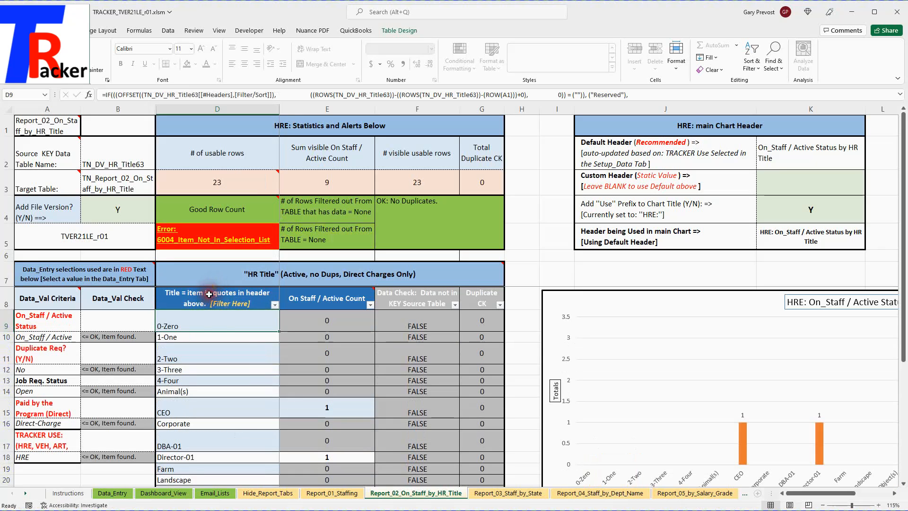
{"action": "scroll", "coordinate": [243, 386], "scroll_direction": "down", "scroll_amount": 3}
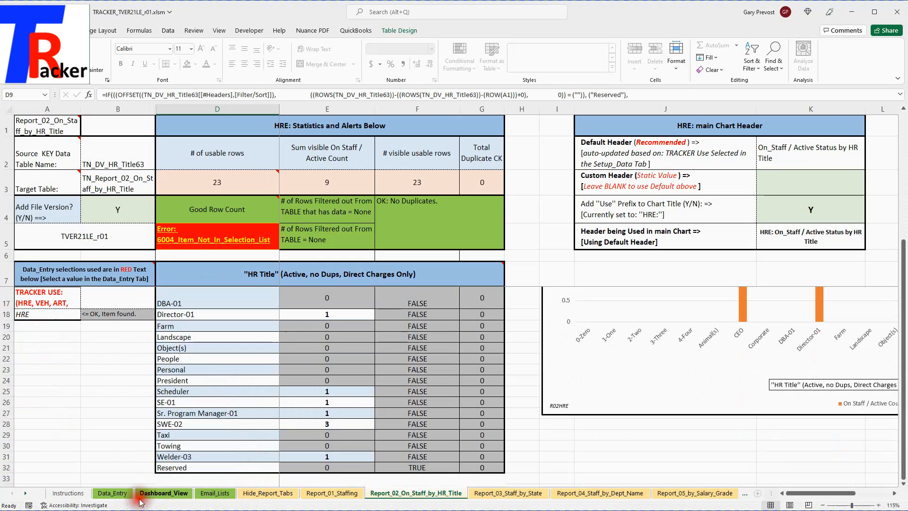
On the Data_Entry sheet, select all values in the TRACKER USE column filter to show every entry.
{"action": "left_click", "coordinate": [113, 494]}
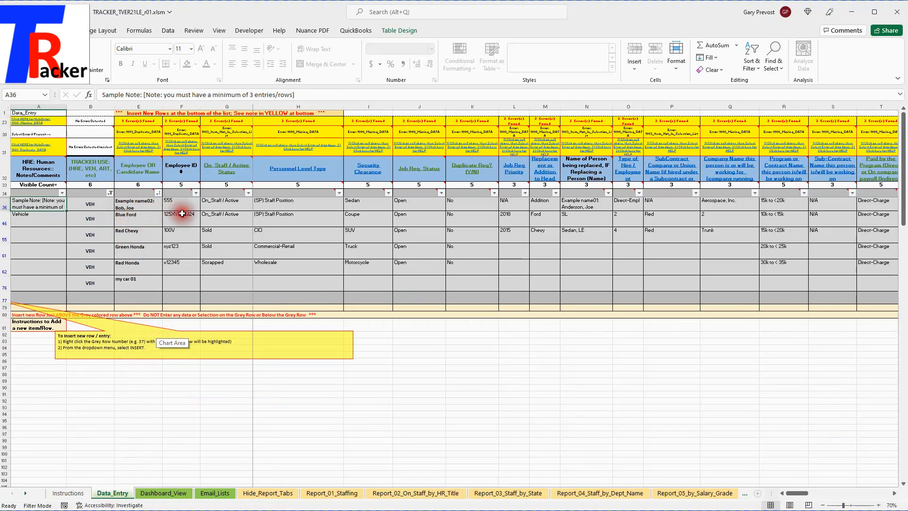
{"action": "left_click", "coordinate": [404, 262]}
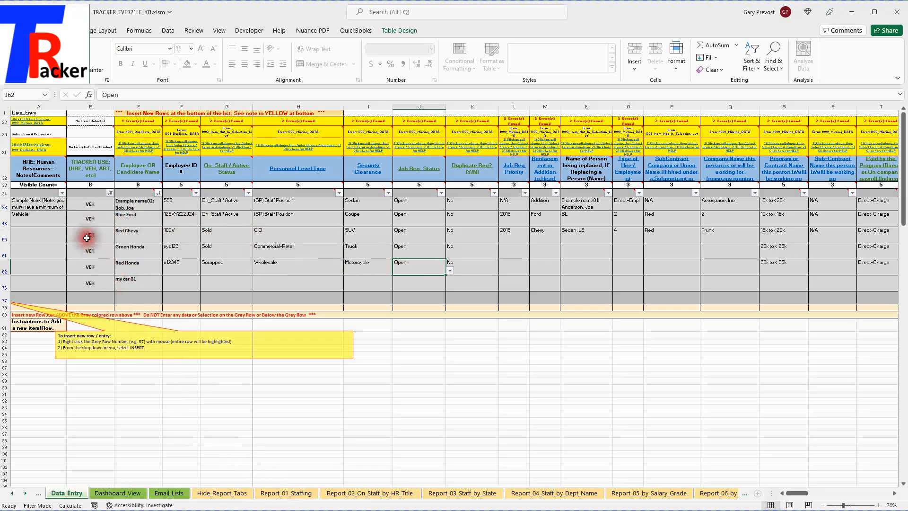
{"action": "mouse_move", "coordinate": [27, 165]}
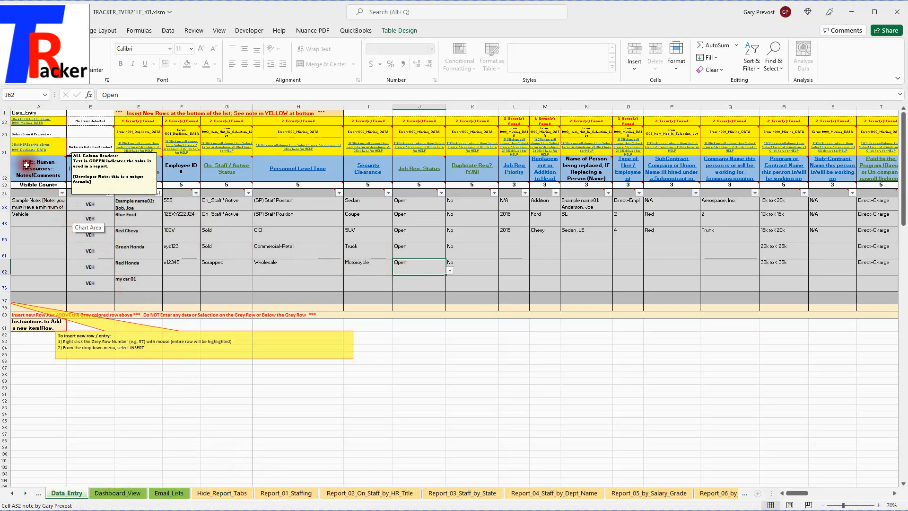
{"action": "left_click", "coordinate": [24, 168]}
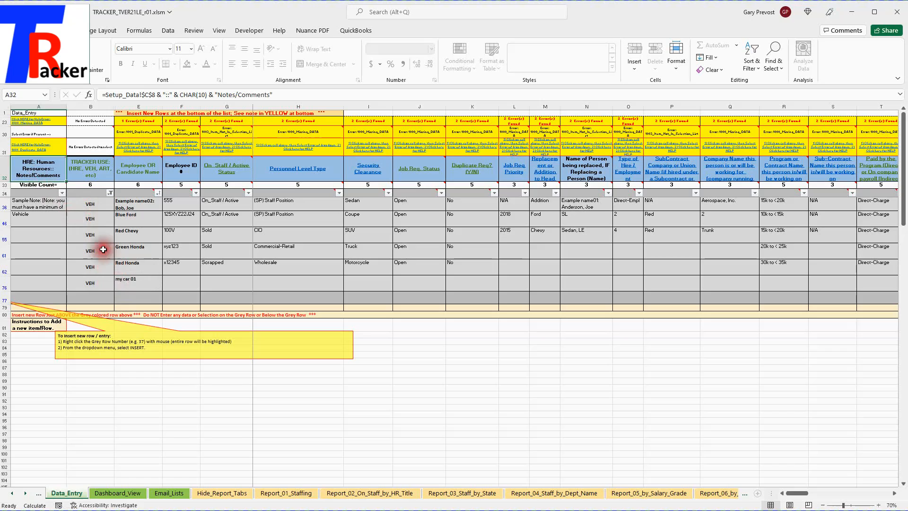
{"action": "left_click", "coordinate": [109, 193]}
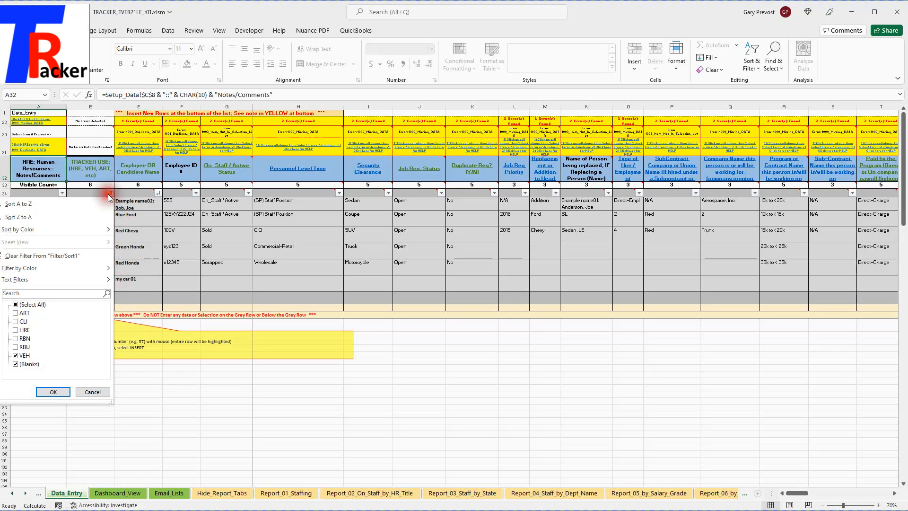
{"action": "left_click", "coordinate": [14, 305]}
{"action": "left_click", "coordinate": [50, 393]}
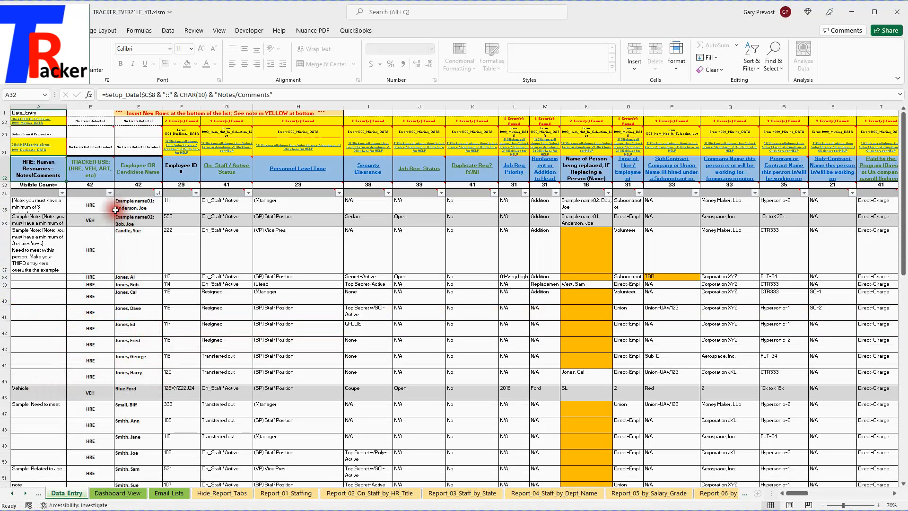
Filter ART, CLI, RBN, RBU and VEH out of the TRACKER USE column, keeping HRE and blanks, and review the remaining rows.
{"action": "left_click", "coordinate": [110, 193]}
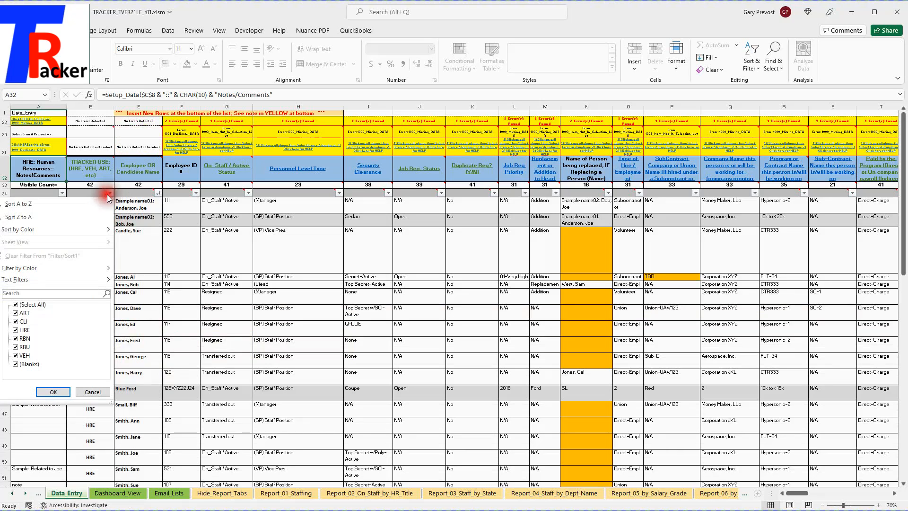
{"action": "left_click", "coordinate": [17, 313]}
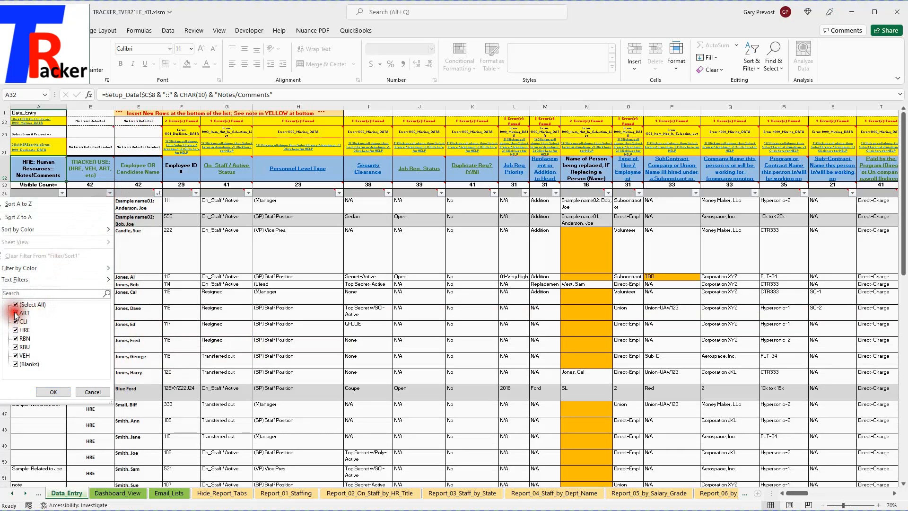
{"action": "left_click", "coordinate": [16, 338]}
{"action": "left_click", "coordinate": [16, 347]}
{"action": "left_click", "coordinate": [15, 356]}
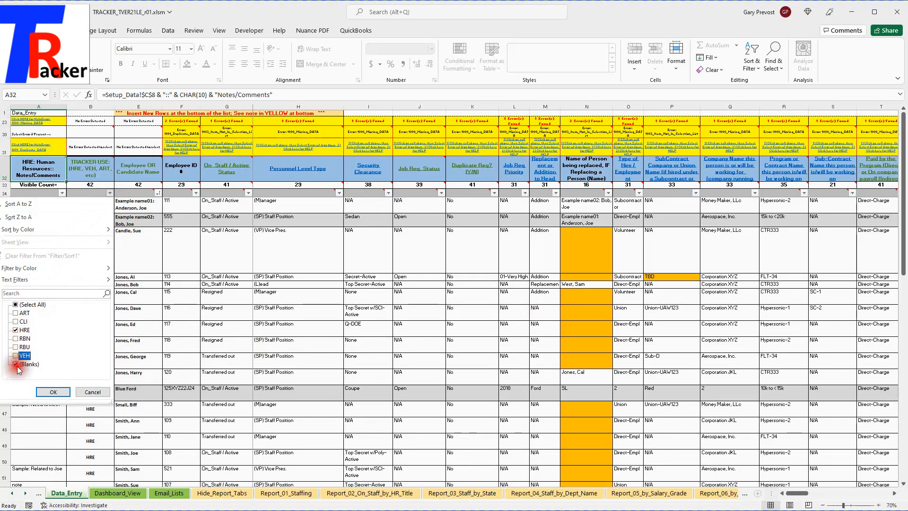
{"action": "left_click", "coordinate": [57, 393]}
{"action": "left_click", "coordinate": [53, 392]}
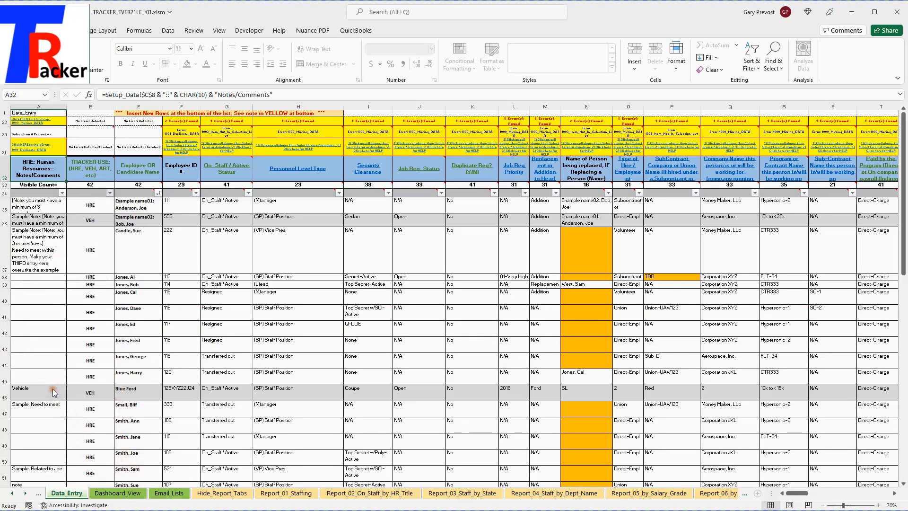
{"action": "scroll", "coordinate": [161, 331], "scroll_direction": "down", "scroll_amount": 2}
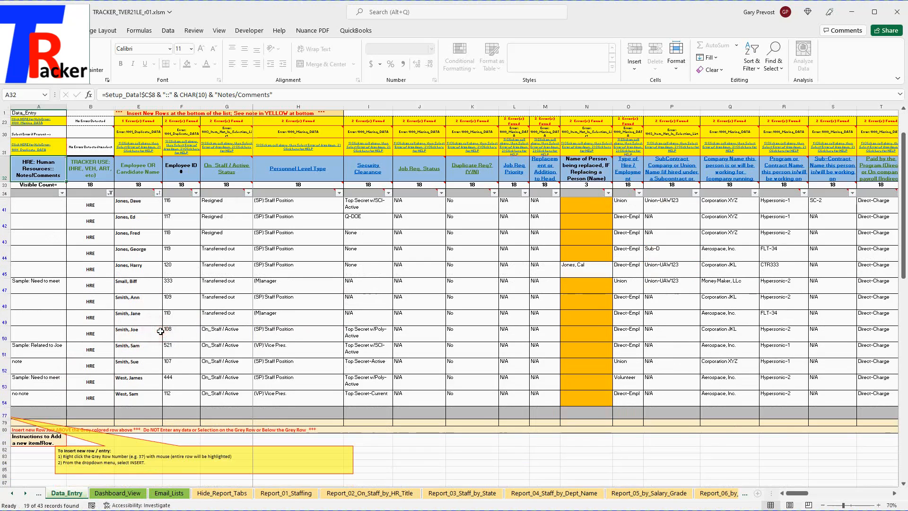
{"action": "scroll", "coordinate": [160, 331], "scroll_direction": "up", "scroll_amount": 2}
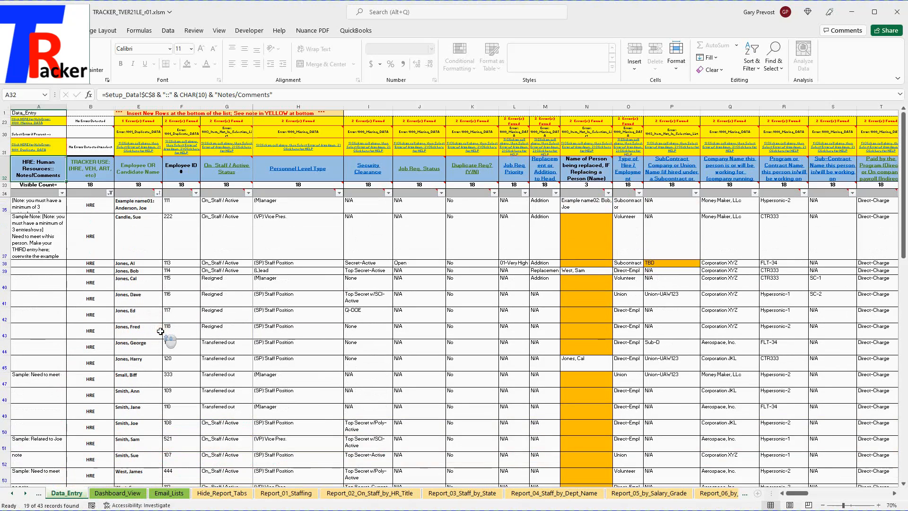
Compare the On_Staff / Active Status by HR Title chart on Dashboard_View with its source table on Report_02_On_Staff_by_HR_Title.
{"action": "left_click", "coordinate": [119, 497]}
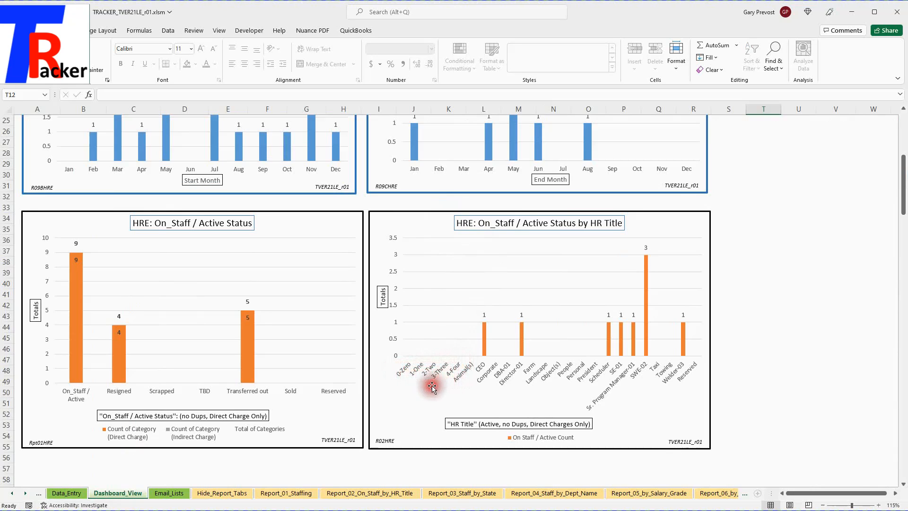
{"action": "left_click", "coordinate": [363, 493]}
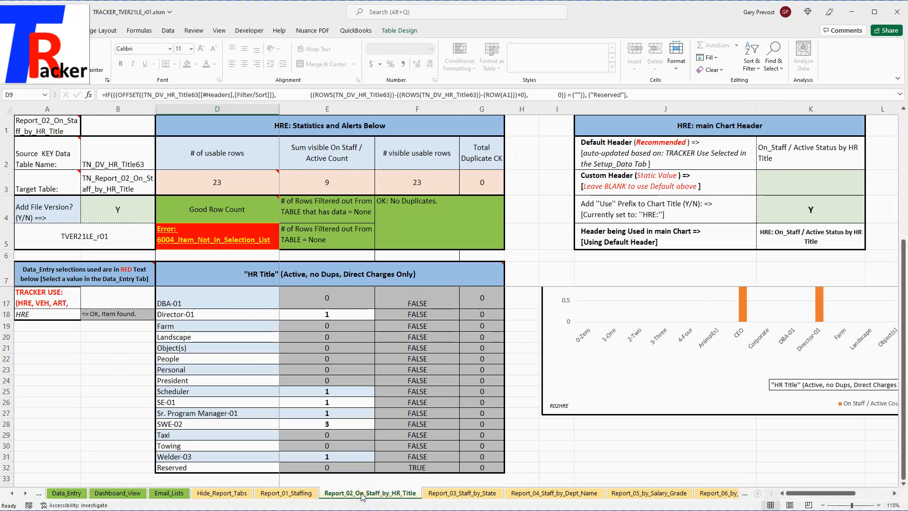
{"action": "scroll", "coordinate": [358, 411], "scroll_direction": "up", "scroll_amount": 3}
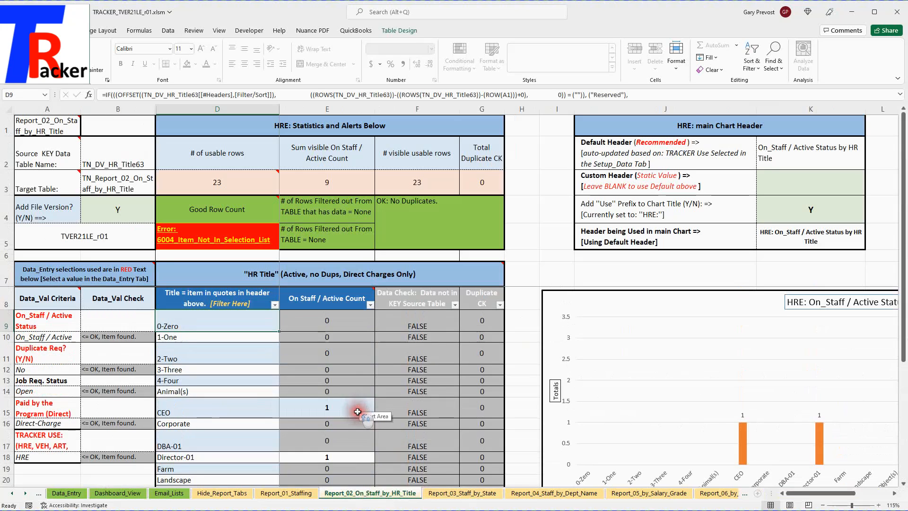
Examine the location of work chart and the title column's filter list on Report_03_Staff_by_State, leaving the filter unchanged.
{"action": "left_click", "coordinate": [476, 494]}
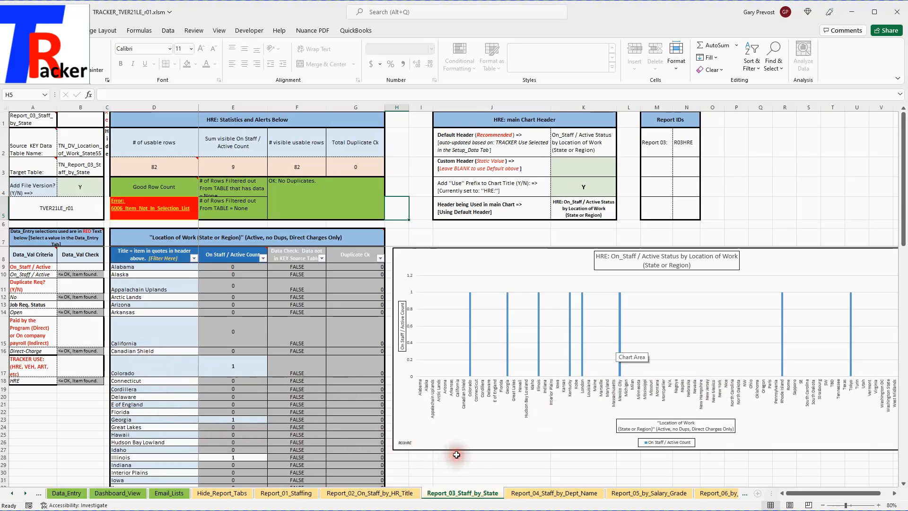
{"action": "mouse_move", "coordinate": [798, 493]}
{"action": "left_mouse_down"}
{"action": "mouse_move", "coordinate": [809, 492]}
{"action": "mouse_move", "coordinate": [799, 492]}
{"action": "left_mouse_up"}
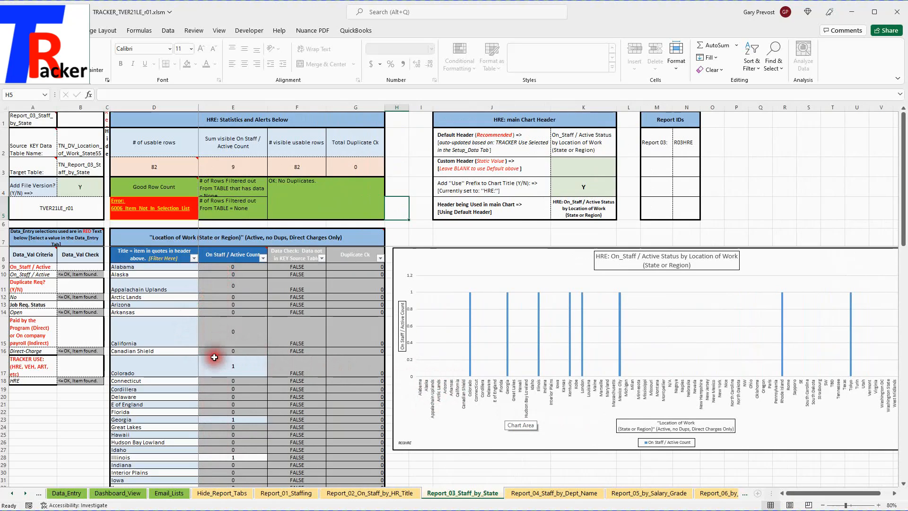
{"action": "left_click", "coordinate": [194, 258]}
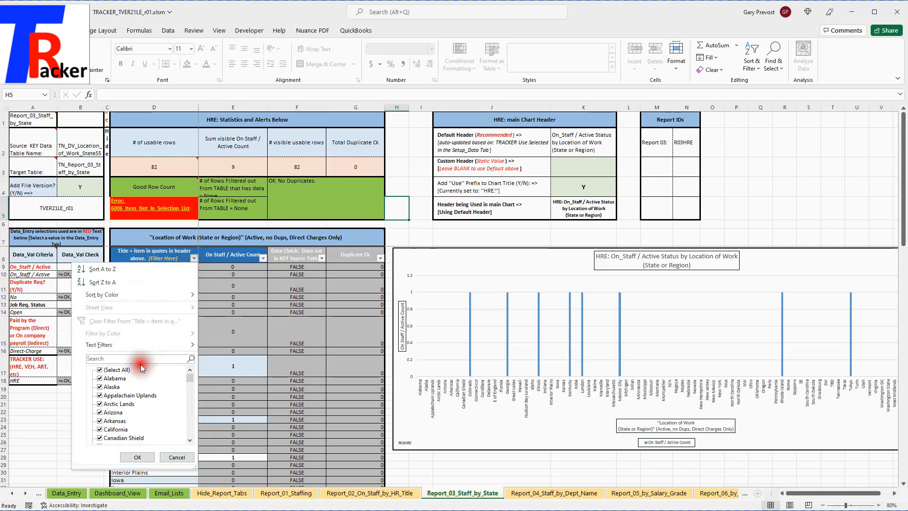
{"action": "left_click", "coordinate": [175, 456]}
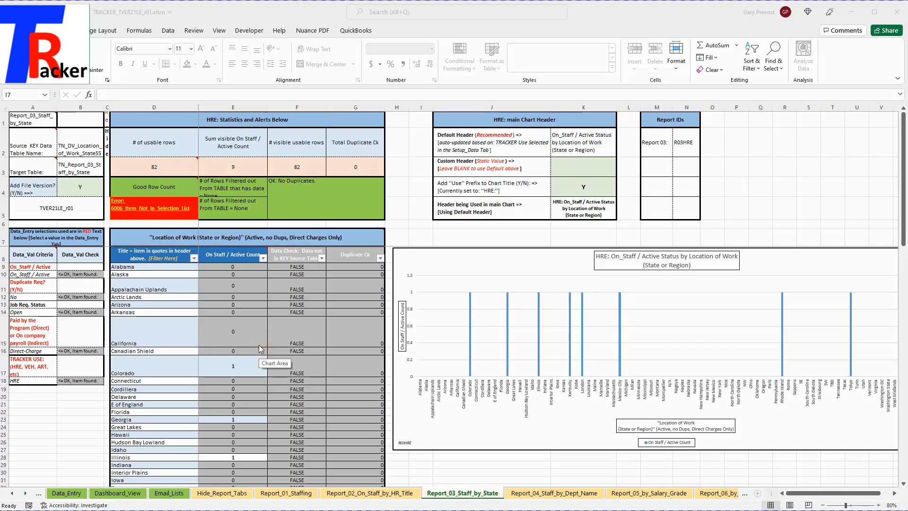
On the Data_Entry sheet, examine the column header notes and the dropdown choices for On_Staff / Active Status and Personnel Level Type.
{"action": "left_click", "coordinate": [64, 494]}
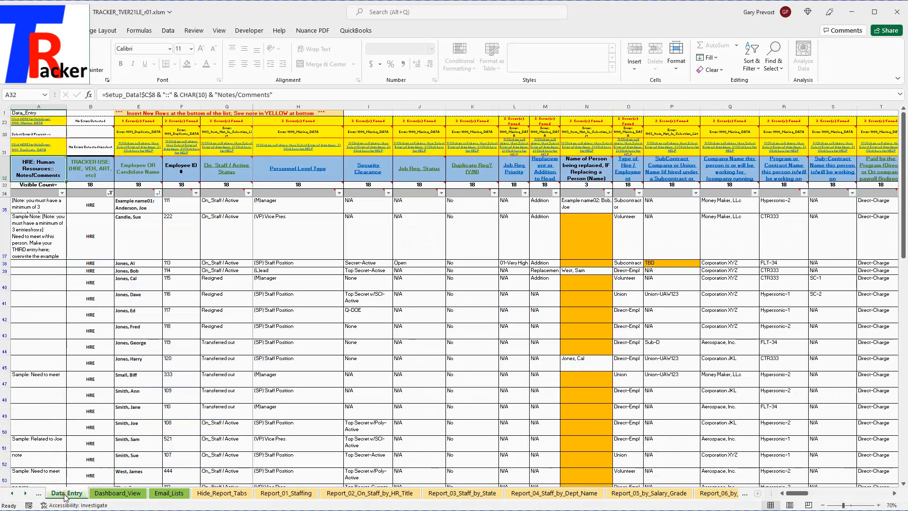
{"action": "left_click", "coordinate": [88, 275]}
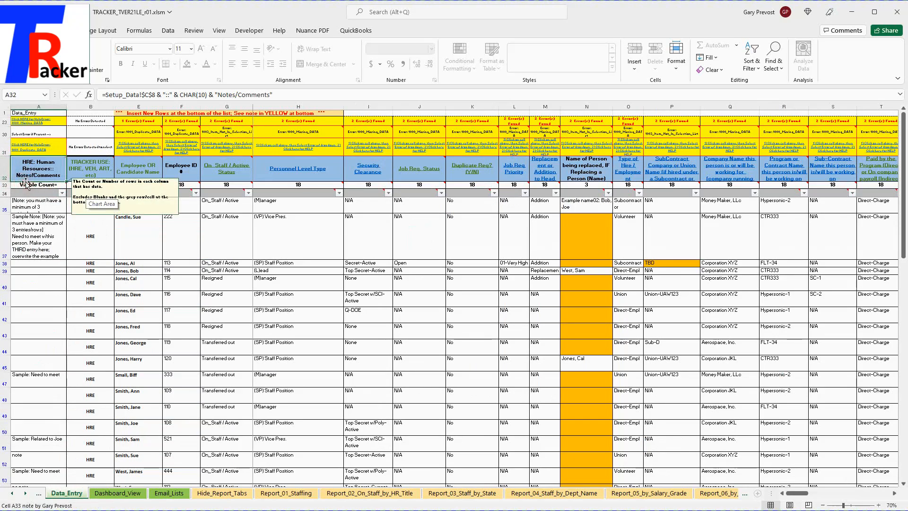
{"action": "mouse_move", "coordinate": [78, 175]}
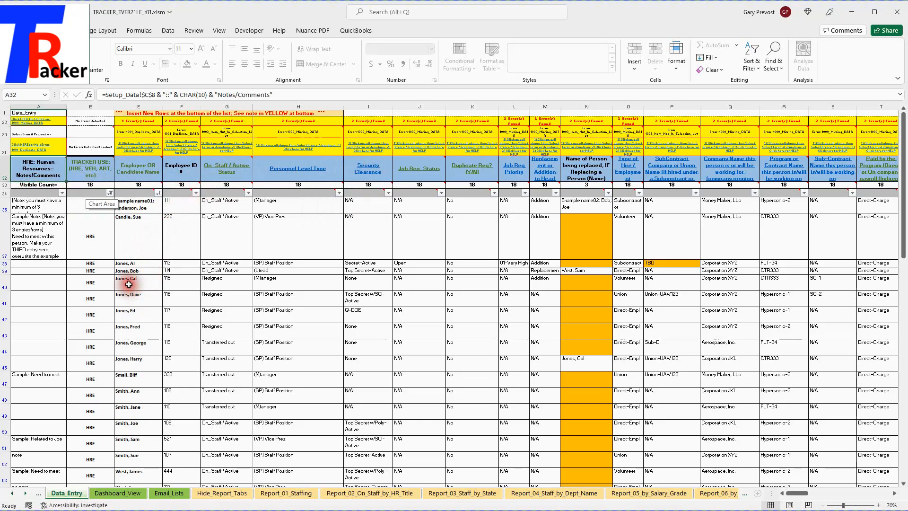
{"action": "left_click", "coordinate": [221, 300]}
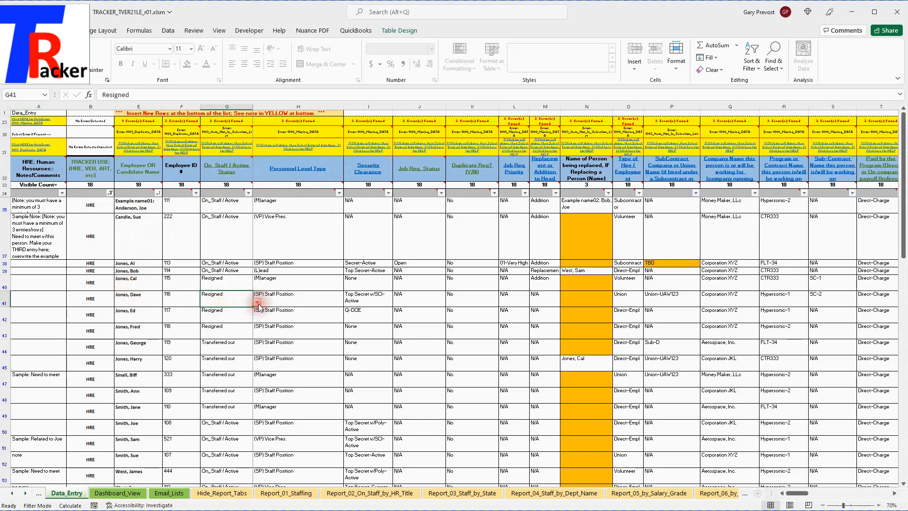
{"action": "left_click", "coordinate": [256, 302]}
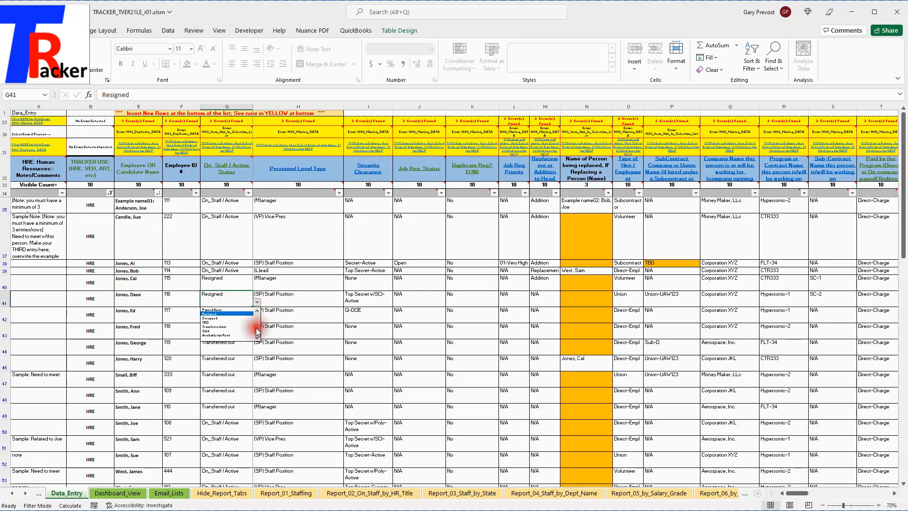
{"action": "left_click", "coordinate": [257, 302]}
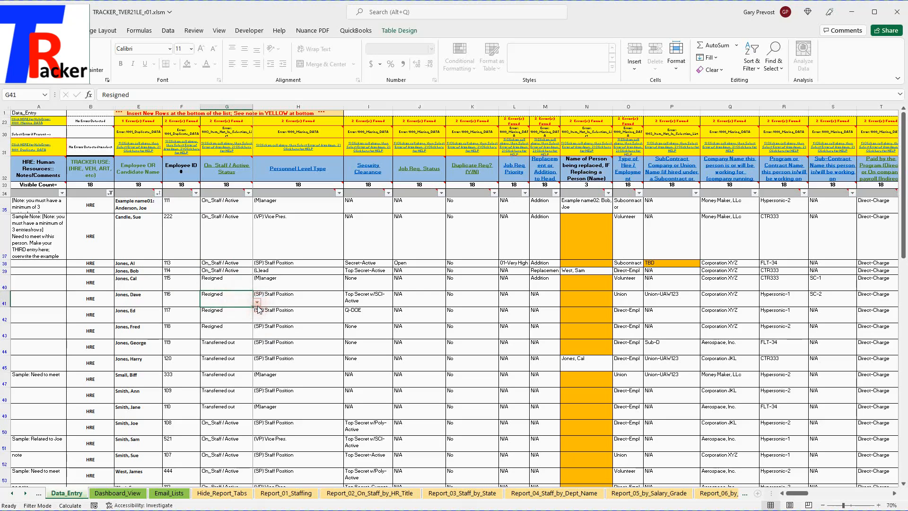
{"action": "mouse_move", "coordinate": [32, 171]}
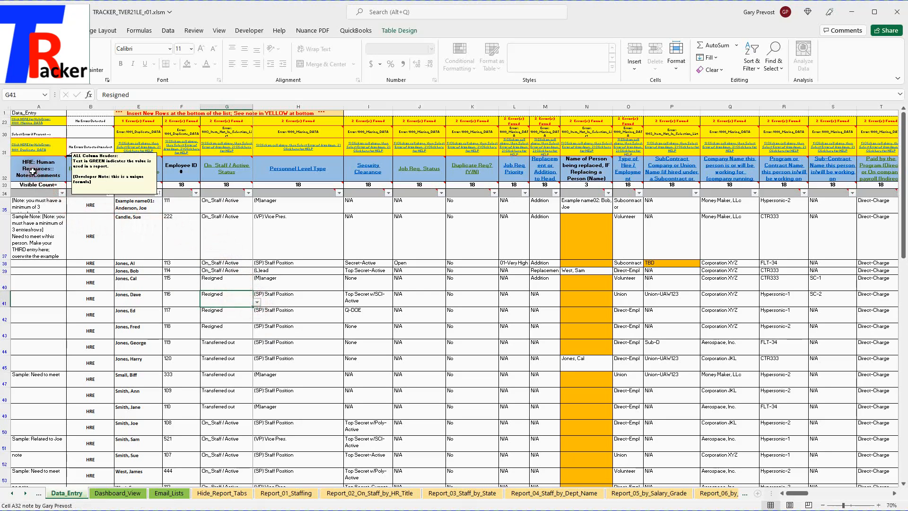
{"action": "mouse_move", "coordinate": [219, 170]}
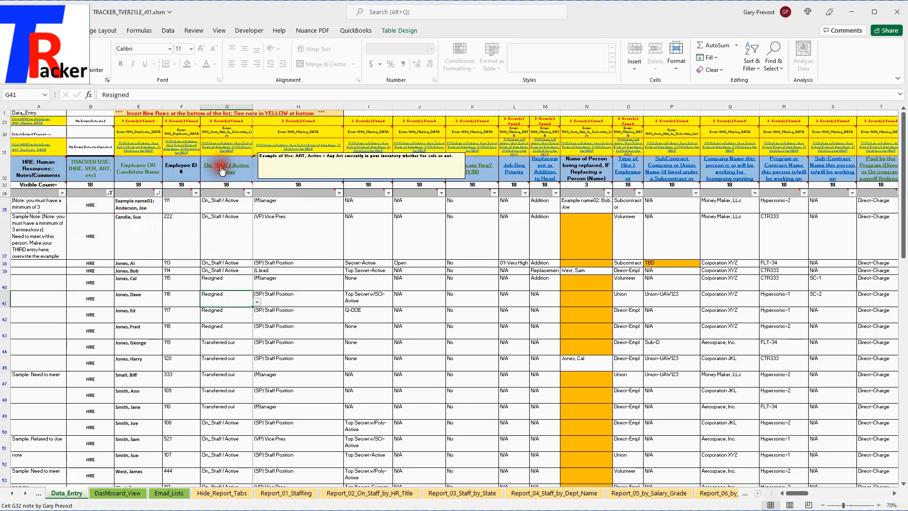
{"action": "left_click", "coordinate": [257, 302]}
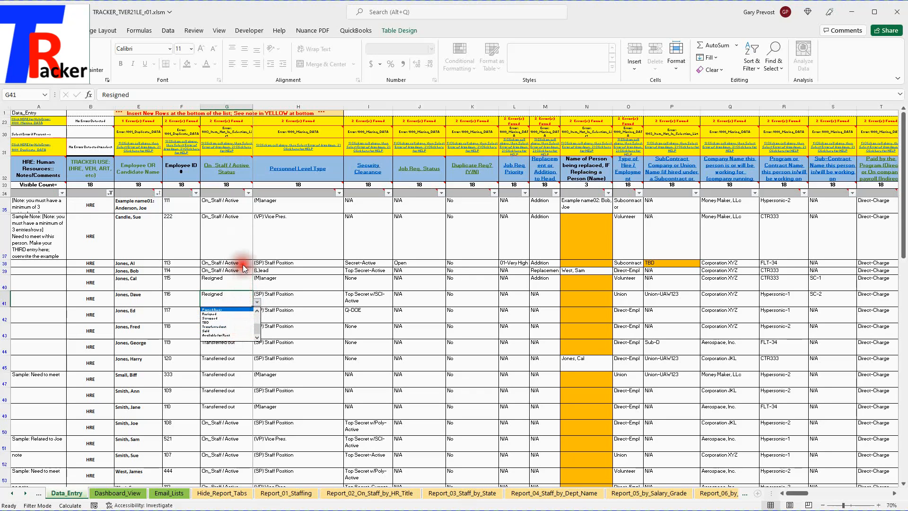
{"action": "left_click", "coordinate": [308, 234]}
{"action": "left_click", "coordinate": [314, 296]}
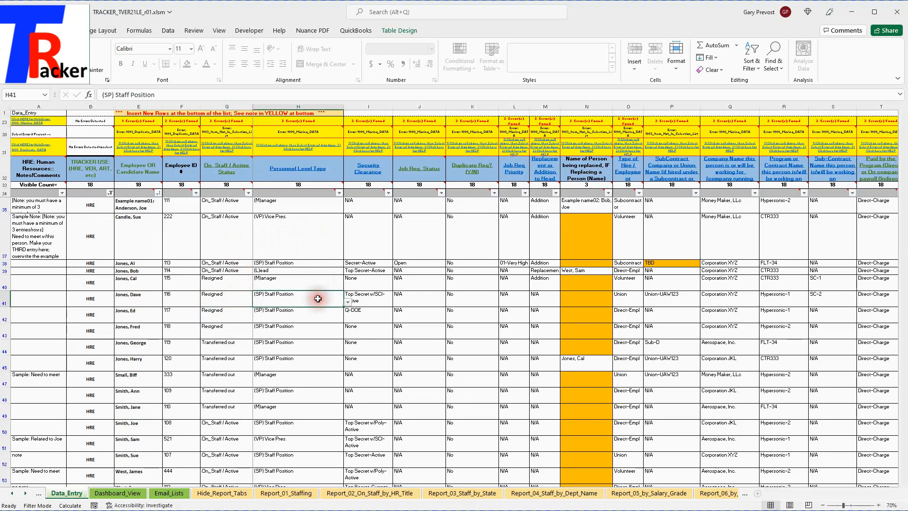
{"action": "left_click", "coordinate": [347, 302]}
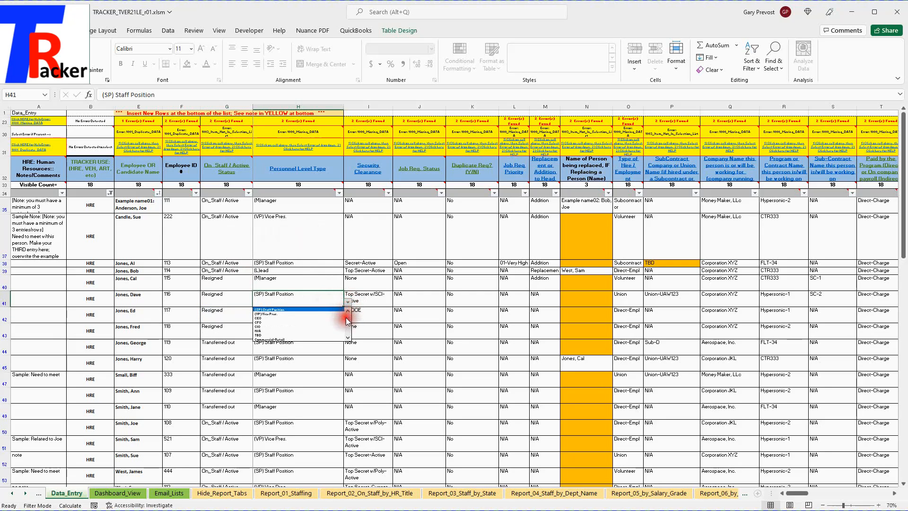
{"action": "left_click_drag", "start_coordinate": [347, 320], "coordinate": [347, 323]}
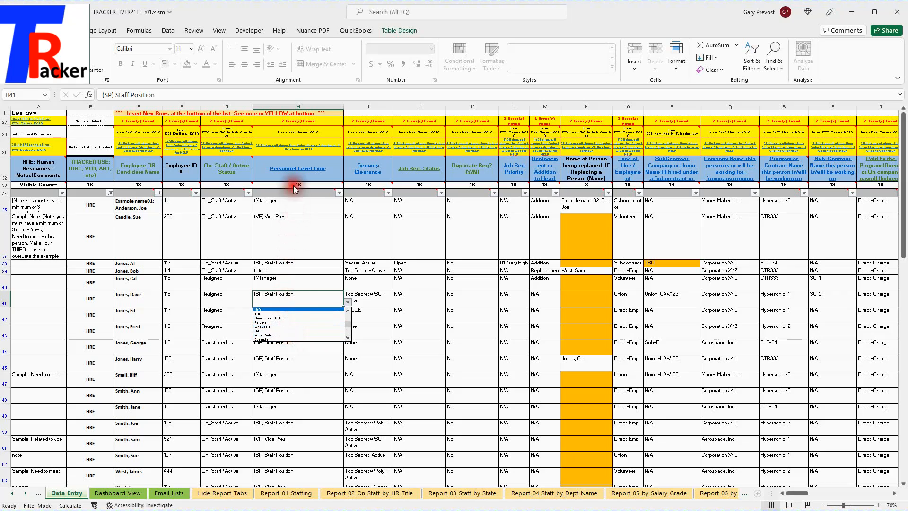
Follow the Personnel Level Type header link to its selection list on Data_Val and find the entries below Wholesale.
{"action": "left_click", "coordinate": [293, 167]}
{"action": "left_click", "coordinate": [293, 168]}
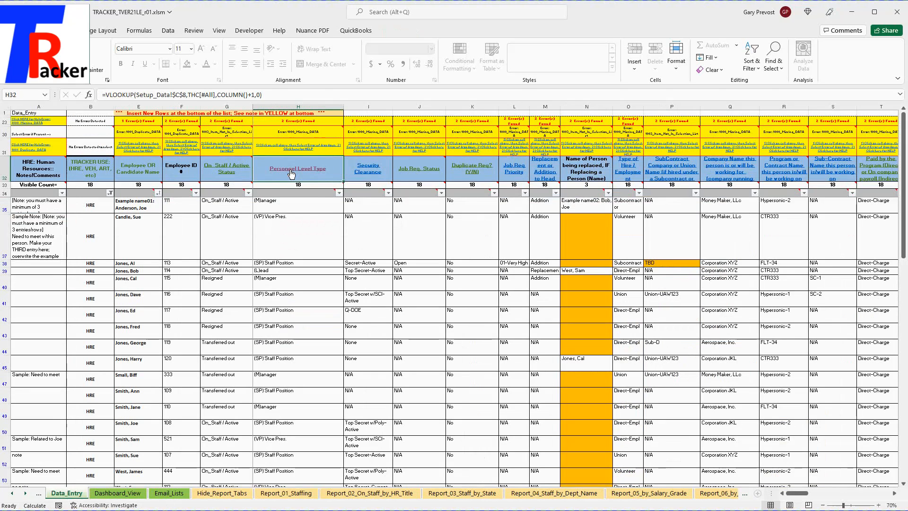
{"action": "left_click", "coordinate": [292, 174]}
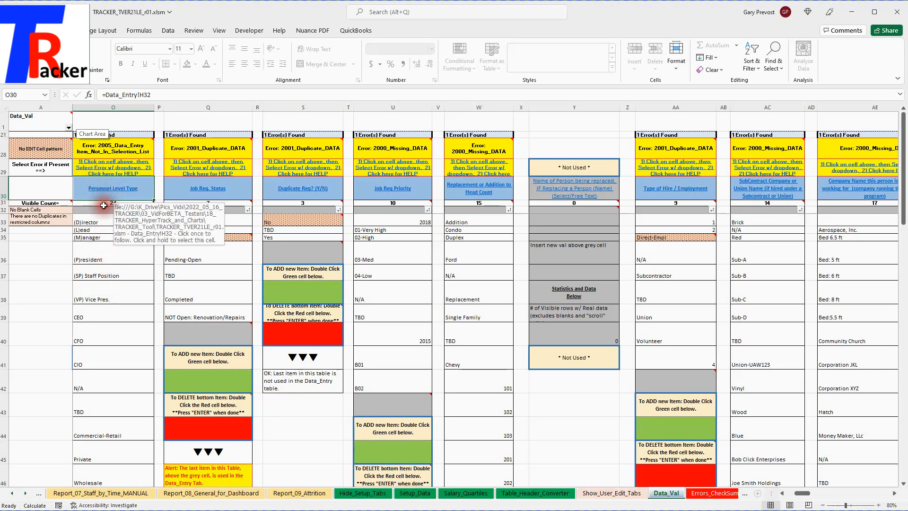
{"action": "scroll", "coordinate": [114, 369], "scroll_direction": "down", "scroll_amount": 3}
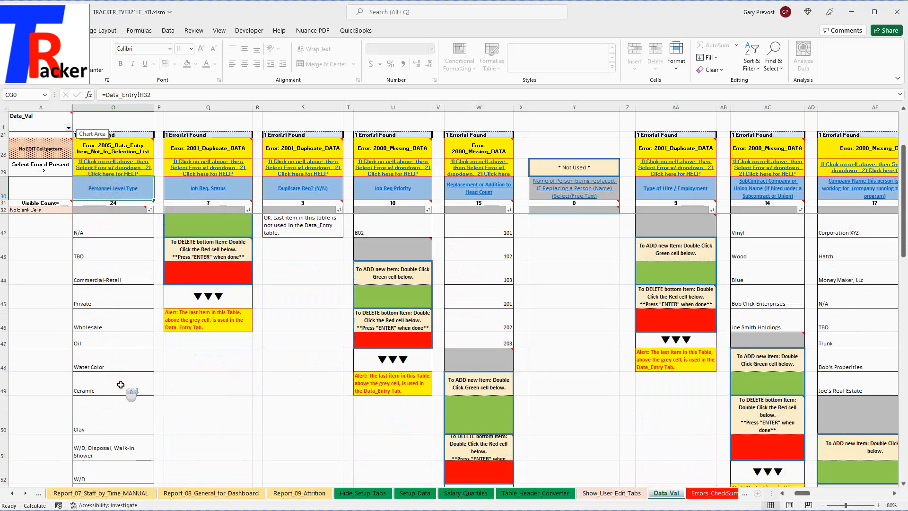
Clear the Oil, Water Color, Ceramic and Clay entries from the Personnel Level Type list.
{"action": "left_click", "coordinate": [117, 347]}
{"action": "left_click", "coordinate": [114, 357]}
{"action": "left_click", "coordinate": [112, 340]}
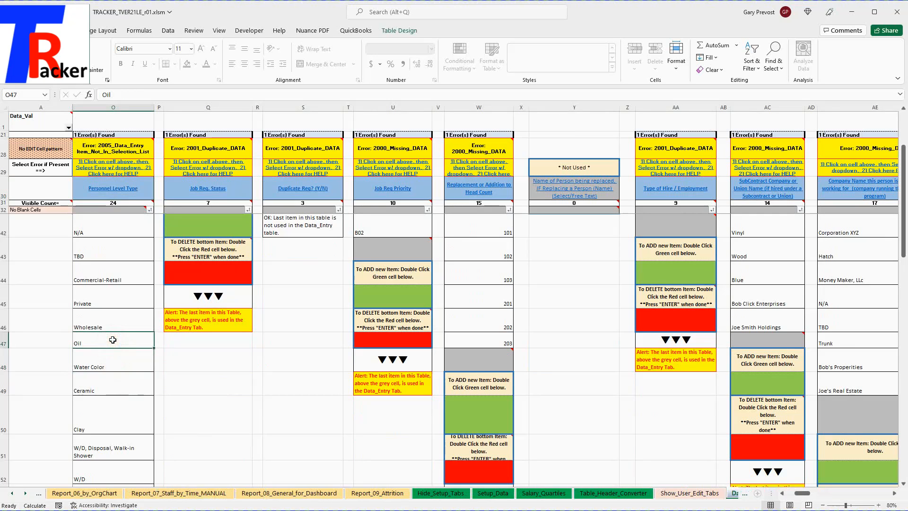
{"action": "left_click", "coordinate": [109, 347]}
{"action": "key", "text": "Delete"}
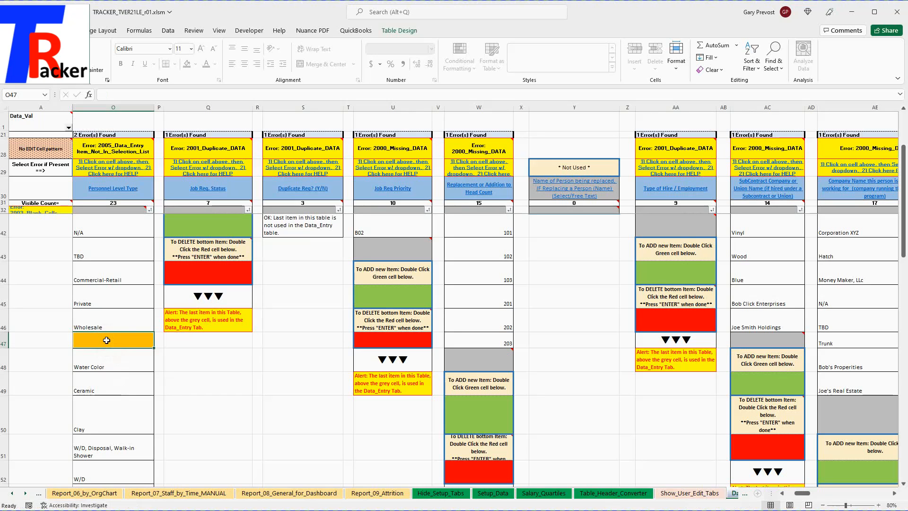
{"action": "left_click", "coordinate": [112, 367]}
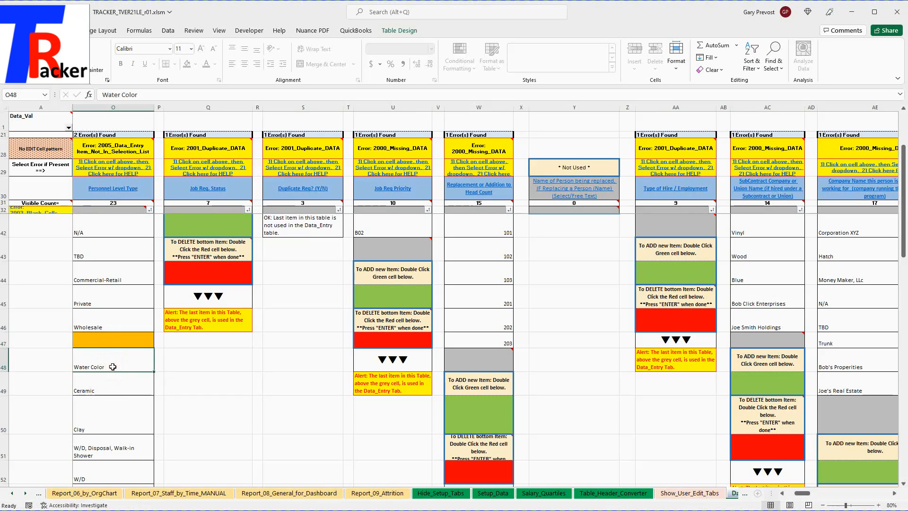
{"action": "key", "text": "Delete"}
{"action": "left_click", "coordinate": [112, 381]}
{"action": "key", "text": "Delete"}
{"action": "left_click", "coordinate": [112, 407]}
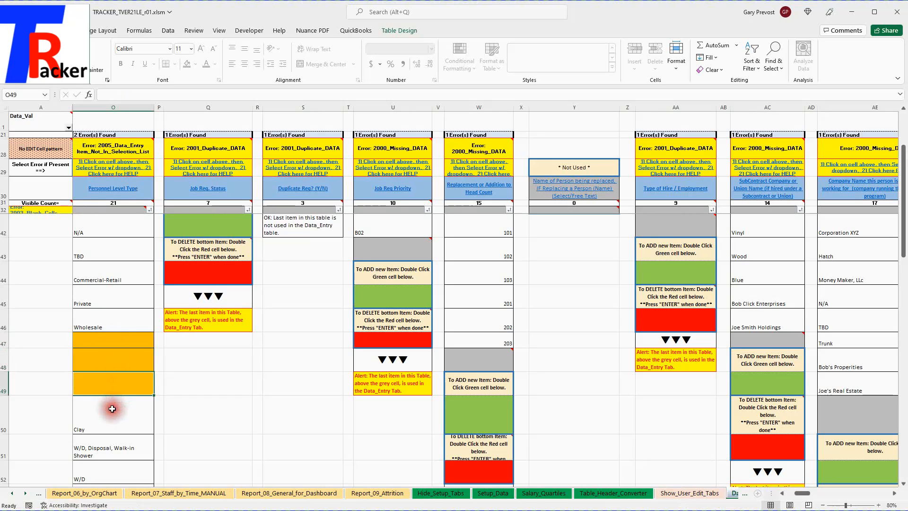
{"action": "key", "text": "Delete"}
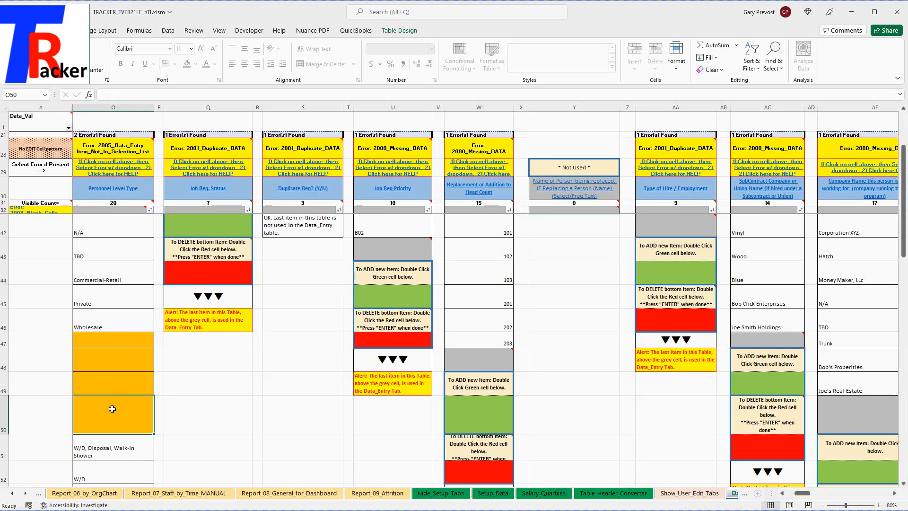
Sort the Personnel Level Type list in ascending order and delete the four blank items at its end.
{"action": "left_click", "coordinate": [149, 210]}
{"action": "left_click", "coordinate": [80, 223]}
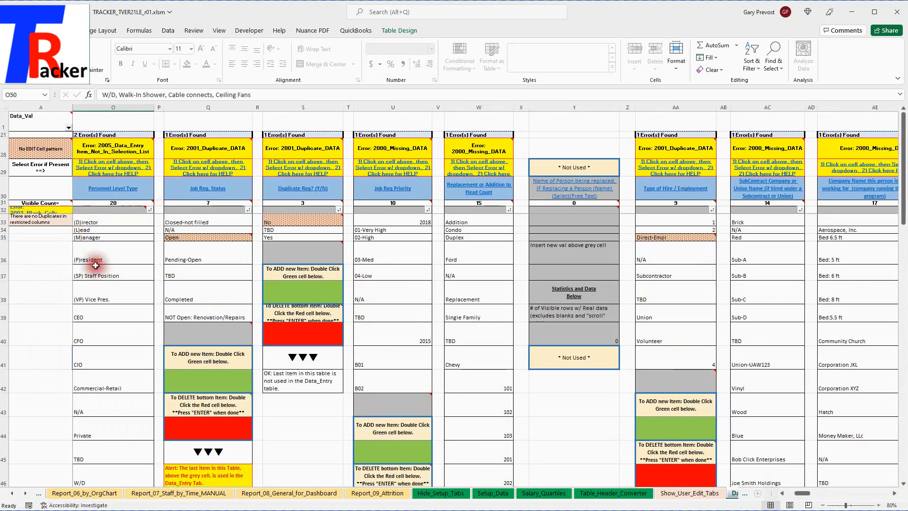
{"action": "scroll", "coordinate": [119, 400], "scroll_direction": "down", "scroll_amount": 1}
{"action": "scroll", "coordinate": [116, 401], "scroll_direction": "down", "scroll_amount": 2}
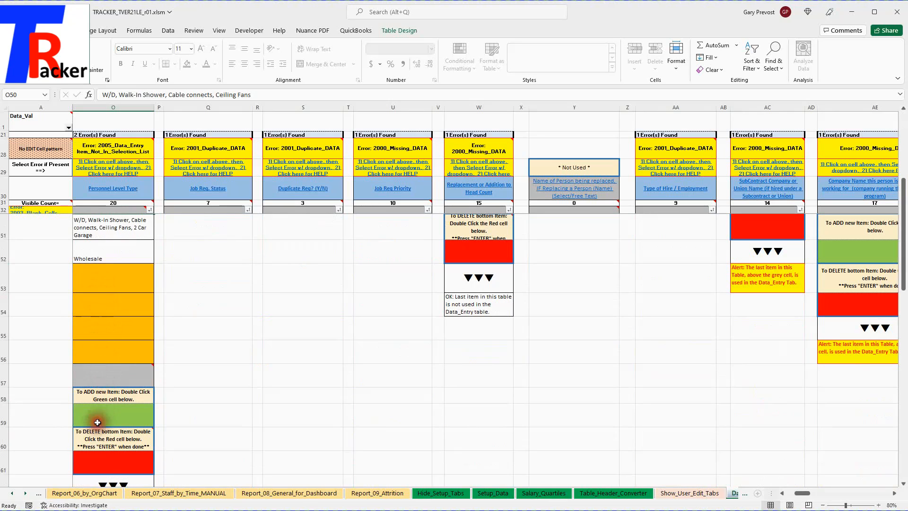
{"action": "mouse_move", "coordinate": [105, 442]}
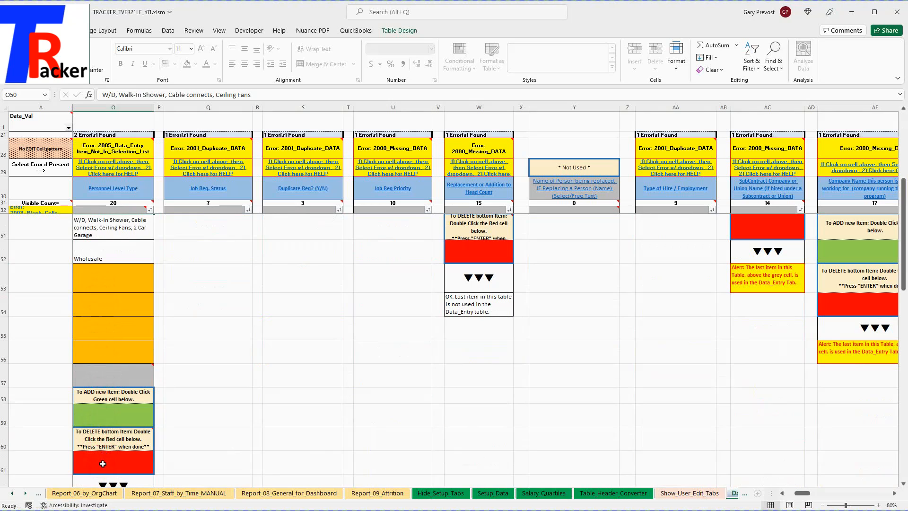
{"action": "double_click", "coordinate": [116, 471]}
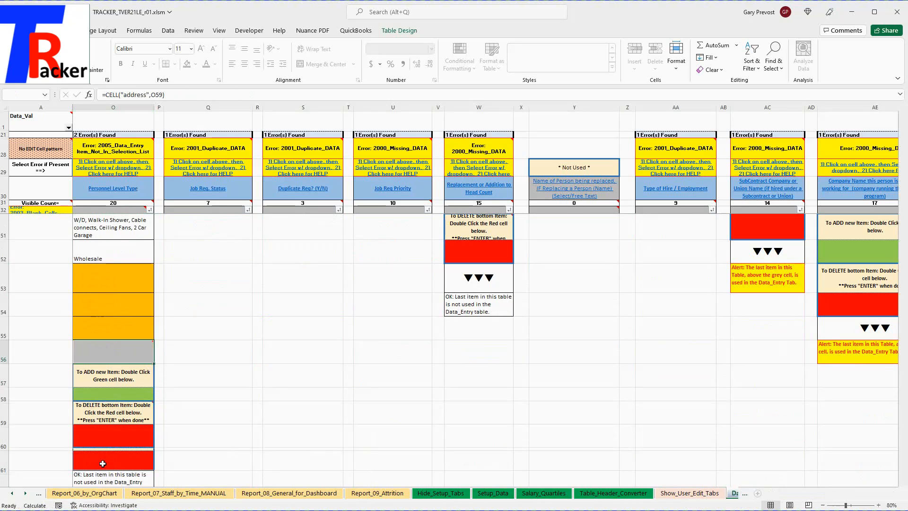
{"action": "double_click", "coordinate": [120, 438]}
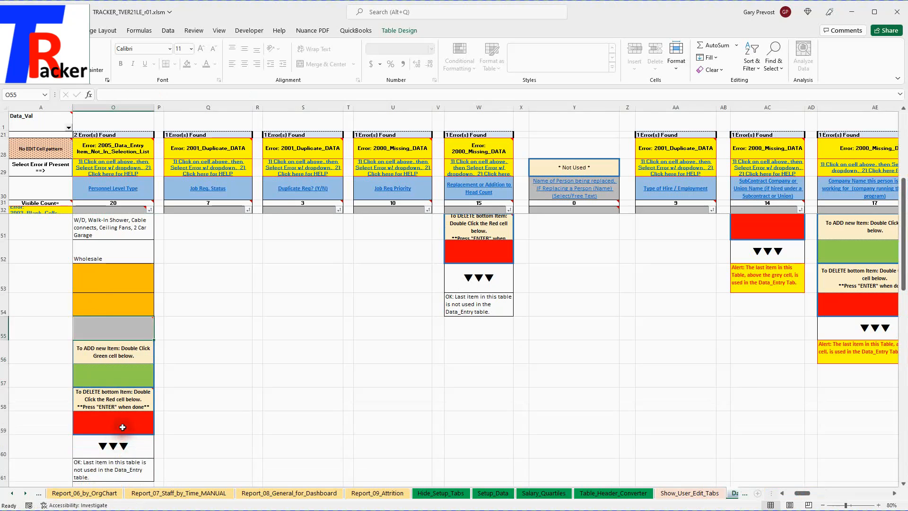
{"action": "double_click", "coordinate": [122, 426]}
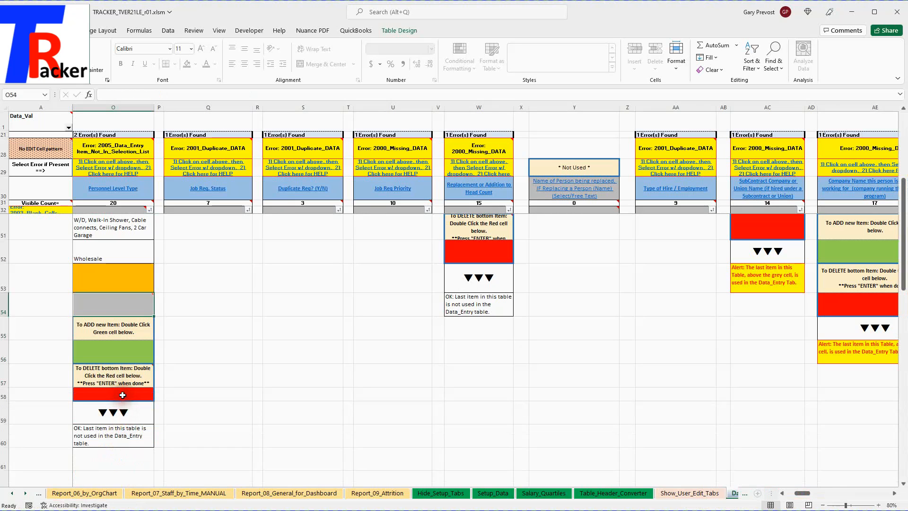
{"action": "double_click", "coordinate": [123, 395]}
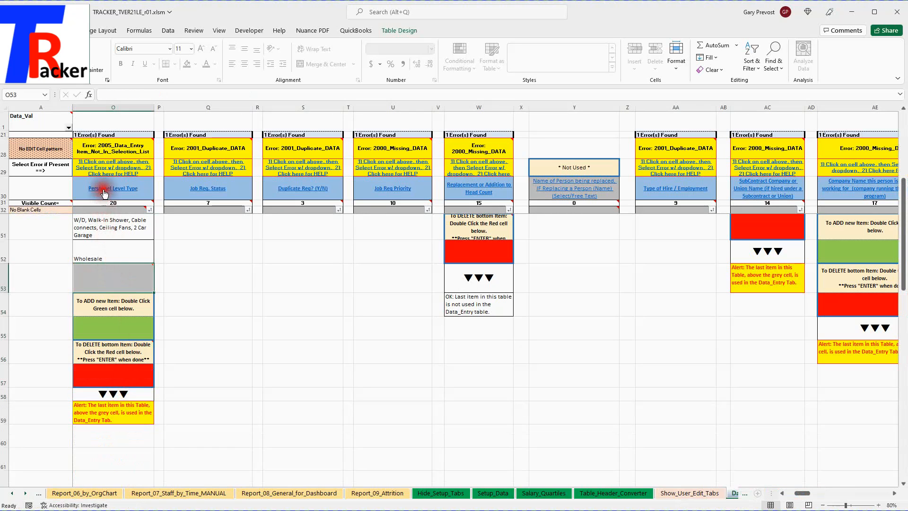
Return to Data_Entry through the Personnel Level Type header link and check the shortened dropdown choices in that column.
{"action": "left_click", "coordinate": [104, 191]}
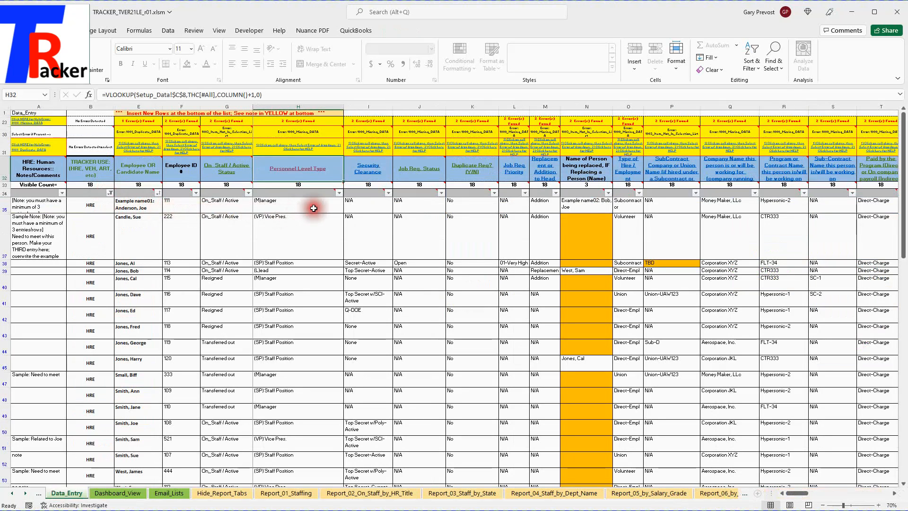
{"action": "left_click", "coordinate": [322, 222]}
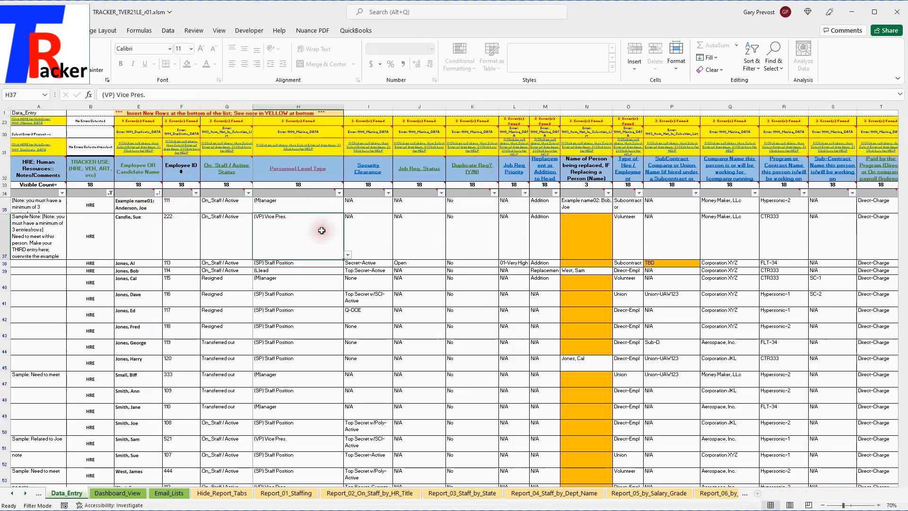
{"action": "left_click", "coordinate": [348, 257]}
{"action": "left_click_drag", "start_coordinate": [348, 266], "coordinate": [348, 276]}
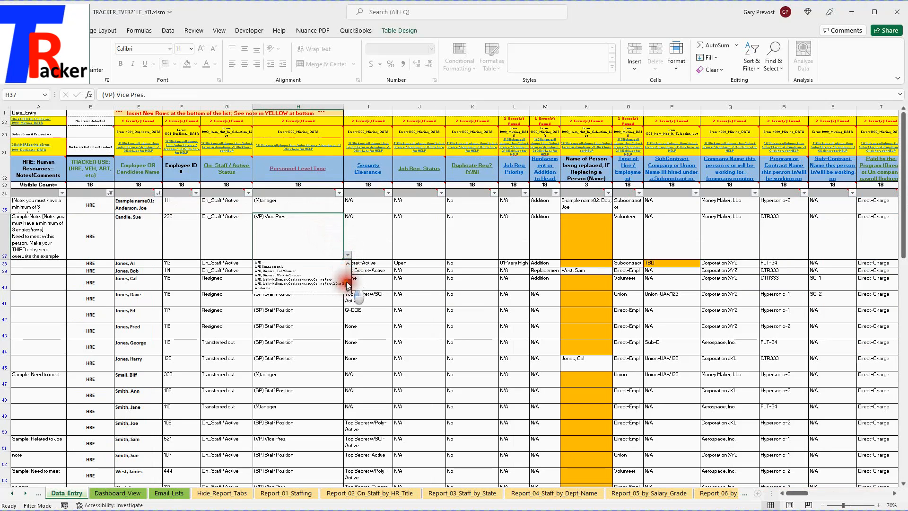
{"action": "left_click_drag", "start_coordinate": [348, 278], "coordinate": [347, 270]}
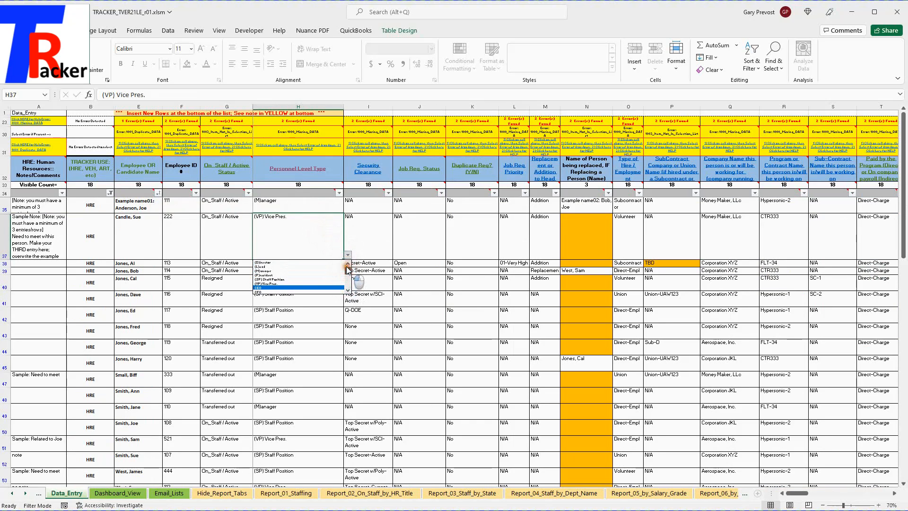
{"action": "left_click", "coordinate": [313, 248]}
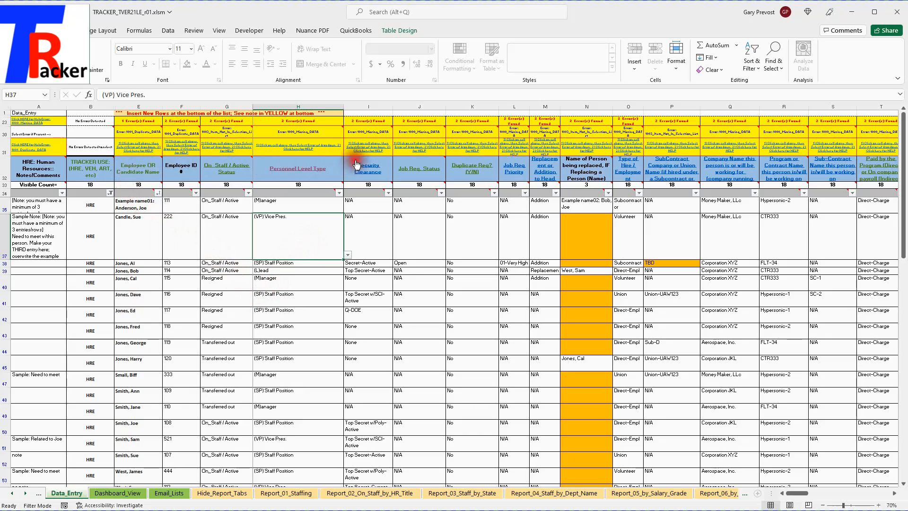
{"action": "left_click", "coordinate": [310, 270]}
{"action": "left_click", "coordinate": [348, 270]}
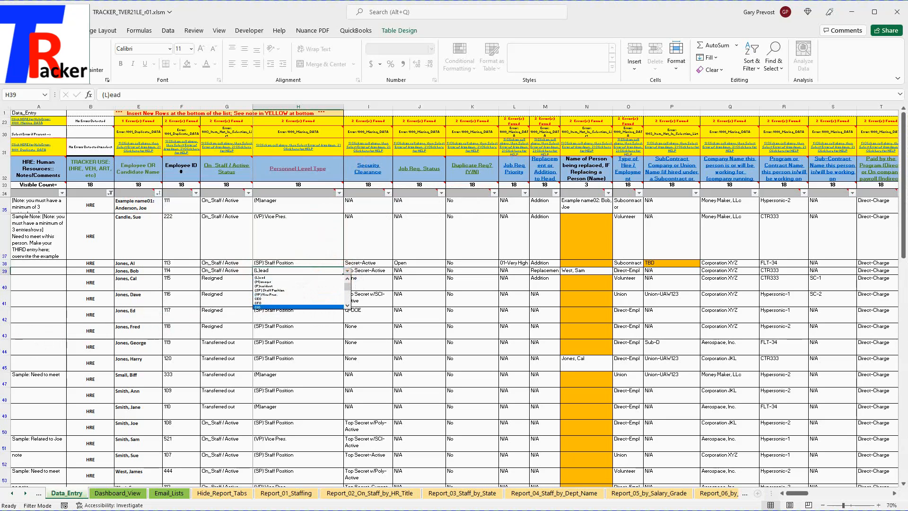
{"action": "left_click", "coordinate": [251, 260]}
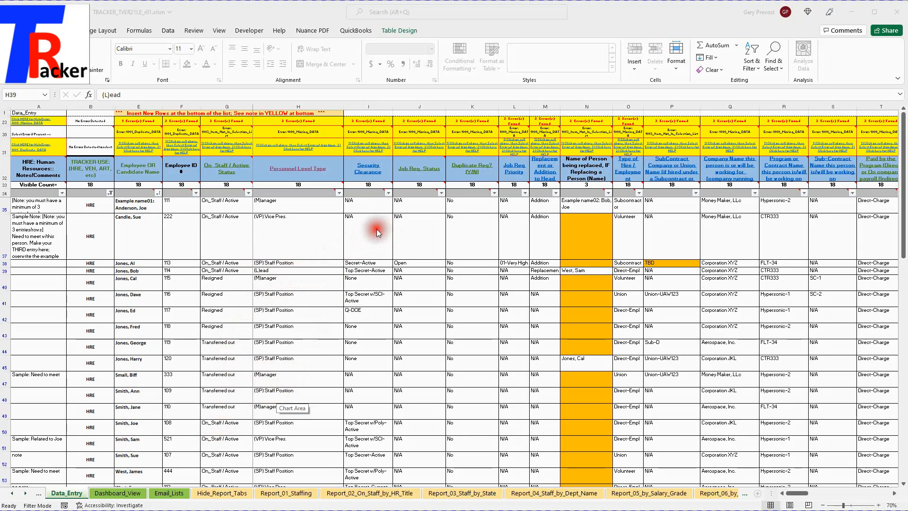
Open a second window of the TRACKER workbook.
{"action": "left_click", "coordinate": [218, 33]}
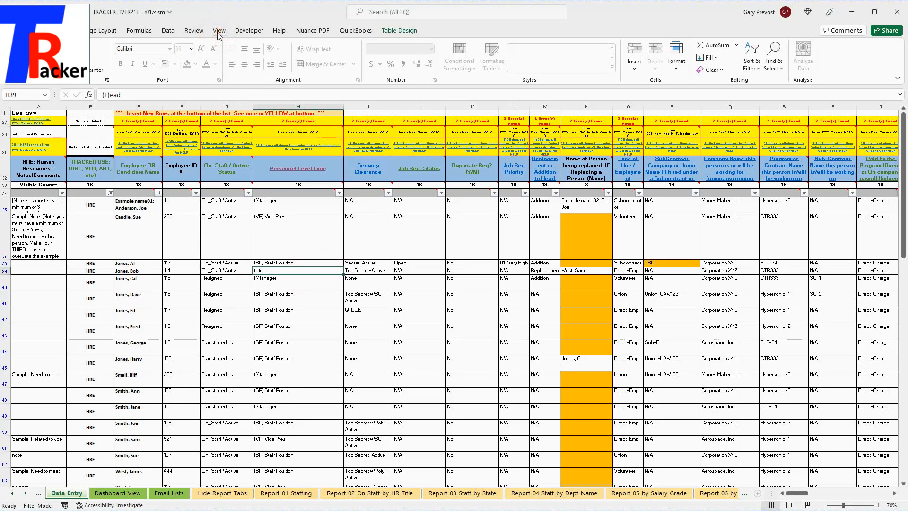
{"action": "left_click", "coordinate": [219, 32]}
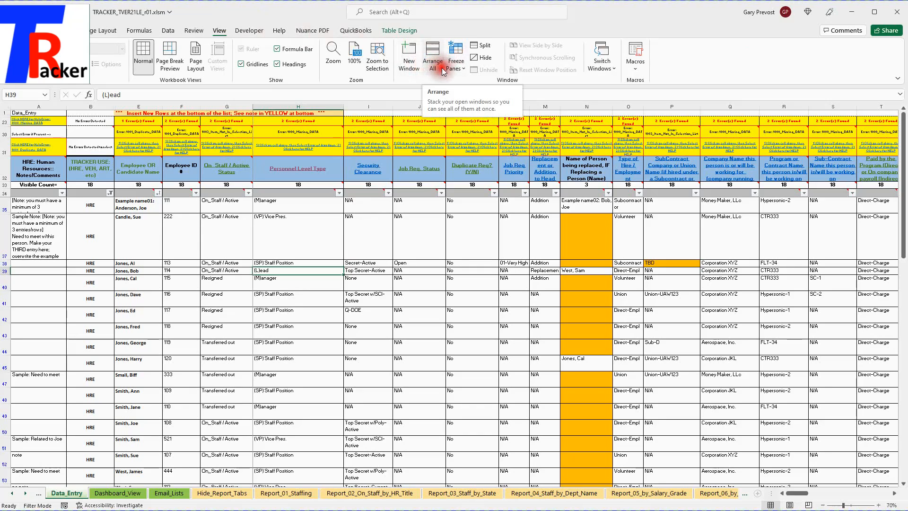
{"action": "left_click", "coordinate": [408, 60]}
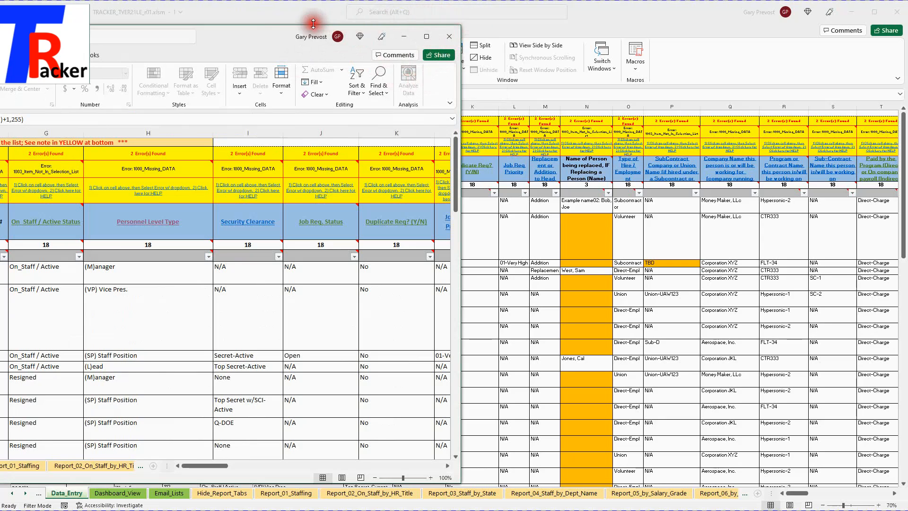
Arrange the two workbook windows side by side, with the new one at full height beside the original.
{"action": "left_click", "coordinate": [289, 18]}
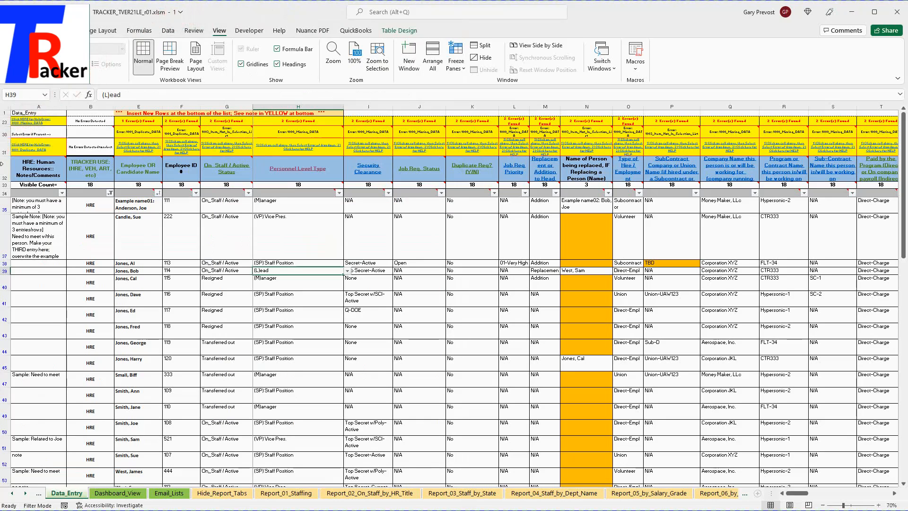
{"action": "left_click_drag", "start_coordinate": [2, 164], "coordinate": [505, 168]}
{"action": "left_click_drag", "start_coordinate": [213, 37], "coordinate": [254, 11]}
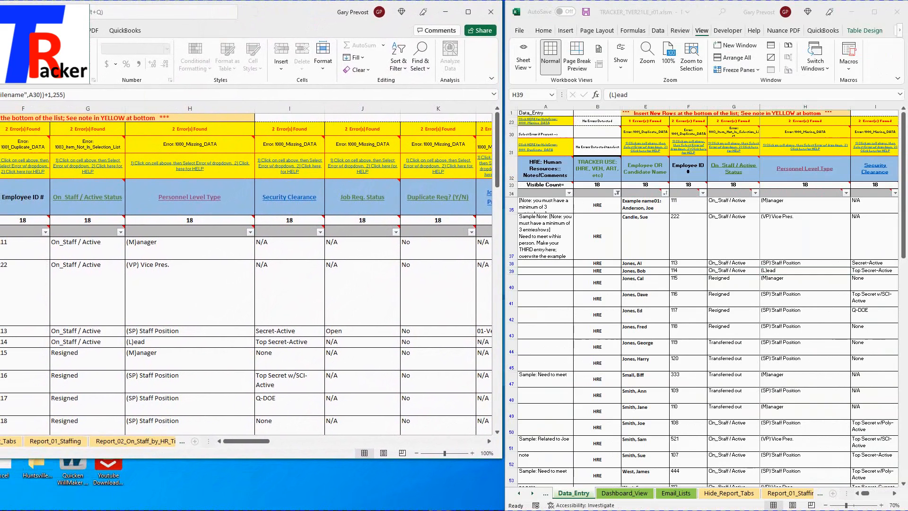
{"action": "left_click_drag", "start_coordinate": [0, 339], "coordinate": [0, 339]}
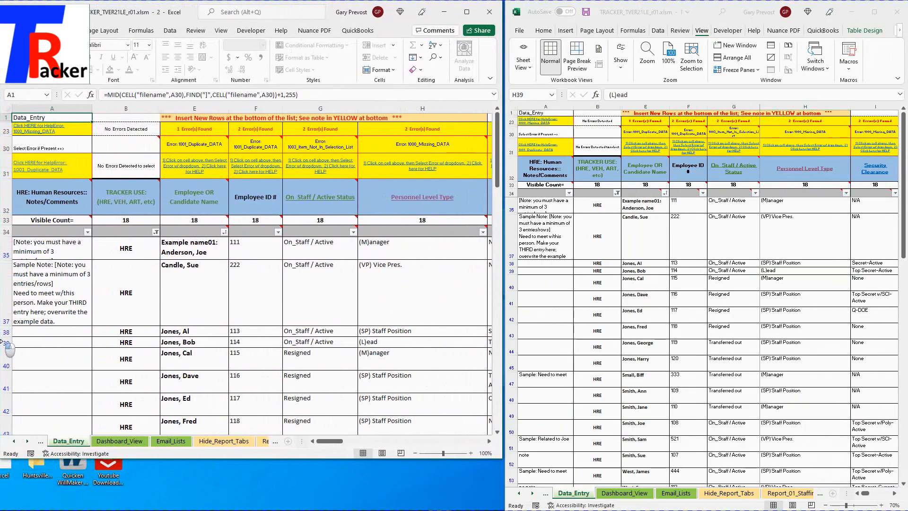
{"action": "mouse_move", "coordinate": [182, 503]}
{"action": "left_click_drag", "start_coordinate": [189, 458], "coordinate": [196, 510]}
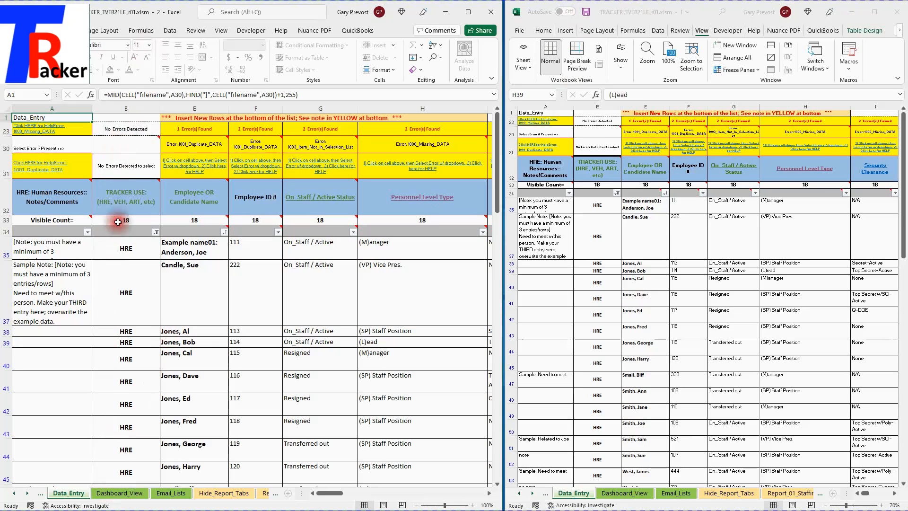
Show Dashboard_View in the new window at the On_Staff / Active Status by Department Name chart, keeping Data_Entry in the original window.
{"action": "left_click", "coordinate": [116, 492]}
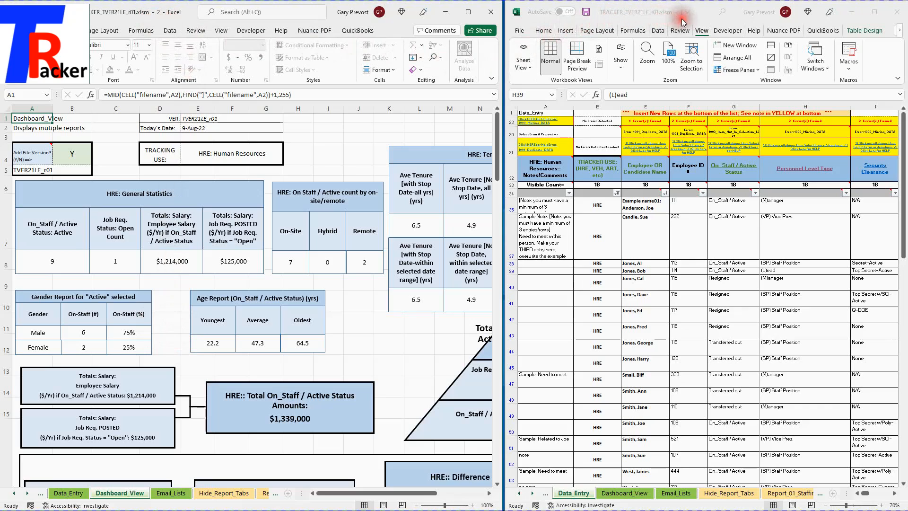
{"action": "left_click", "coordinate": [662, 222]}
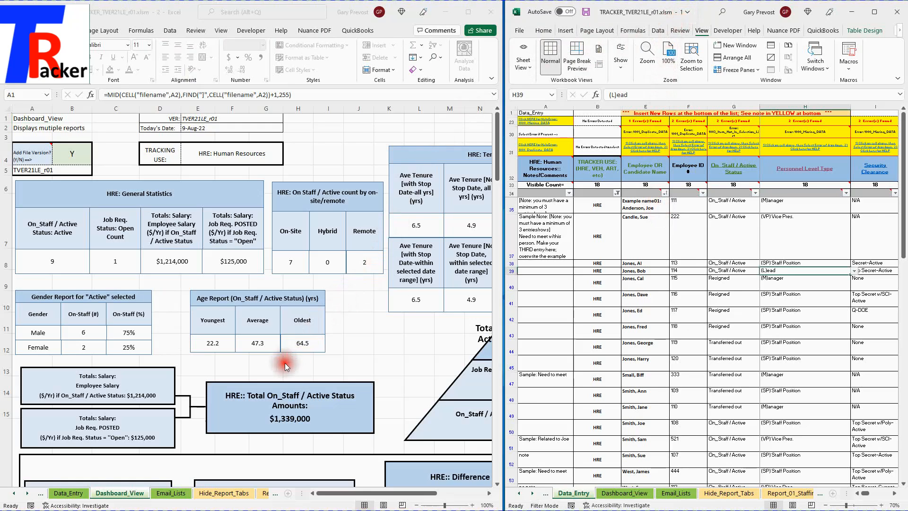
{"action": "left_click", "coordinate": [273, 371]}
{"action": "scroll", "coordinate": [275, 368], "scroll_direction": "down", "scroll_amount": 4}
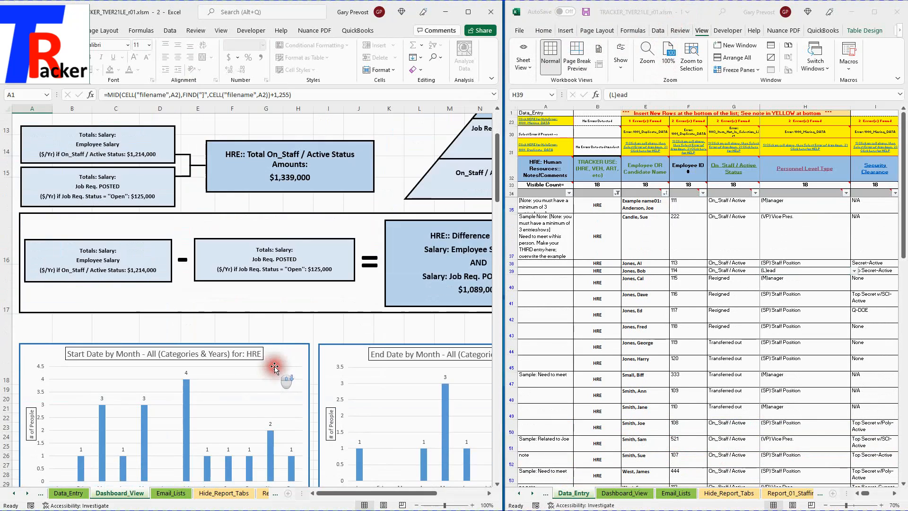
{"action": "scroll", "coordinate": [274, 368], "scroll_direction": "down", "scroll_amount": 9}
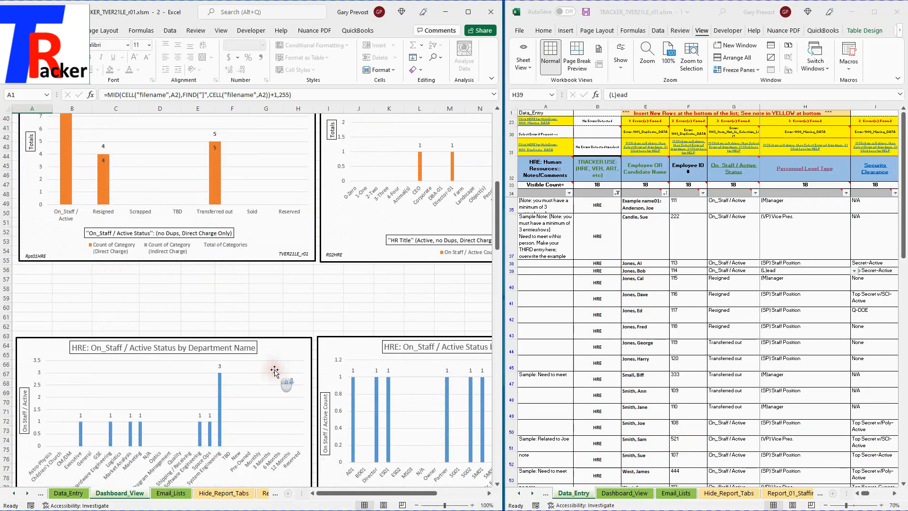
{"action": "scroll", "coordinate": [275, 371], "scroll_direction": "down", "scroll_amount": 4}
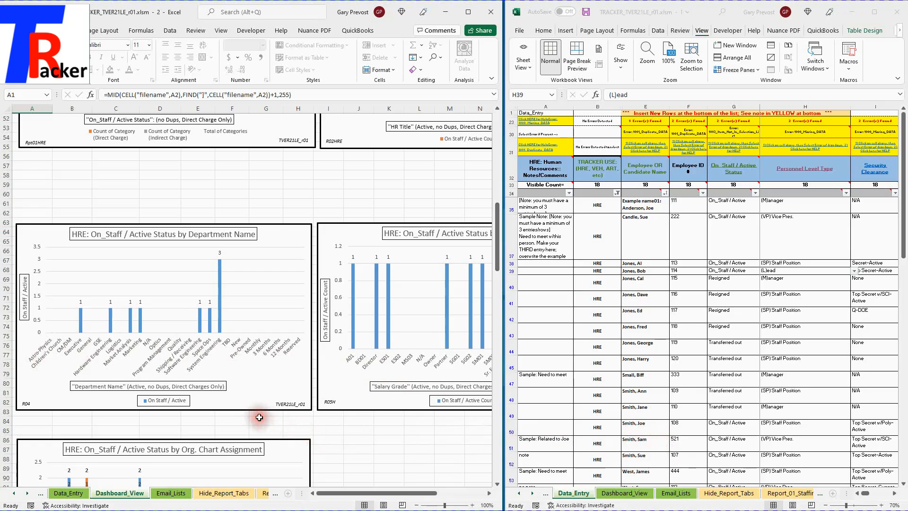
Open the Report_04_Staff_by_Dept_Name sheet in the original window.
{"action": "left_click", "coordinate": [532, 493]}
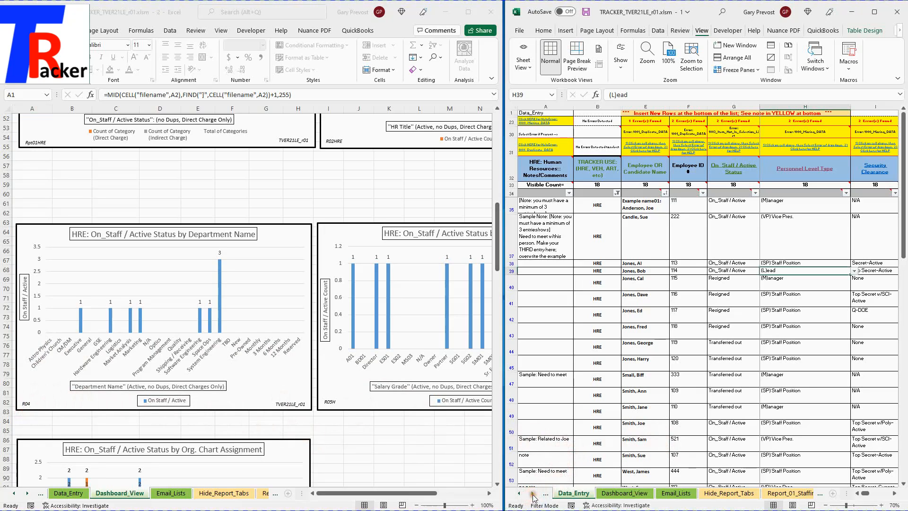
{"action": "left_click", "coordinate": [533, 493]}
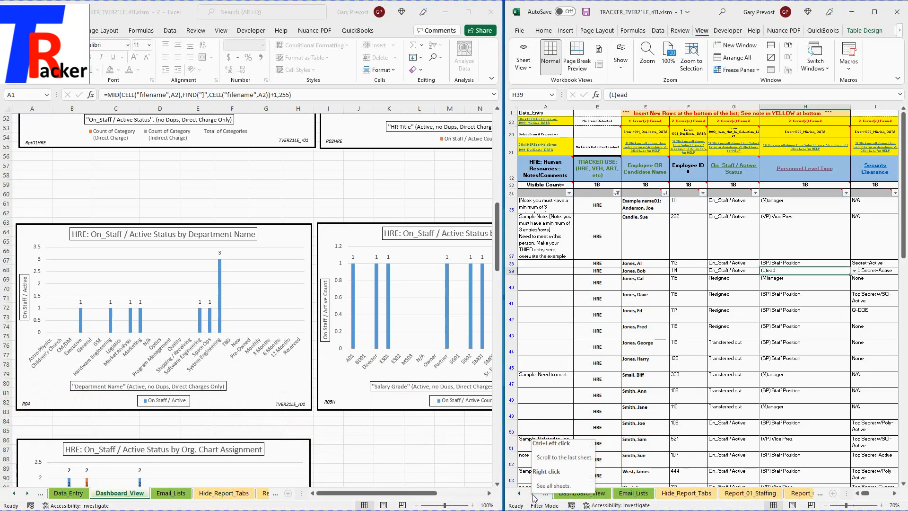
{"action": "left_click", "coordinate": [533, 493]}
{"action": "left_click", "coordinate": [533, 494]}
{"action": "left_click", "coordinate": [533, 494]}
{"action": "left_click", "coordinate": [533, 493]}
{"action": "left_click", "coordinate": [533, 493]}
{"action": "left_click", "coordinate": [682, 493]}
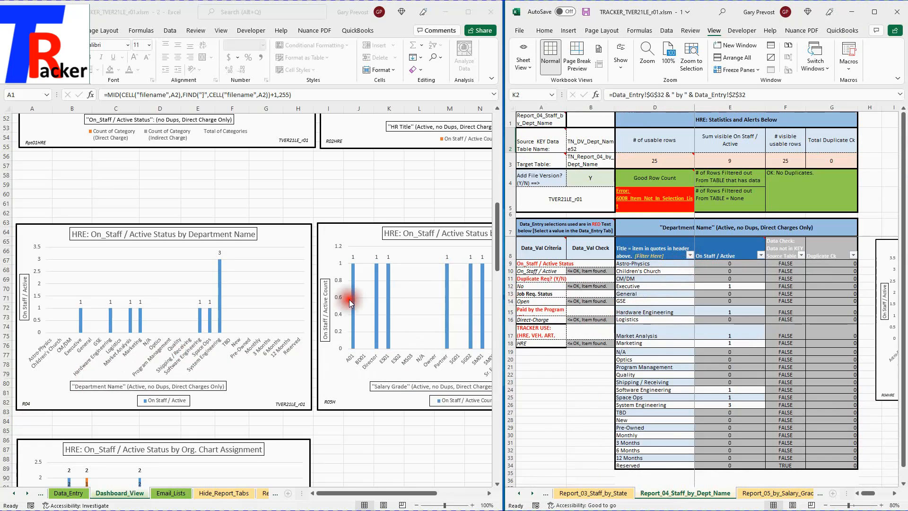
Filter Astro-Physics and Children's Church out of the Department Name table on Report_04_Staff_by_Dept_Name.
{"action": "left_click", "coordinate": [690, 255]}
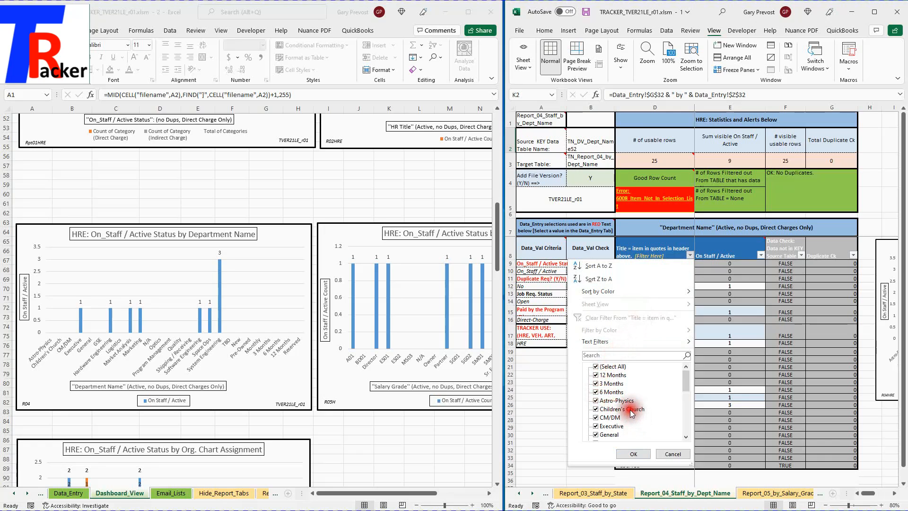
{"action": "left_click", "coordinate": [595, 401]}
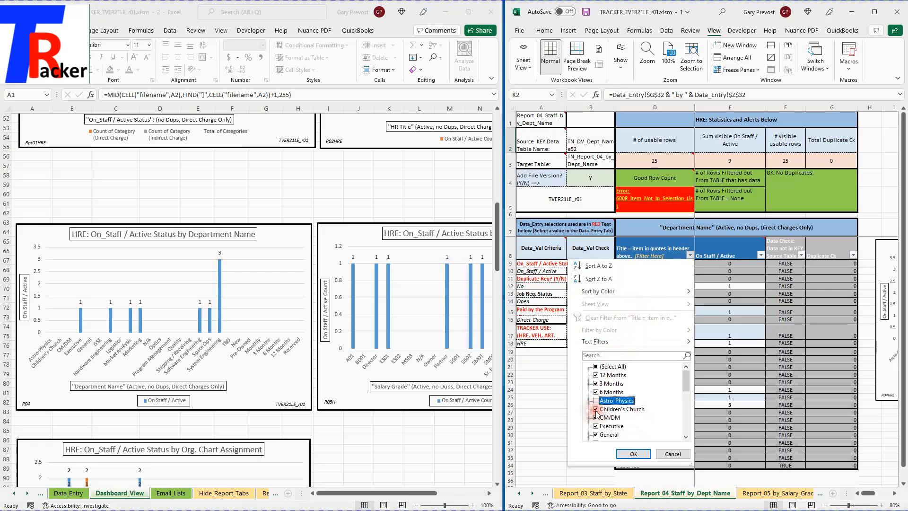
{"action": "left_click", "coordinate": [596, 409]}
{"action": "left_click", "coordinate": [597, 411]}
{"action": "left_click", "coordinate": [597, 410]}
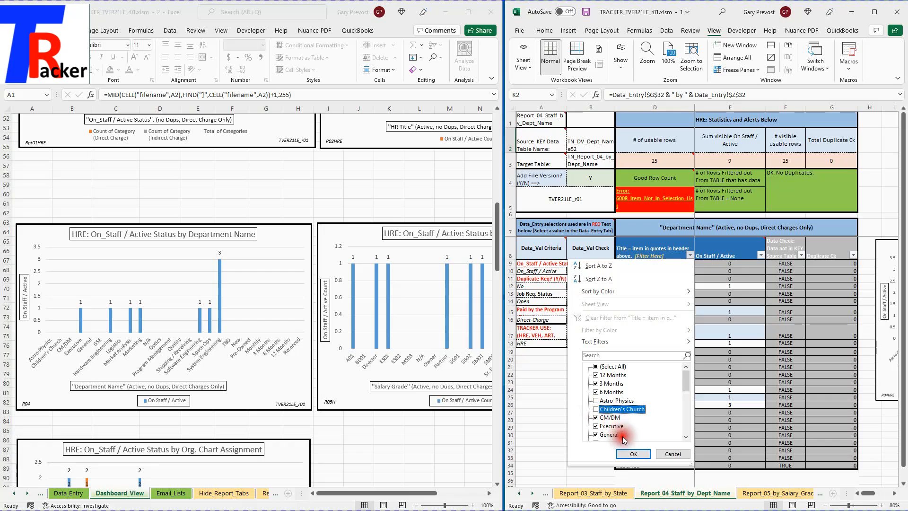
{"action": "left_click", "coordinate": [629, 455]}
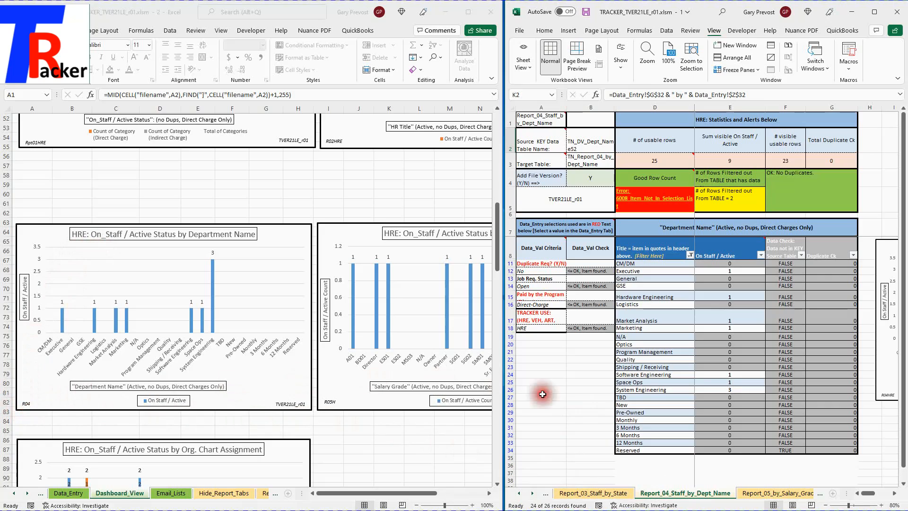
Return to the Data_Entry sheet in the original window.
{"action": "left_click", "coordinate": [520, 493]}
{"action": "left_click", "coordinate": [519, 494]}
{"action": "left_click", "coordinate": [520, 493]}
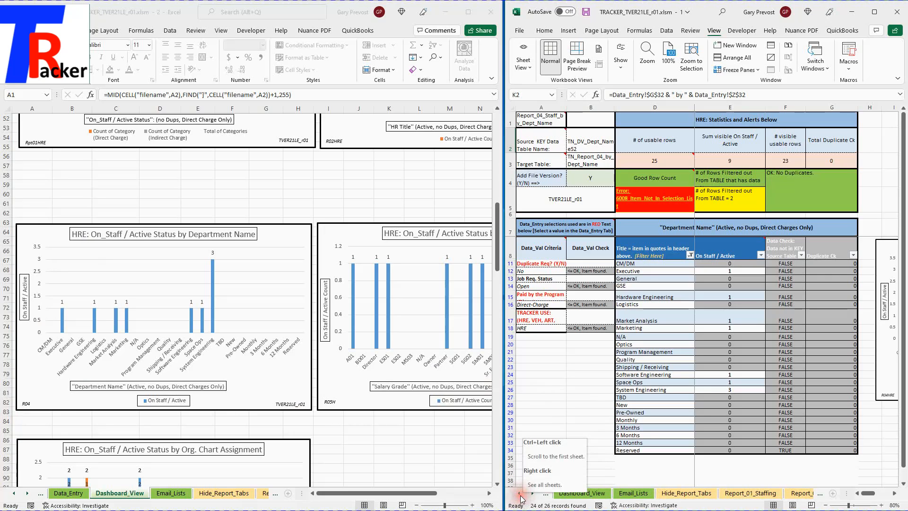
{"action": "left_click", "coordinate": [522, 494]}
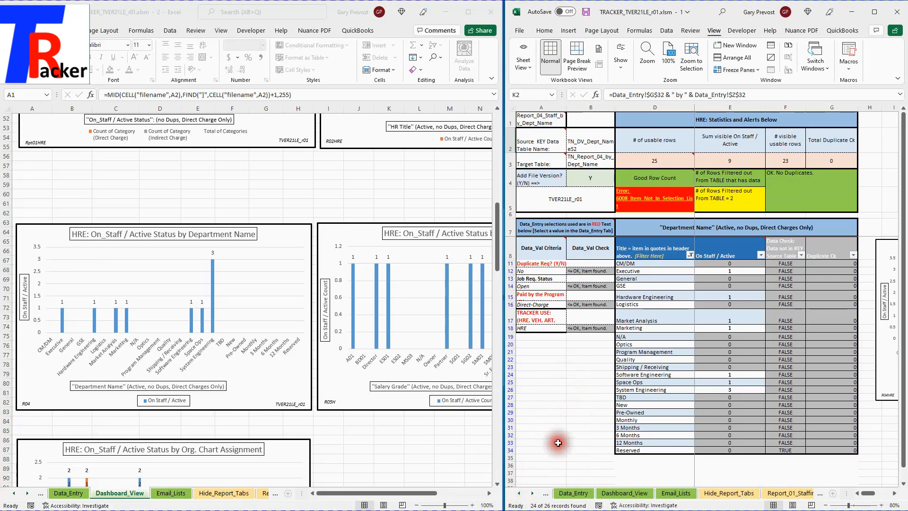
{"action": "left_click", "coordinate": [573, 493]}
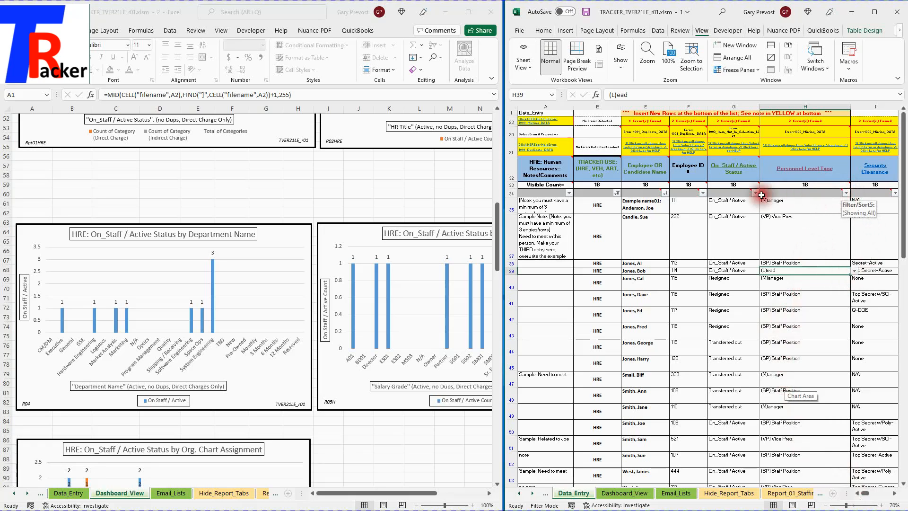
{"action": "left_click", "coordinate": [845, 192]}
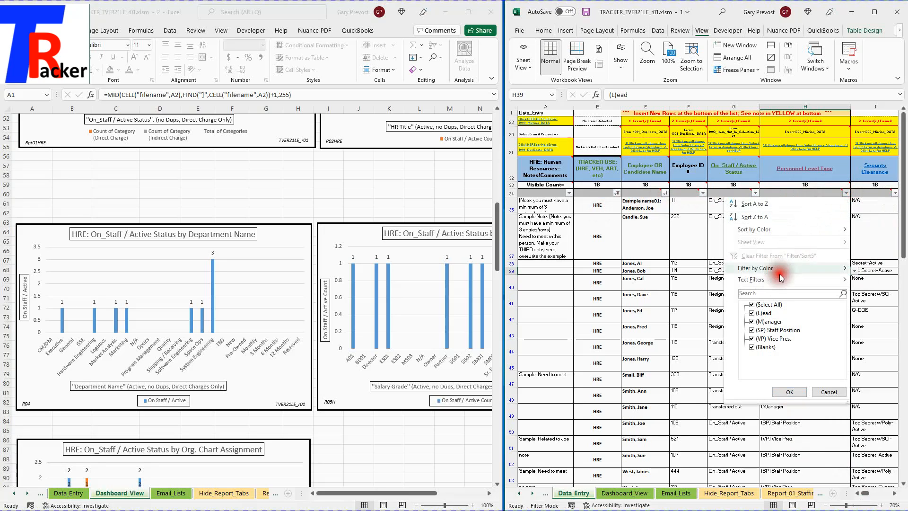
{"action": "left_click", "coordinate": [752, 304]}
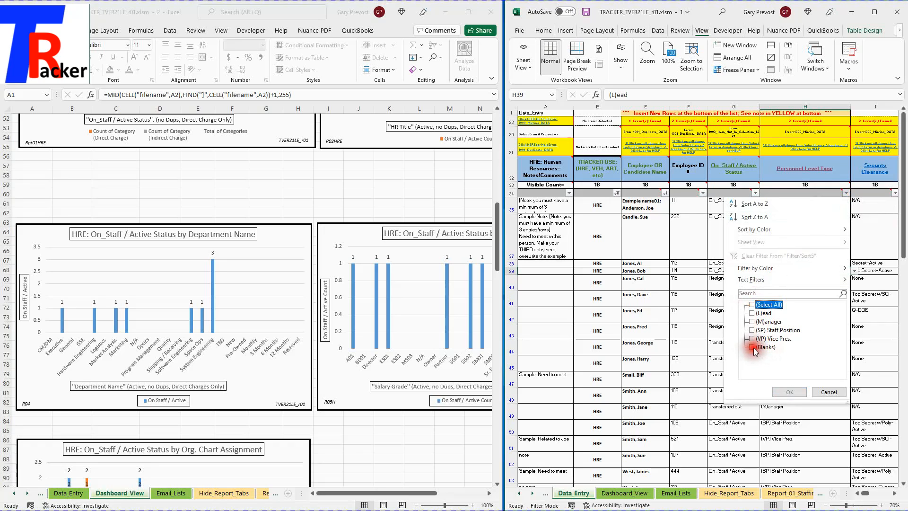
{"action": "left_click", "coordinate": [752, 348]}
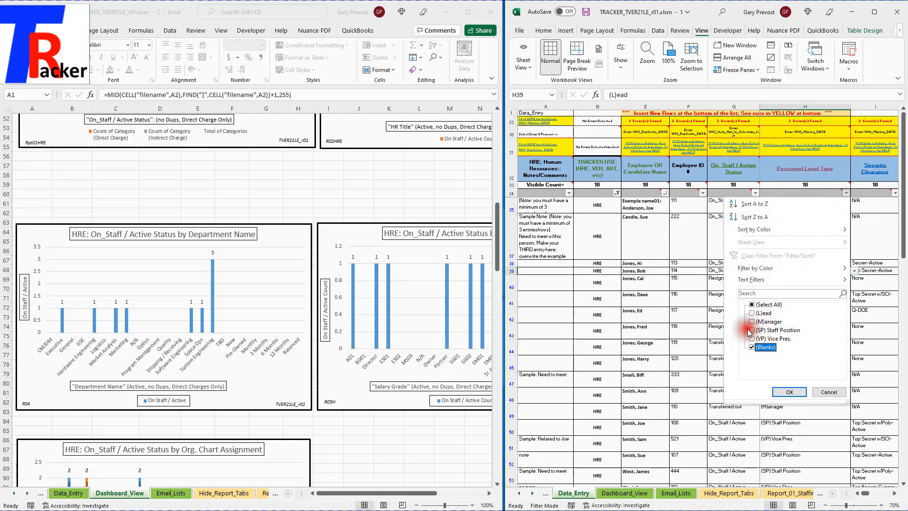
{"action": "left_click", "coordinate": [827, 391]}
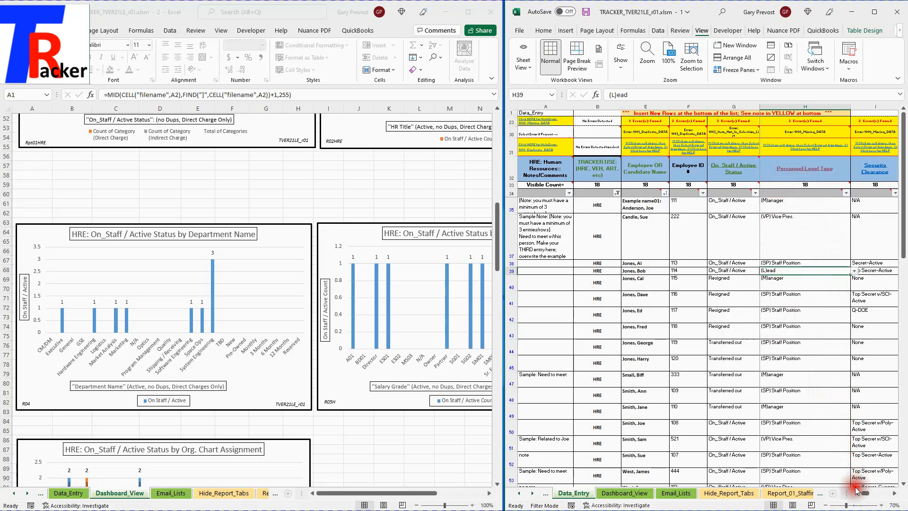
Search the Data_Entry sheet for "dept" to locate the department column.
{"action": "left_click_drag", "start_coordinate": [863, 495], "coordinate": [867, 496]}
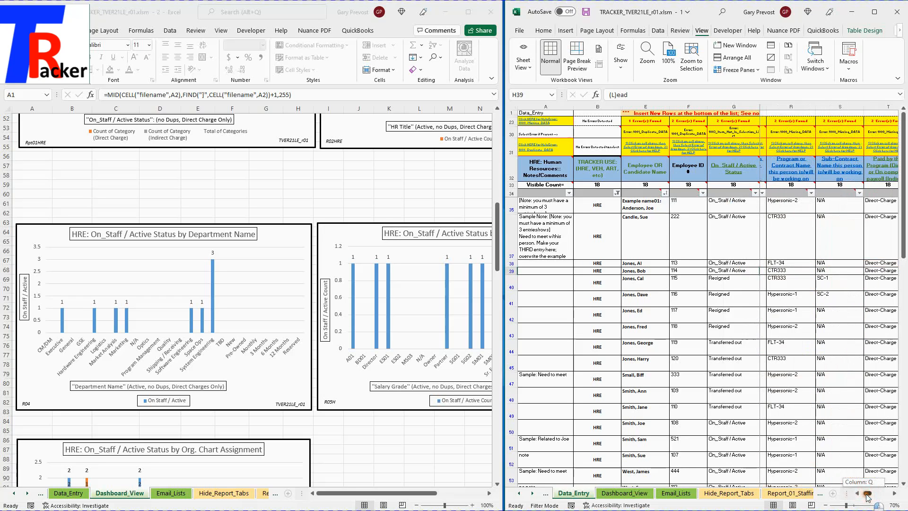
{"action": "left_click_drag", "start_coordinate": [868, 496], "coordinate": [865, 500]}
{"action": "left_click", "coordinate": [609, 247]}
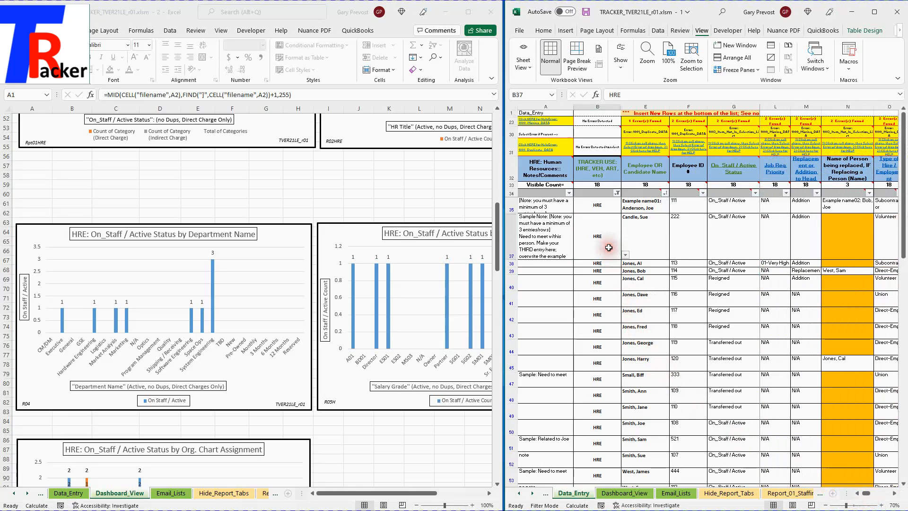
{"action": "key", "text": "ctrl+f"}
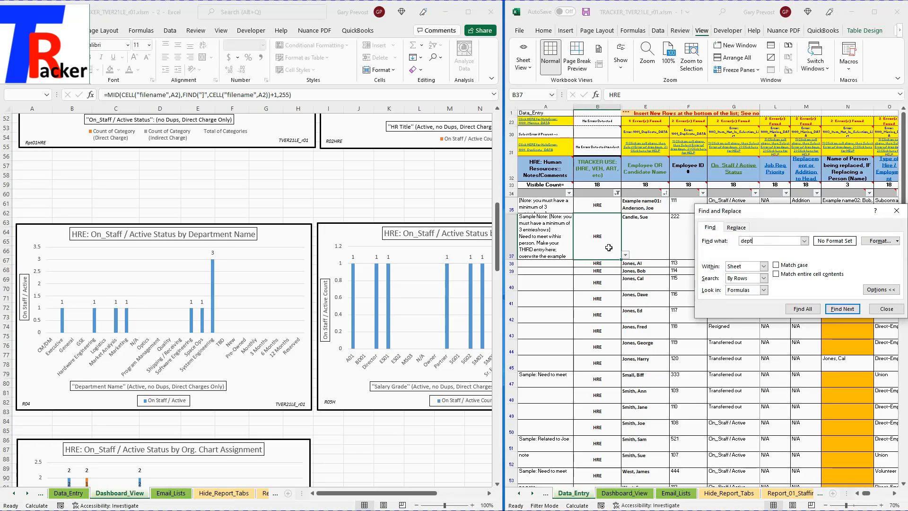
{"action": "key", "text": "Return"}
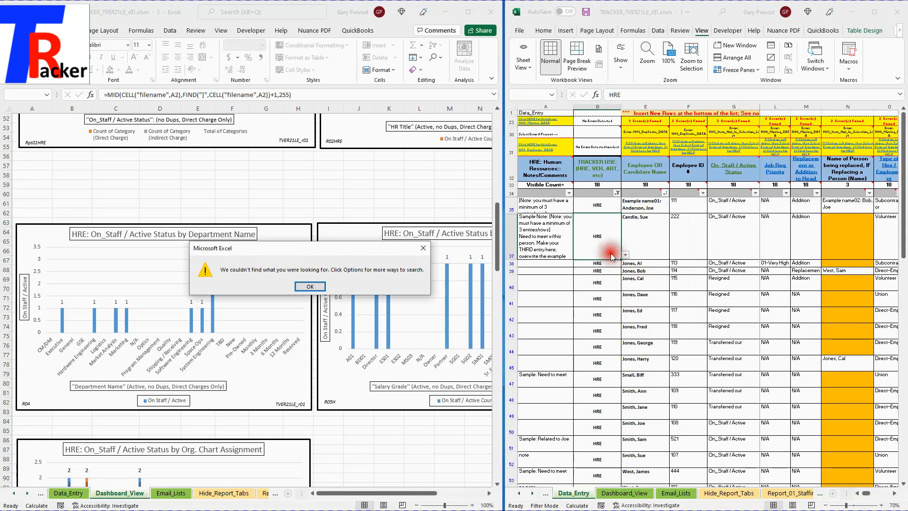
{"action": "left_click", "coordinate": [310, 287]}
{"action": "left_click", "coordinate": [837, 311]}
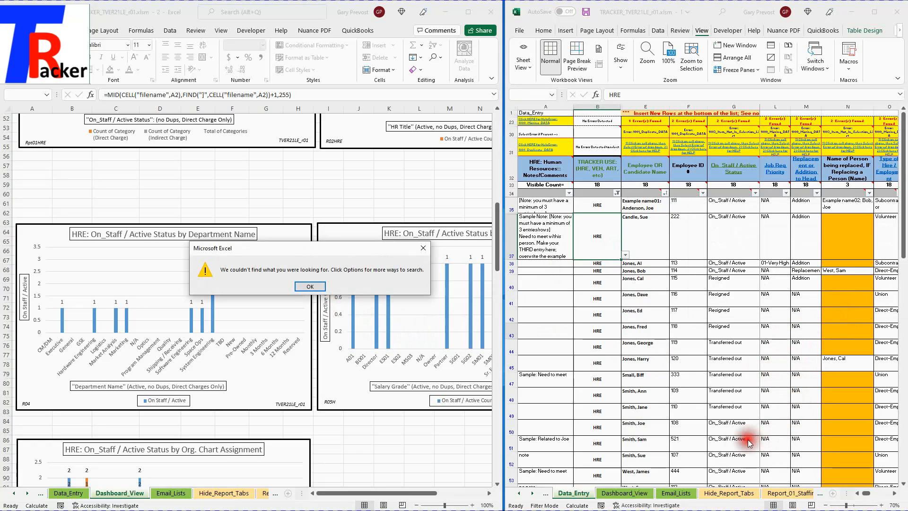
{"action": "left_click", "coordinate": [310, 286]}
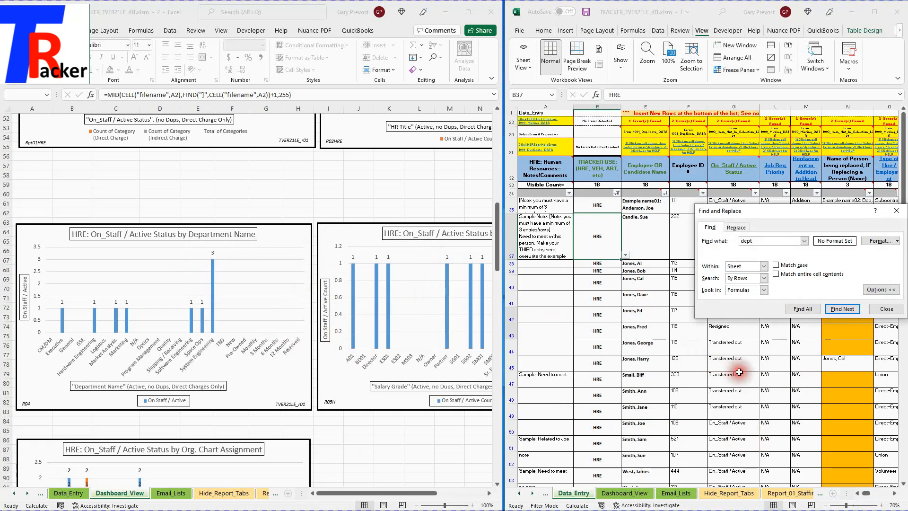
{"action": "left_click", "coordinate": [886, 309]}
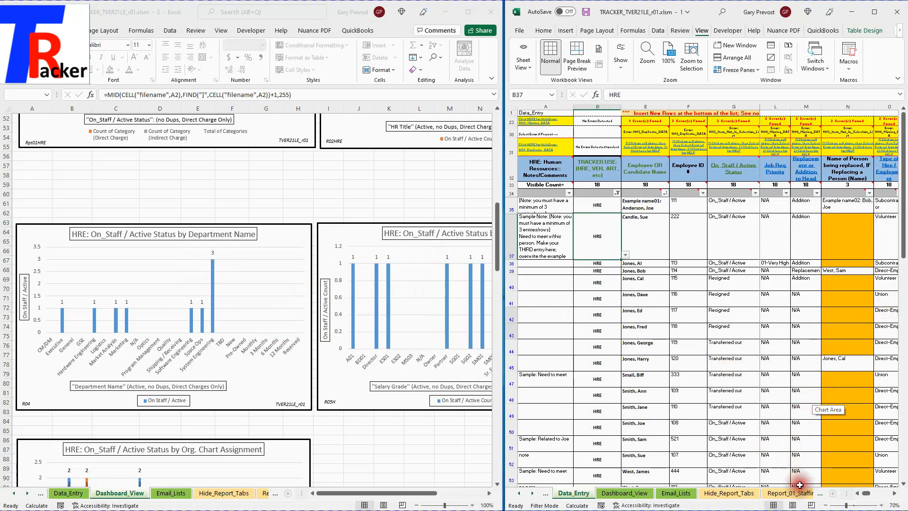
Filter the Department Name column of the Data_Entry table to Executive.
{"action": "left_click", "coordinate": [893, 494]}
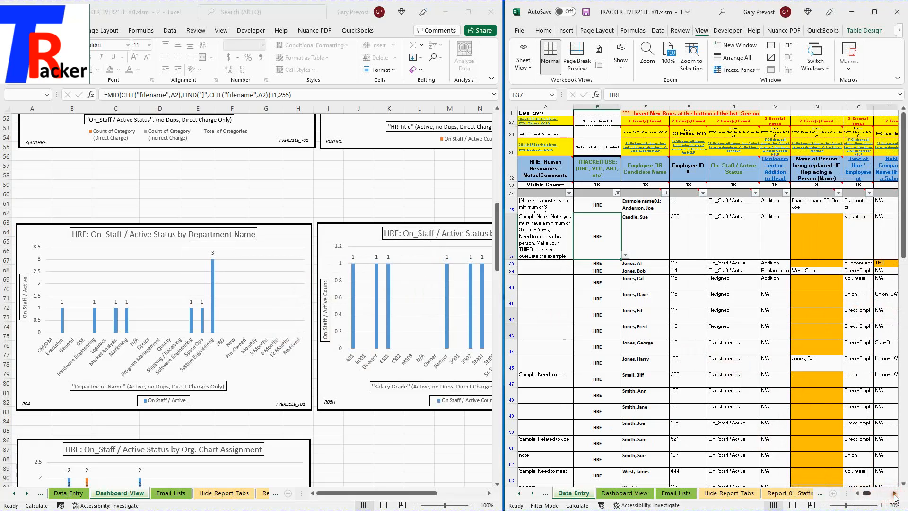
{"action": "left_click", "coordinate": [893, 493]}
{"action": "left_click", "coordinate": [893, 493]}
{"action": "left_click", "coordinate": [893, 493]}
{"action": "left_click", "coordinate": [894, 494]}
{"action": "left_click", "coordinate": [894, 494]}
{"action": "left_click", "coordinate": [894, 494]}
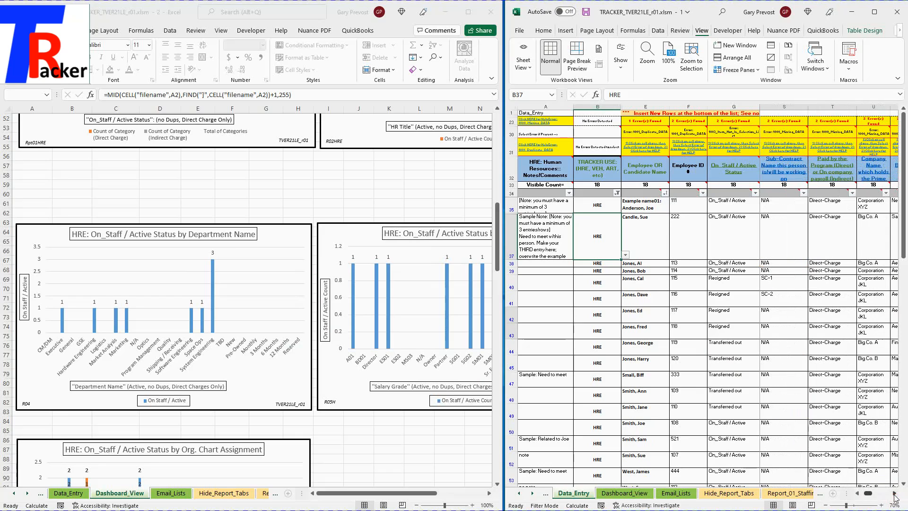
{"action": "left_click", "coordinate": [894, 494]}
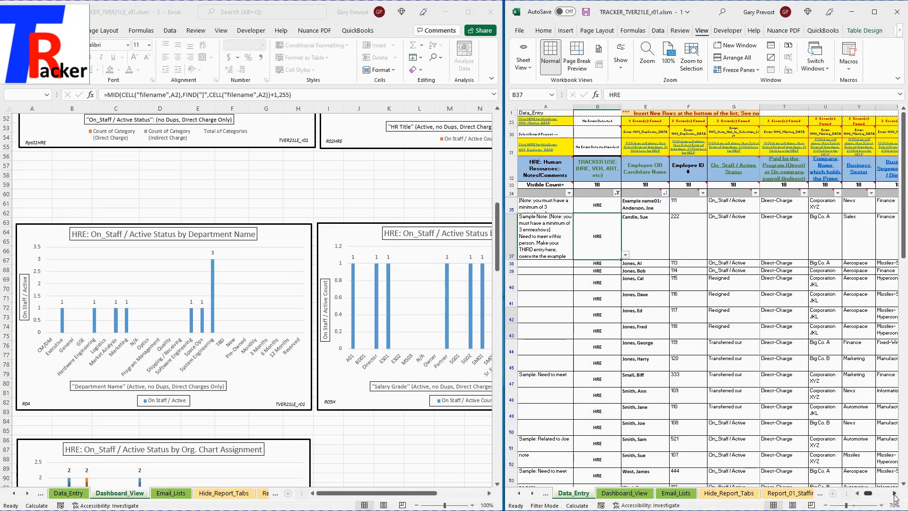
{"action": "left_click", "coordinate": [893, 493]}
{"action": "left_click", "coordinate": [893, 493]}
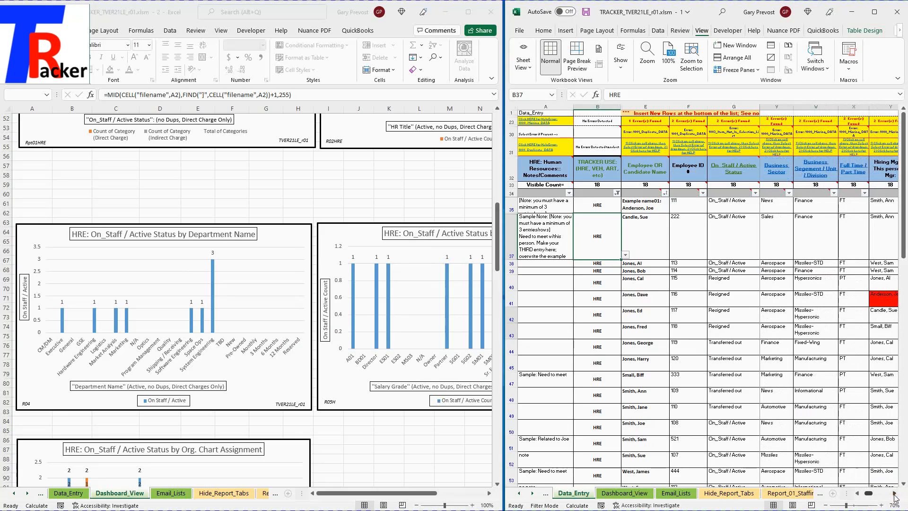
{"action": "left_click", "coordinate": [894, 494]}
{"action": "left_click", "coordinate": [894, 494]}
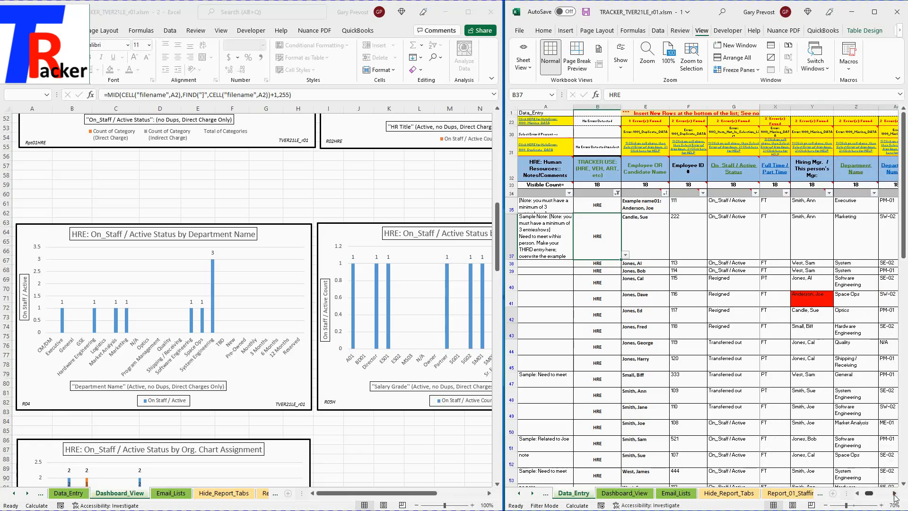
{"action": "left_click", "coordinate": [873, 192]}
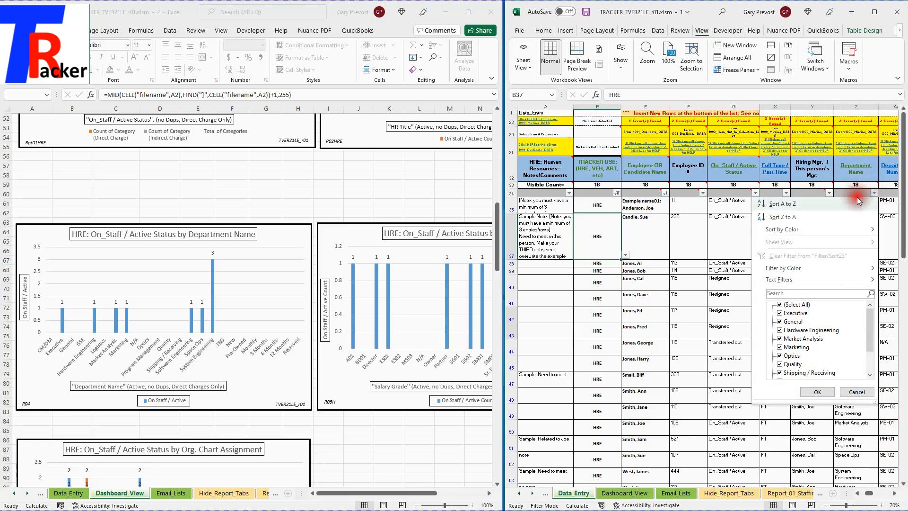
{"action": "left_click", "coordinate": [780, 305]}
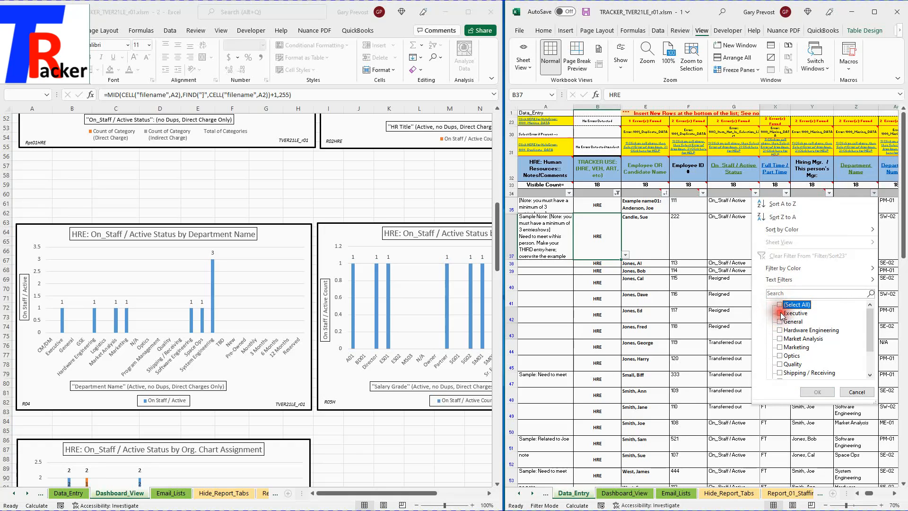
{"action": "left_click", "coordinate": [780, 313]}
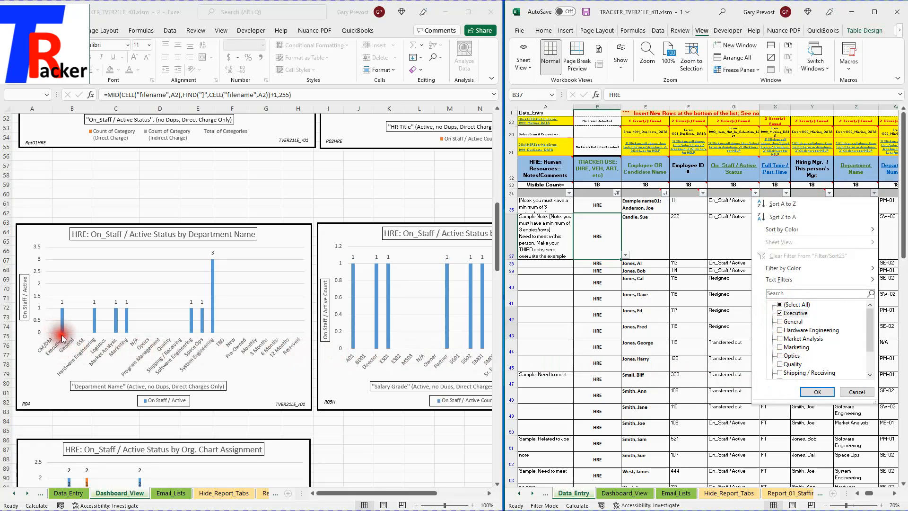
{"action": "left_click_drag", "start_coordinate": [869, 337], "coordinate": [873, 364]}
{"action": "left_click", "coordinate": [780, 373]}
{"action": "left_click", "coordinate": [816, 391]}
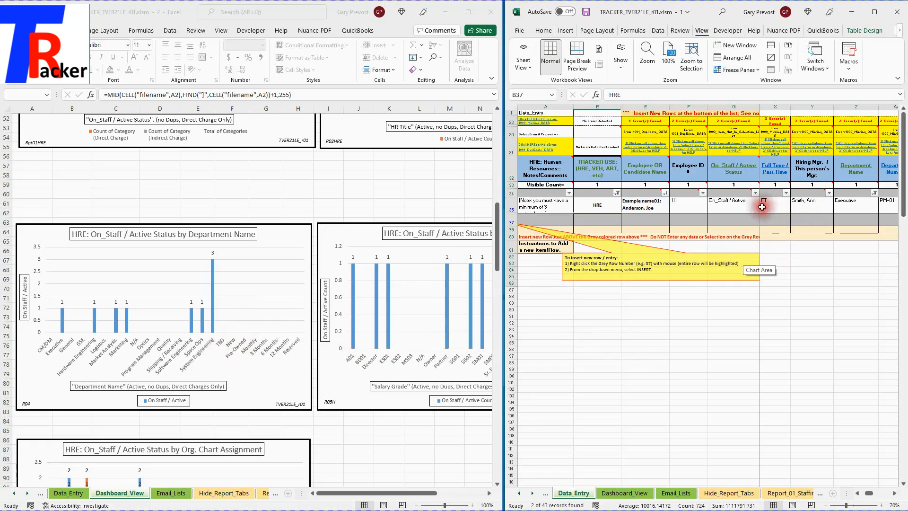
{"action": "left_click", "coordinate": [833, 208]}
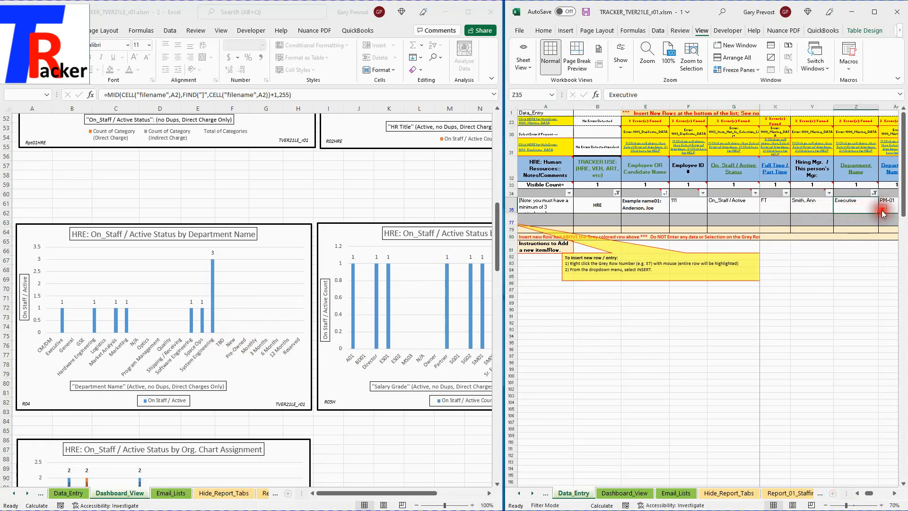
{"action": "left_click", "coordinate": [882, 213]}
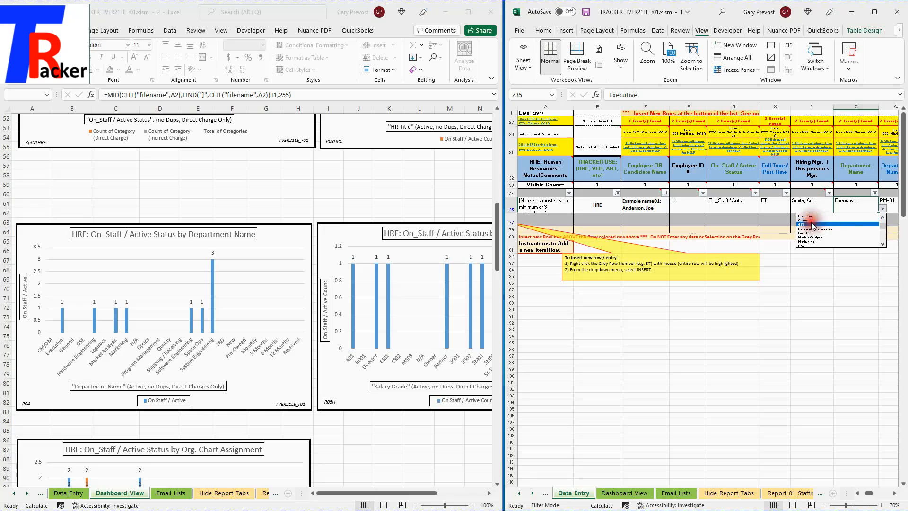
{"action": "left_click", "coordinate": [796, 293]}
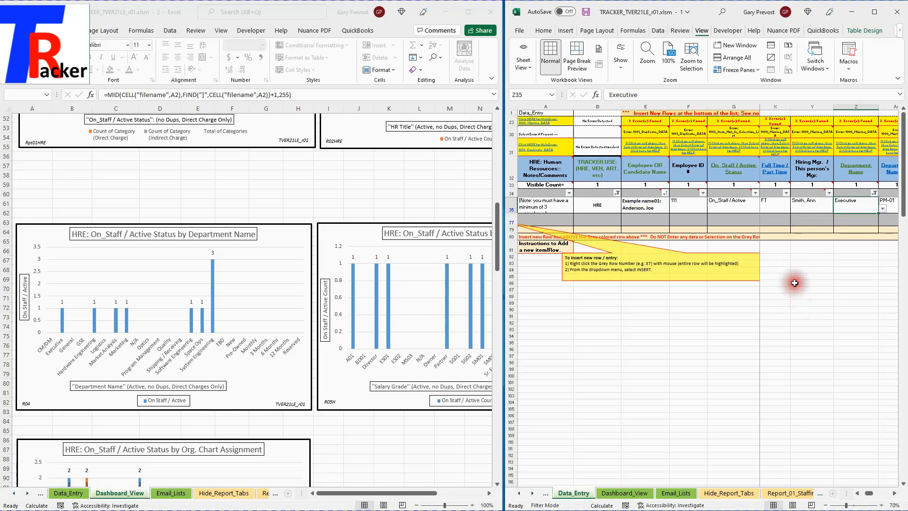
{"action": "left_click", "coordinate": [793, 283]}
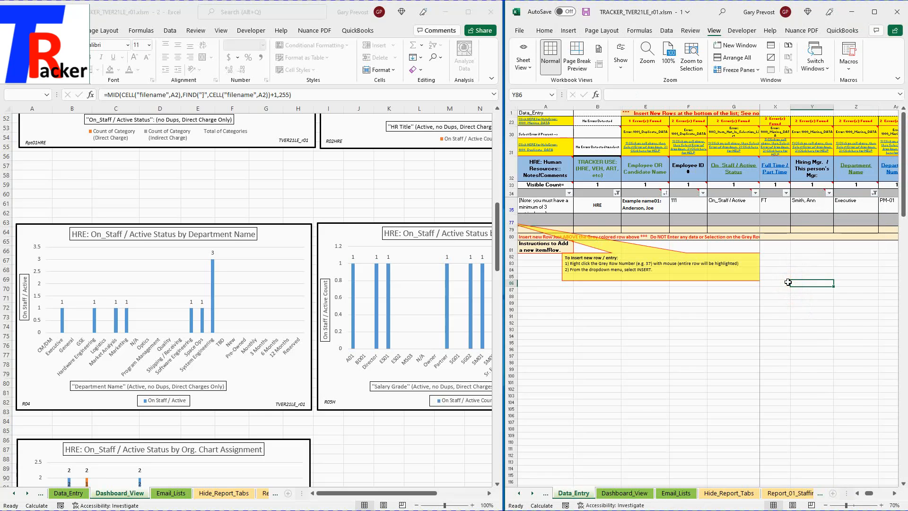
Zoom the Data_Entry sheet to 85% and set the remaining employee row's Department Name to General.
{"action": "scroll", "coordinate": [788, 283], "scroll_direction": "up", "scroll_amount": 1}
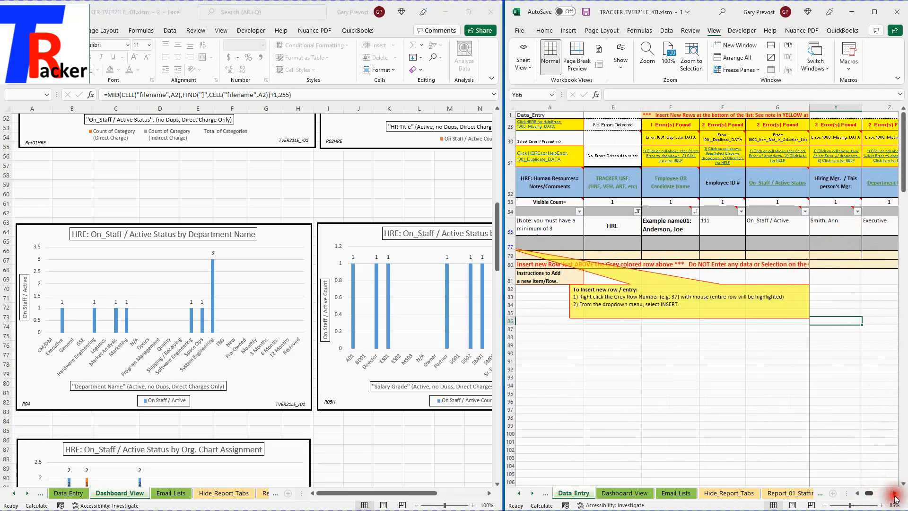
{"action": "left_click", "coordinate": [893, 495]}
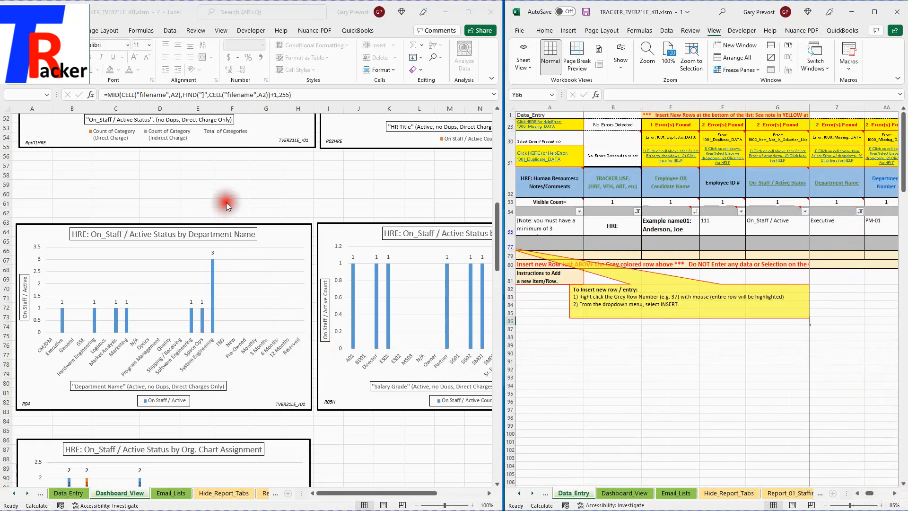
{"action": "left_click", "coordinate": [857, 228]}
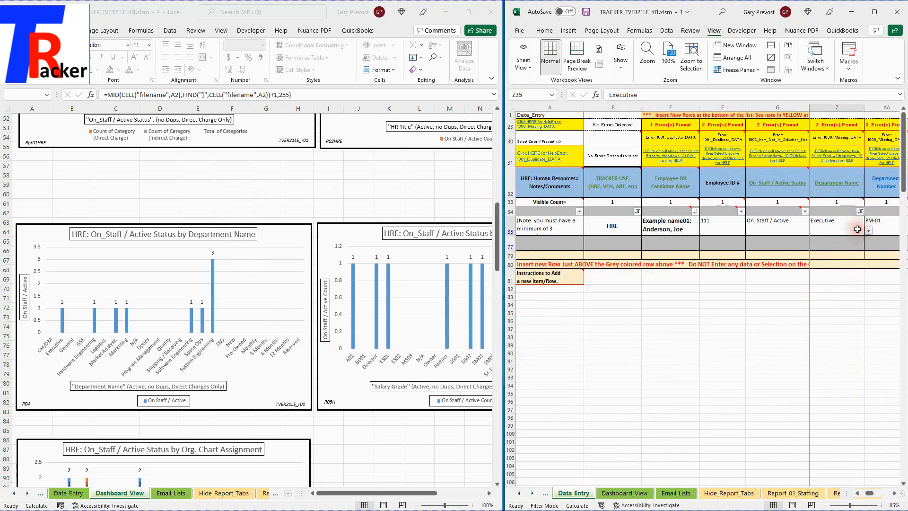
{"action": "left_click", "coordinate": [868, 231]}
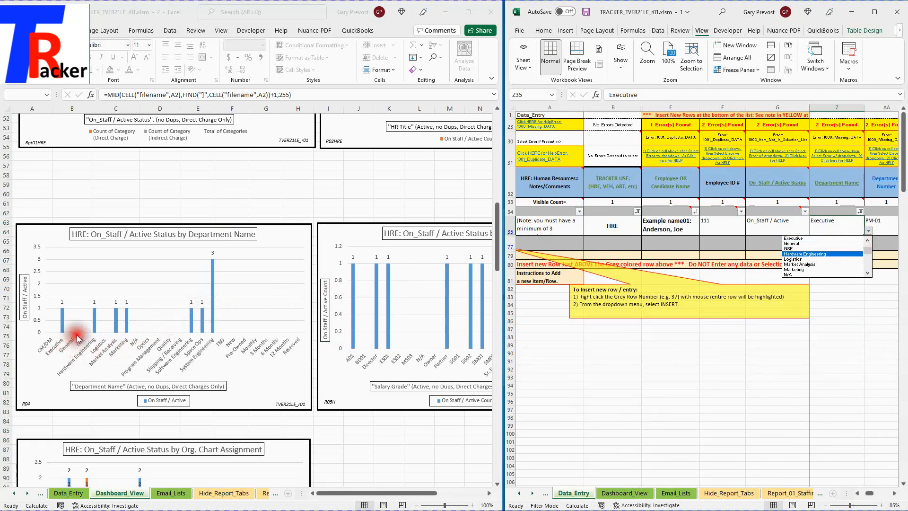
{"action": "left_click", "coordinate": [810, 243]}
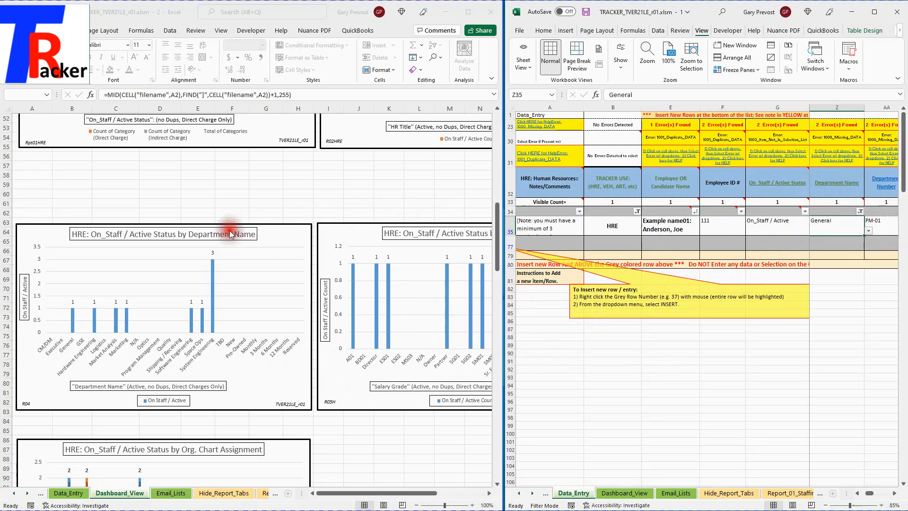
Follow the Department Name header link to Data_Val and add Tree Climber as a new item at the end of the list.
{"action": "left_click", "coordinate": [833, 182]}
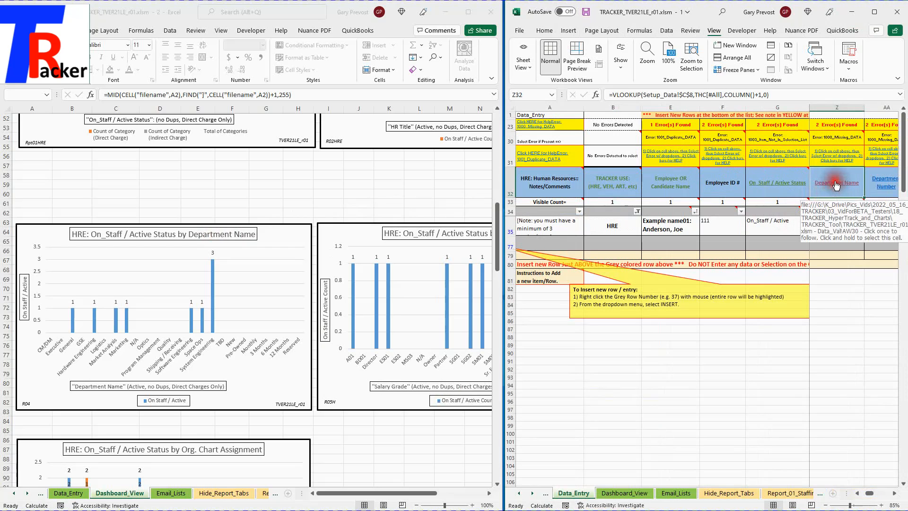
{"action": "left_click", "coordinate": [831, 188]}
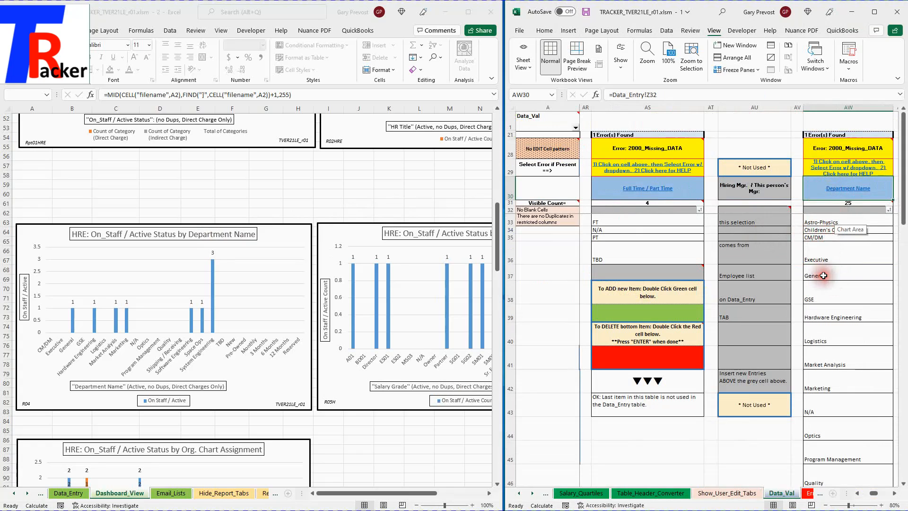
{"action": "left_click_drag", "start_coordinate": [903, 210], "coordinate": [902, 293]}
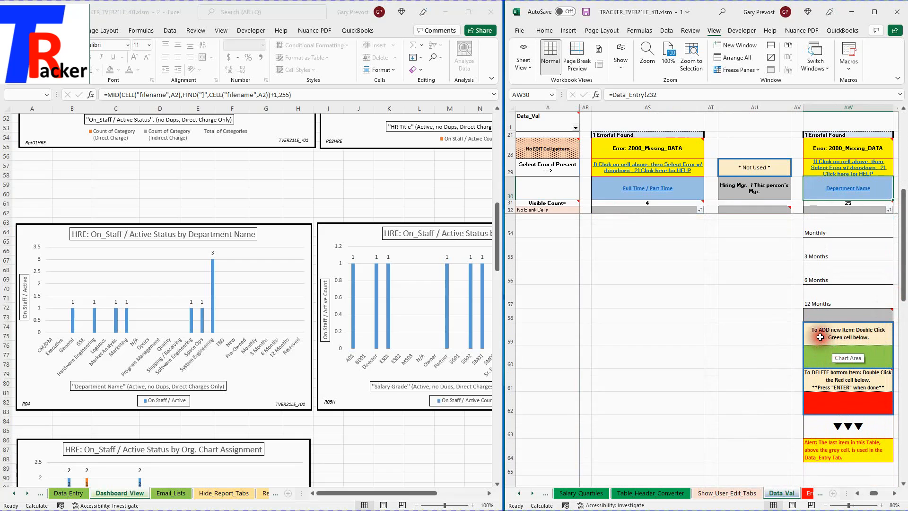
{"action": "double_click", "coordinate": [835, 359]}
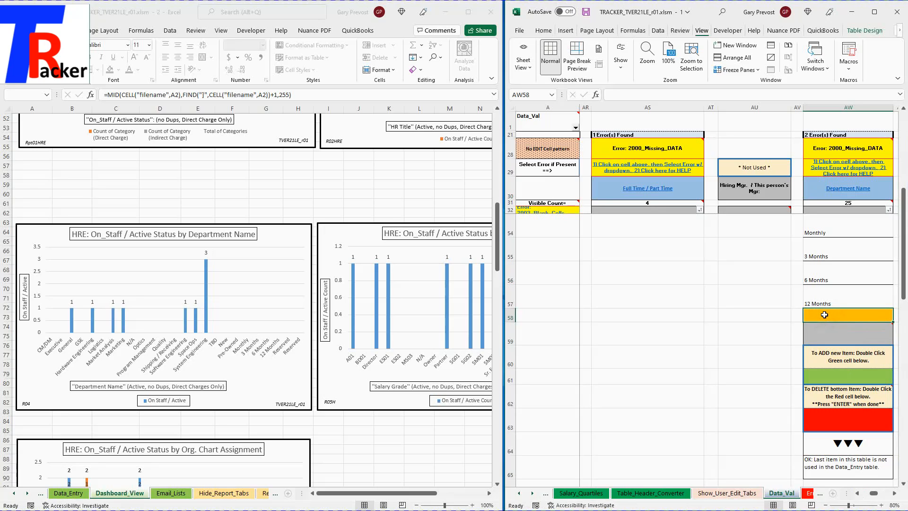
{"action": "type", "text": "TBD"}
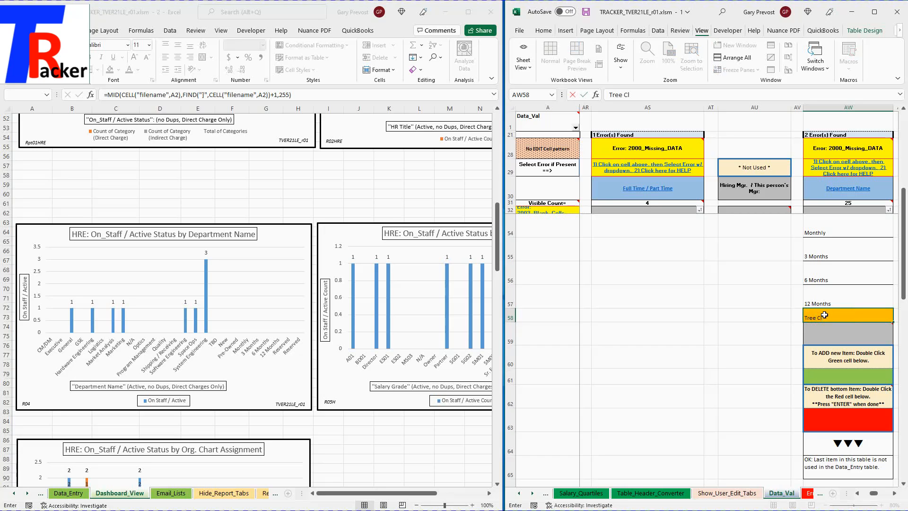
{"action": "key", "text": "Return"}
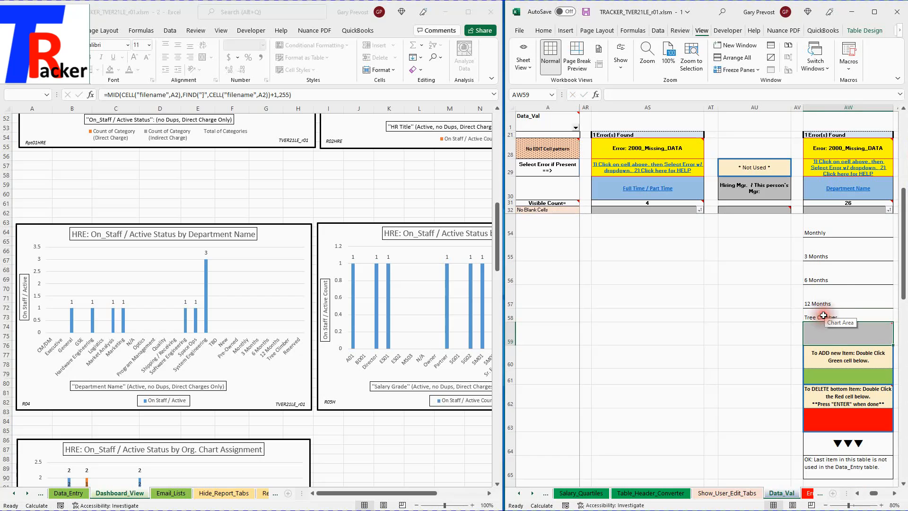
Return to Data_Entry through the Department Name header link and set the filtered row's Department Name to Tree Climber.
{"action": "left_click", "coordinate": [840, 190]}
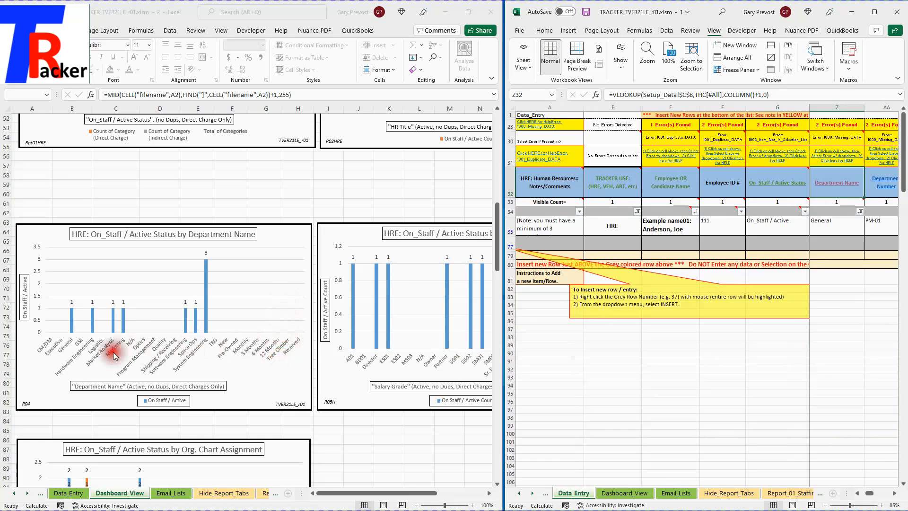
{"action": "mouse_move", "coordinate": [73, 313]}
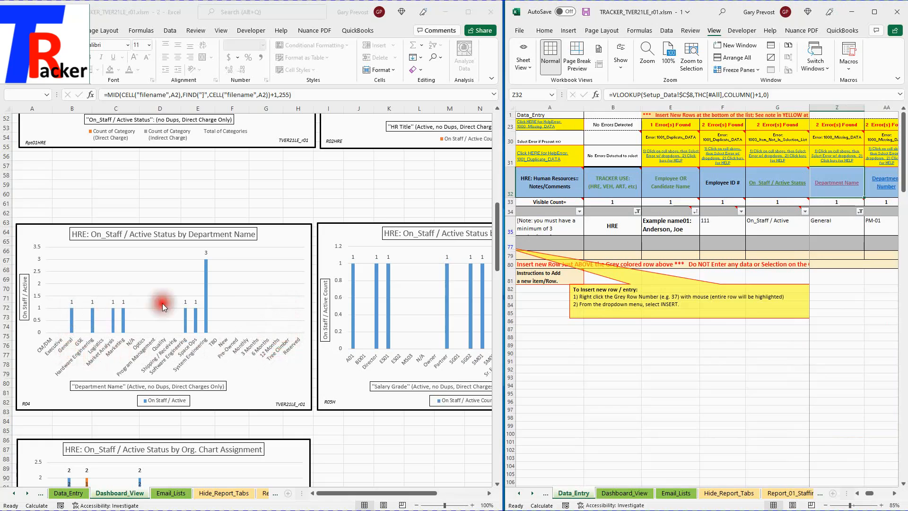
{"action": "left_click", "coordinate": [834, 223]}
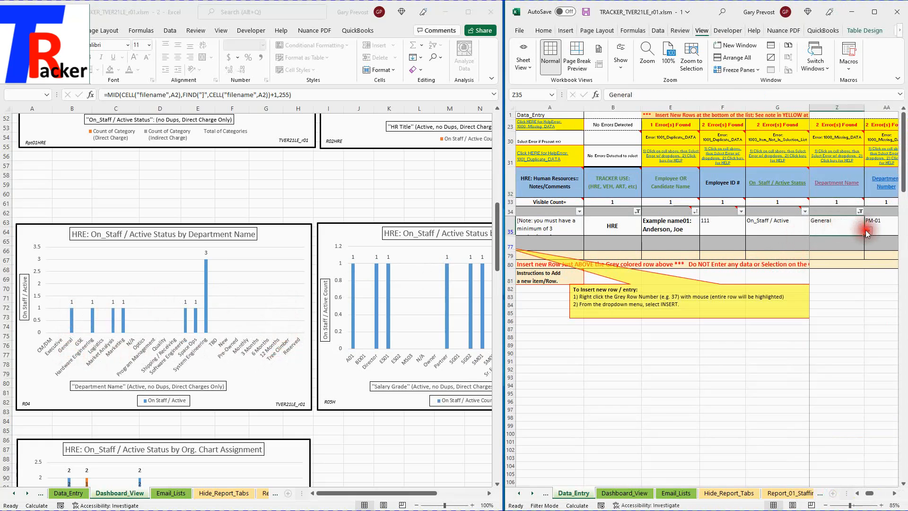
{"action": "left_click", "coordinate": [869, 230]}
{"action": "left_click_drag", "start_coordinate": [869, 253], "coordinate": [869, 270]}
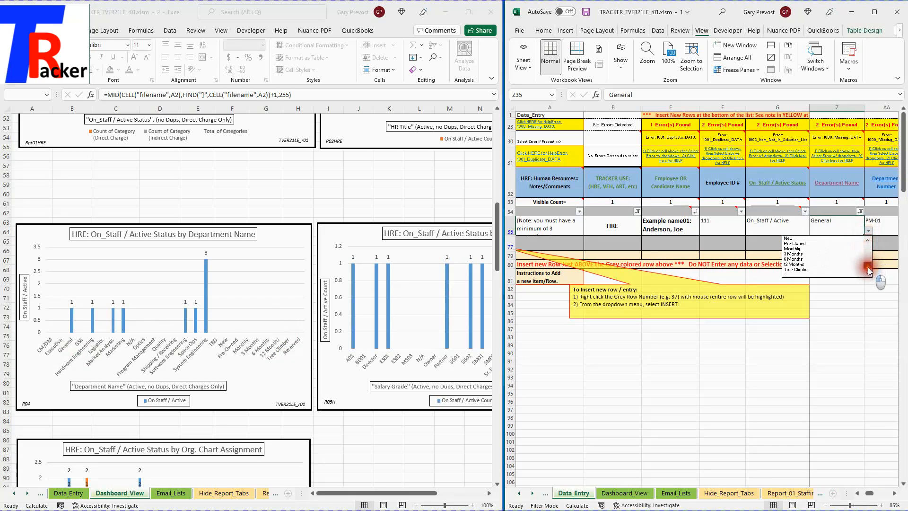
{"action": "left_click", "coordinate": [826, 270]}
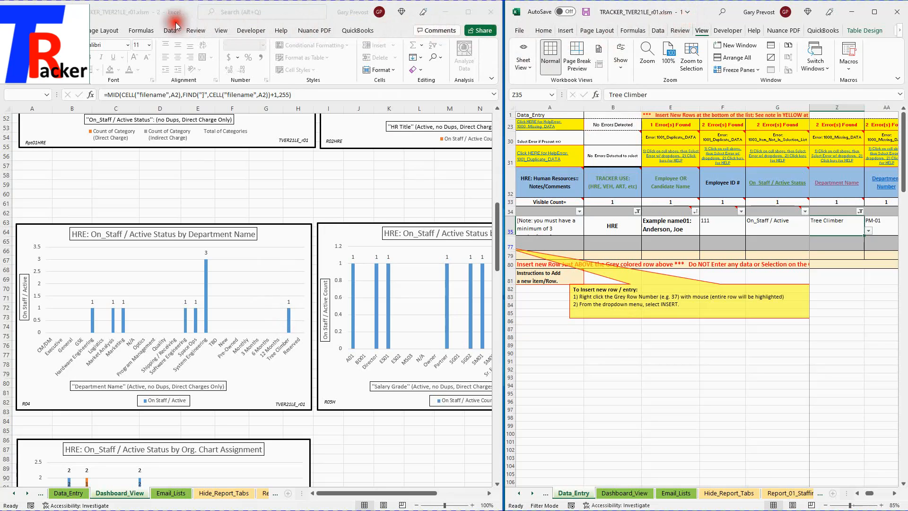
Close the second workbook window showing Dashboard_View and enlarge the remaining window to fill the screen.
{"action": "left_click", "coordinate": [491, 12]}
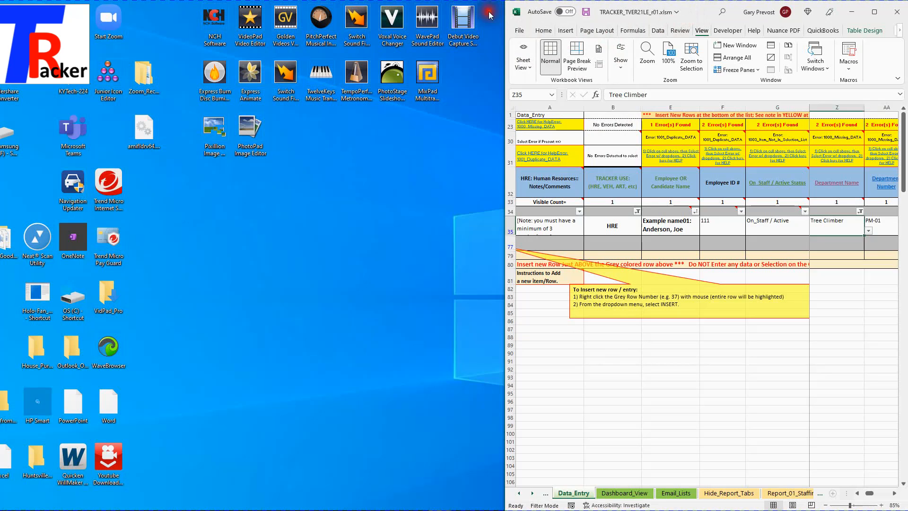
{"action": "left_click", "coordinate": [873, 12]}
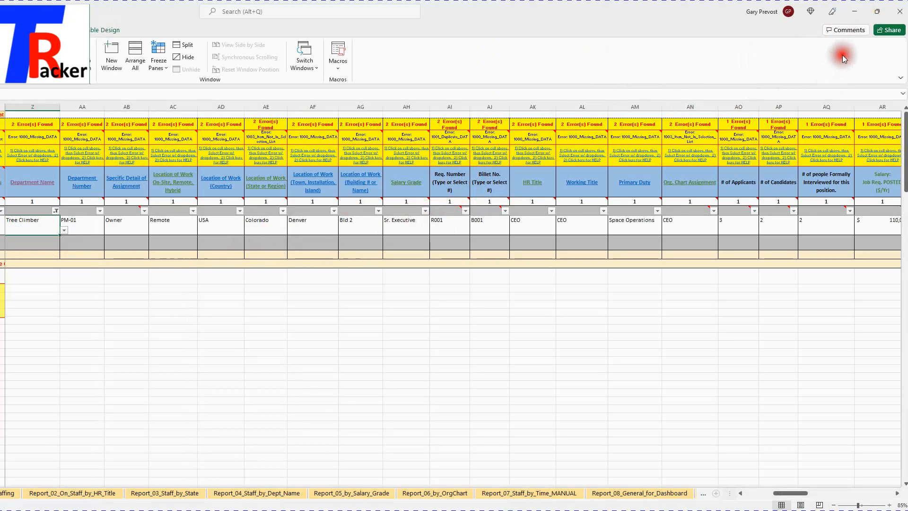
{"action": "left_click", "coordinate": [877, 12]}
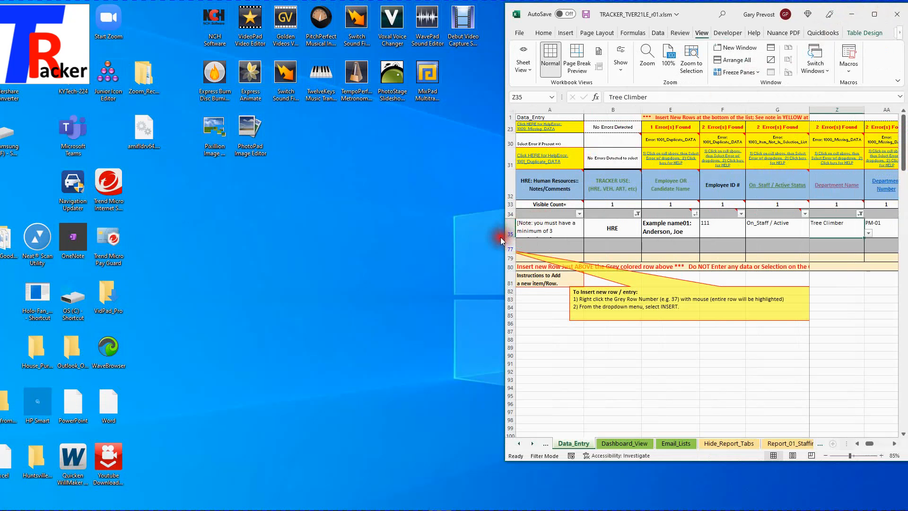
{"action": "left_click_drag", "start_coordinate": [502, 238], "coordinate": [9, 311]}
{"action": "left_click_drag", "start_coordinate": [166, 461], "coordinate": [160, 507]}
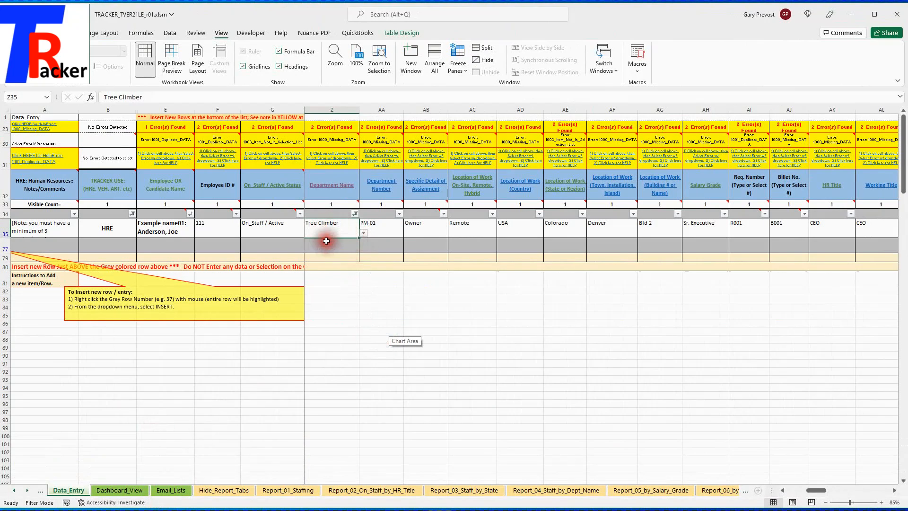
Select all items in the Department Name and TRACKER USE filters on Data_Entry, and highlight the TRACKER USE column.
{"action": "left_click", "coordinate": [355, 216]}
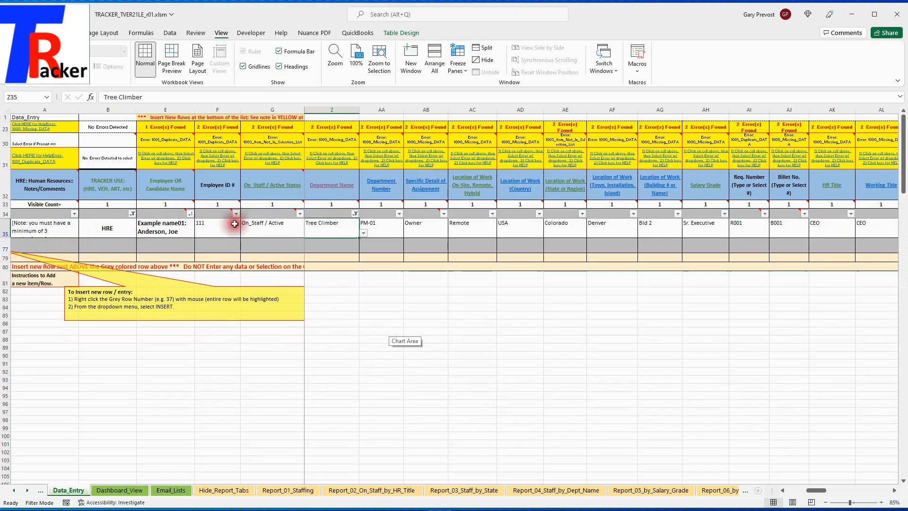
{"action": "left_click", "coordinate": [355, 214]}
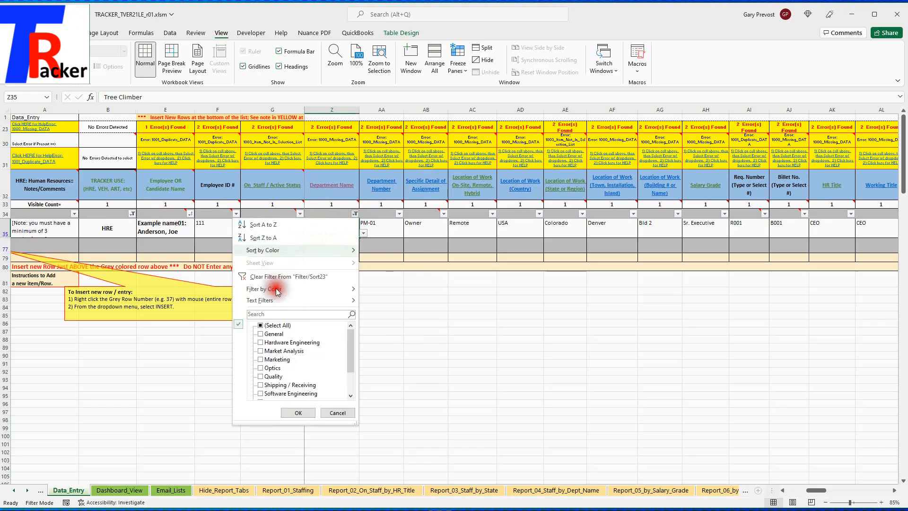
{"action": "left_click", "coordinate": [260, 326]}
{"action": "left_click", "coordinate": [298, 412]}
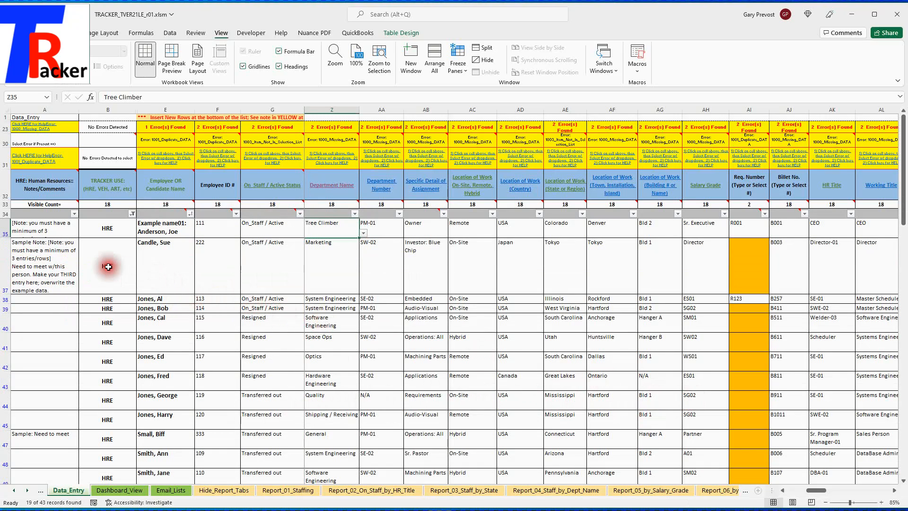
{"action": "left_click", "coordinate": [132, 215]}
{"action": "left_click", "coordinate": [38, 326]}
{"action": "left_click", "coordinate": [75, 413]}
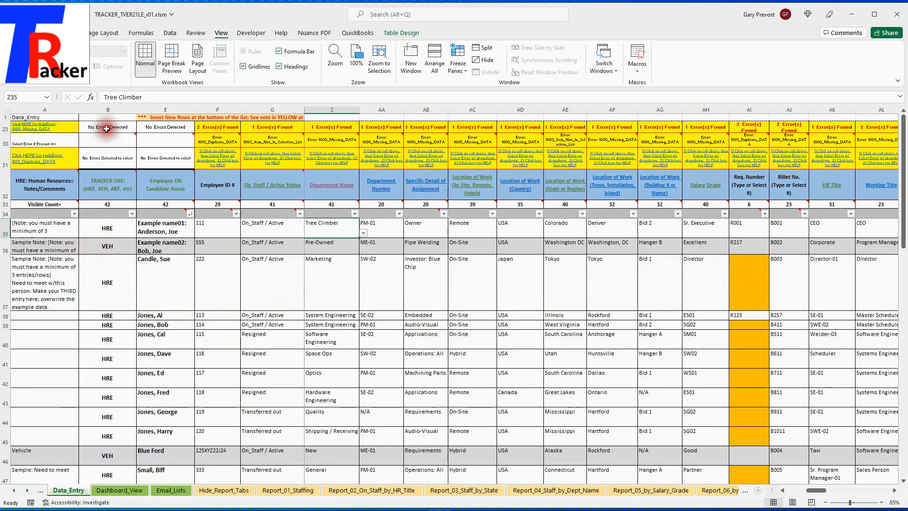
{"action": "left_click", "coordinate": [107, 110]}
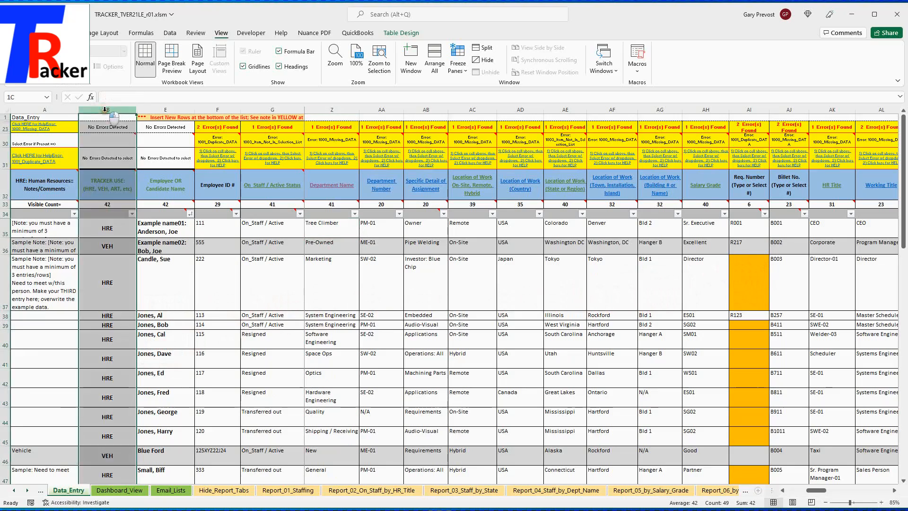
{"action": "left_click", "coordinate": [91, 272]}
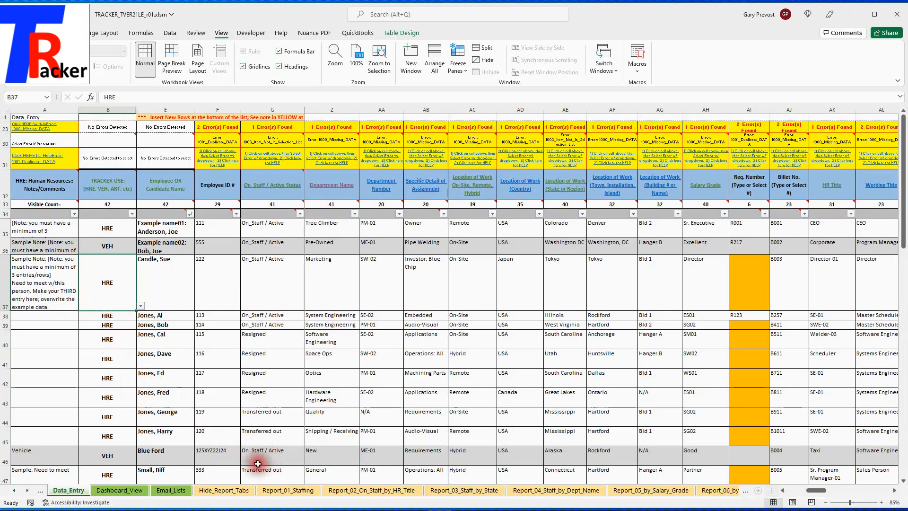
Hide the report tabs, and set the general use type on Setup_Data to VEH: Vehicles.
{"action": "left_click", "coordinate": [221, 491]}
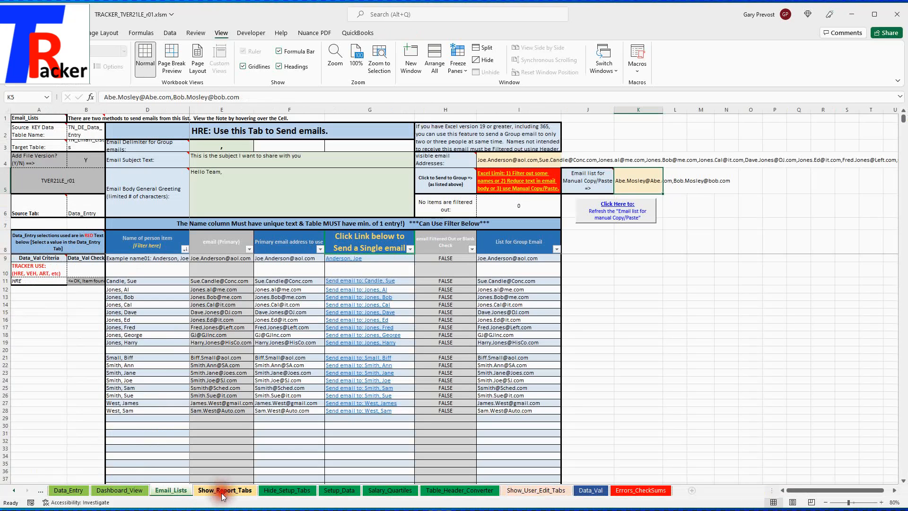
{"action": "left_click", "coordinate": [66, 491]}
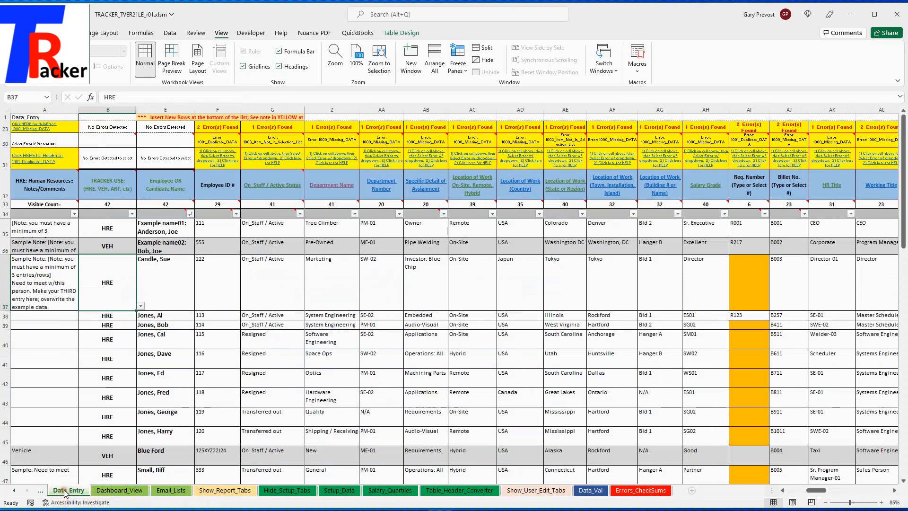
{"action": "left_click", "coordinate": [338, 490]}
{"action": "left_click", "coordinate": [354, 258]}
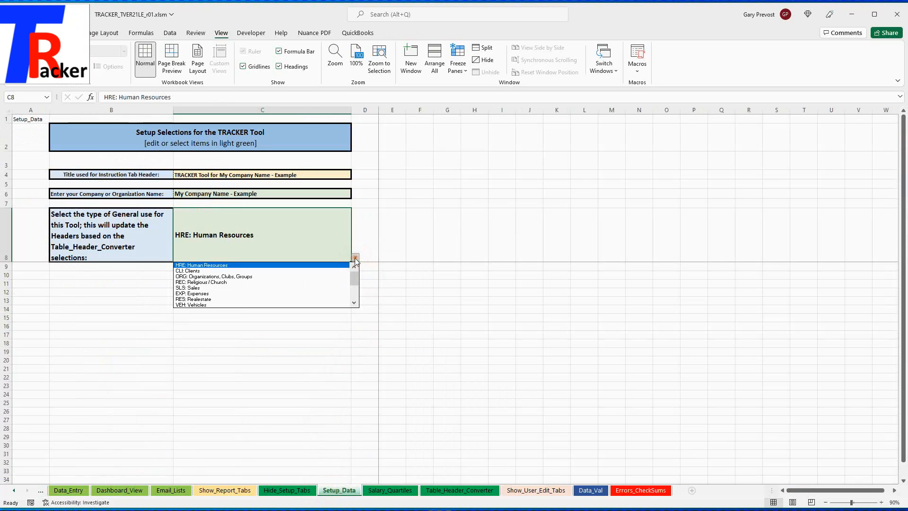
{"action": "left_click", "coordinate": [258, 304]}
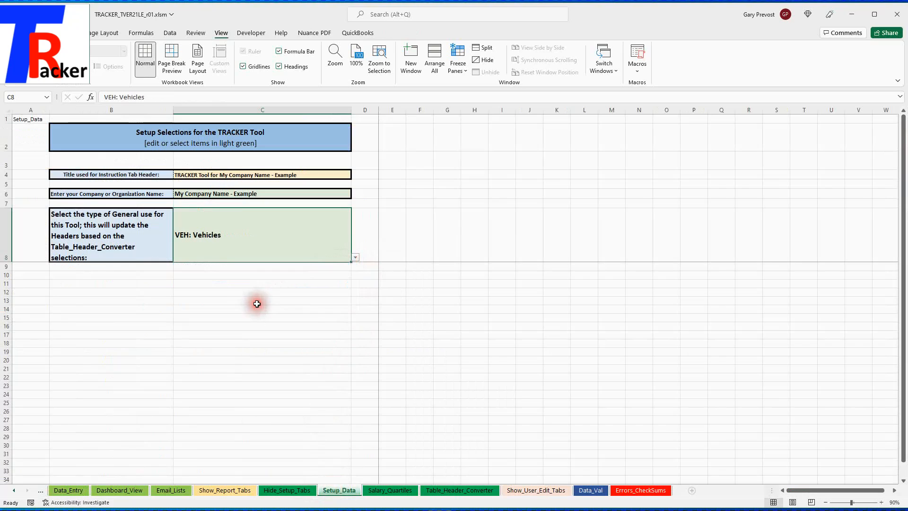
Check the vehicle headers on Data_Entry, and examine the VEH charts, statistics and the sold price and purchase cost boxes on Dashboard_View.
{"action": "left_click", "coordinate": [65, 492]}
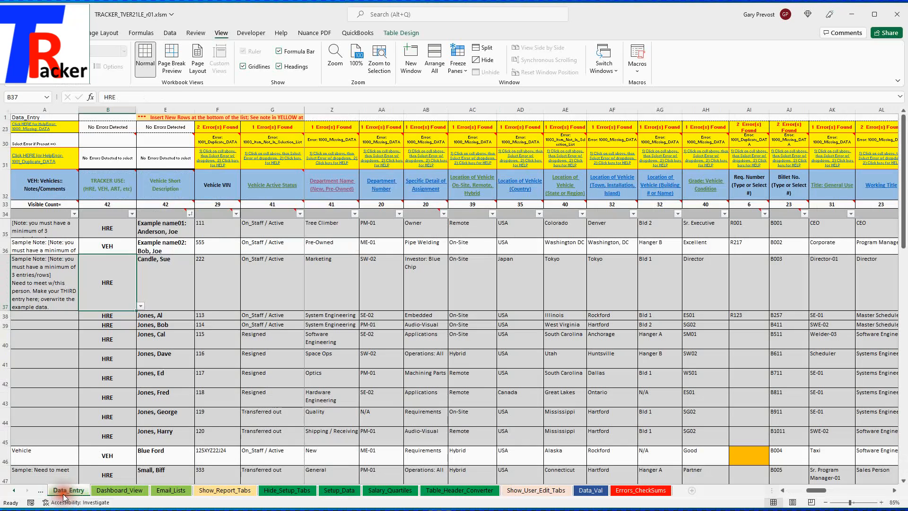
{"action": "mouse_move", "coordinate": [33, 186]}
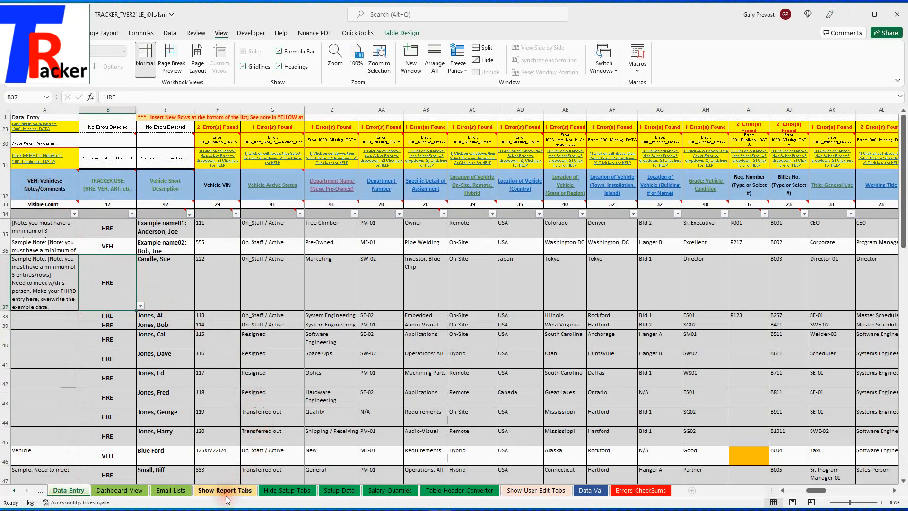
{"action": "left_click", "coordinate": [117, 492]}
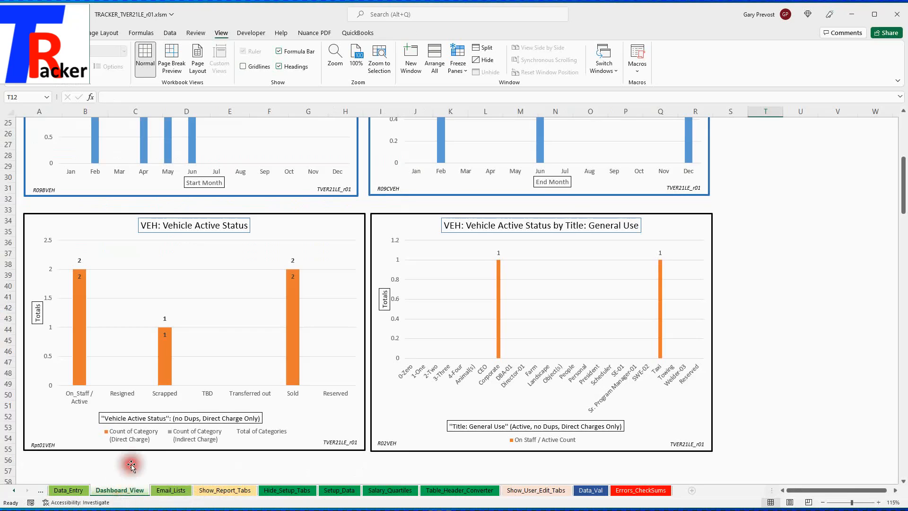
{"action": "mouse_move", "coordinate": [302, 382]}
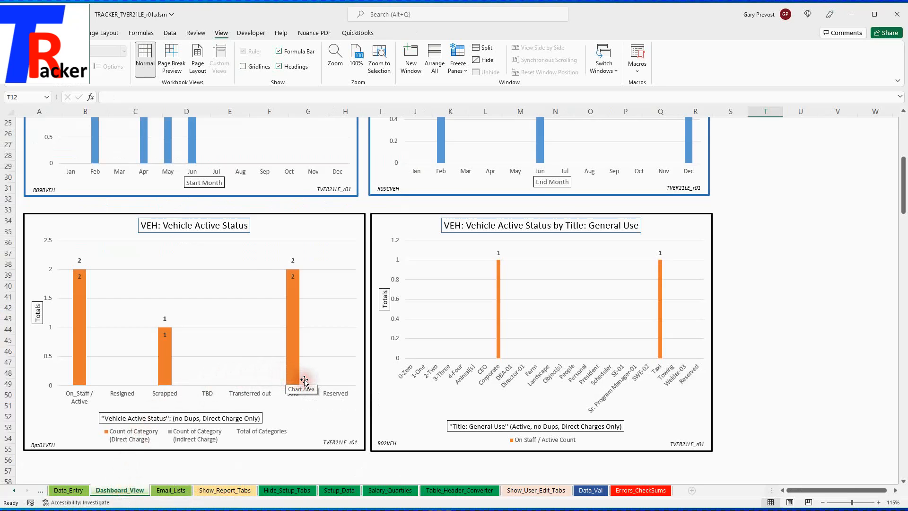
{"action": "scroll", "coordinate": [302, 381], "scroll_direction": "up", "scroll_amount": 6}
{"action": "scroll", "coordinate": [304, 381], "scroll_direction": "up", "scroll_amount": 2}
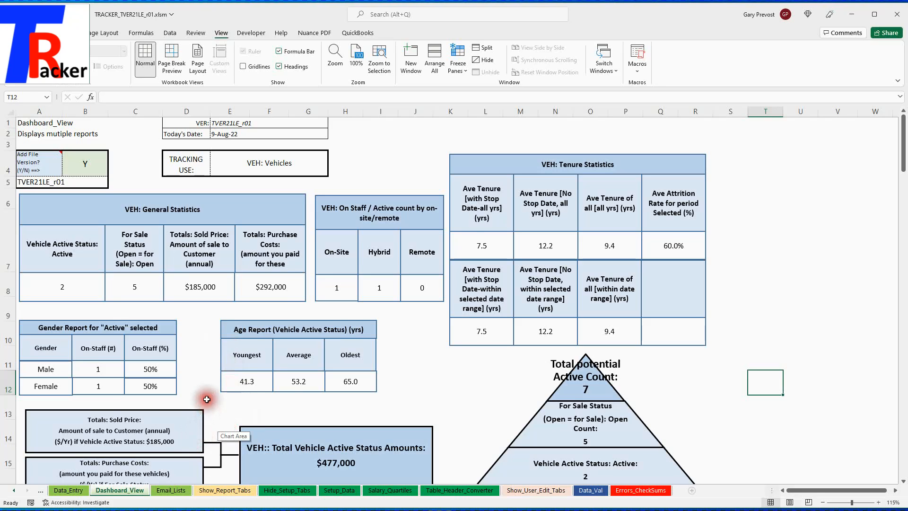
{"action": "scroll", "coordinate": [207, 399], "scroll_direction": "down", "scroll_amount": 4}
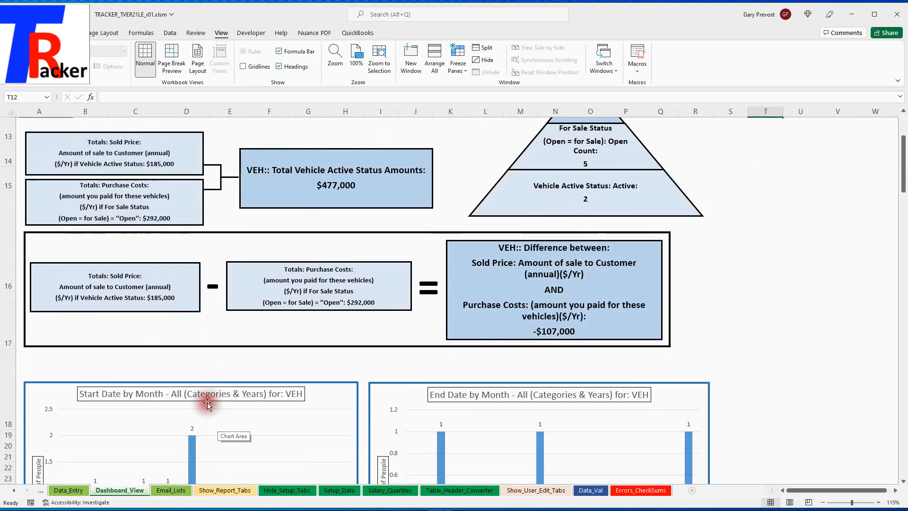
{"action": "scroll", "coordinate": [227, 369], "scroll_direction": "up", "scroll_amount": 1}
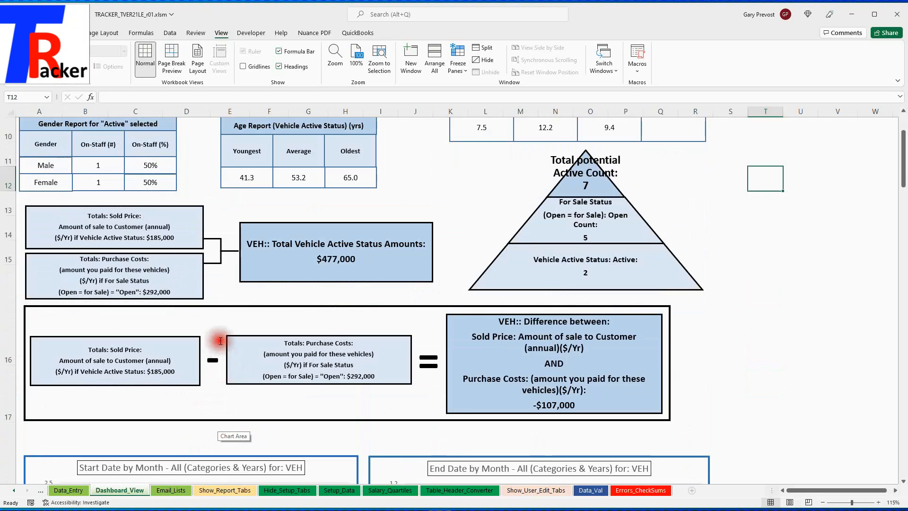
{"action": "left_click", "coordinate": [237, 311]}
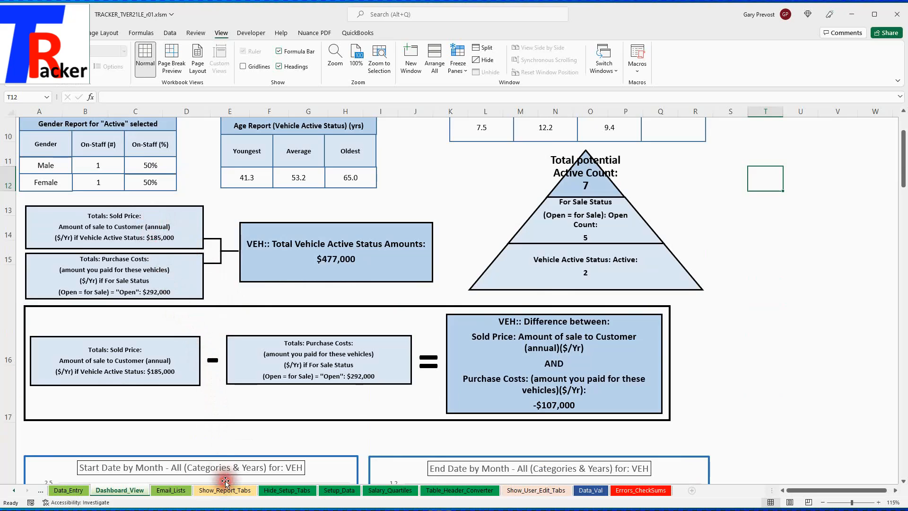
{"action": "left_click", "coordinate": [97, 228]}
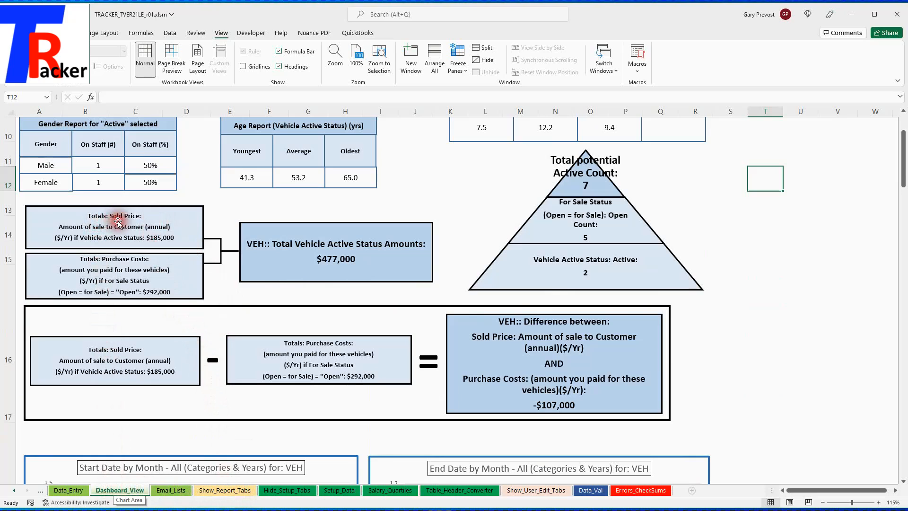
{"action": "left_click", "coordinate": [110, 262]}
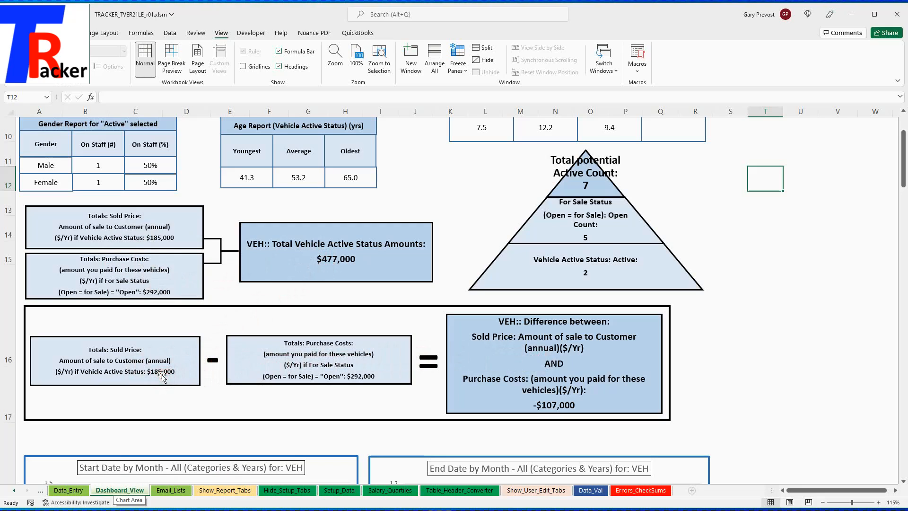
{"action": "left_click", "coordinate": [160, 404]}
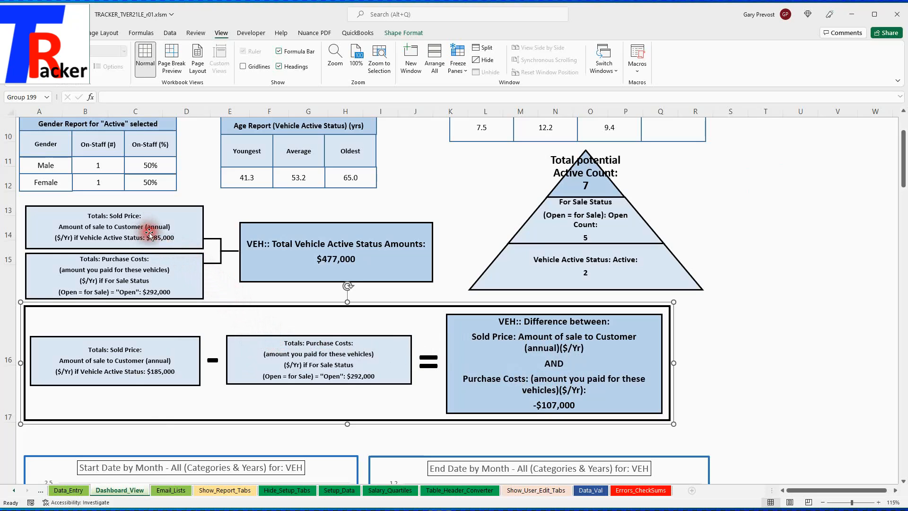
Set the general use type on Setup_Data back to HRE: Human Resources.
{"action": "left_click", "coordinate": [339, 490]}
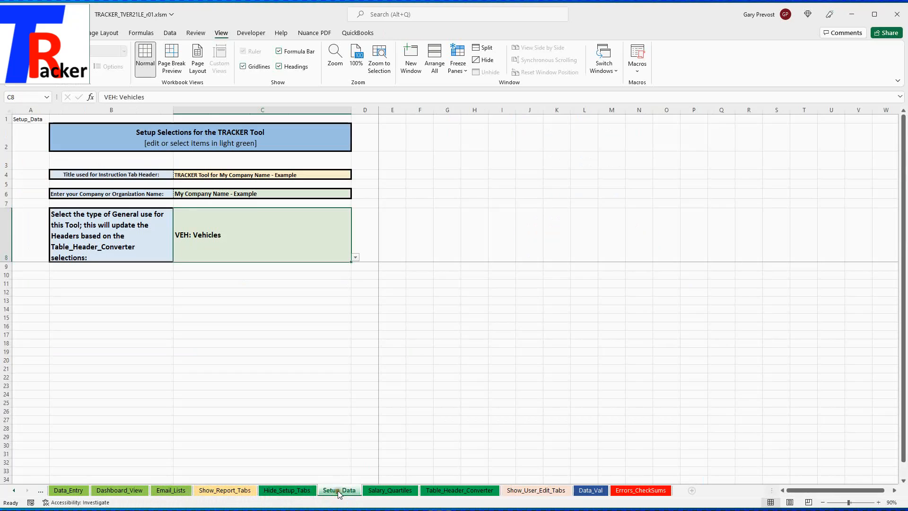
{"action": "left_click", "coordinate": [356, 257]}
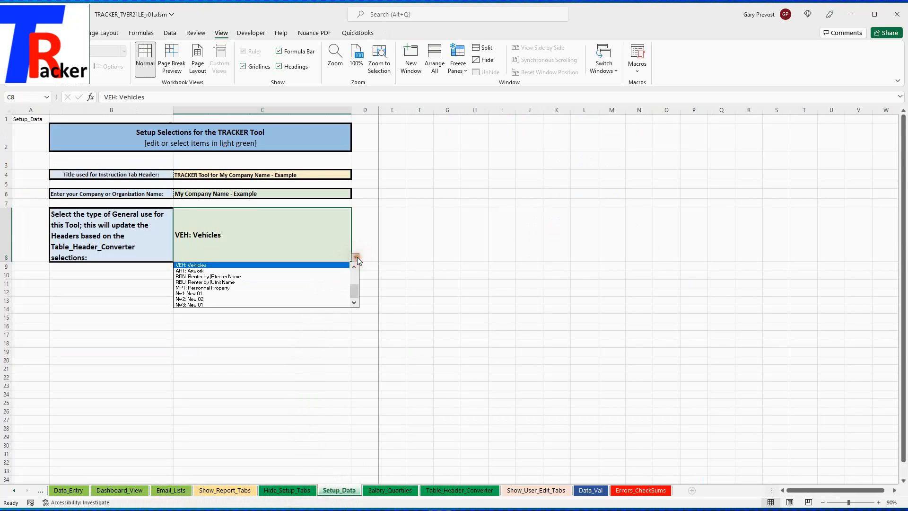
{"action": "left_click_drag", "start_coordinate": [351, 288], "coordinate": [356, 271]}
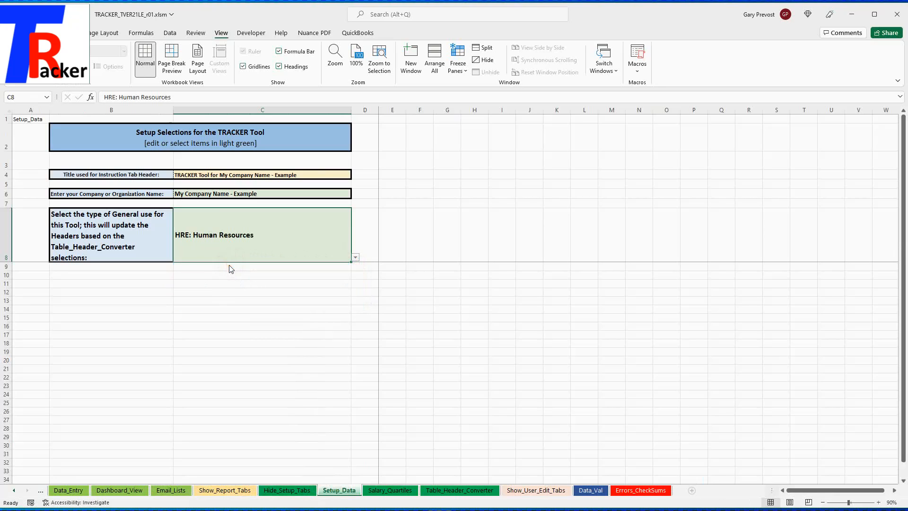
Review the HRE salary total and difference boxes and the General Statistics table on Dashboard_View.
{"action": "left_click", "coordinate": [111, 492]}
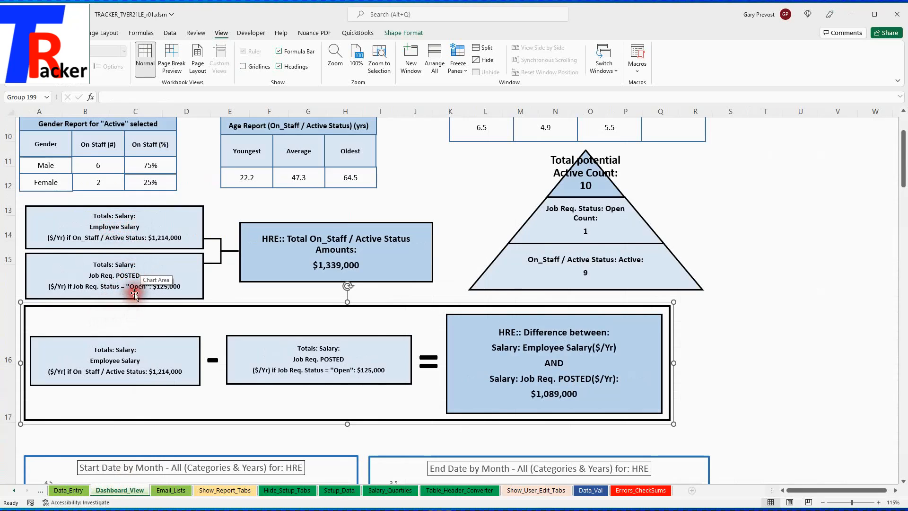
{"action": "left_click", "coordinate": [226, 294]}
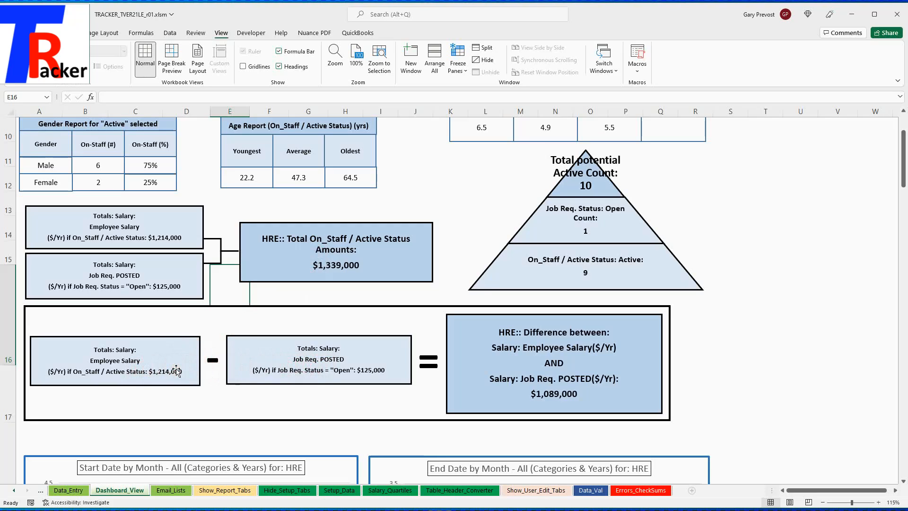
{"action": "left_click", "coordinate": [226, 216]}
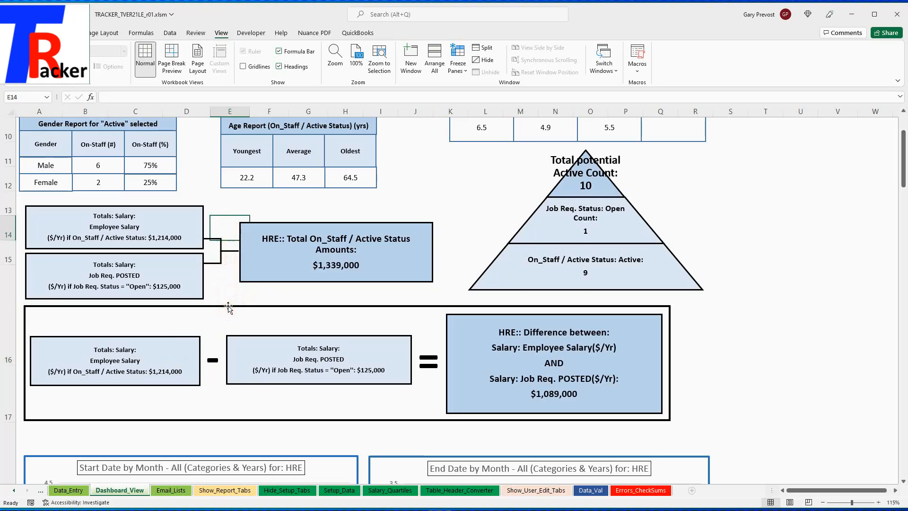
{"action": "scroll", "coordinate": [224, 307], "scroll_direction": "up", "scroll_amount": 2}
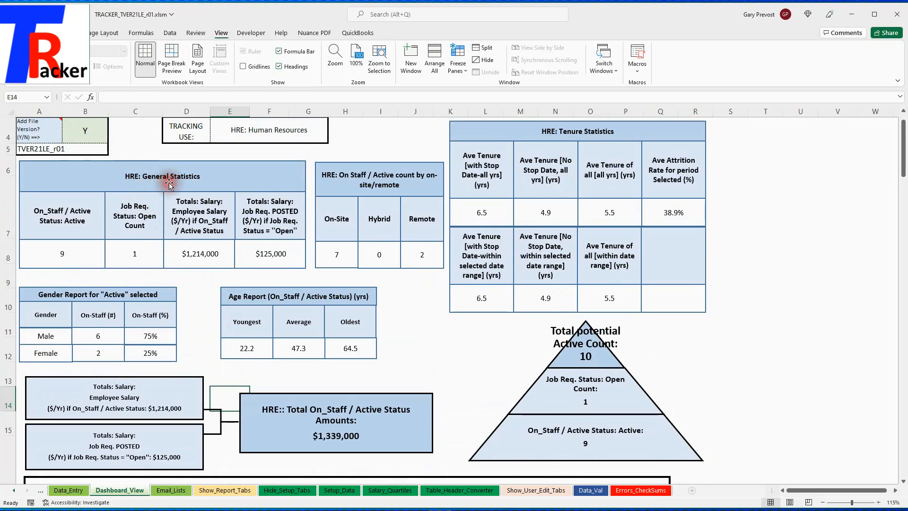
{"action": "scroll", "coordinate": [176, 188], "scroll_direction": "up", "scroll_amount": 1}
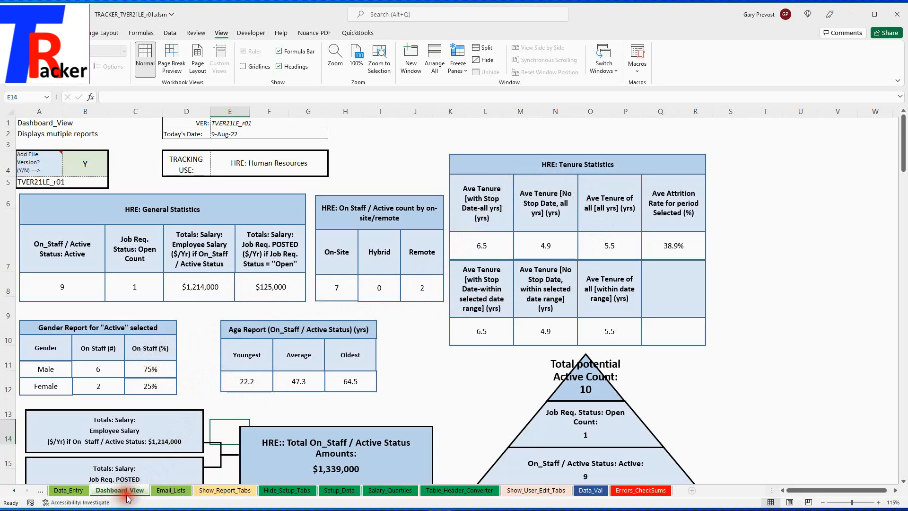
Examine the Gender Report, Age Report, potential active count pyramid and salary boxes on Dashboard_View.
{"action": "scroll", "coordinate": [201, 359], "scroll_direction": "down", "scroll_amount": 2}
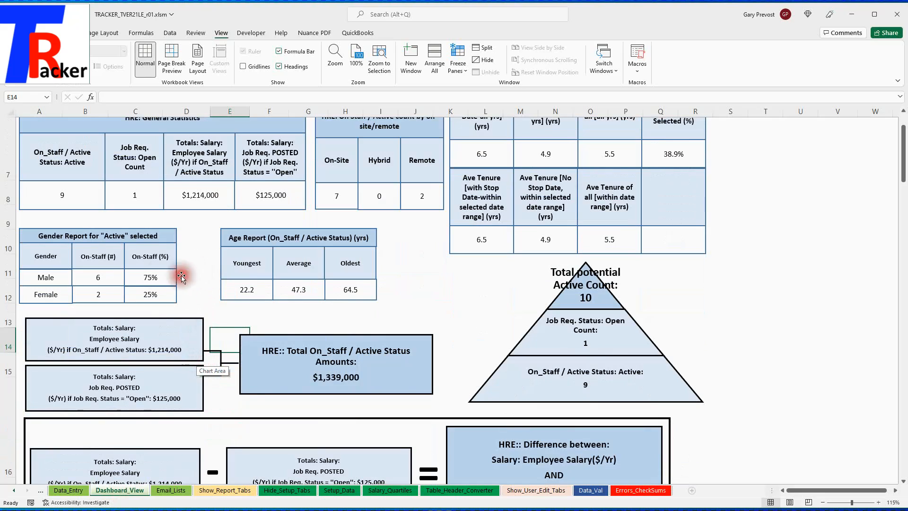
{"action": "left_click", "coordinate": [48, 259]}
{"action": "left_click", "coordinate": [203, 285]}
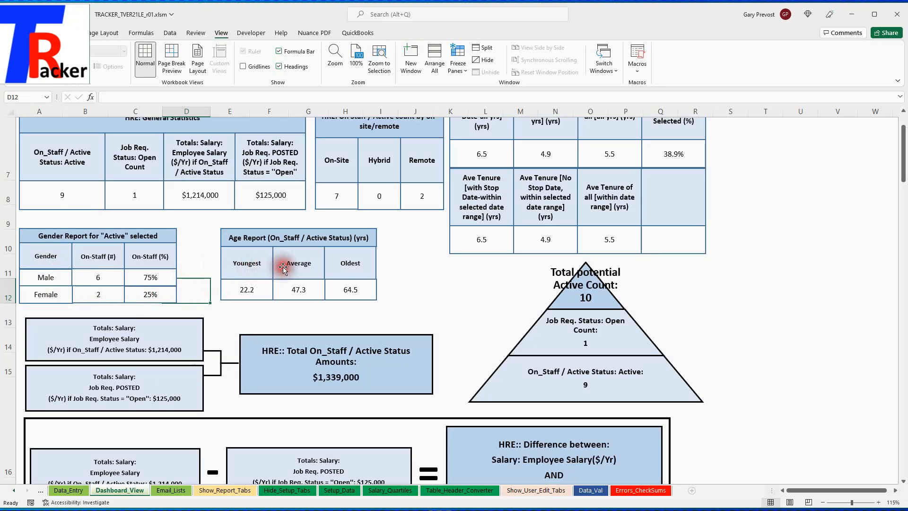
{"action": "left_click", "coordinate": [335, 242]}
{"action": "scroll", "coordinate": [410, 265], "scroll_direction": "down", "scroll_amount": 2}
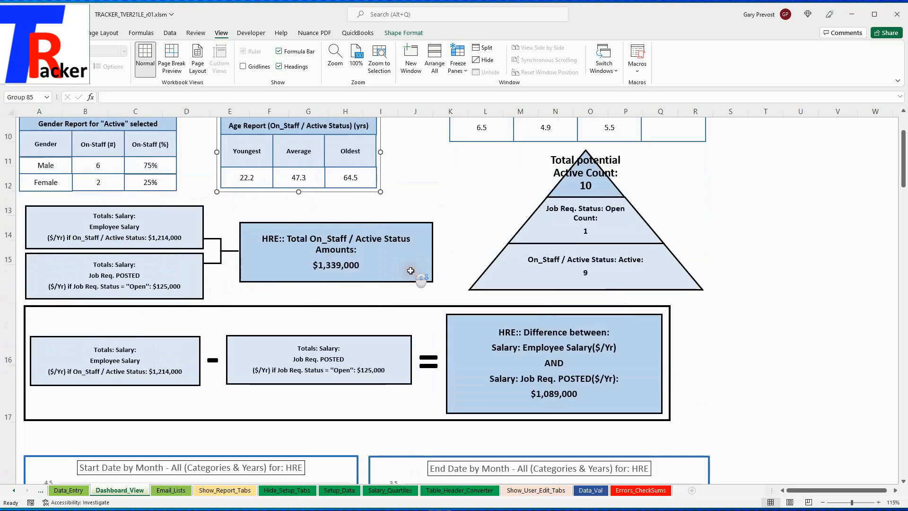
{"action": "scroll", "coordinate": [415, 203], "scroll_direction": "up", "scroll_amount": 2}
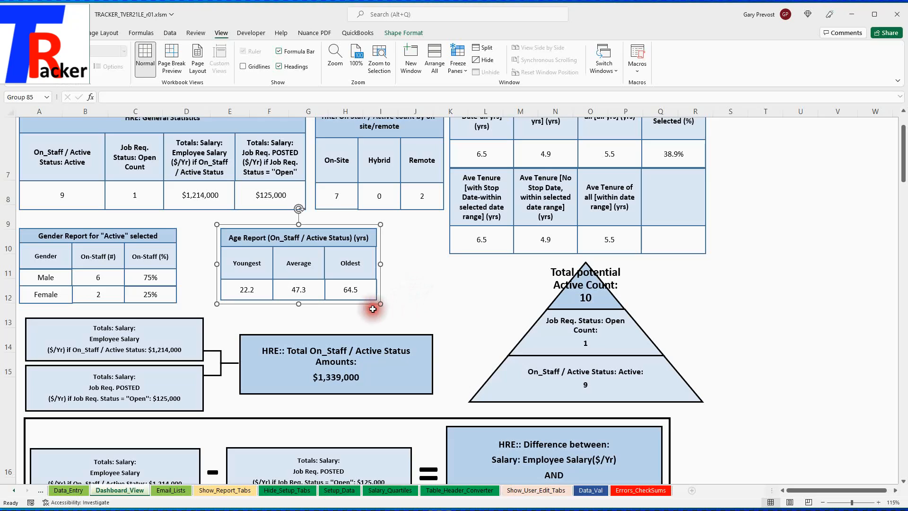
{"action": "left_click", "coordinate": [276, 316]}
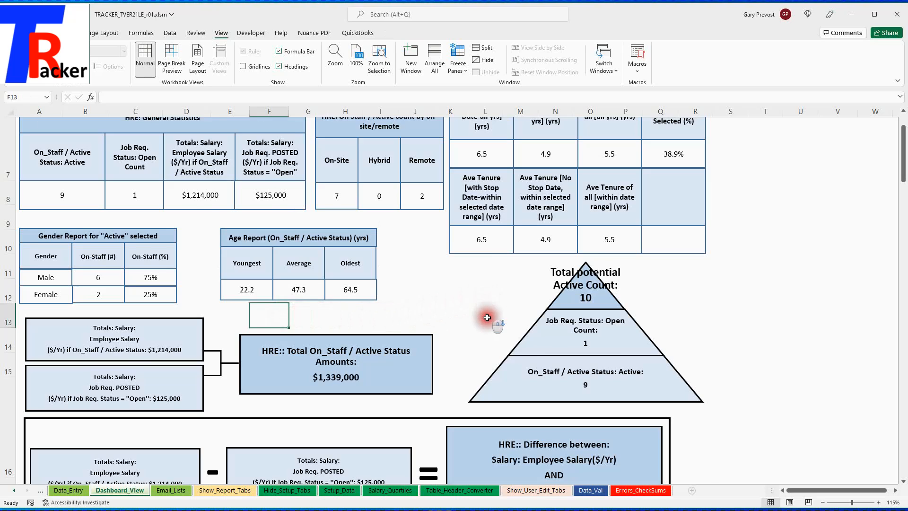
{"action": "scroll", "coordinate": [479, 333], "scroll_direction": "down", "scroll_amount": 2}
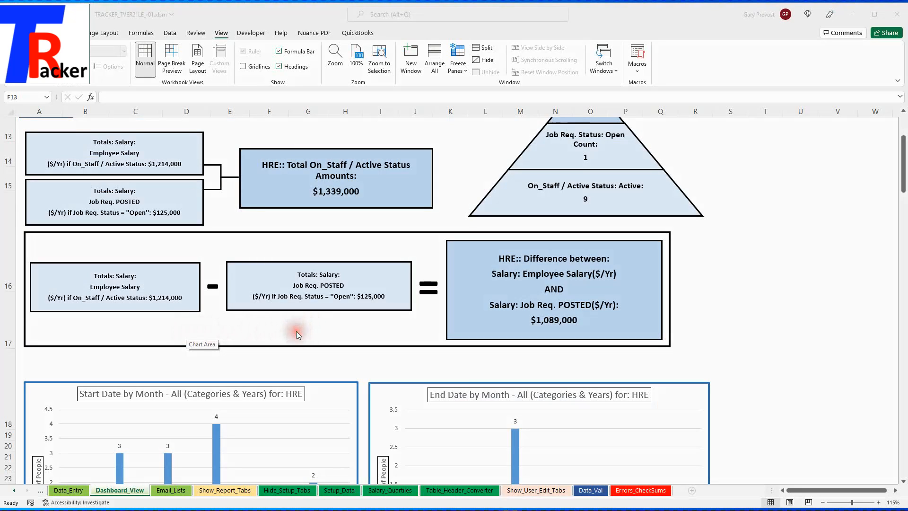
Check the first example row's HRE use entry on Data_Entry, and review the HRE statistics, age and salary reports on Dashboard_View.
{"action": "left_click", "coordinate": [67, 491]}
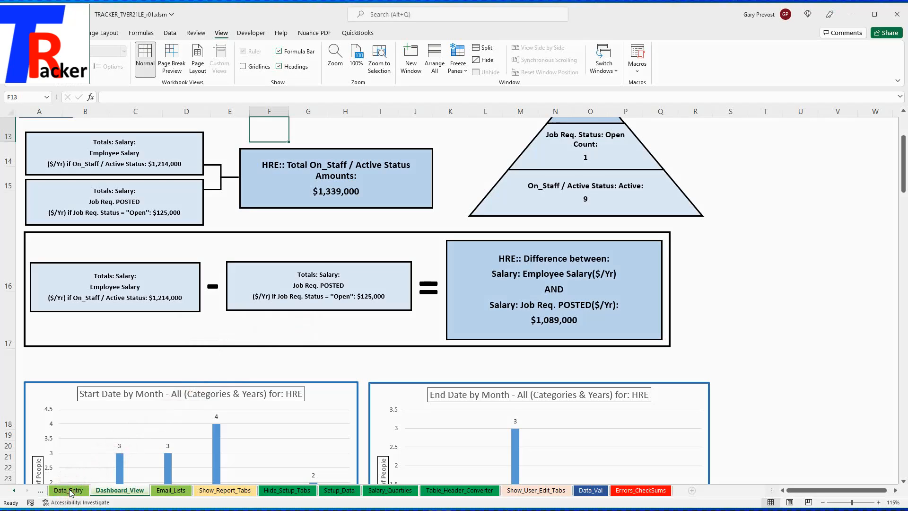
{"action": "left_click", "coordinate": [70, 490]}
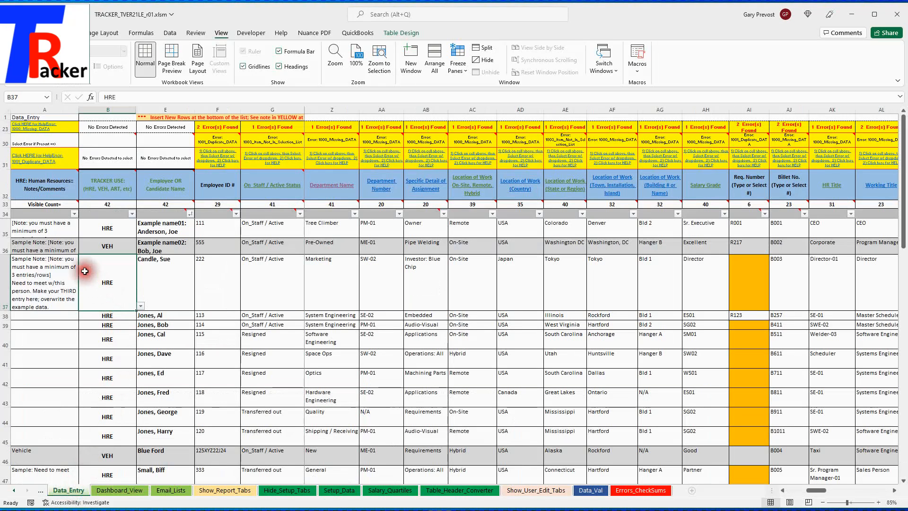
{"action": "left_click", "coordinate": [4, 230]}
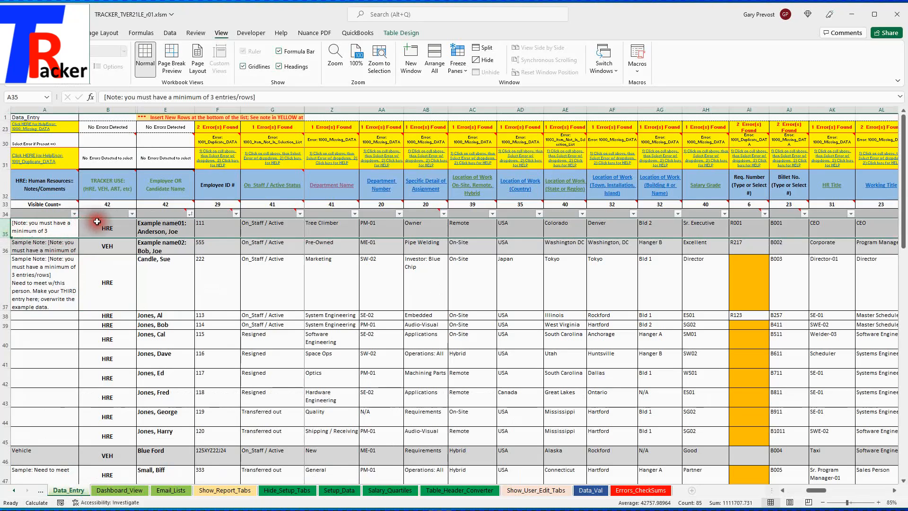
{"action": "left_click", "coordinate": [120, 490]}
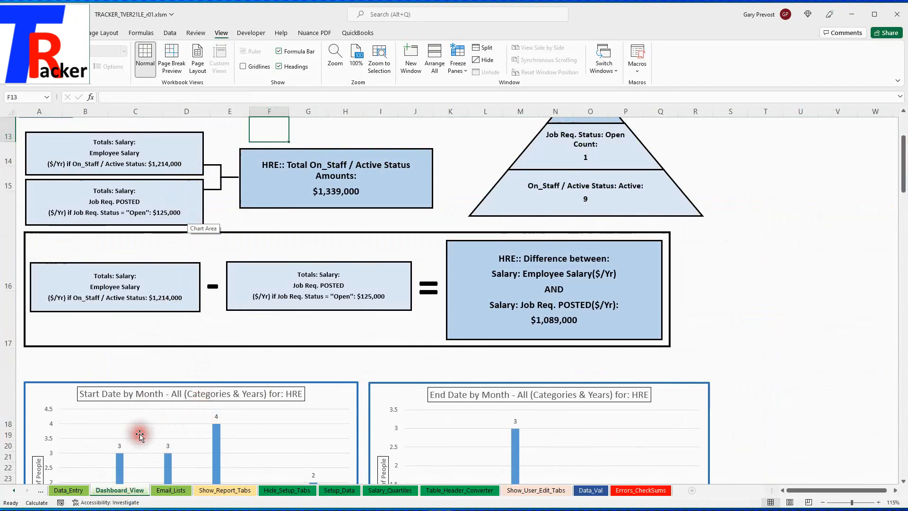
{"action": "scroll", "coordinate": [95, 436], "scroll_direction": "up", "scroll_amount": 2}
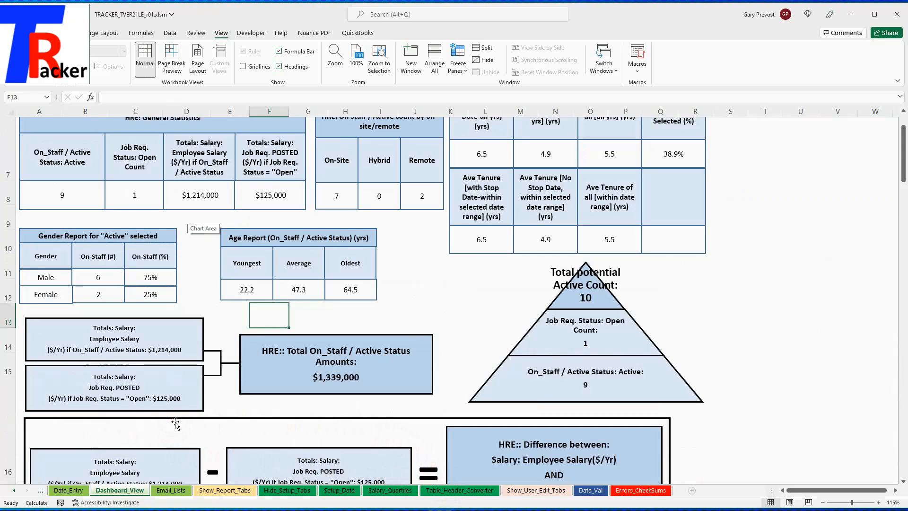
{"action": "left_click", "coordinate": [245, 409]}
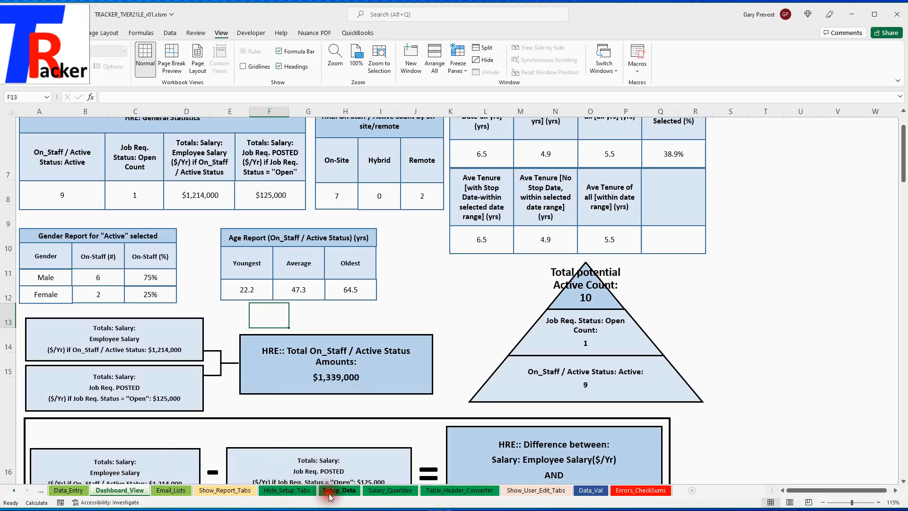
Examine the CLI: Clients header texts on Table_Header_Converter and the cell notes for the Clients and Organizations, Clubs, Groups selections.
{"action": "left_click", "coordinate": [445, 491]}
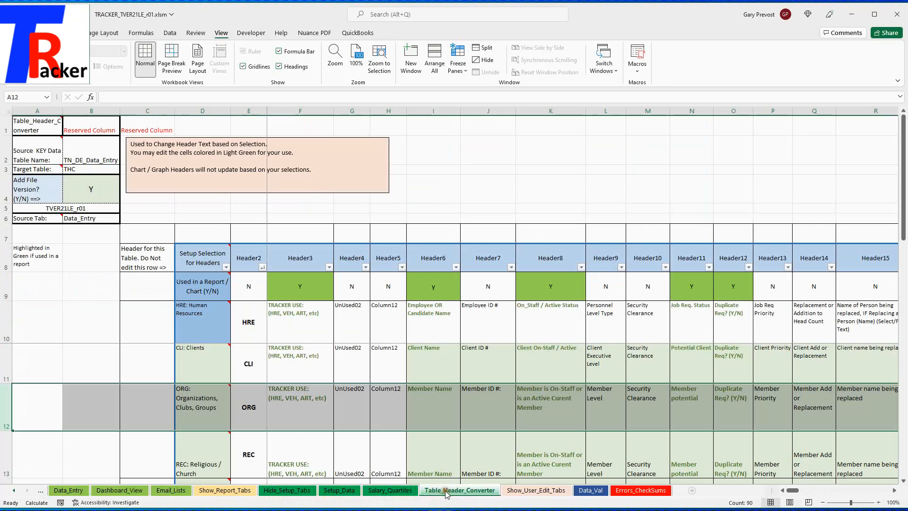
{"action": "left_click", "coordinate": [204, 372]}
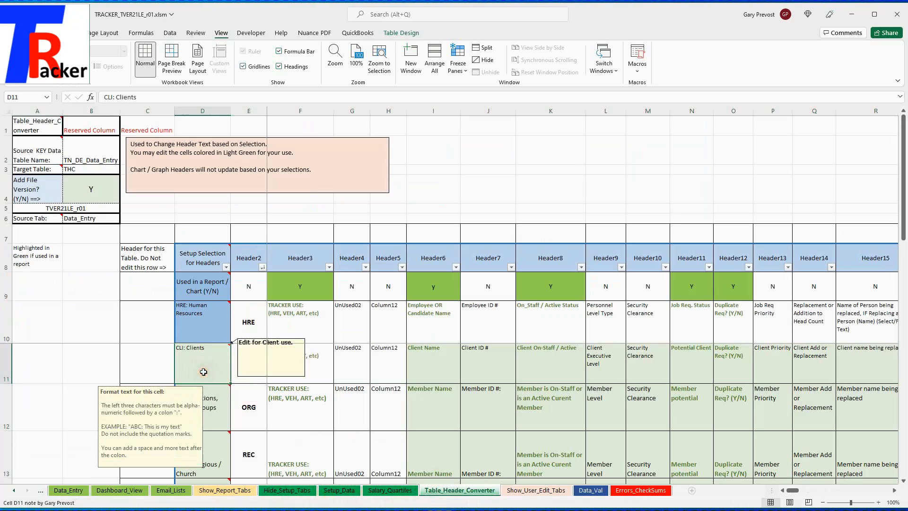
{"action": "left_click", "coordinate": [430, 360]}
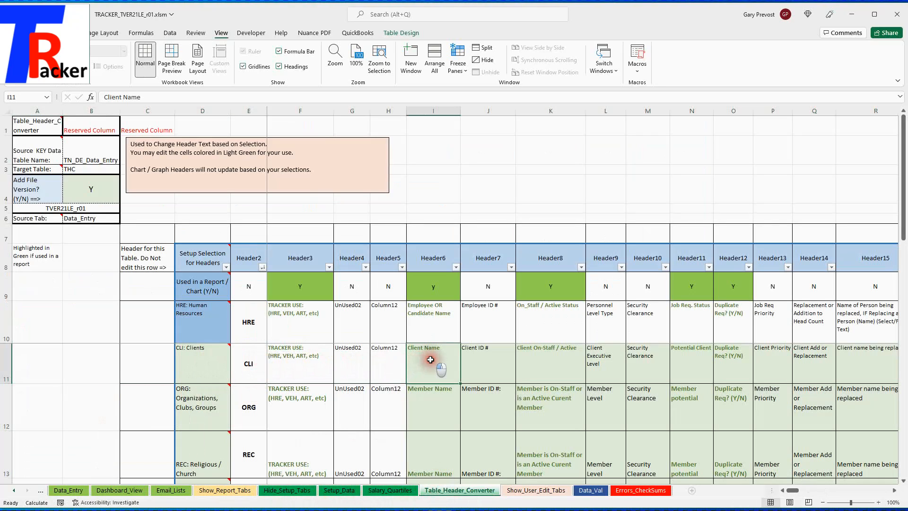
{"action": "left_click", "coordinate": [484, 361]}
{"action": "left_click", "coordinate": [553, 360]}
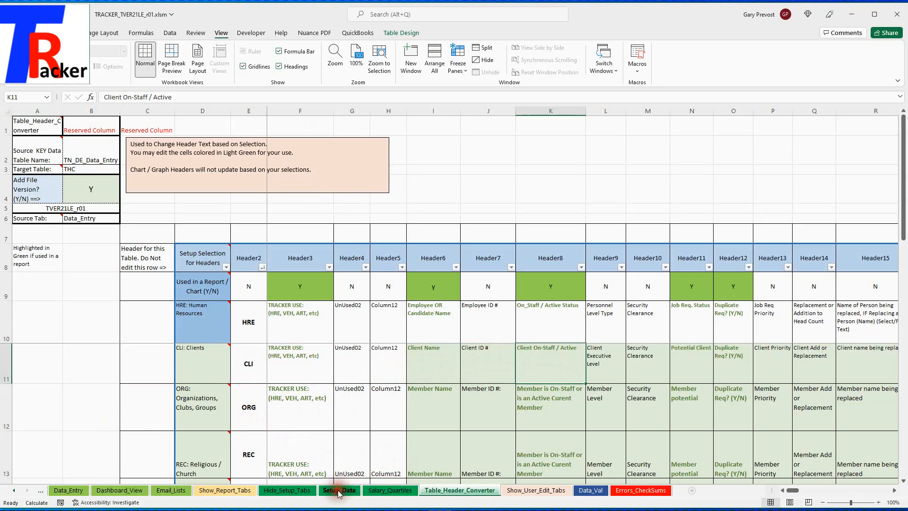
{"action": "left_click", "coordinate": [187, 359]}
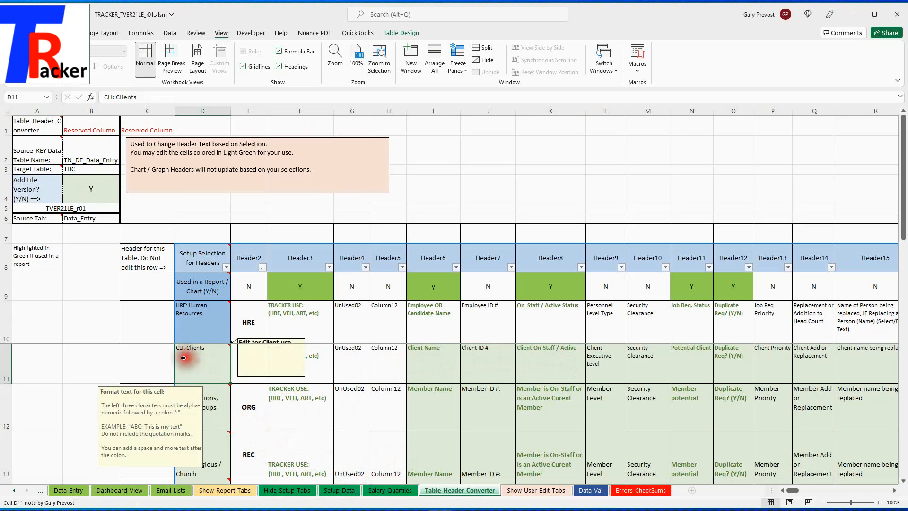
{"action": "left_click", "coordinate": [214, 402]}
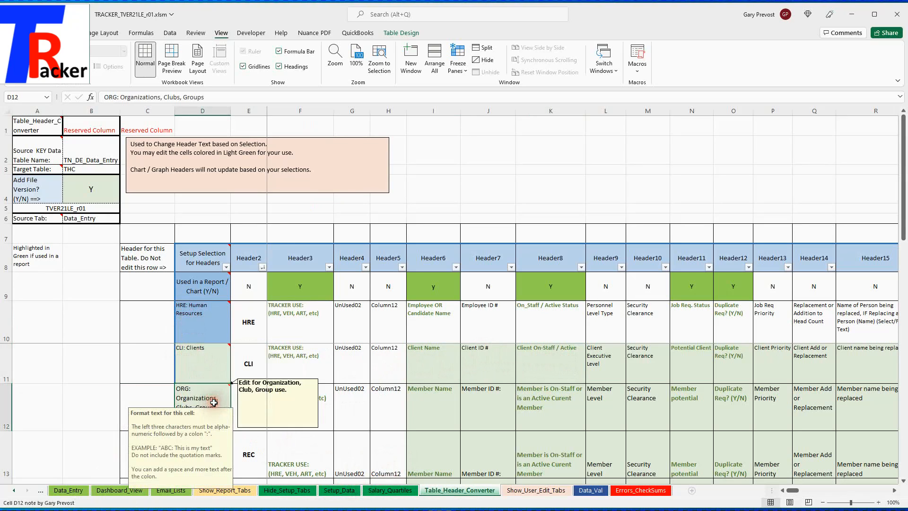
Set the general use type on Setup_Data to CLI: Clients and show the client reports on Dashboard_View.
{"action": "left_click", "coordinate": [339, 492]}
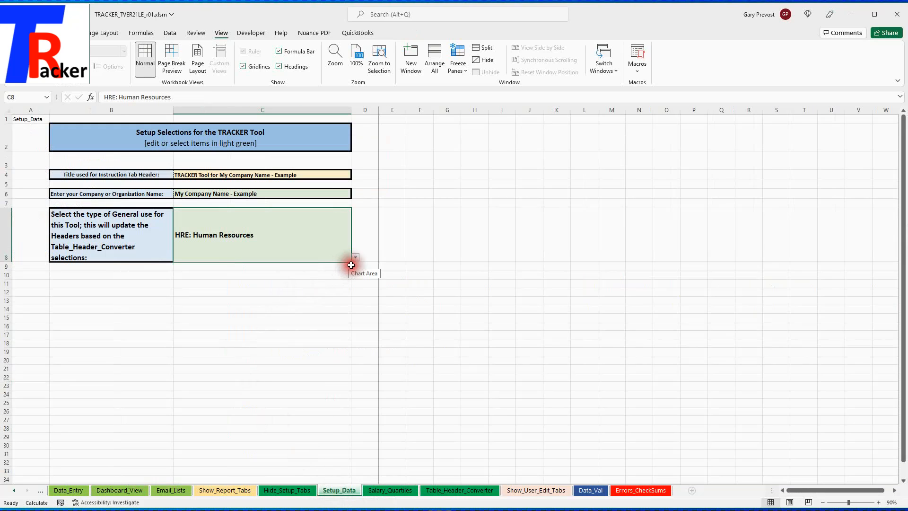
{"action": "left_click", "coordinate": [355, 258]}
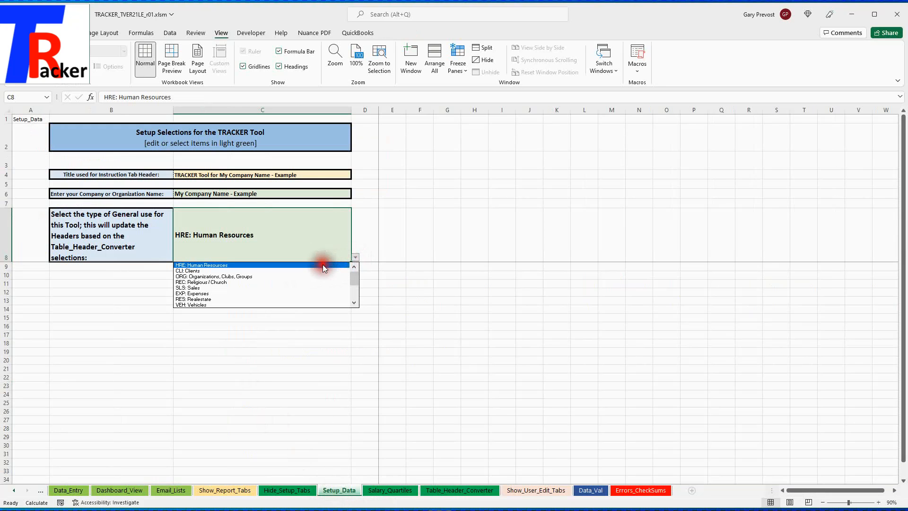
{"action": "left_click", "coordinate": [248, 269]}
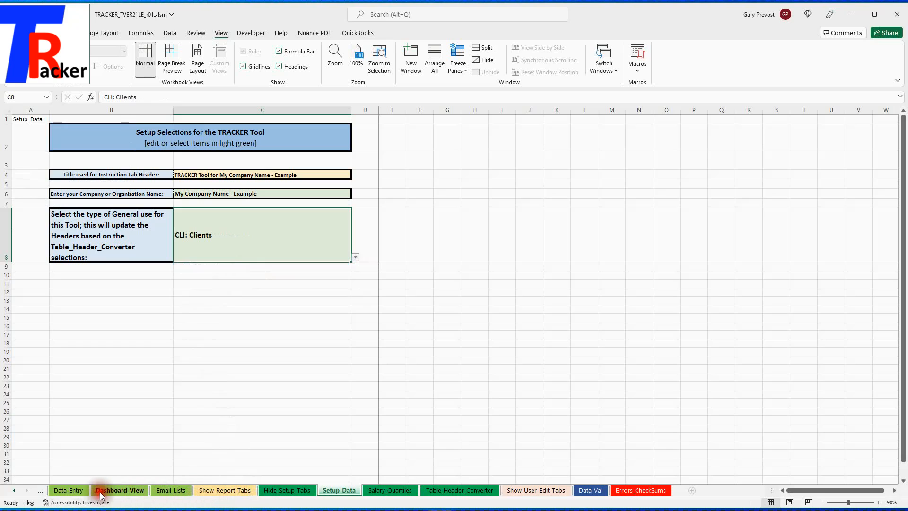
{"action": "left_click", "coordinate": [66, 491]}
{"action": "left_click", "coordinate": [119, 490]}
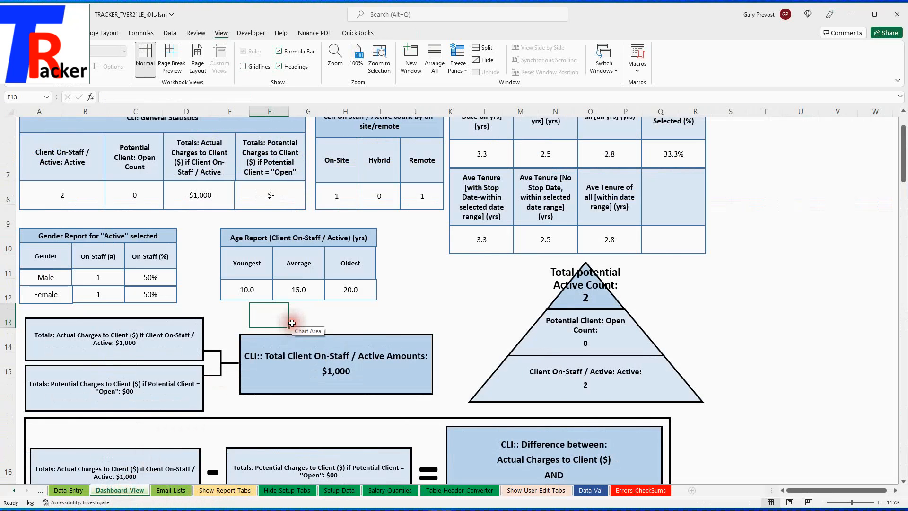